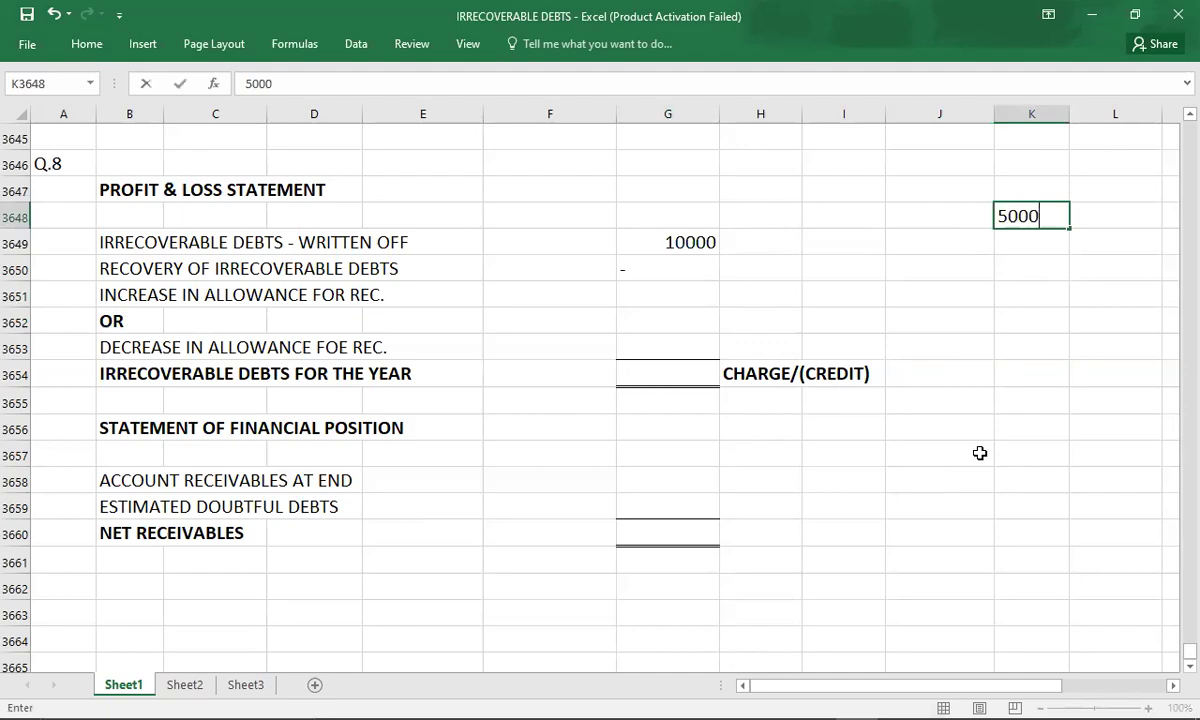
Step: Enter the 1999 credit sales as 500000 in K3648 and the cash collection as -350000 in K3649
key("Return")
key("alt+Tab")
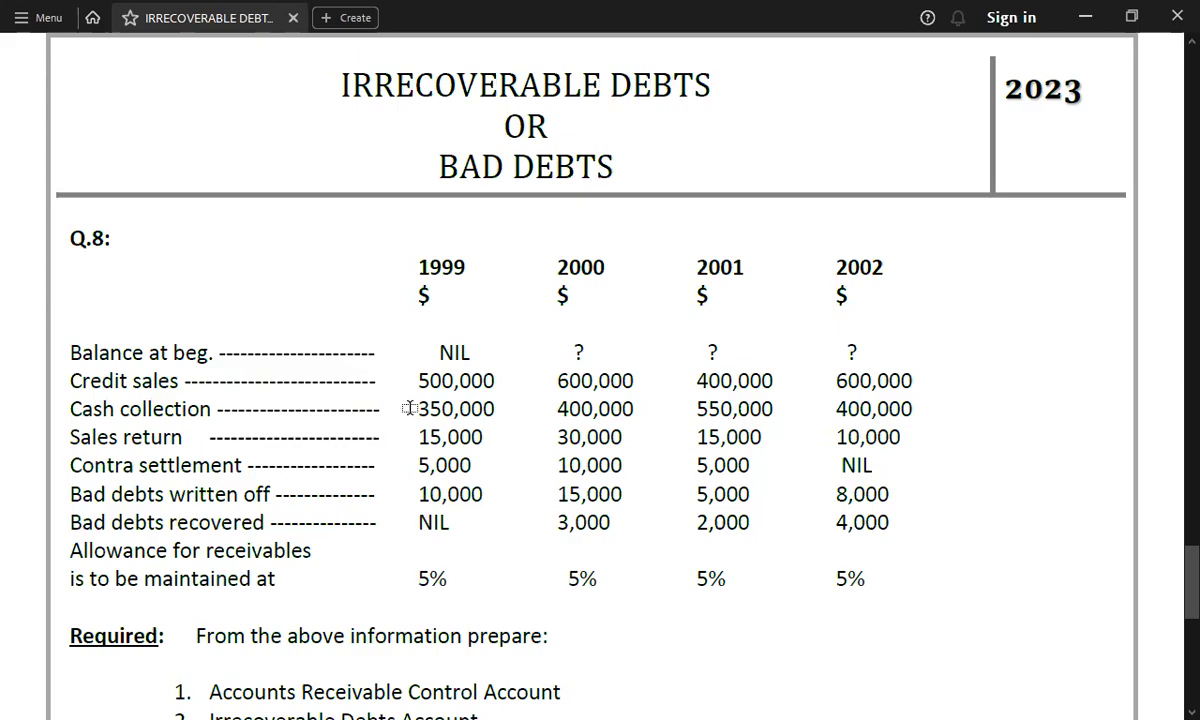
key("alt+Tab")
type("-350000")
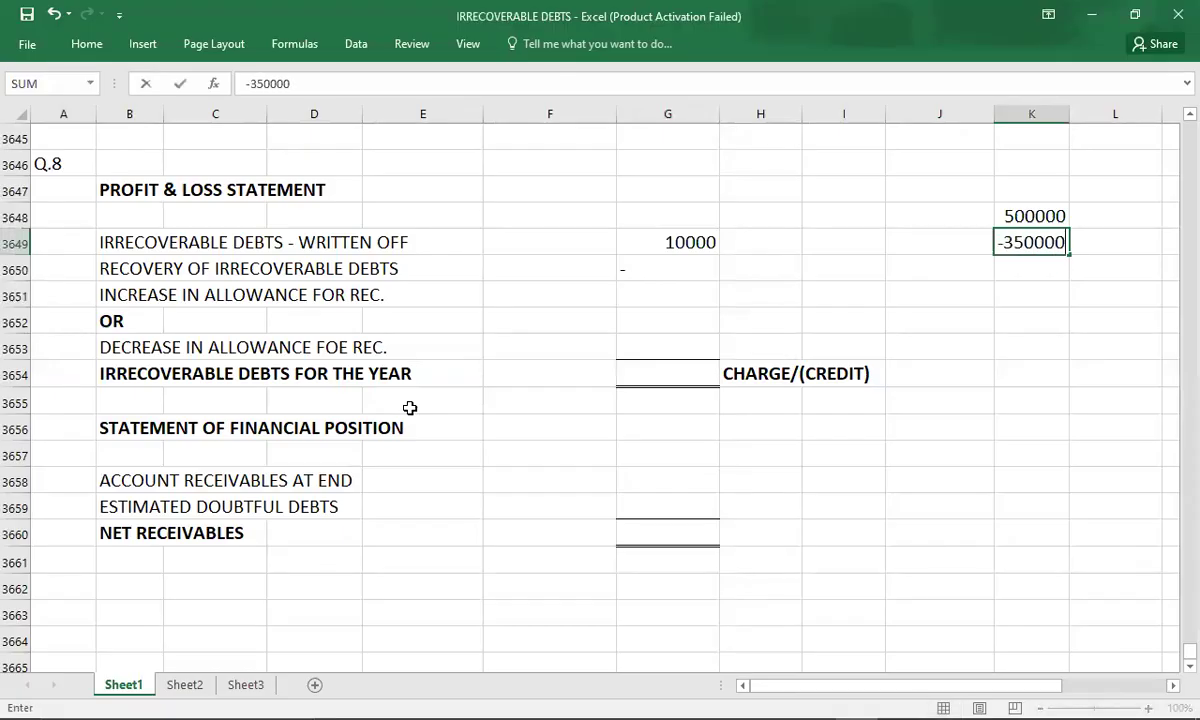
key("Return")
Step: Enter the 1999 sales return as -15000 in K3650 and the contra settlement as -5000 in K3651, reading both from the Q.8 document
key("alt+Tab")
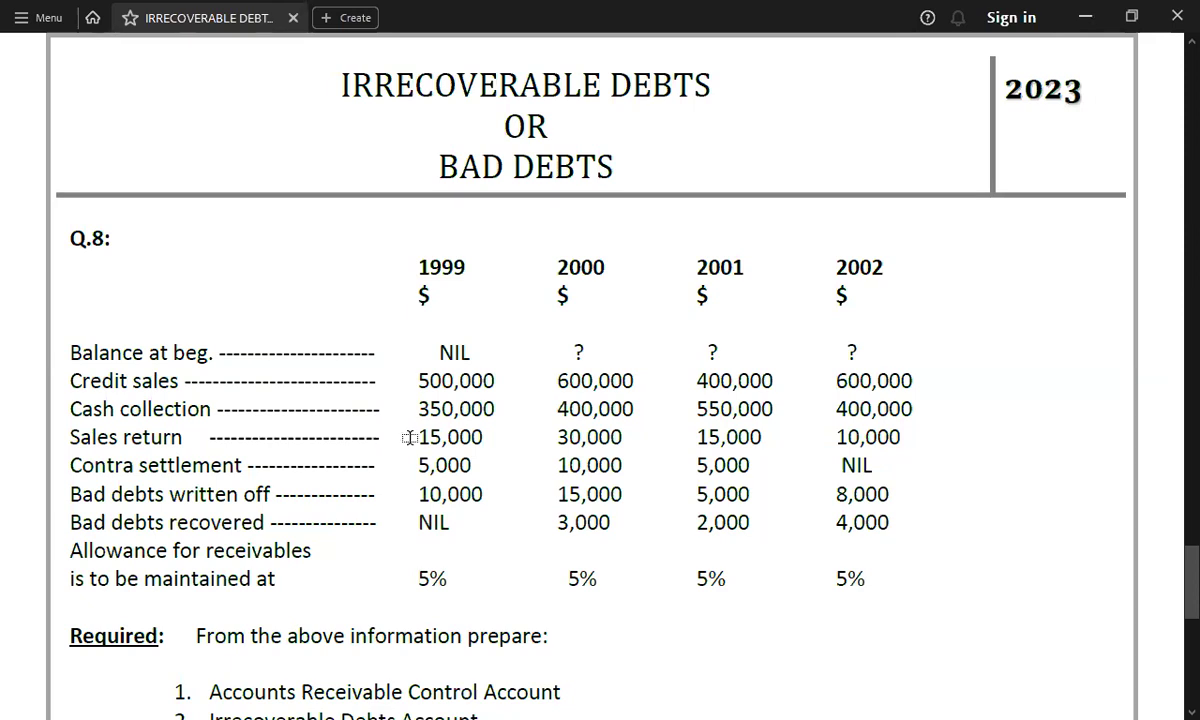
key("alt+Tab")
type("-15000")
key("Return")
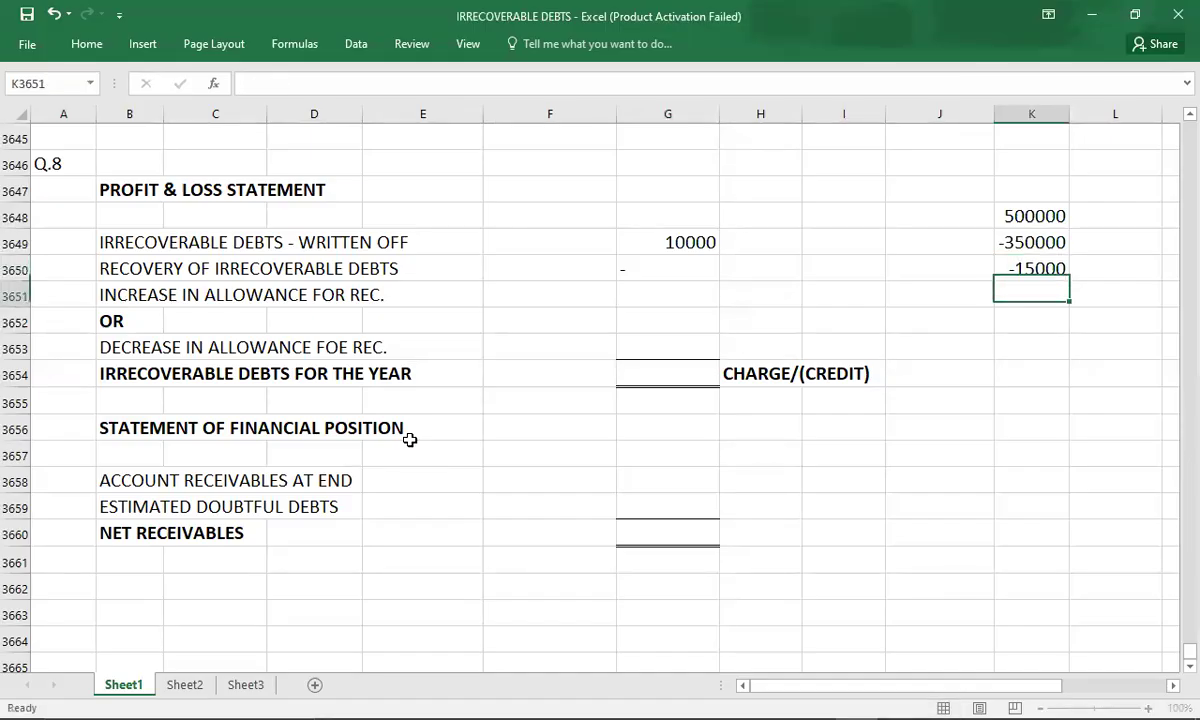
key("alt+Tab")
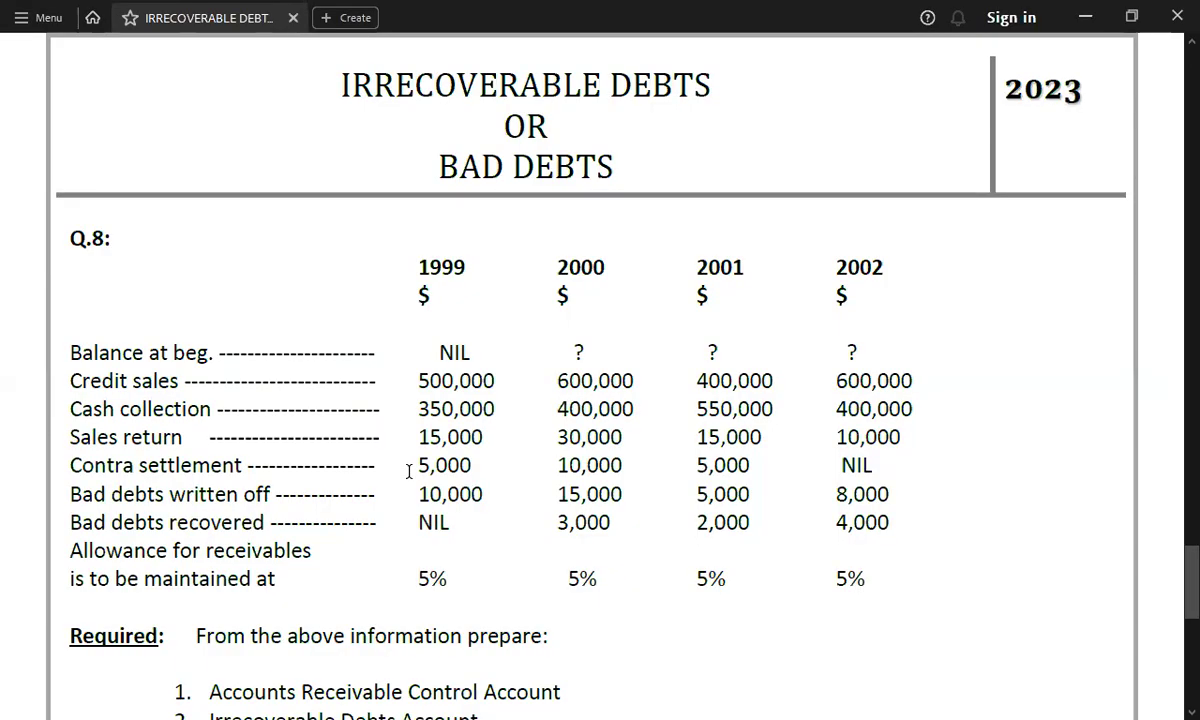
key("alt+Tab")
type("-5000")
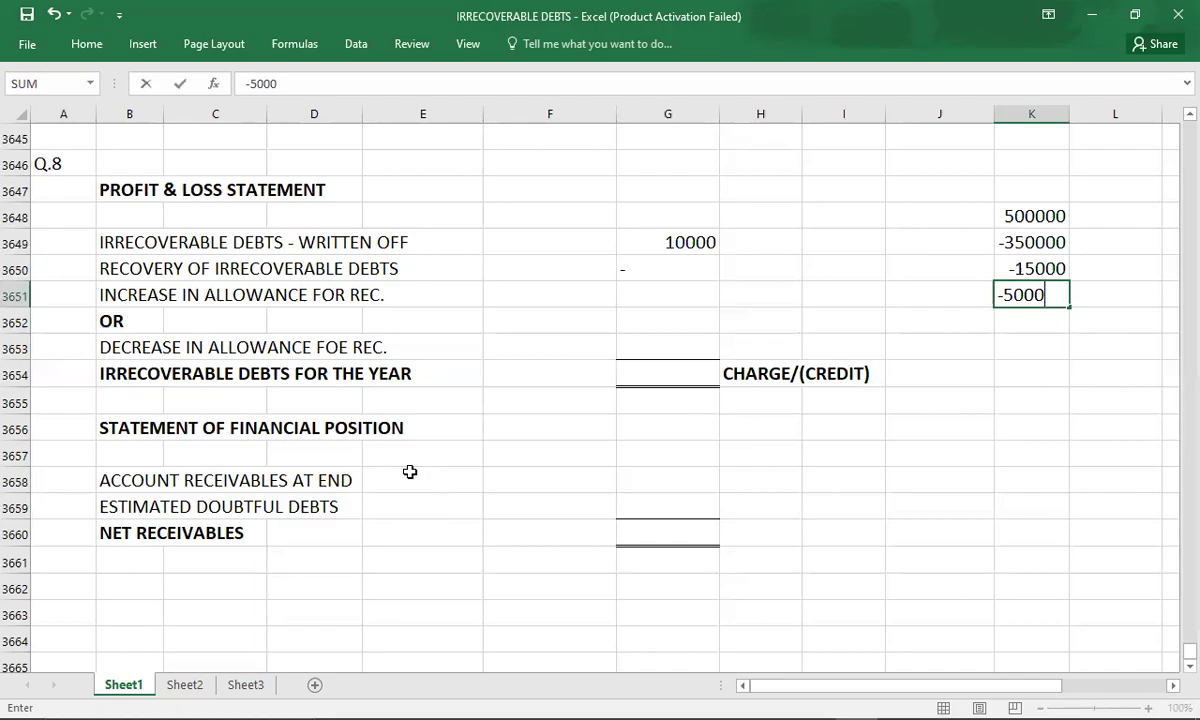
key("Return")
Step: Look up the 1999 bad debts written off in the Q.8 document and enter them as -10000 in K3652
key("alt+Tab")
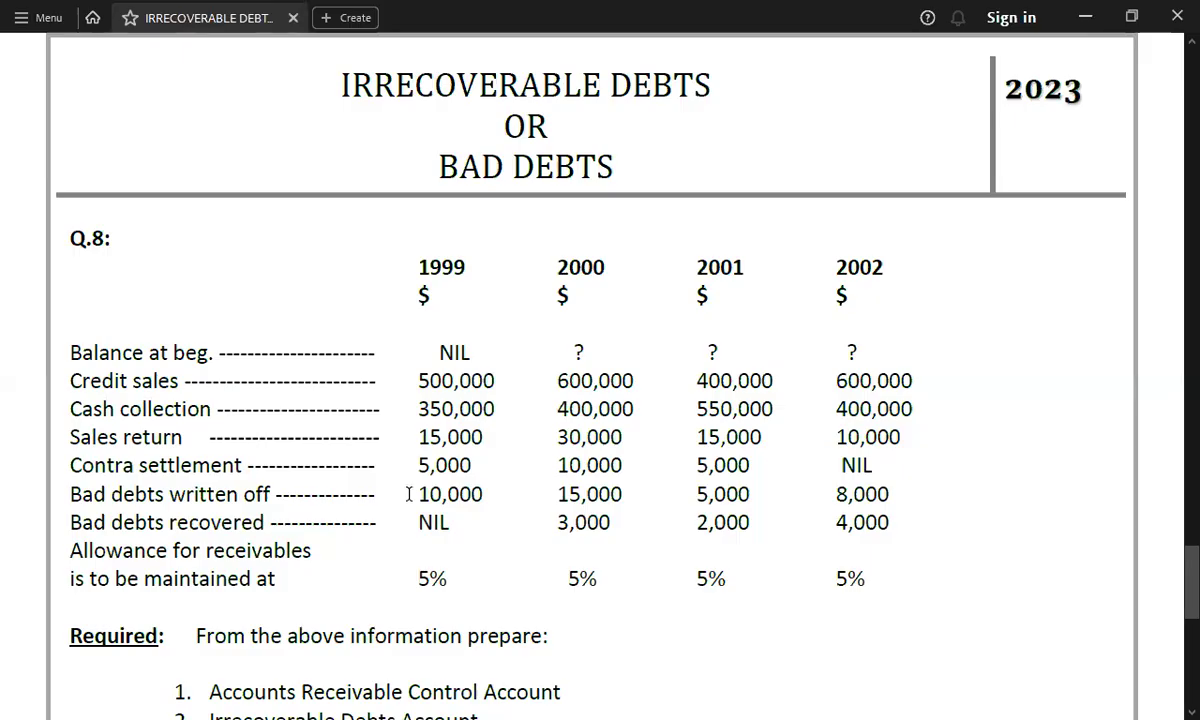
key("alt+Tab")
type("-")
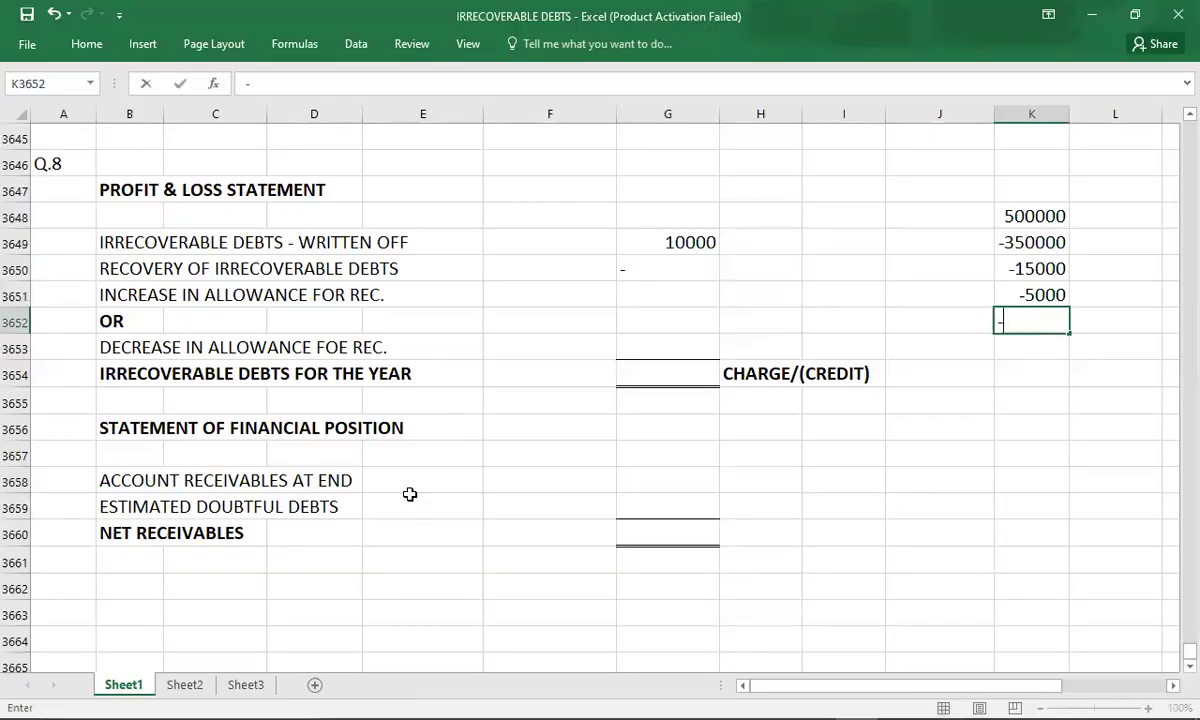
type("10000")
key("Return")
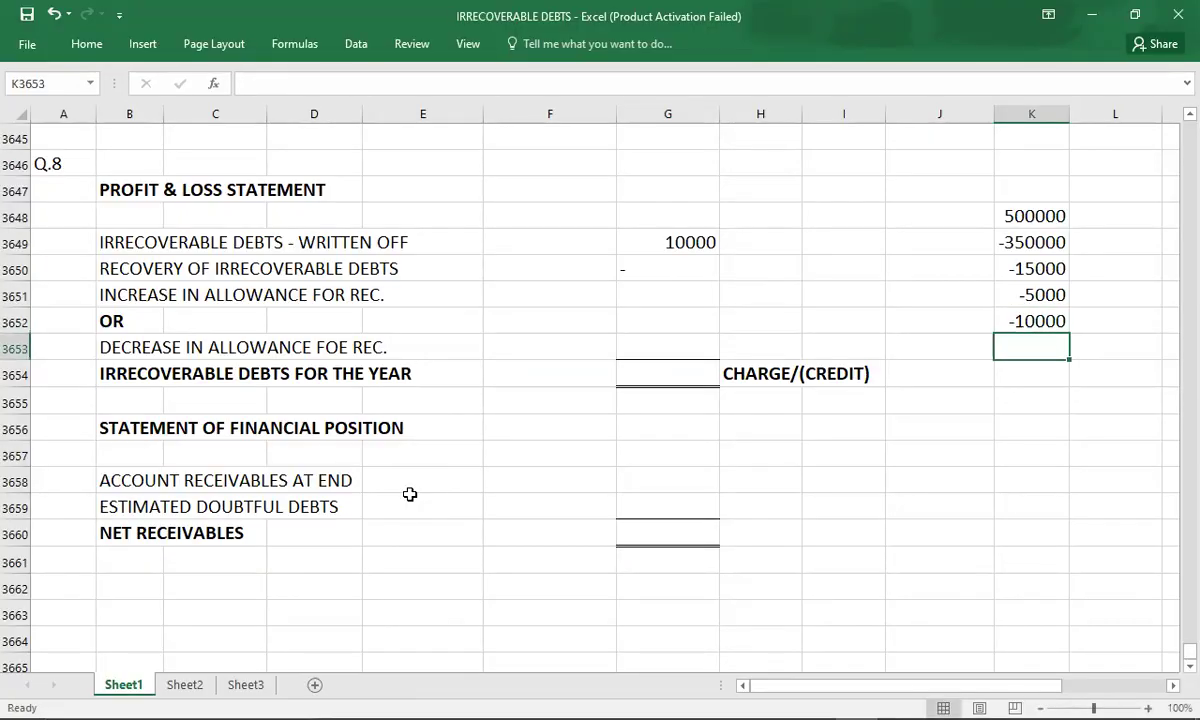
Step: Check the 1999 bad debts recovered, add up K3648:K3652 and enter the total 120000 in bold in K3653
key("alt+Tab")
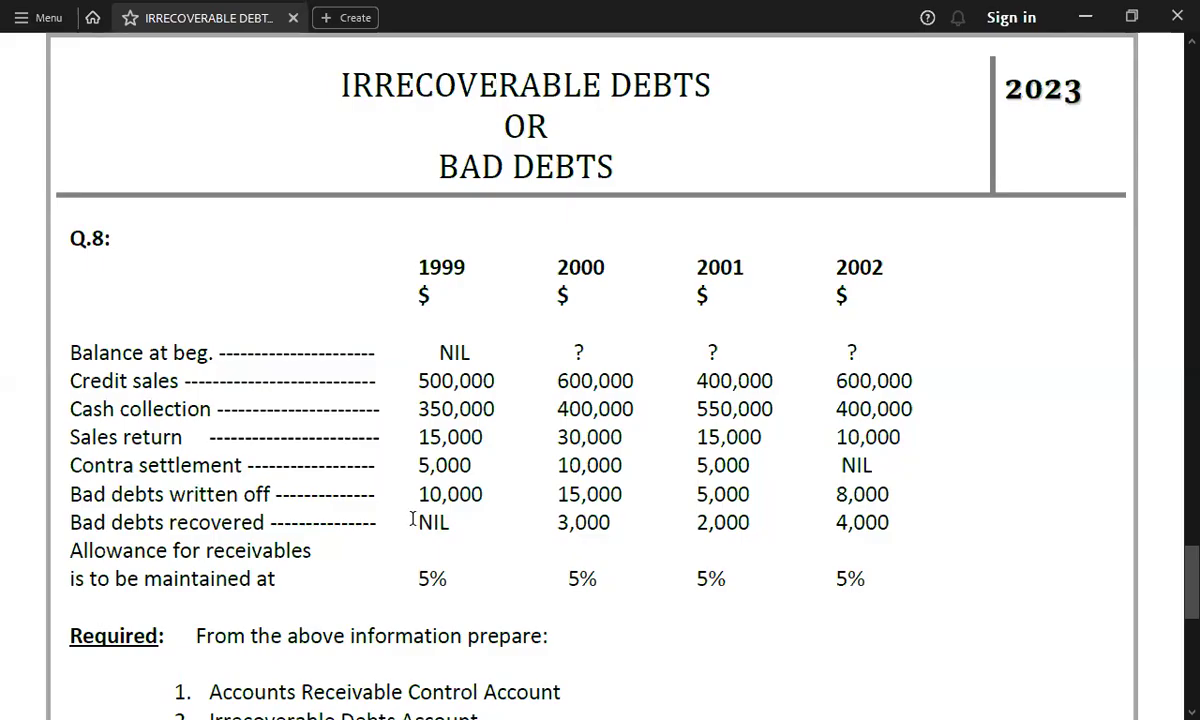
key("alt+Tab")
key("Up")
key("Up")
key("Up")
key("Up")
key("Up")
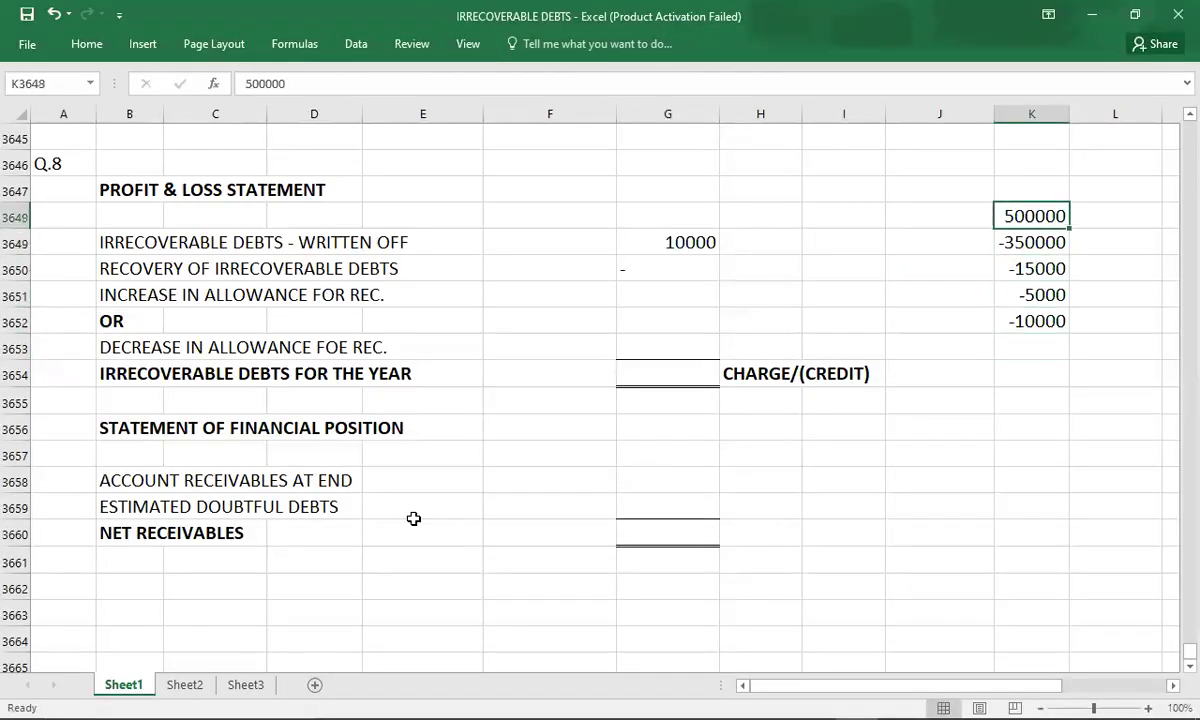
key("shift+Down")
key("shift+Down")
key("shift+Down")
key("shift+Down")
key("Down")
key("Down")
key("Down")
key("Down")
key("Down")
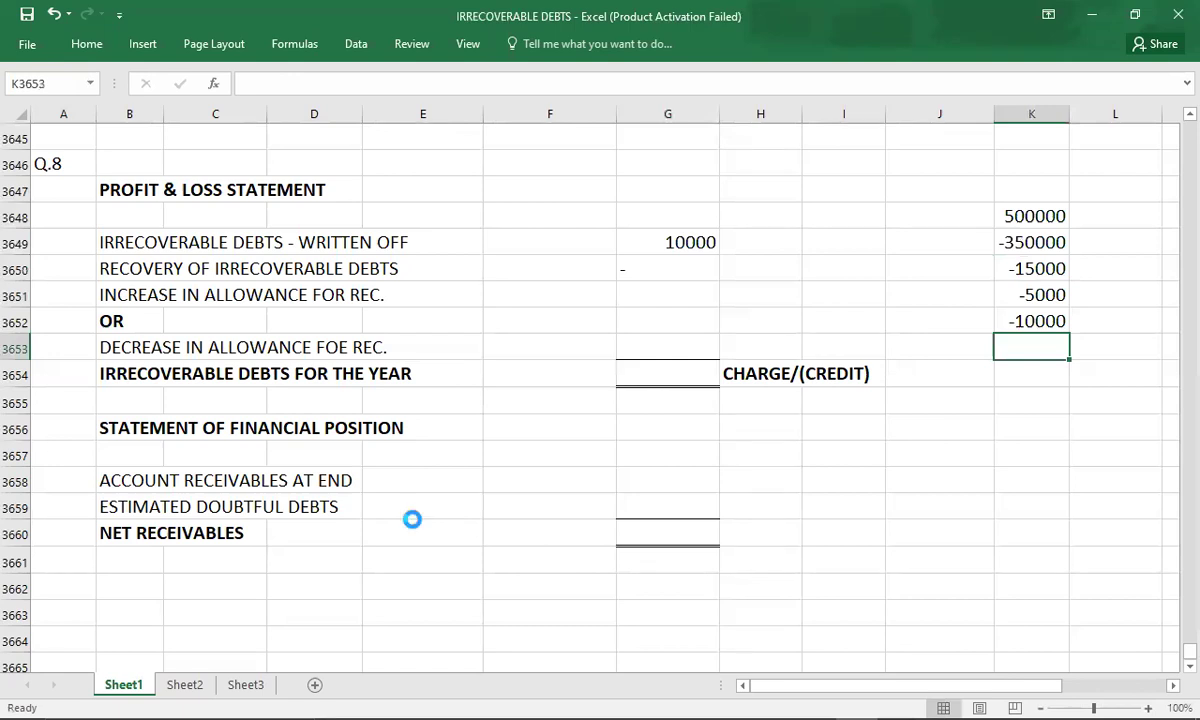
type("120000")
key("Return")
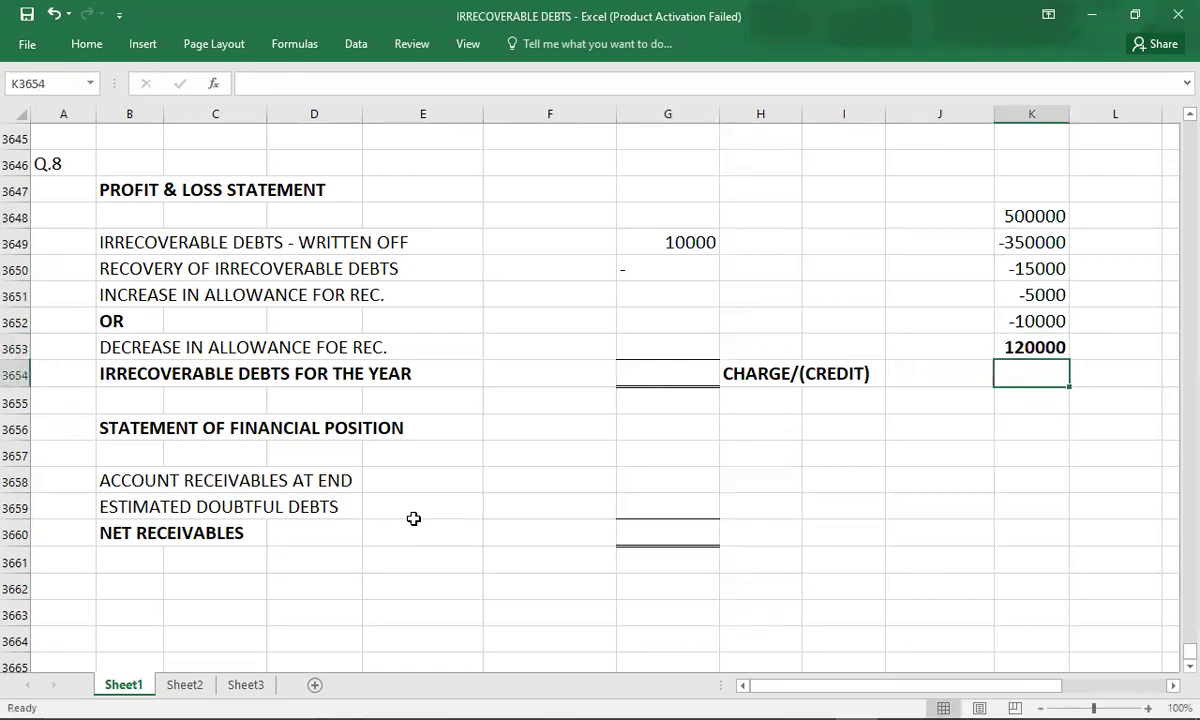
Step: Transfer the receivables working in K3648:K3653 to the area below the statements, starting at B3663
key("Down")
key("Down")
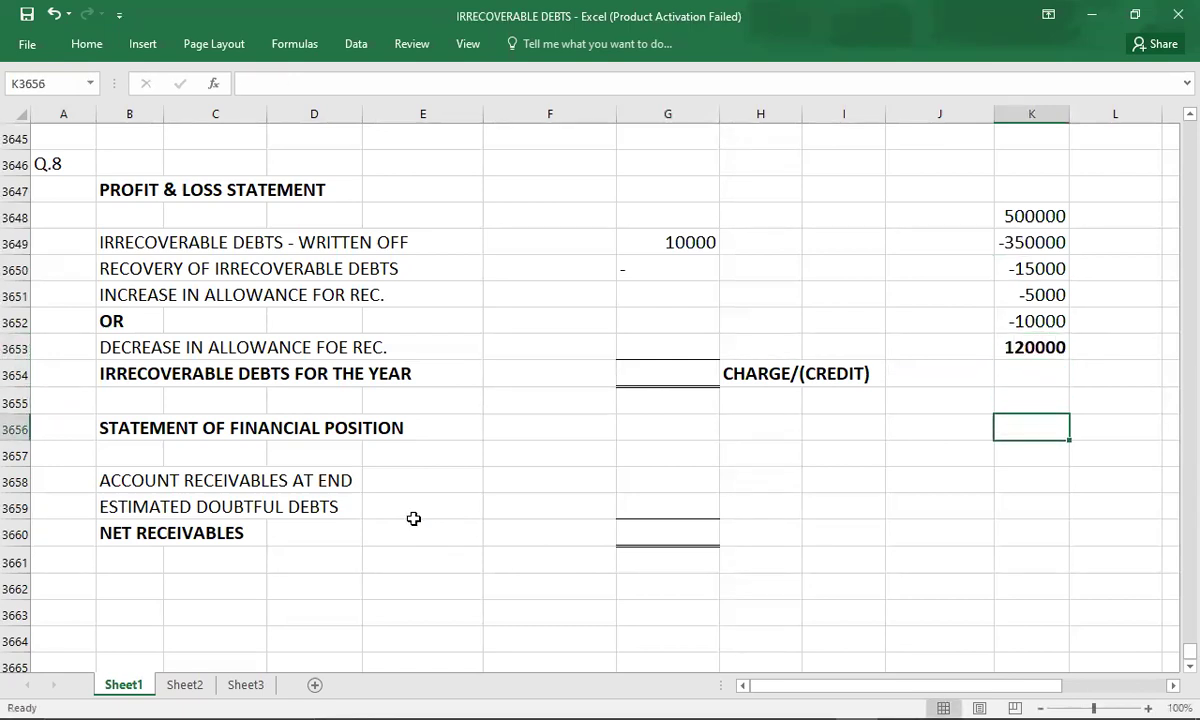
key("Up")
key("Up")
key("Up")
key("Up")
key("Up")
key("Up")
key("Up")
key("Up")
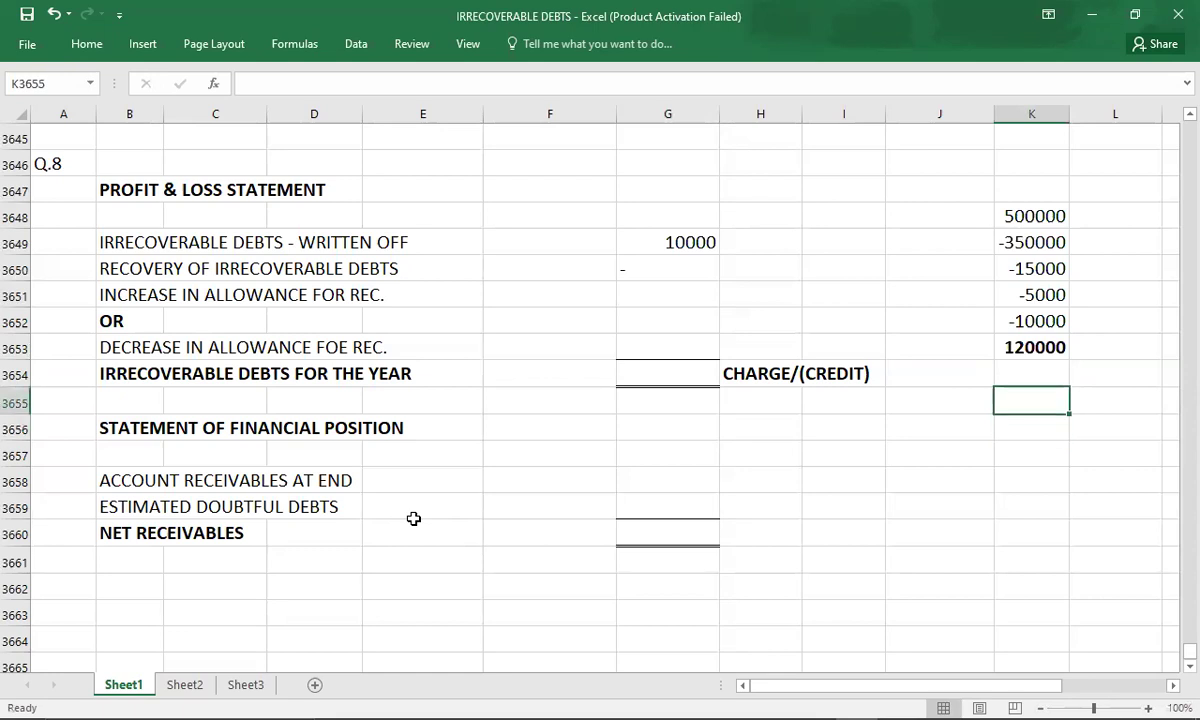
key("shift+Down")
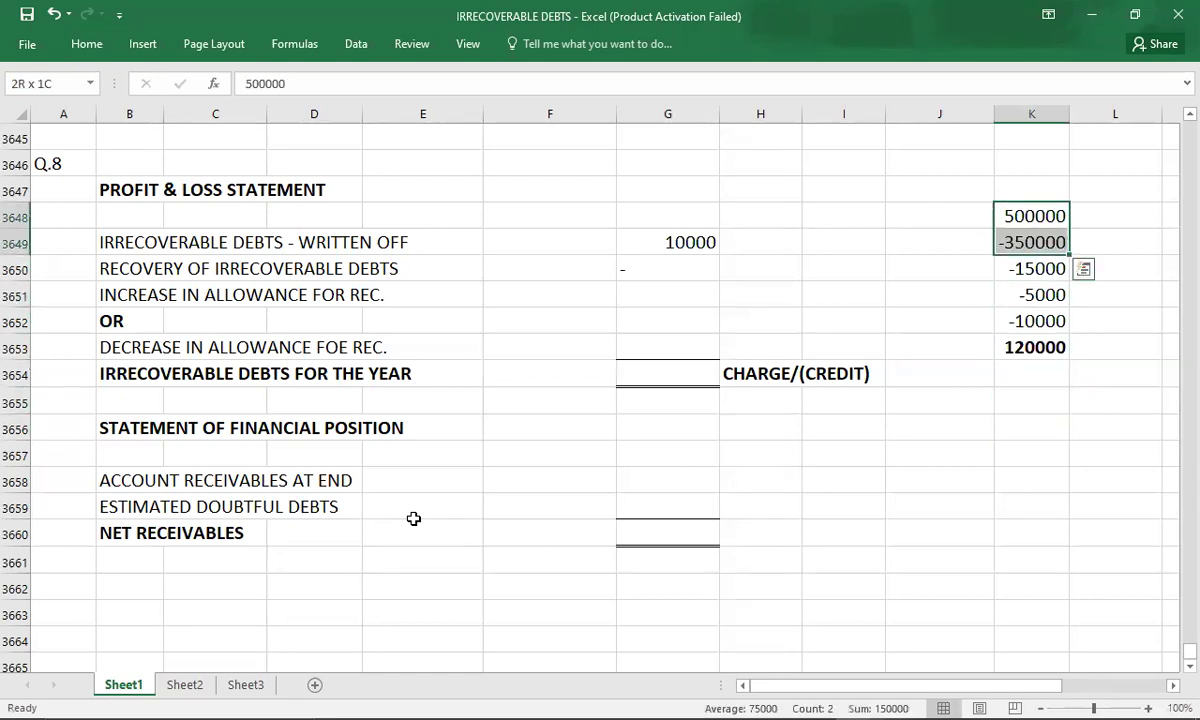
key("shift+Down")
key("shift+Down")
key("shift+Down")
key("shift+Down")
key("ctrl+c")
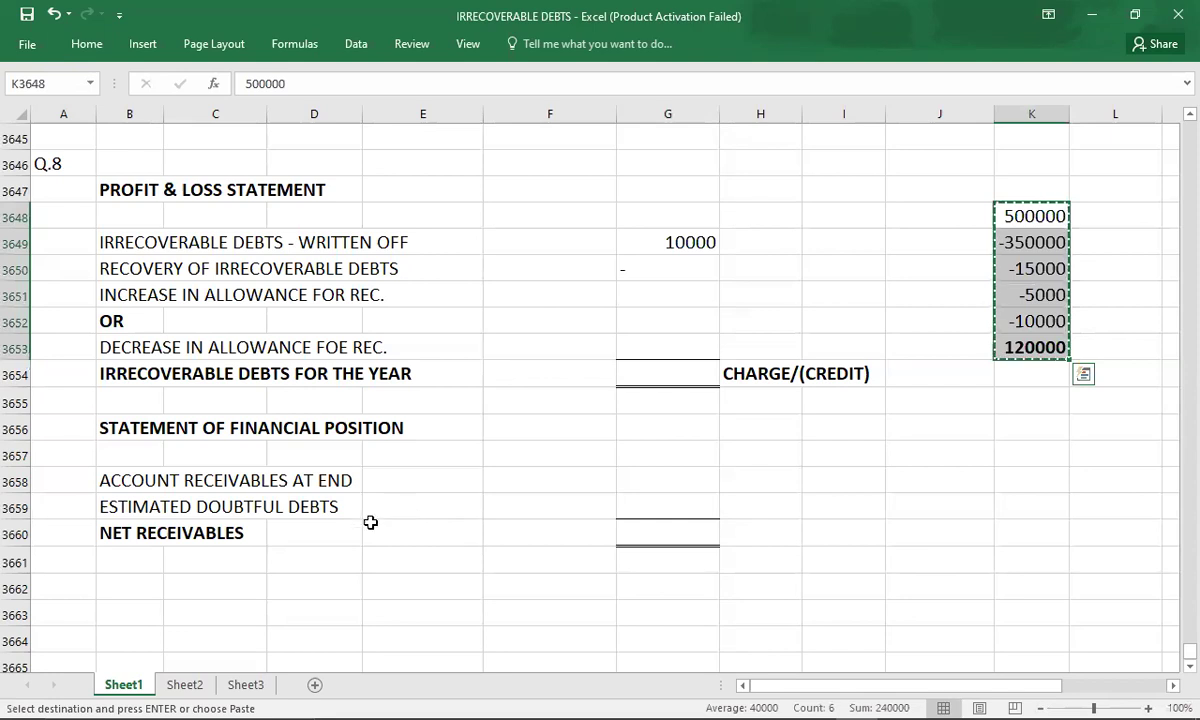
left_click(136, 614)
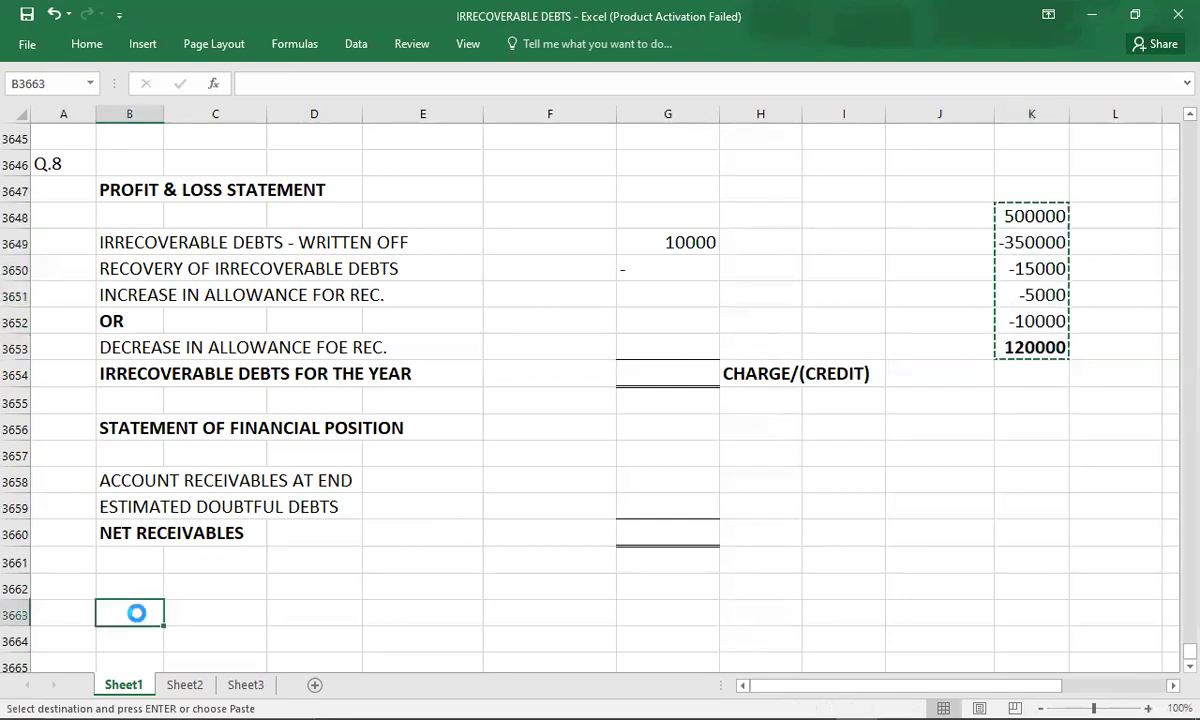
key("Return")
Step: Move the receivables working from B3663:B3668 to the wider column E, starting at E3663
key("Down")
key("Down")
key("Down")
key("Down")
key("Down")
key("Down")
key("Down")
key("Down")
key("Down")
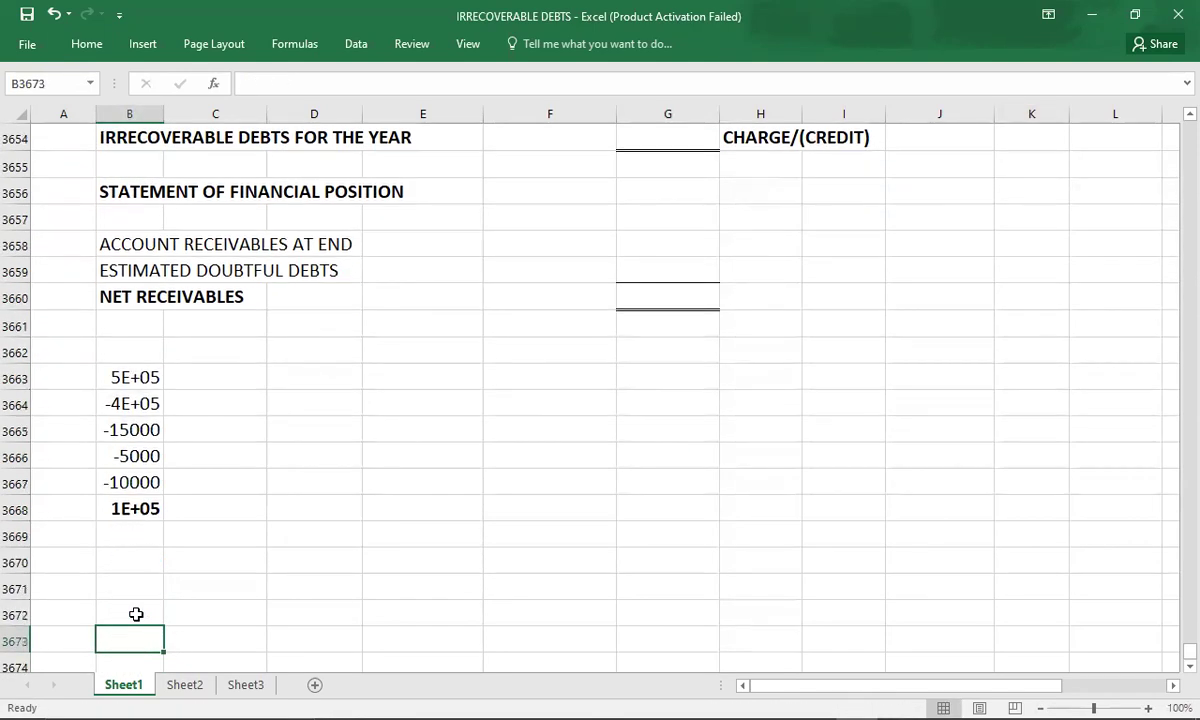
left_click(116, 379)
key("shift+Down")
key("shift+Down")
key("shift+Down")
key("shift+Down")
key("shift+Down")
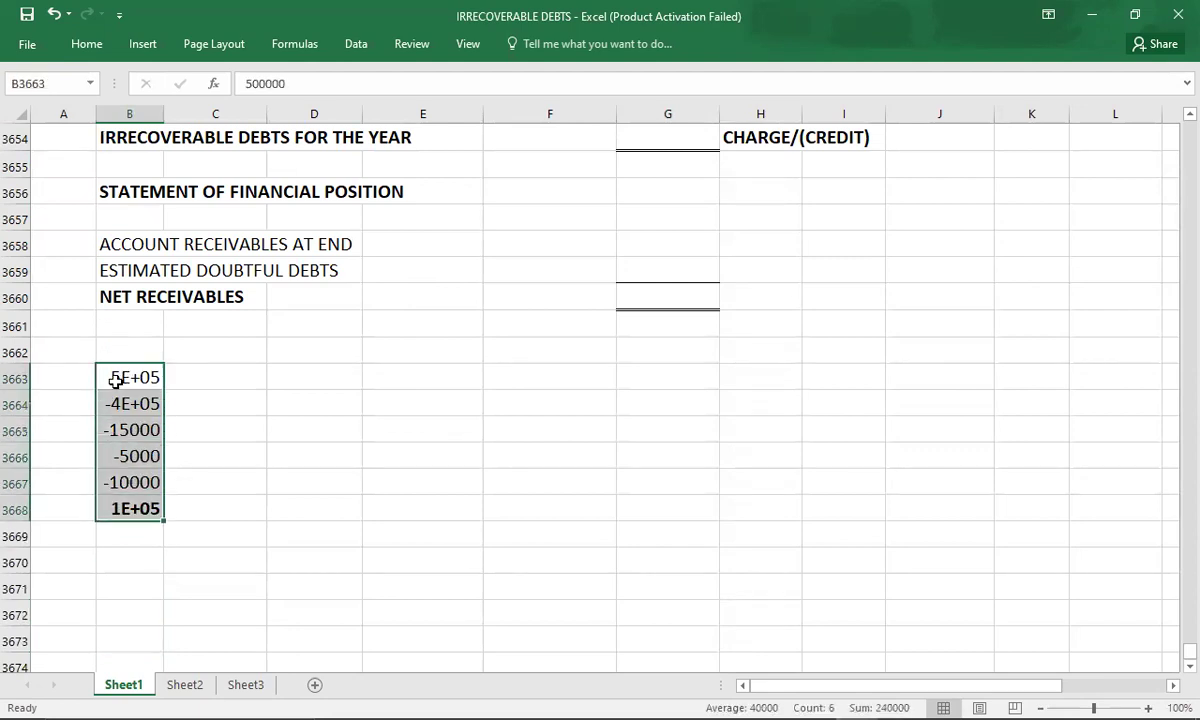
key("ctrl+c")
key("Right")
key("Right")
key("Right")
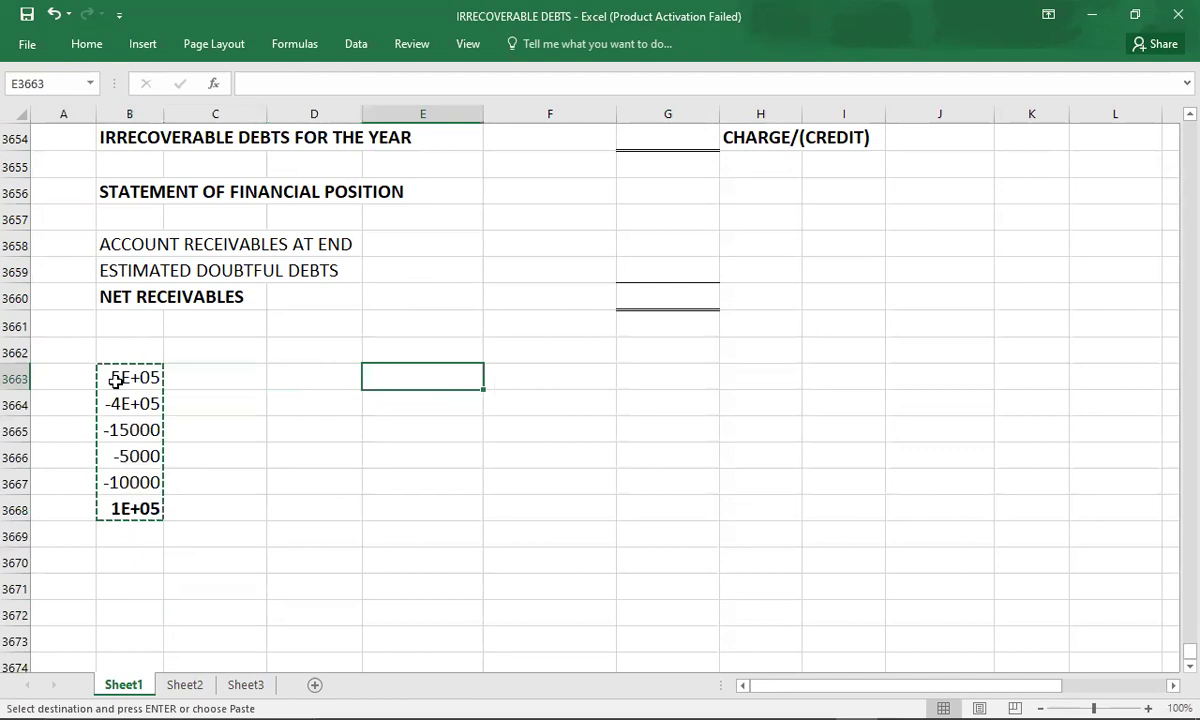
key("ctrl+v")
key("Down")
key("Down")
key("Down")
key("Down")
key("Down")
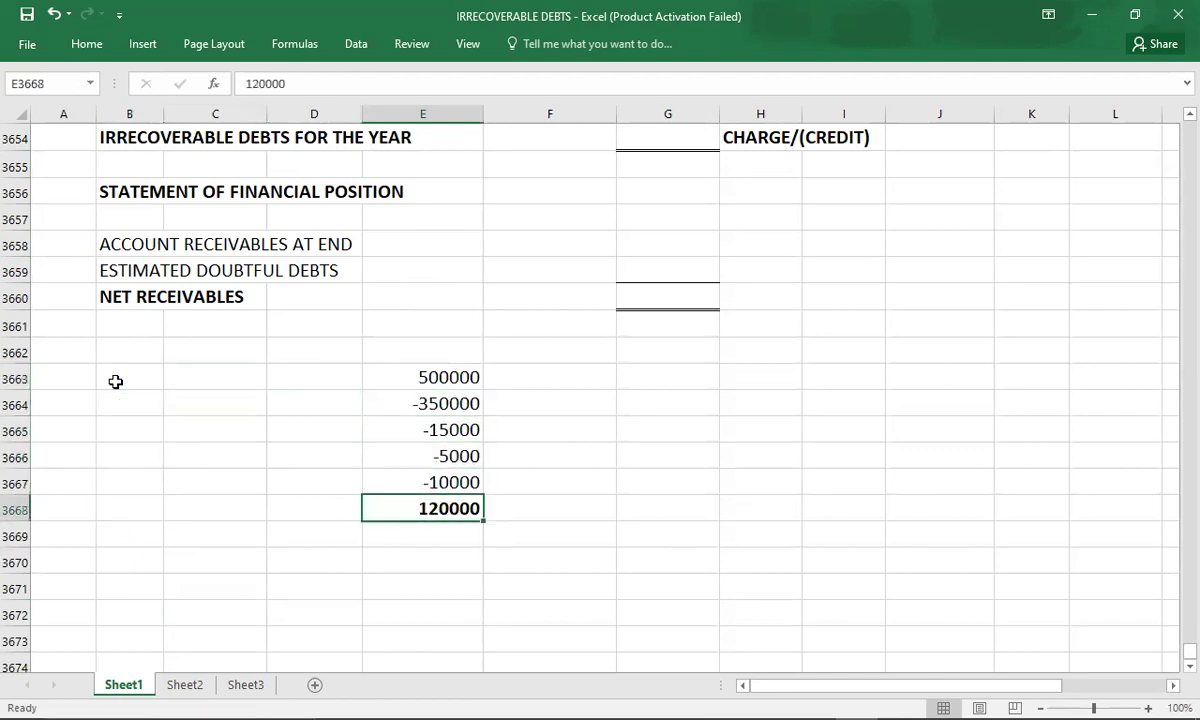
Step: Apply a Top and Double Bottom Border to the total in E3668
left_click(88, 44)
left_click(191, 106)
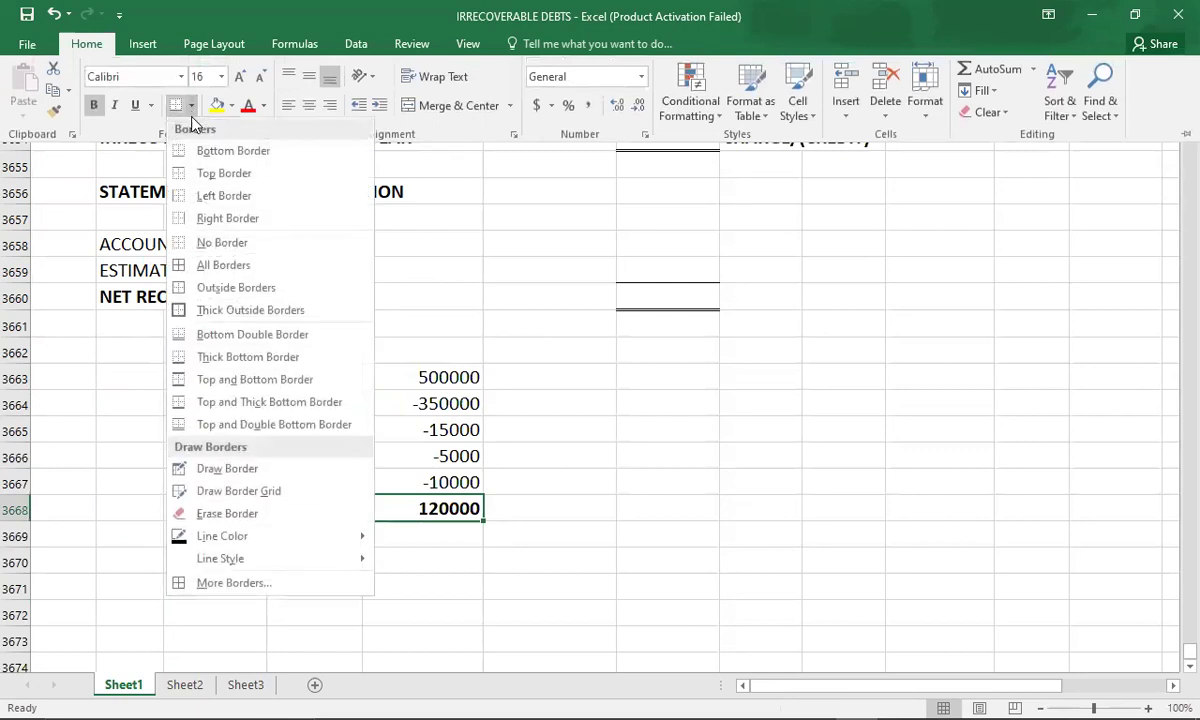
left_click(186, 423)
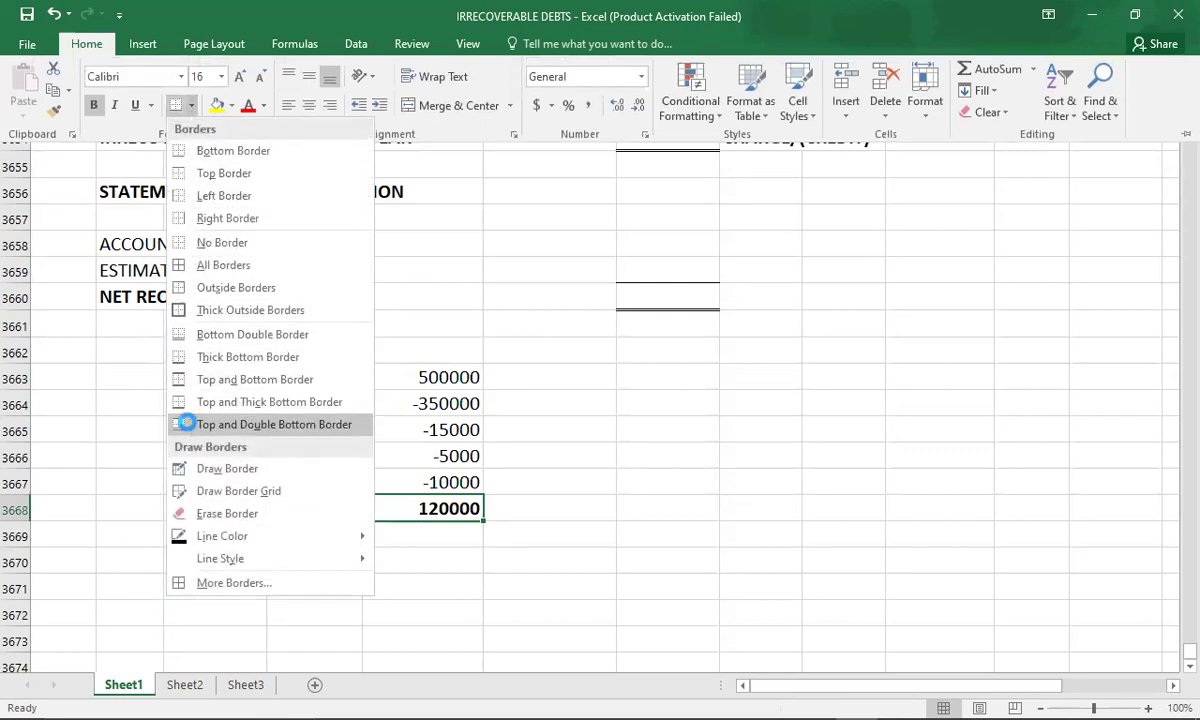
Step: Enter the label ESTIMATED DOUBTFUL DEBTS in B3670, below the receivables working
left_click(123, 557)
left_click(123, 557)
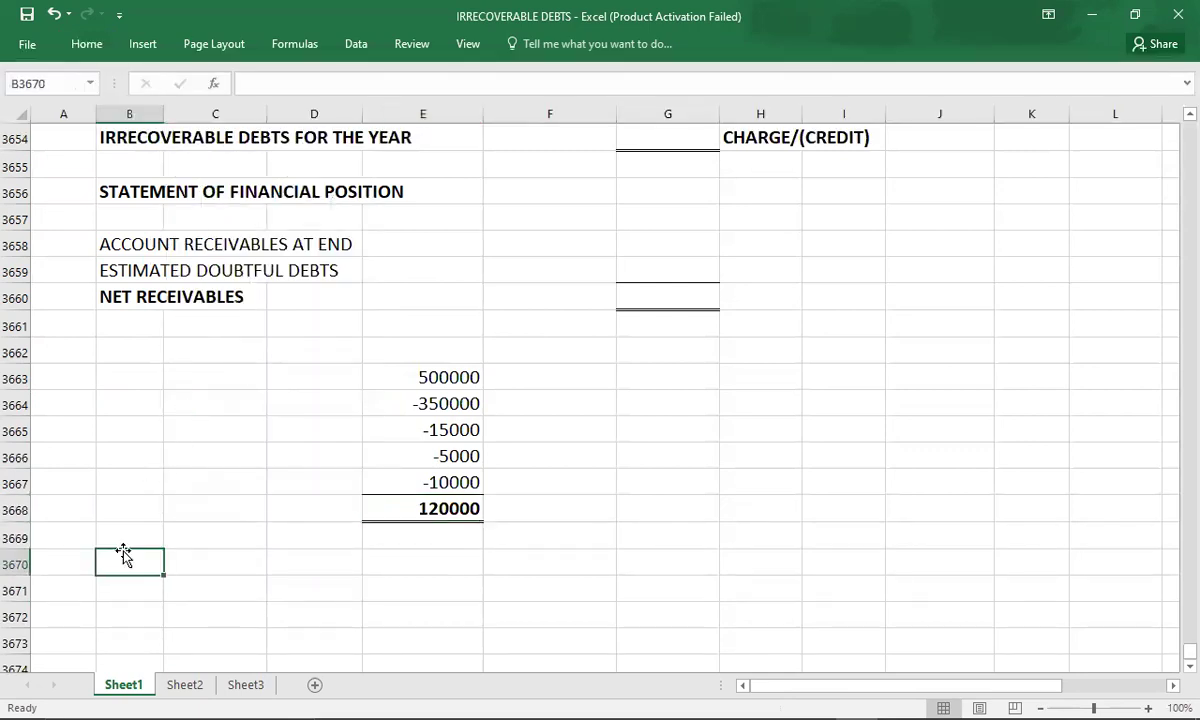
type("E")
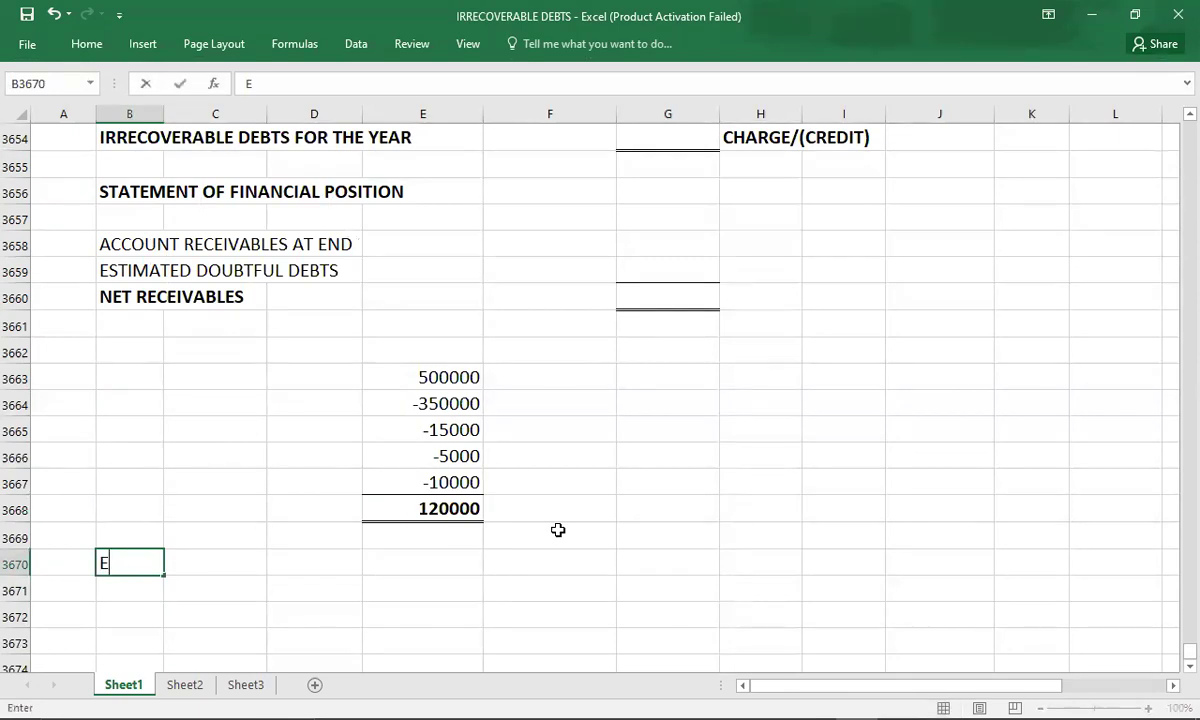
type("STIMATED ")
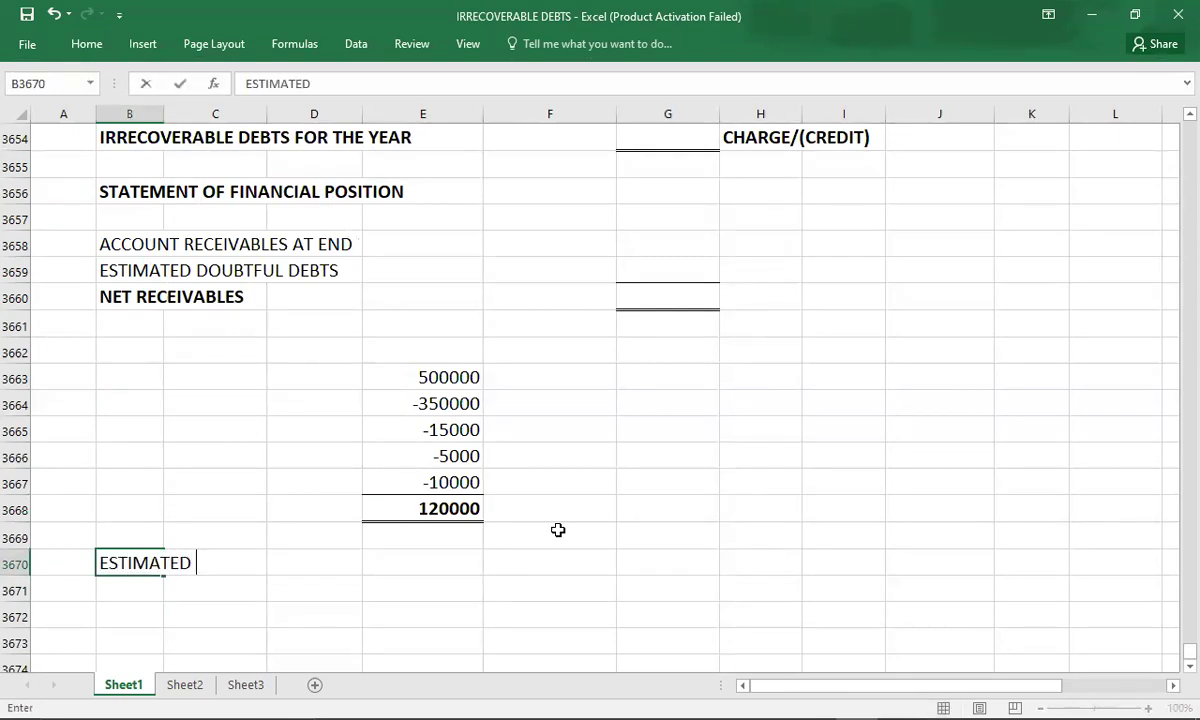
type("DOUBTF")
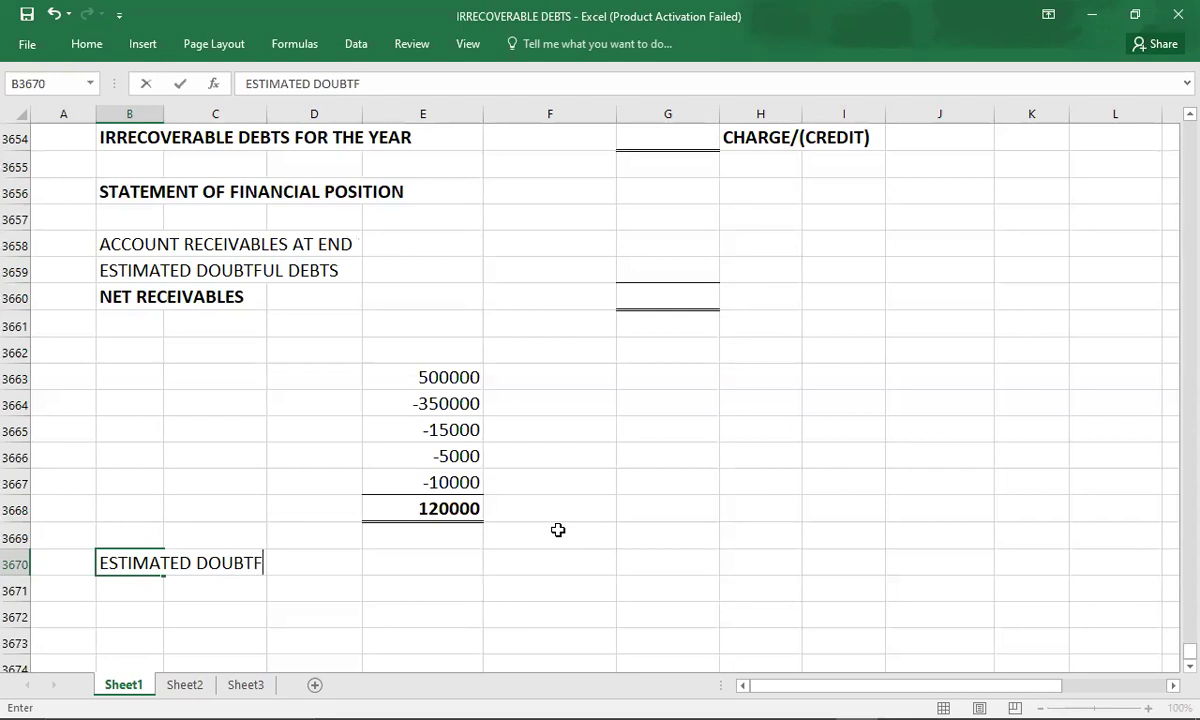
type("UL DEBTS")
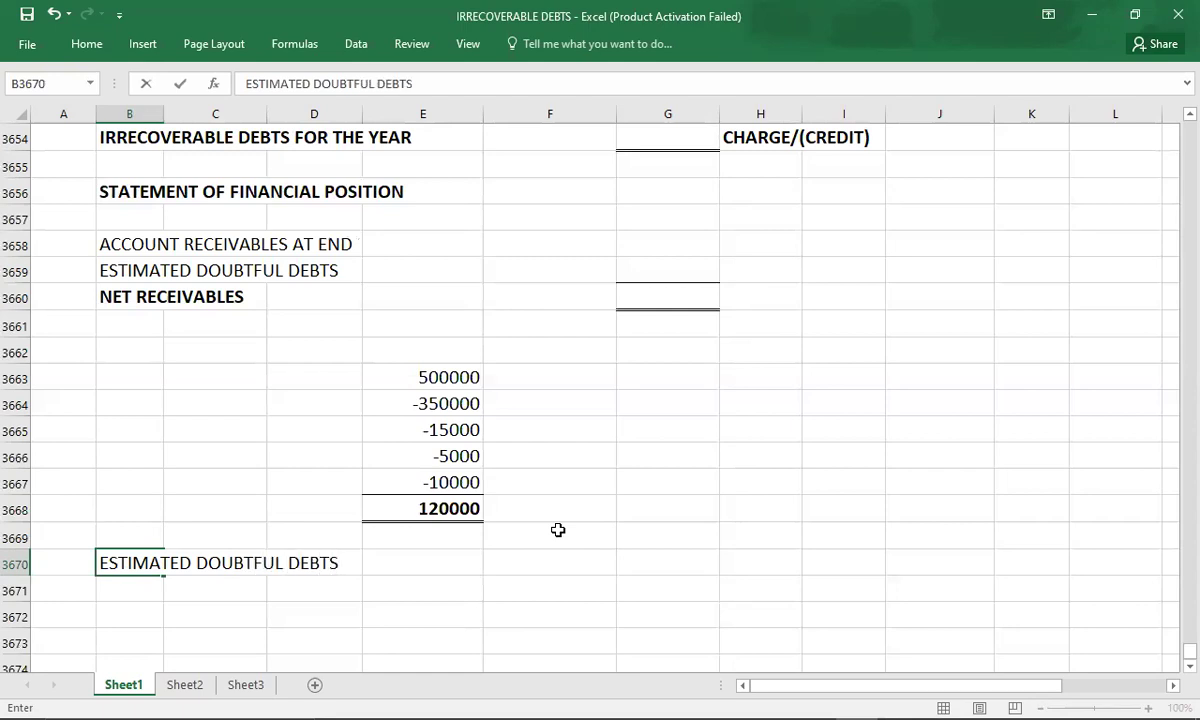
Step: Check the 1999 allowance rate in the Q.8 document, then enter the calculation text "120000*5% =" in E3670 and 6000 in F3670
key("alt+Tab")
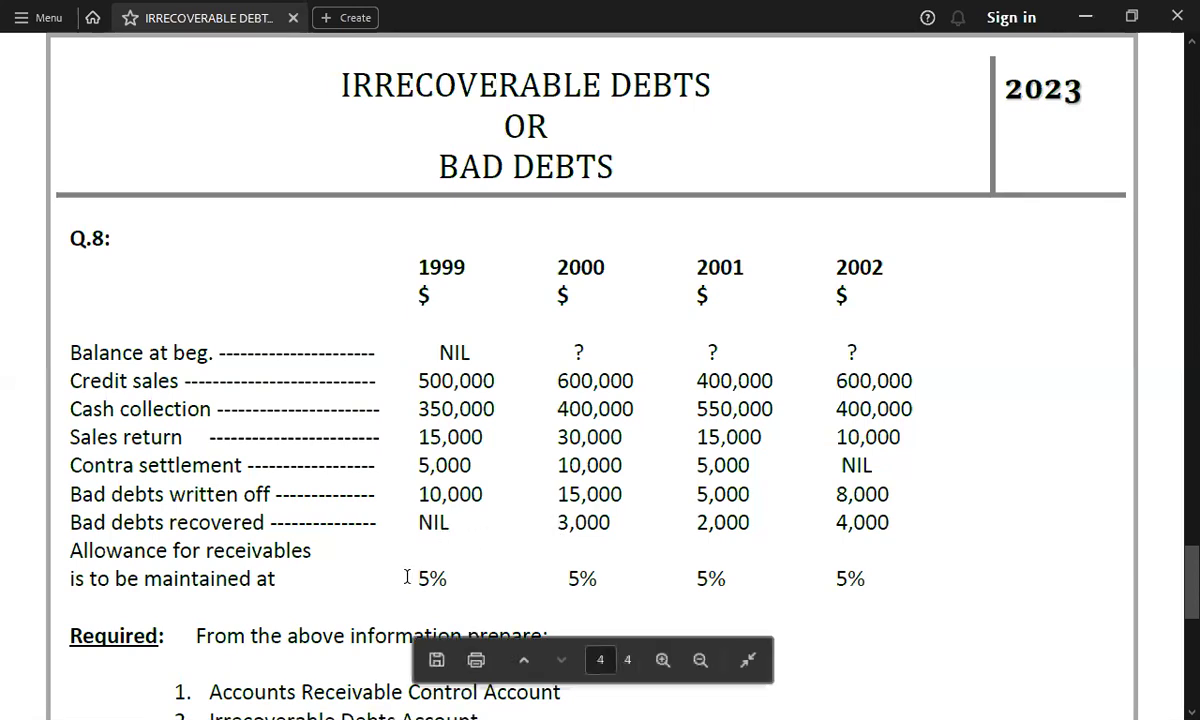
key("alt+Tab")
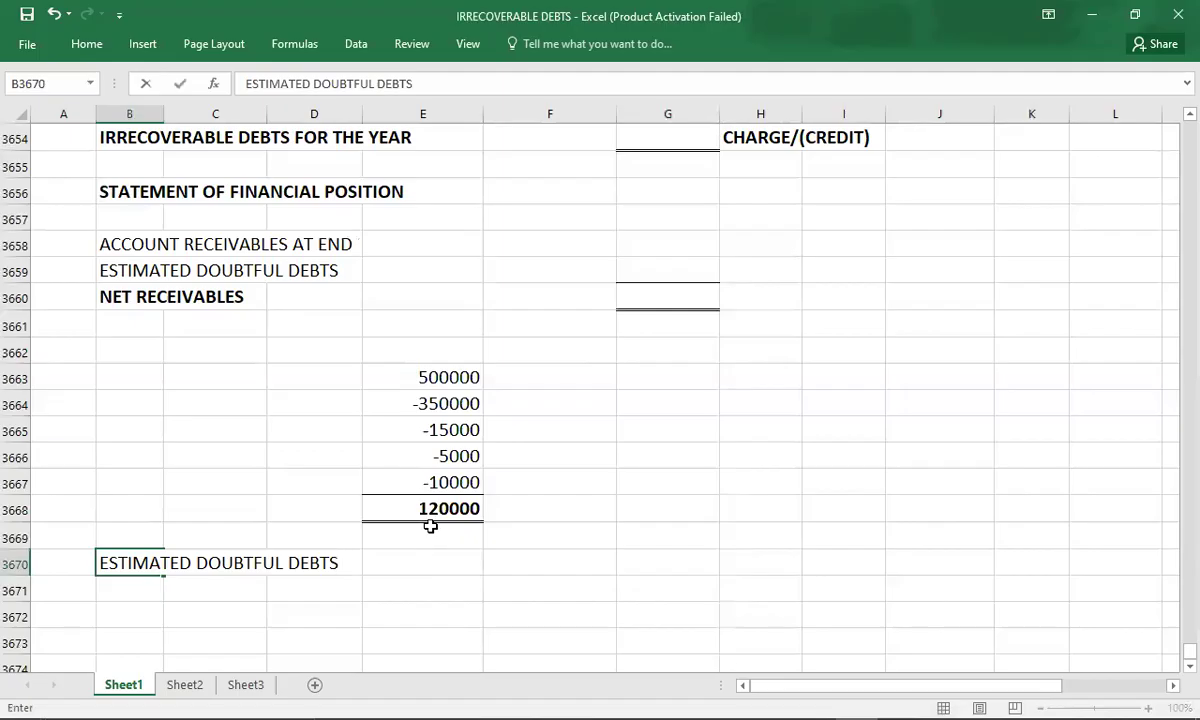
key("Tab")
key("Tab")
key("Tab")
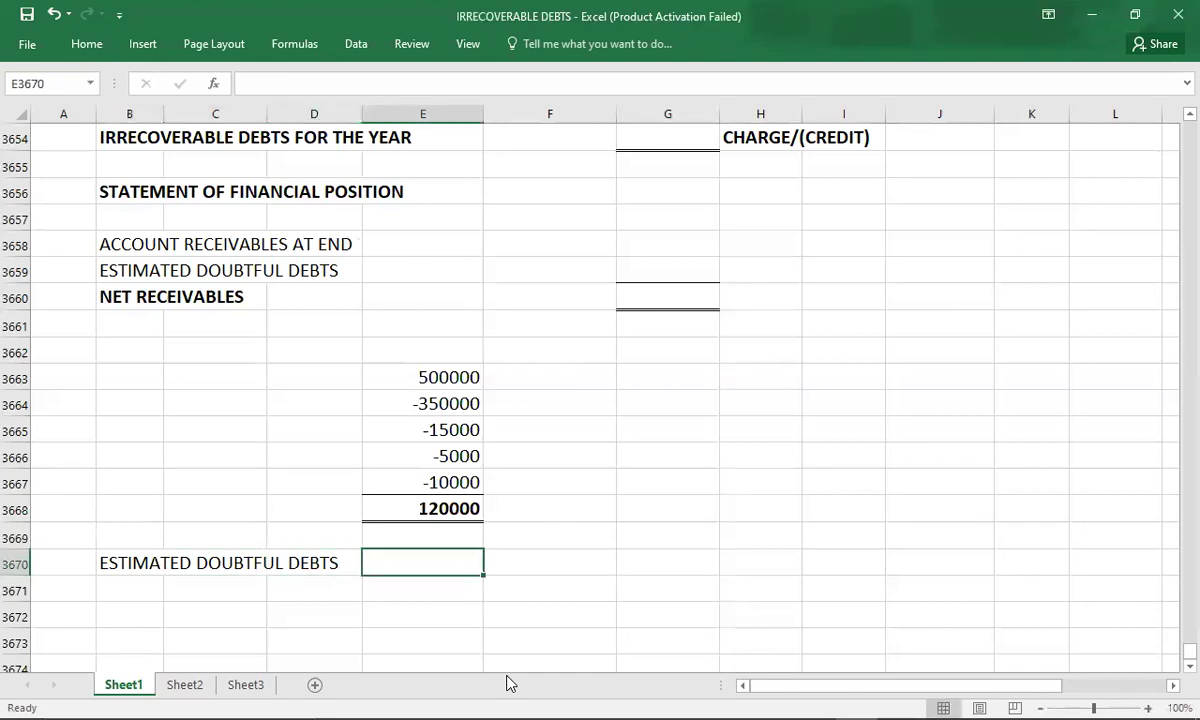
type("120000*")
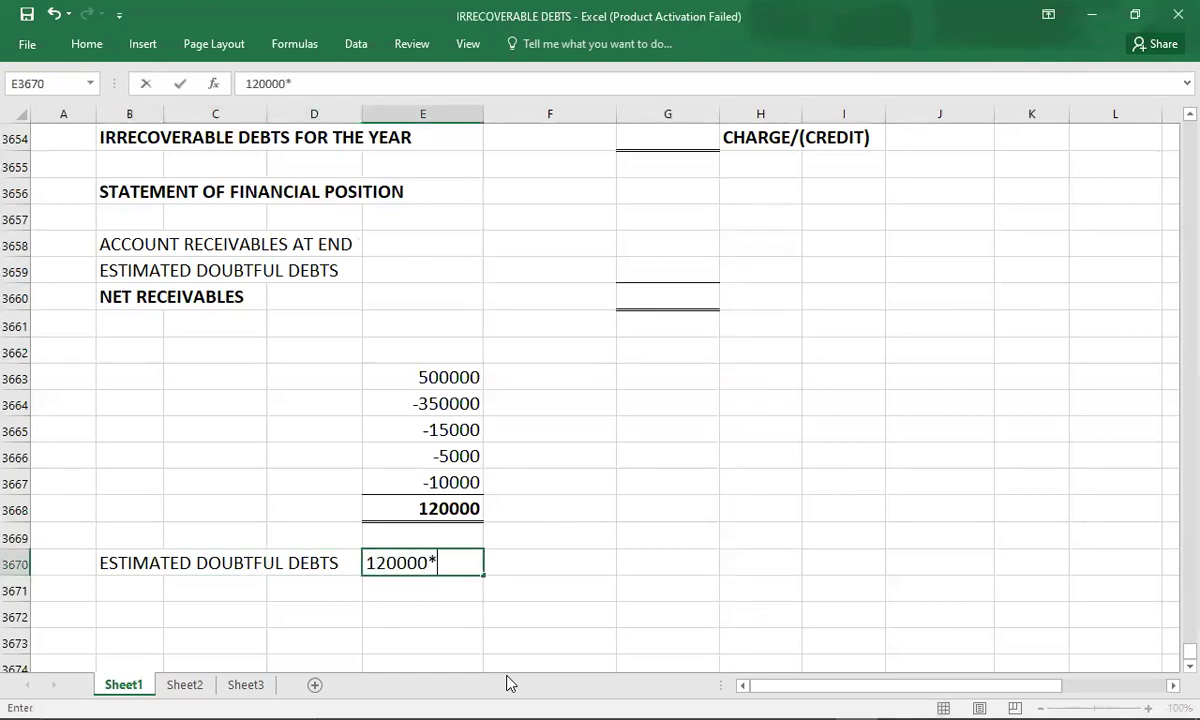
type("5% =")
key("Tab")
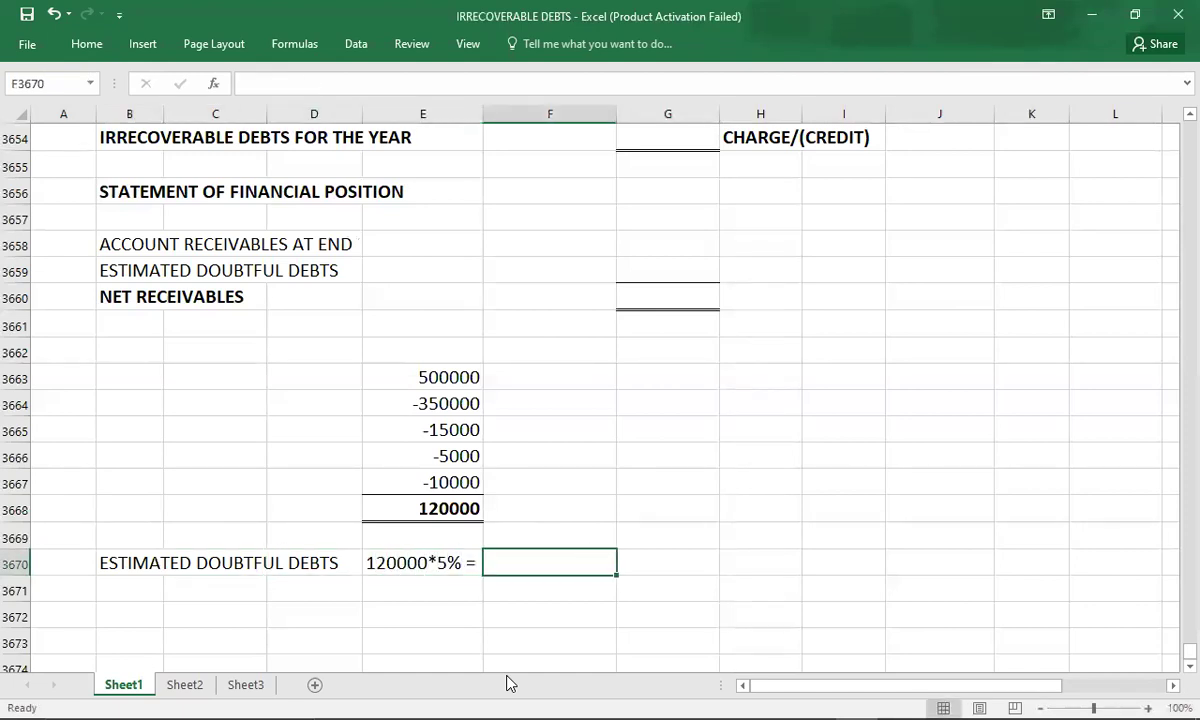
type("6000")
key("Return")
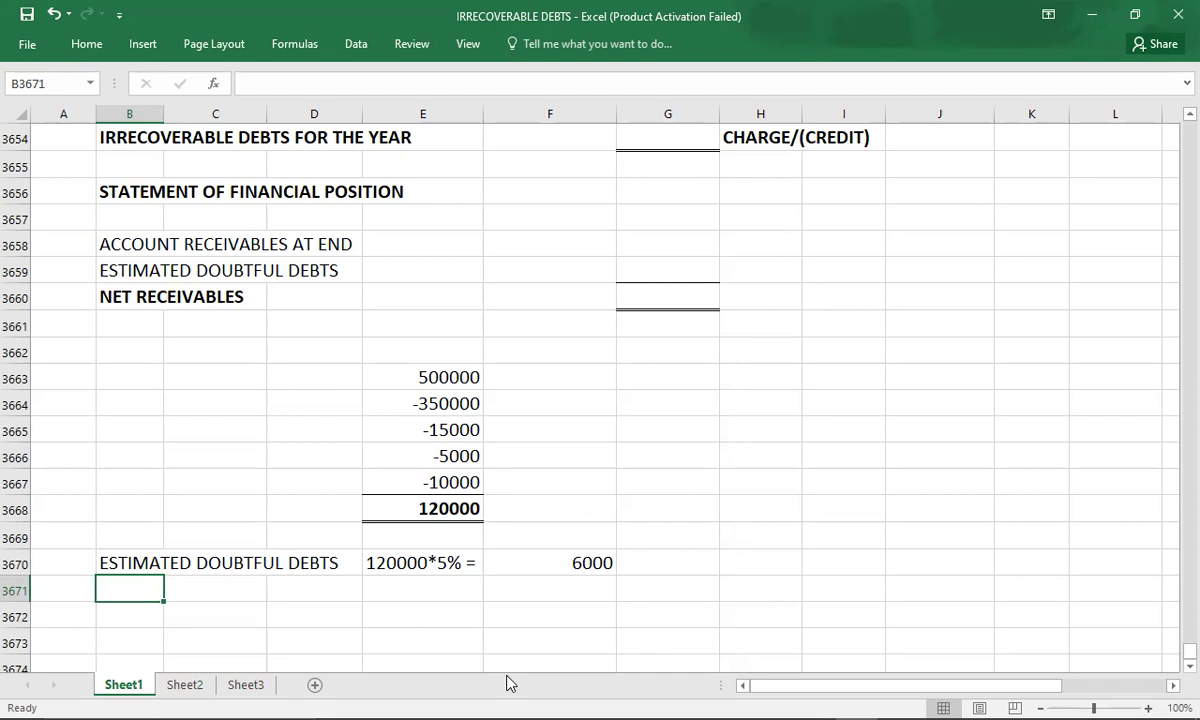
Step: Enter the label "ALLOWANCE FOR REC. OP. BAL." in B3671, below the ESTIMATED DOUBTFUL DEBTS label
type("ALLOWN")
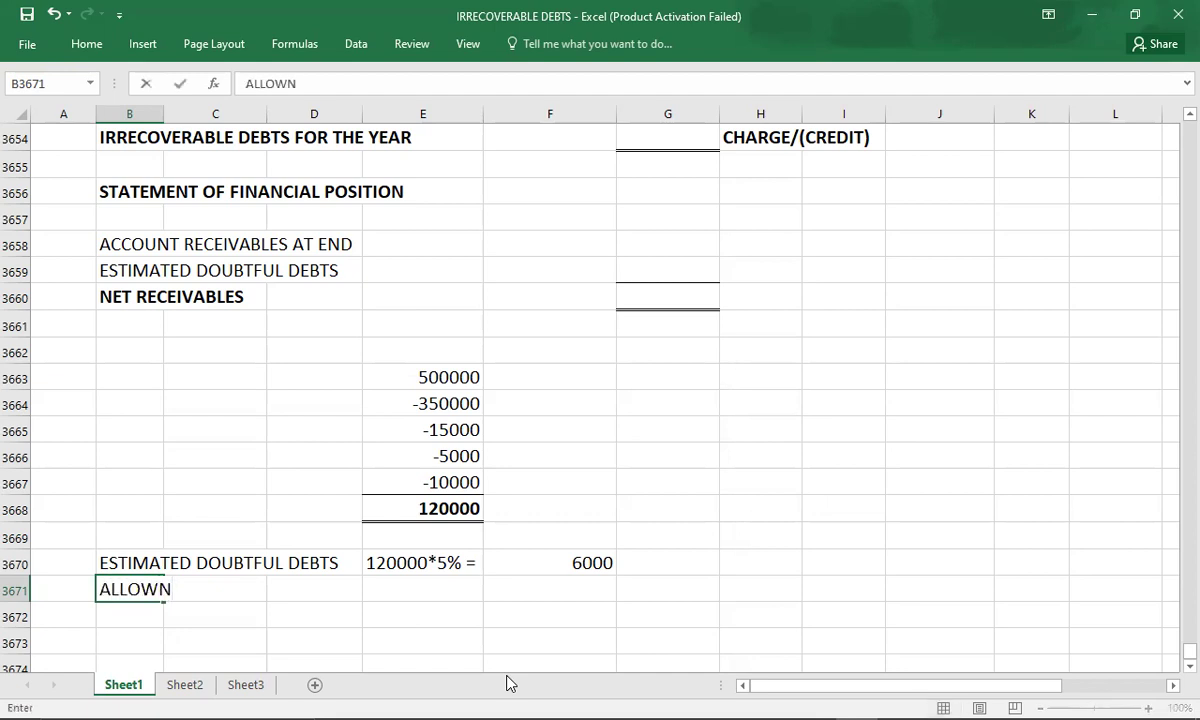
key("BackSpace")
type("ANCE RE")
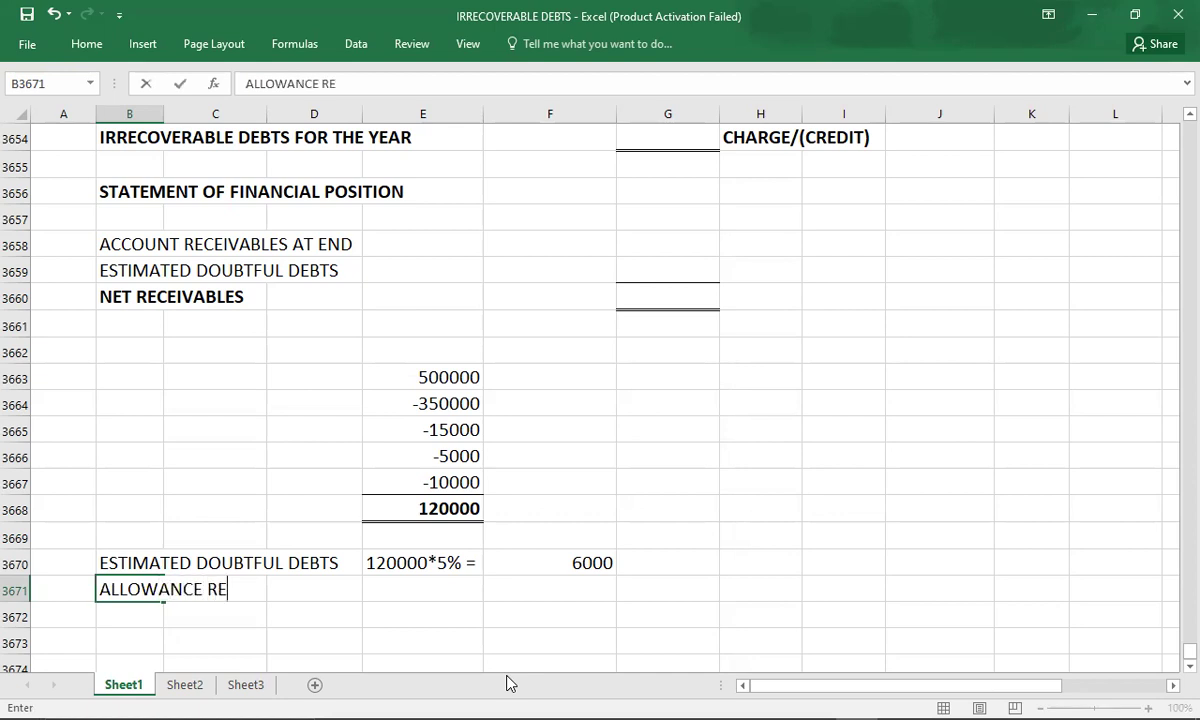
type("=")
key("BackSpace")
key("BackSpace")
key("BackSpace")
type("FOR REC.")
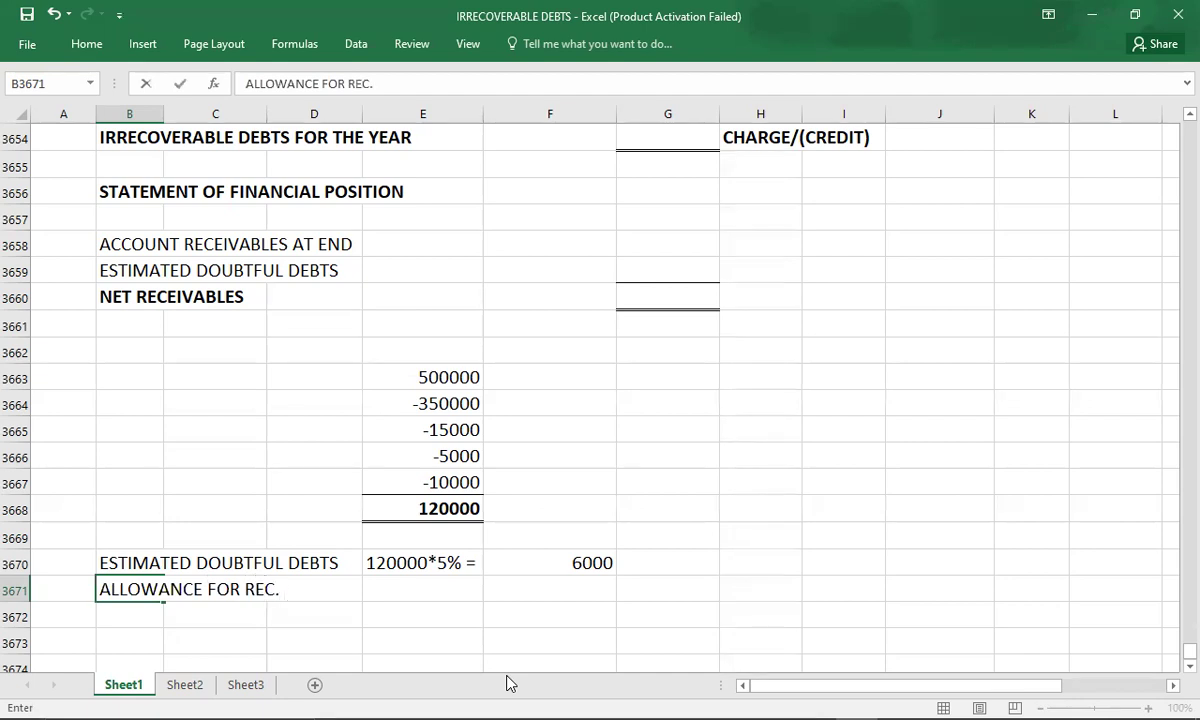
type(" OP. BAL.")
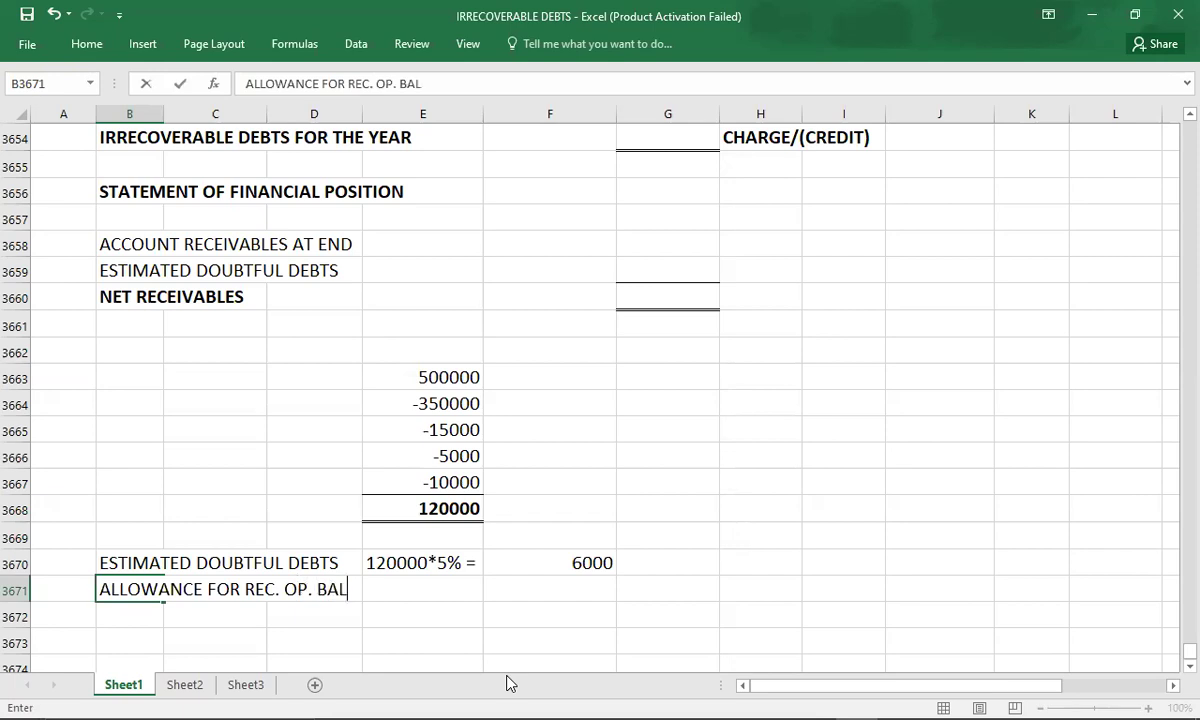
Step: Check the 1999 column in the Q.8 document, then enter a dash in F3671 as the allowance's opening balance
key("Right")
key("Right")
key("Right")
key("Right")
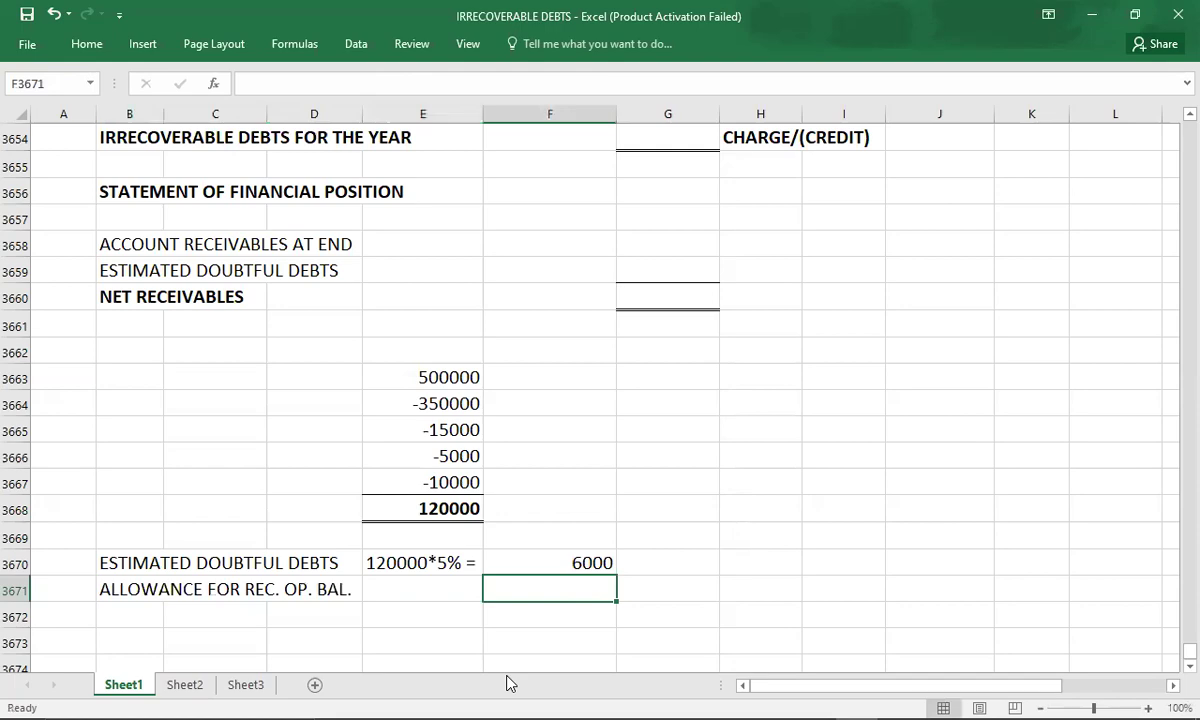
key("alt+Tab")
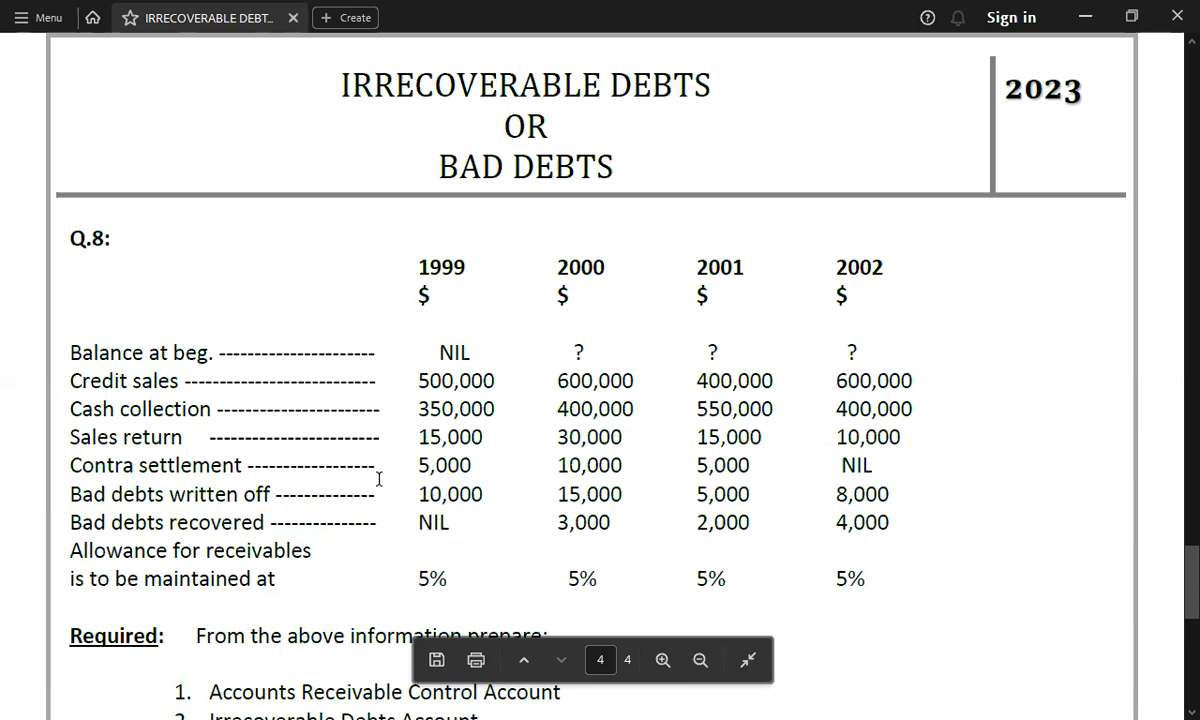
key("alt+Tab")
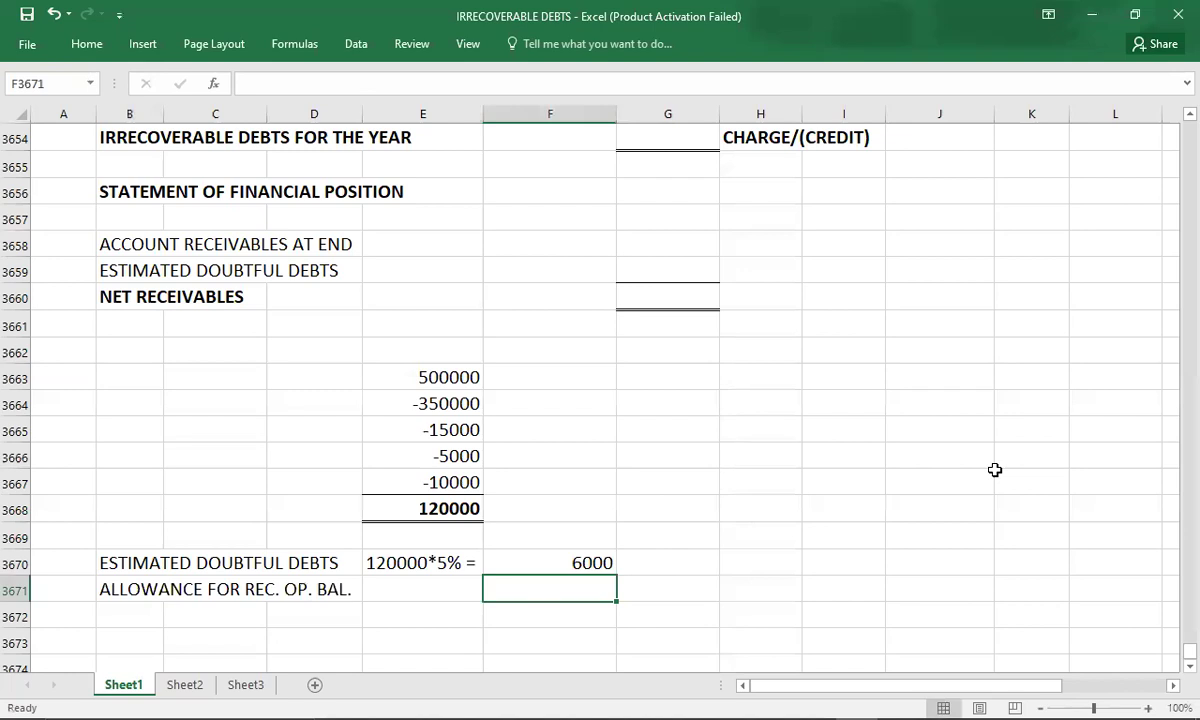
type("-")
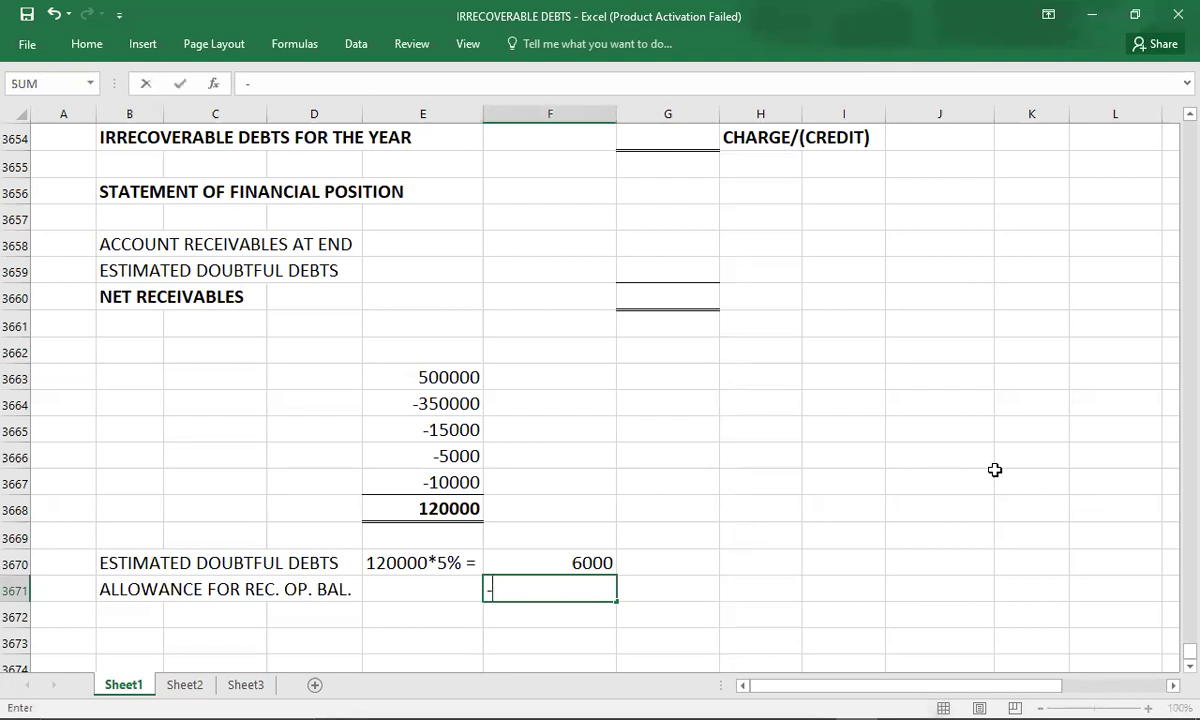
key("Return")
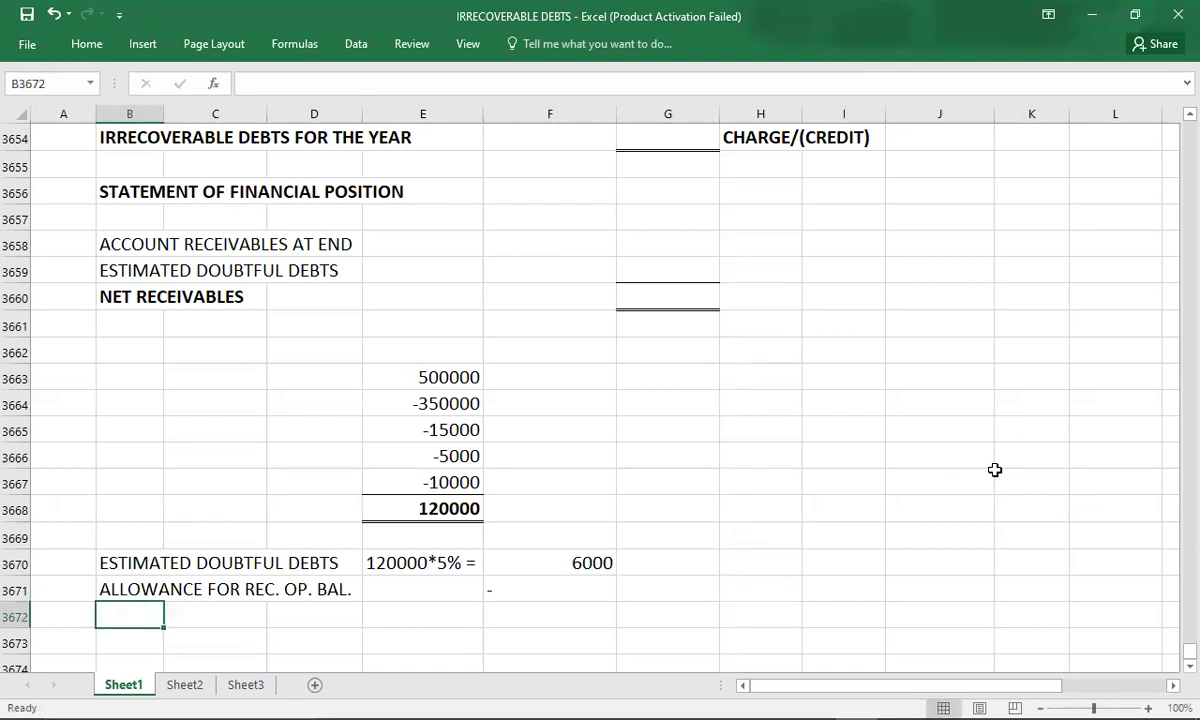
Step: Enter the label "INCRASE IN ALLOWANCE" in B3672 and the amount 6000 in F3672
type("I")
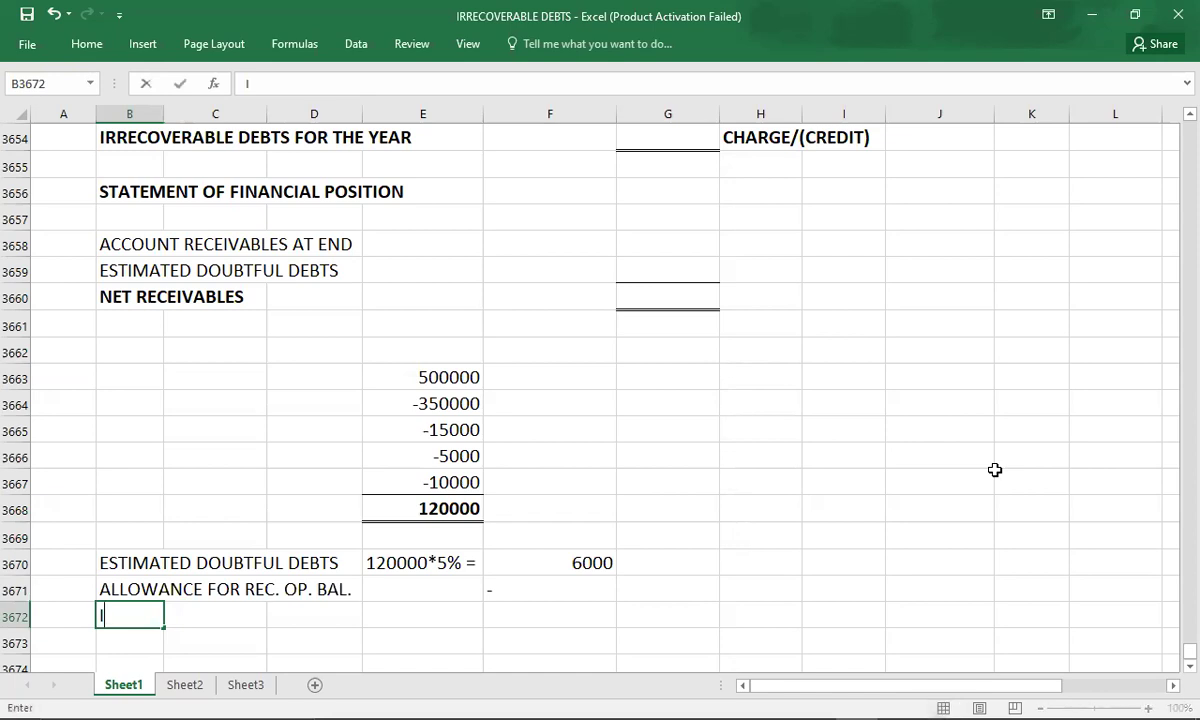
type("NCRASE ")
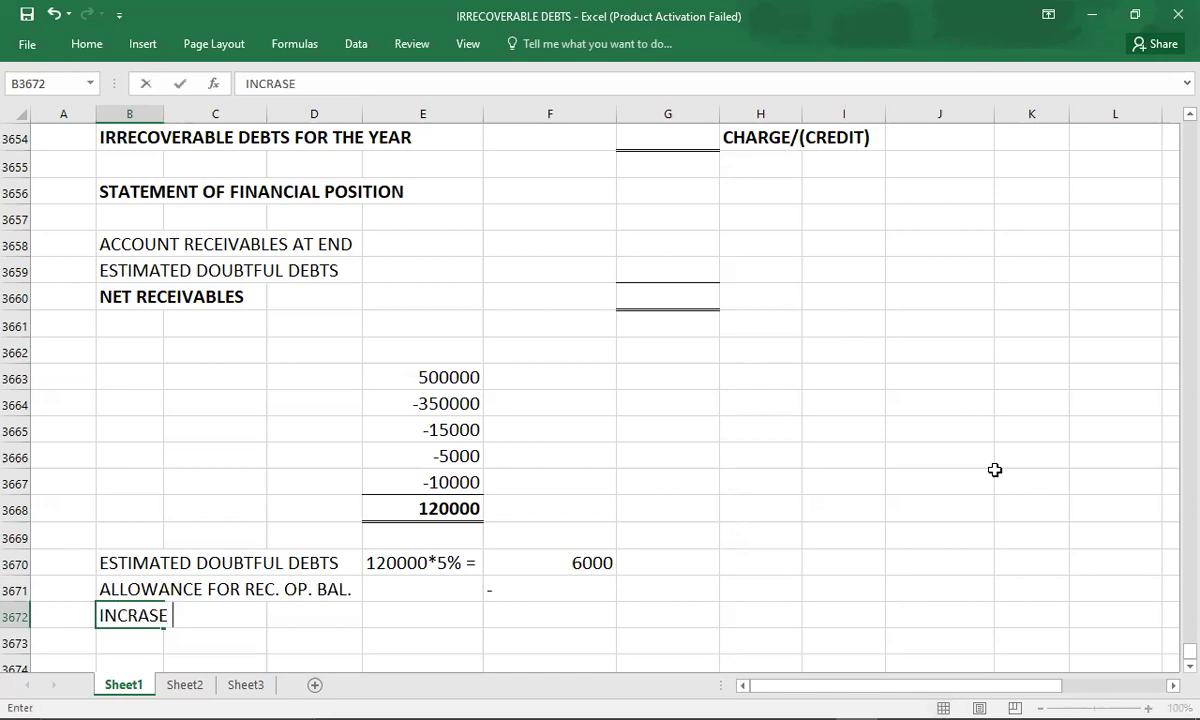
type("IN ALLOWN")
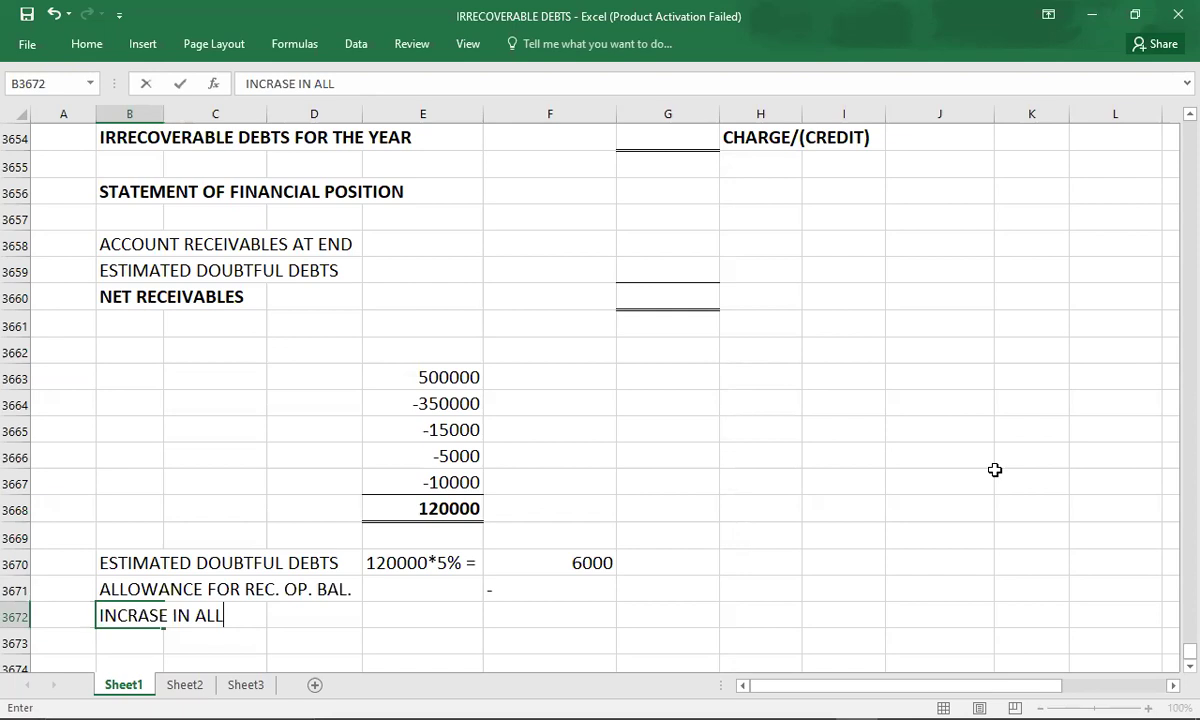
key("BackSpace")
type("ANCE")
key("Right")
key("Right")
key("Right")
key("Right")
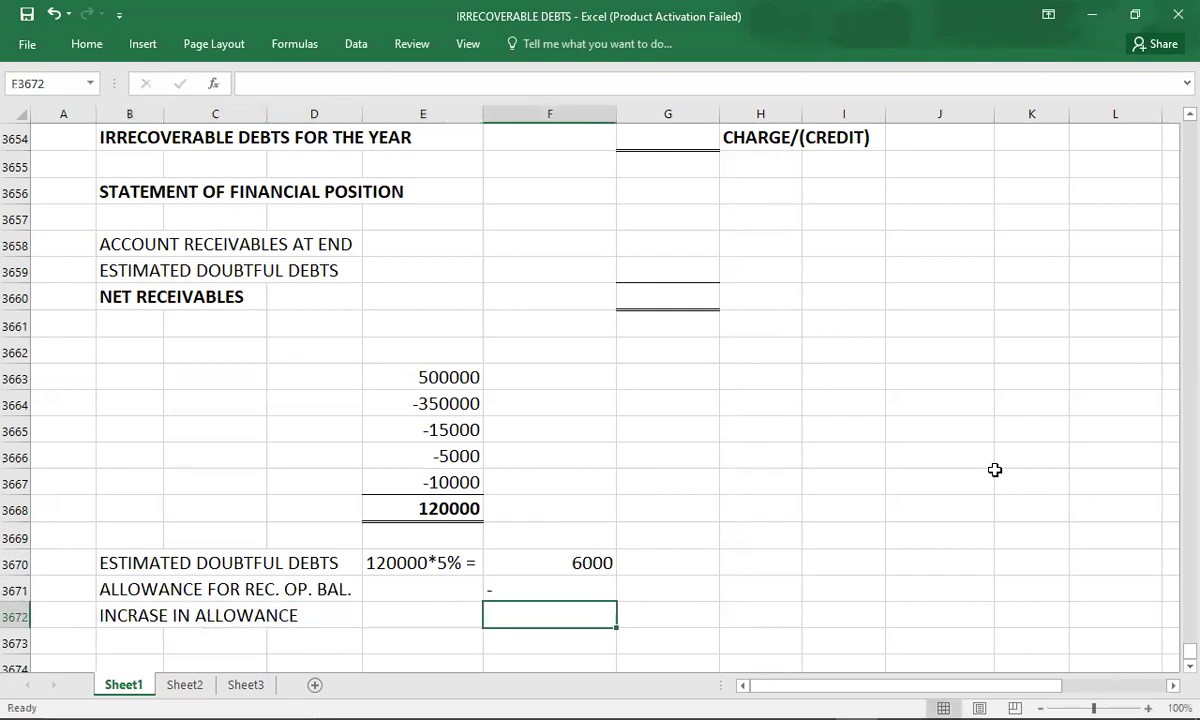
type("6000")
key("Return")
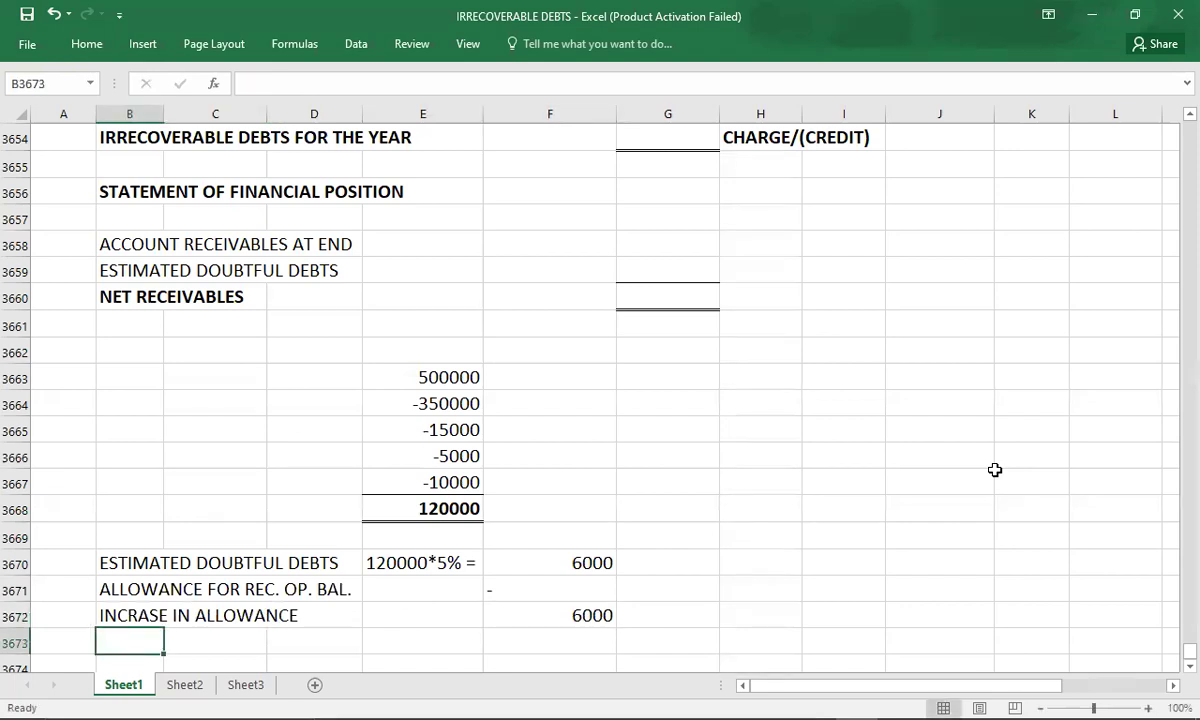
Step: Enter 6000 in G3651 as the increase in allowance for receivables in the profit and loss statement
key("Up")
key("Up")
key("Up")
key("Up")
key("Up")
key("Up")
key("Up")
key("Up")
key("Up")
key("Up")
key("Up")
key("Up")
key("Up")
key("Up")
key("Up")
key("Up")
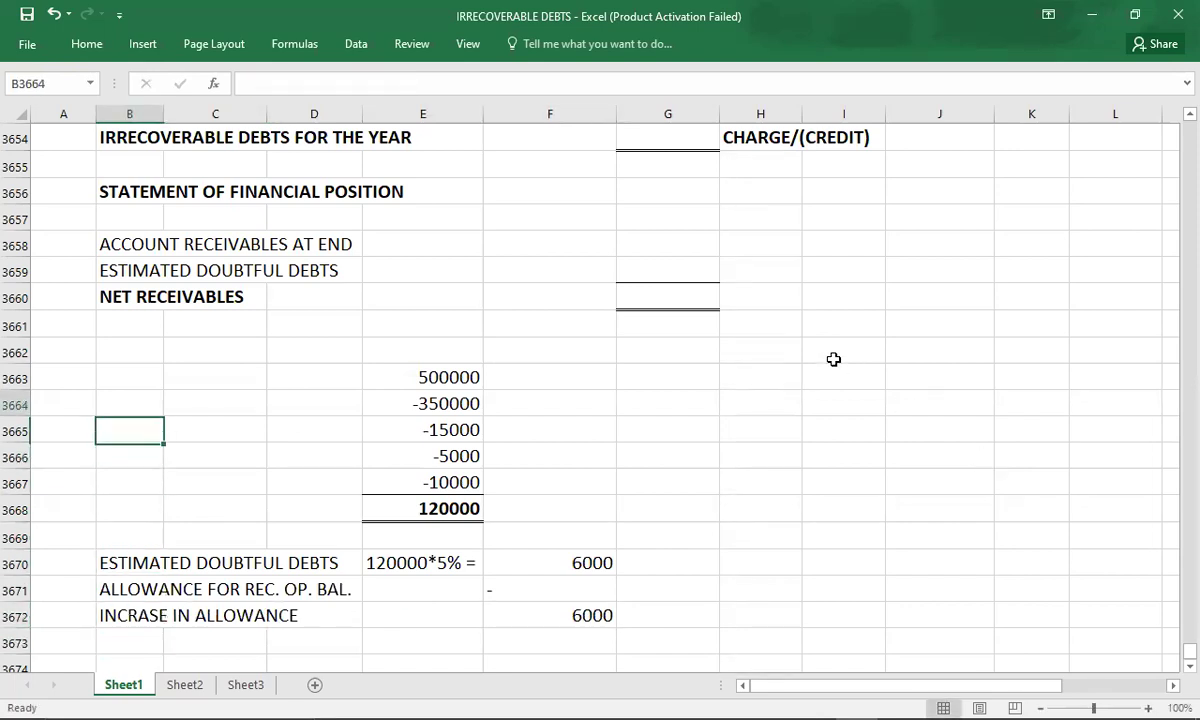
key("Up")
key("Up")
key("Up")
key("Up")
key("Up")
key("Up")
key("Up")
key("Up")
key("Up")
key("Up")
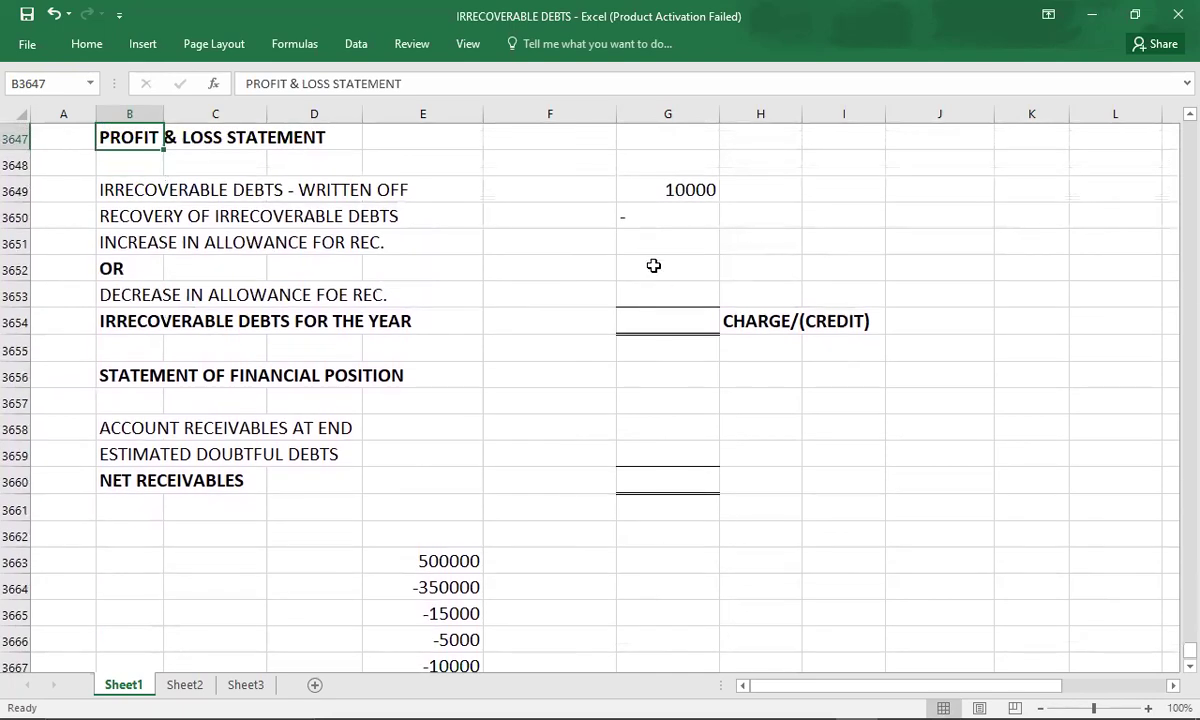
left_click(676, 245)
type("6000")
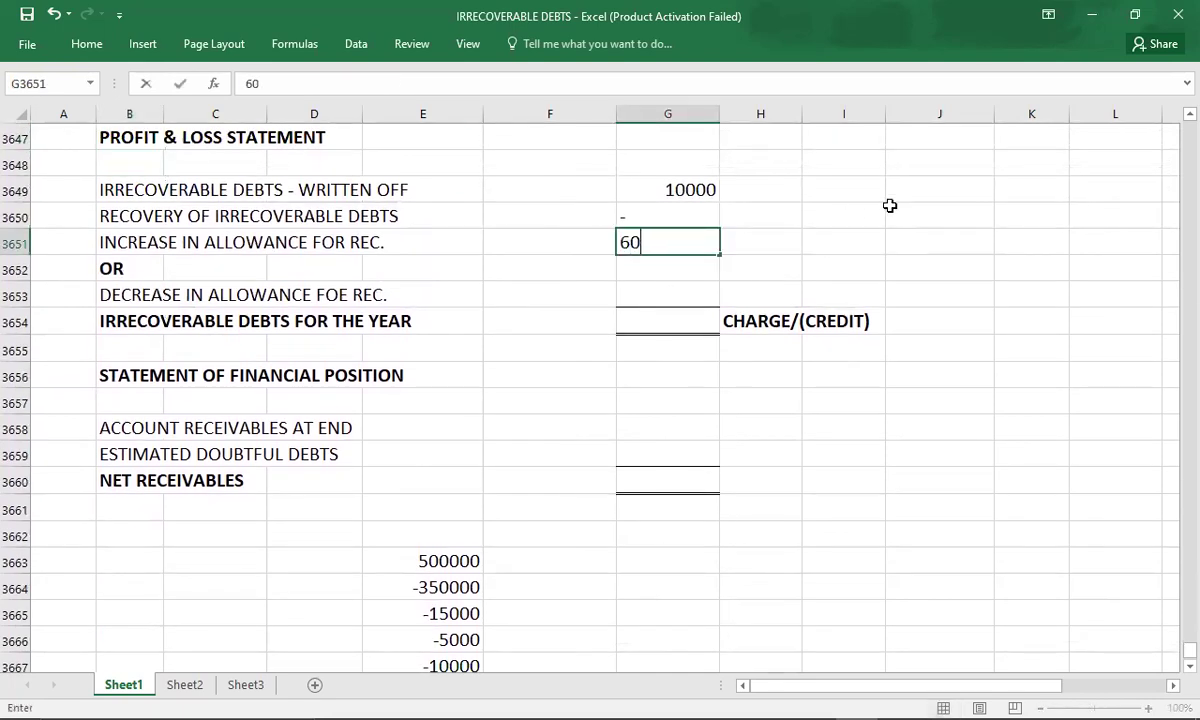
key("Return")
Step: Enter 16000 in G3654 as the irrecoverable debts for the year
key("Down")
key("Down")
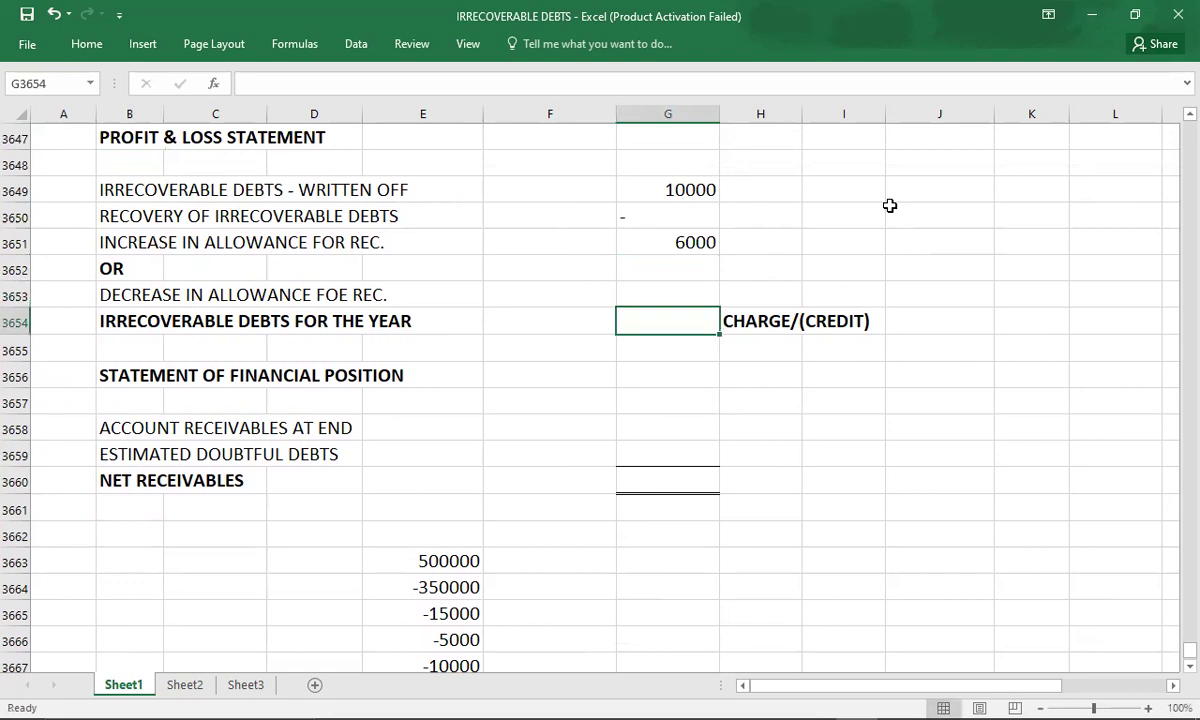
type("16000")
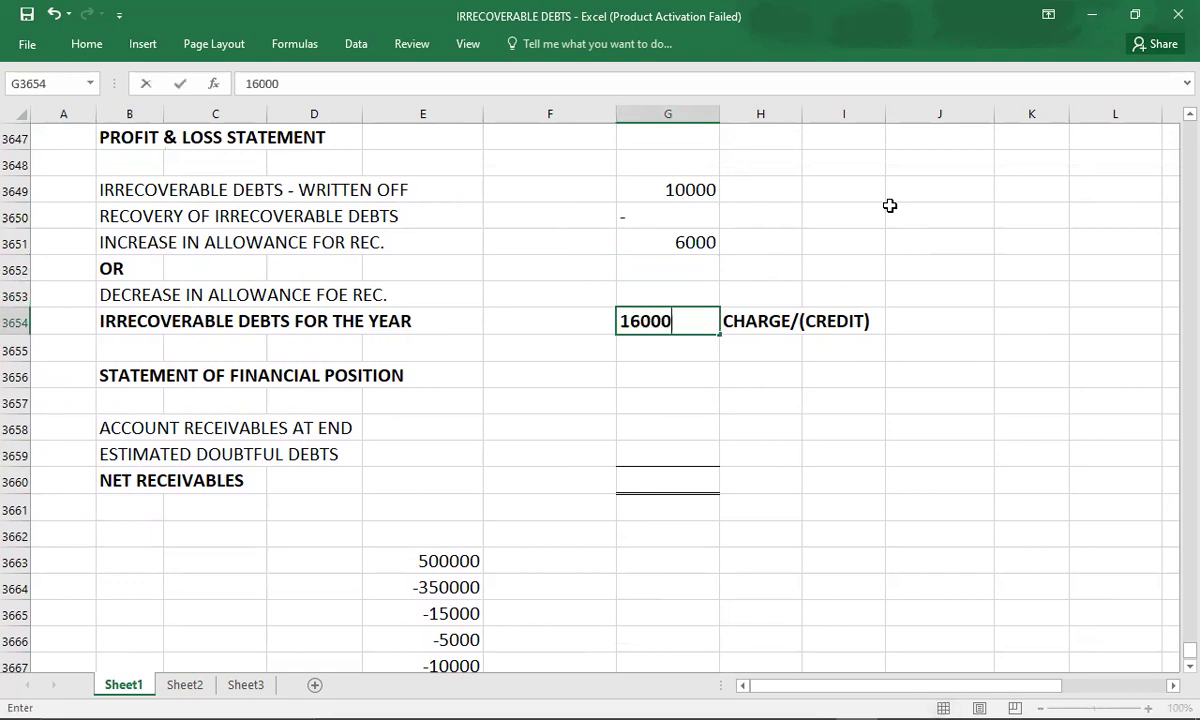
key("Return")
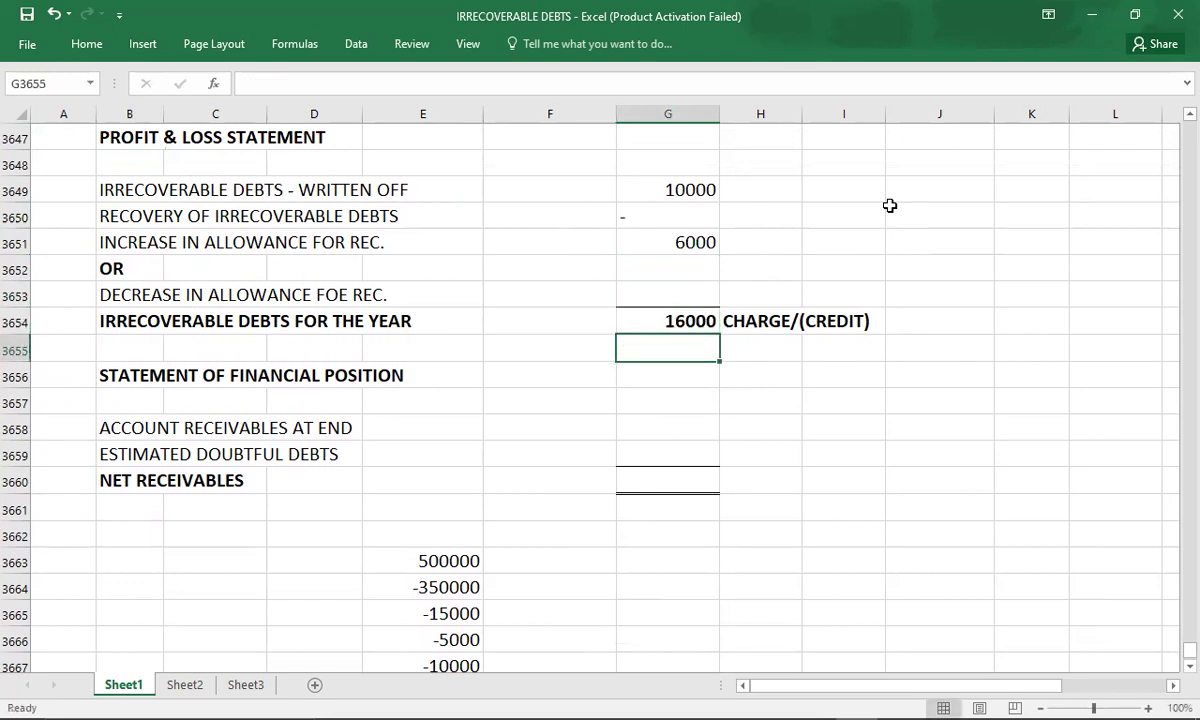
Step: Check the closing receivables total in E3668 and enter 120000 in G3658 as account receivables at end
key("Down")
key("Down")
key("Down")
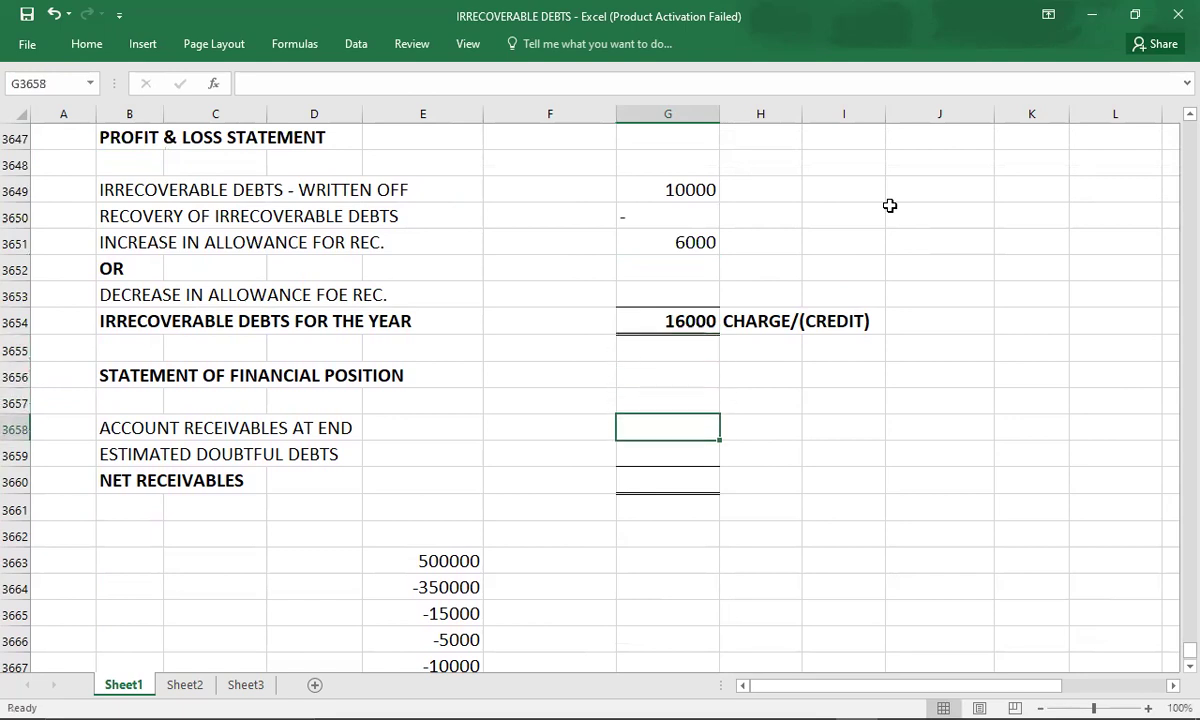
key("Down")
key("Down")
key("Down")
key("Down")
key("Down")
key("Down")
key("Down")
key("Down")
key("Down")
key("Down")
key("Down")
key("Down")
key("Down")
key("Down")
key("Down")
key("Down")
key("Down")
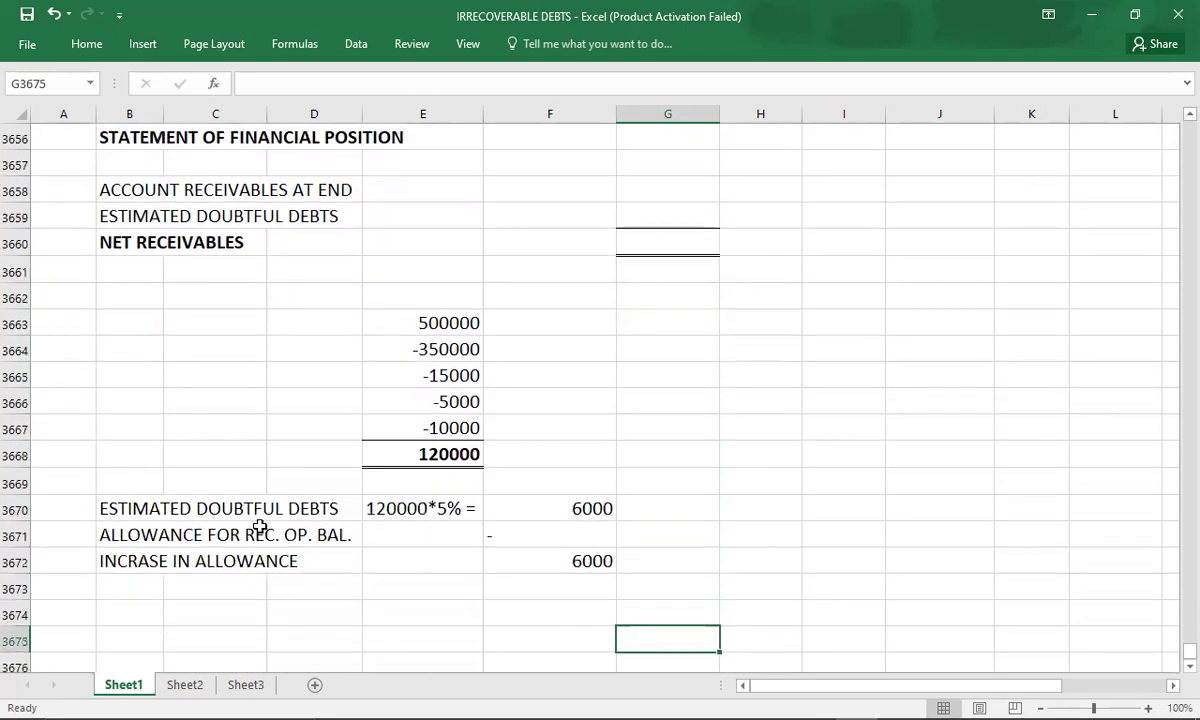
left_click(400, 452)
left_click(681, 196)
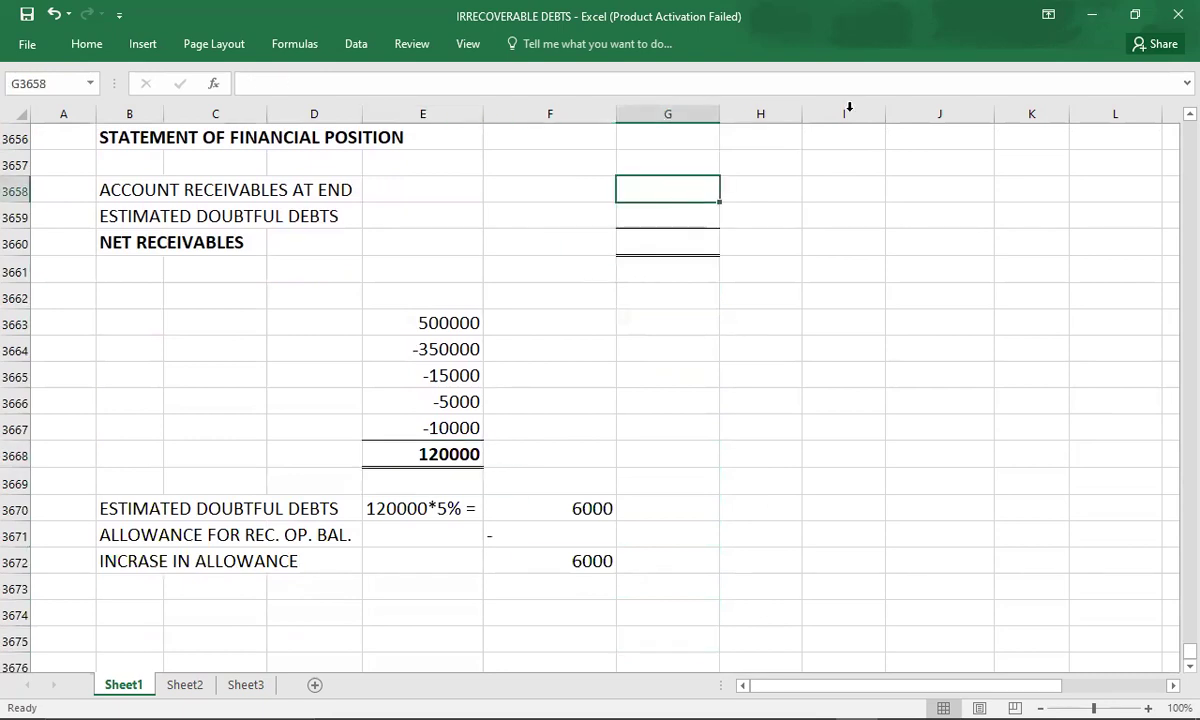
type("120000")
key("Return")
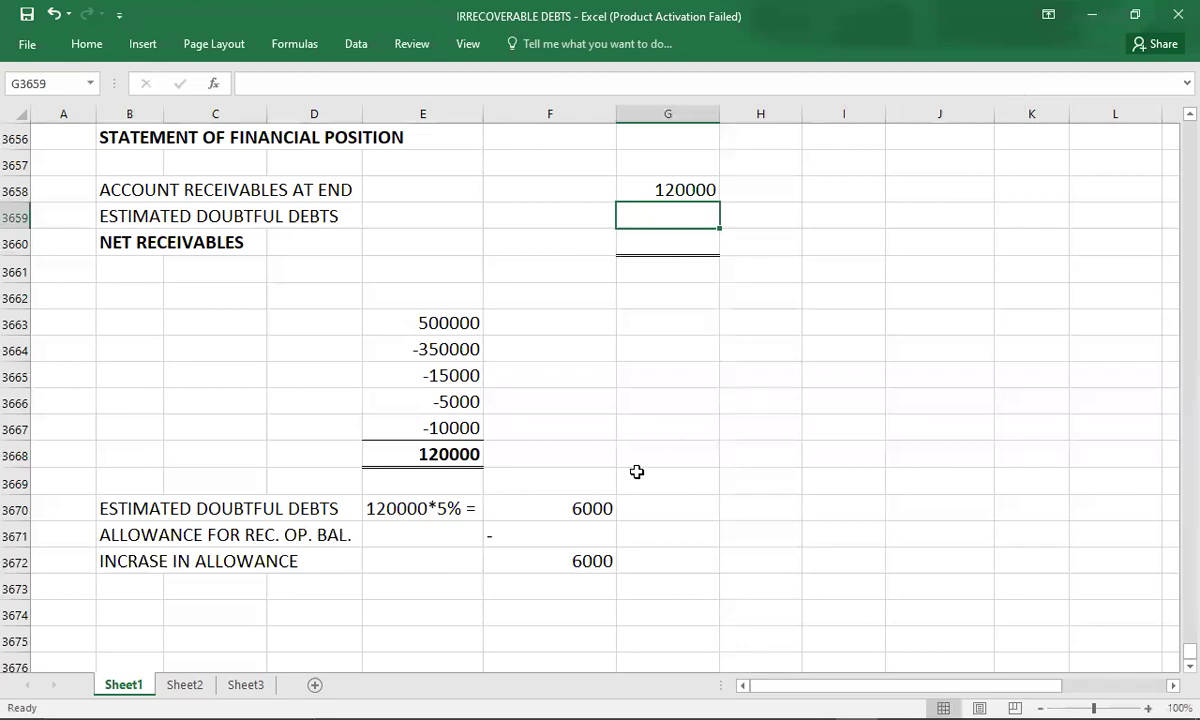
Step: Enter the estimated doubtful debts as -6000 in G3659 and the net receivables as 114000 in G3660
left_click(564, 510)
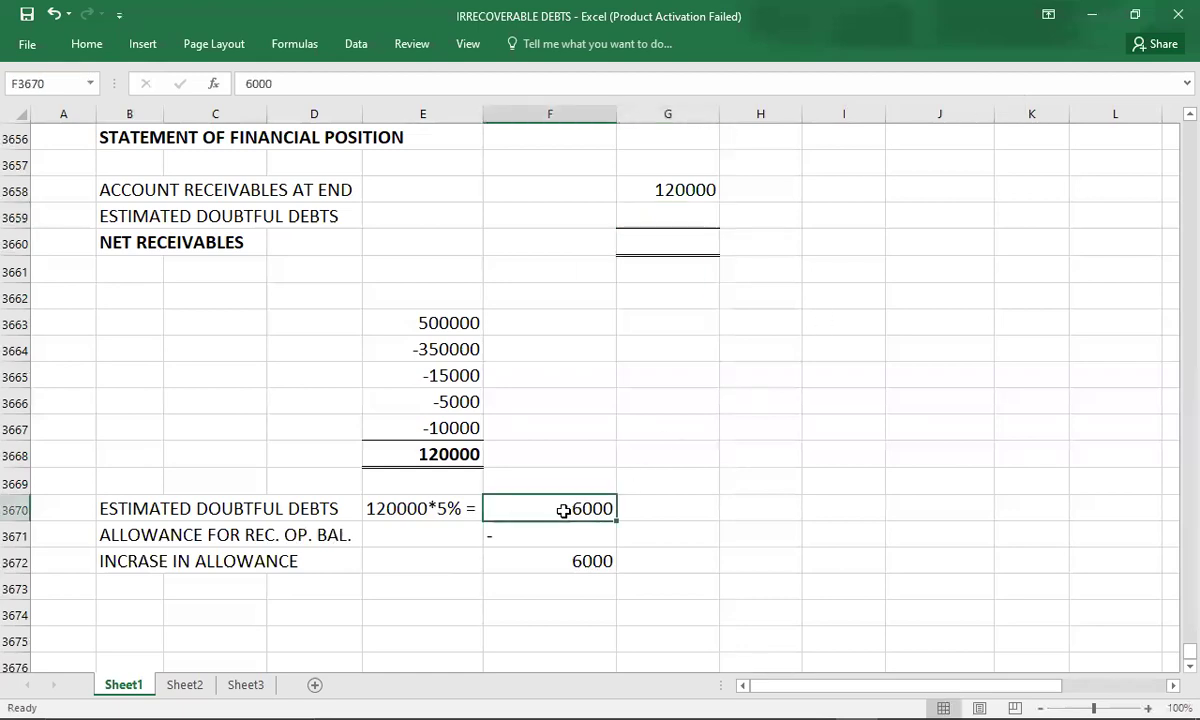
left_click(668, 218)
type("-6000")
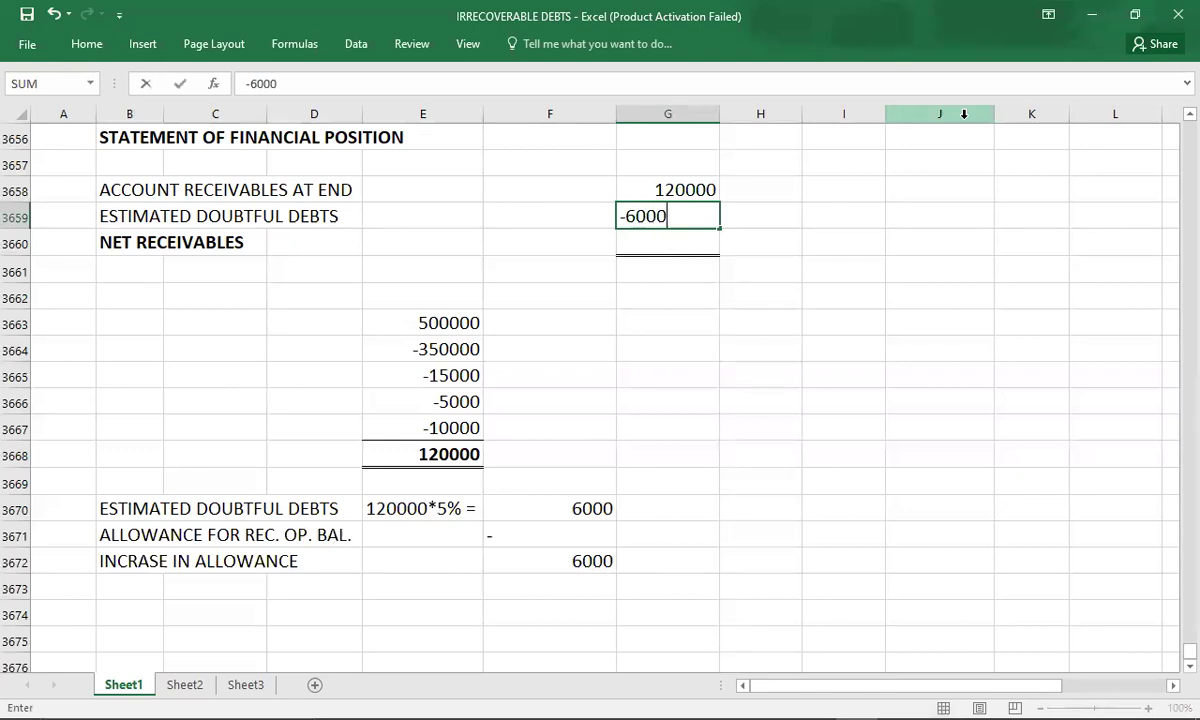
key("Return")
type("1")
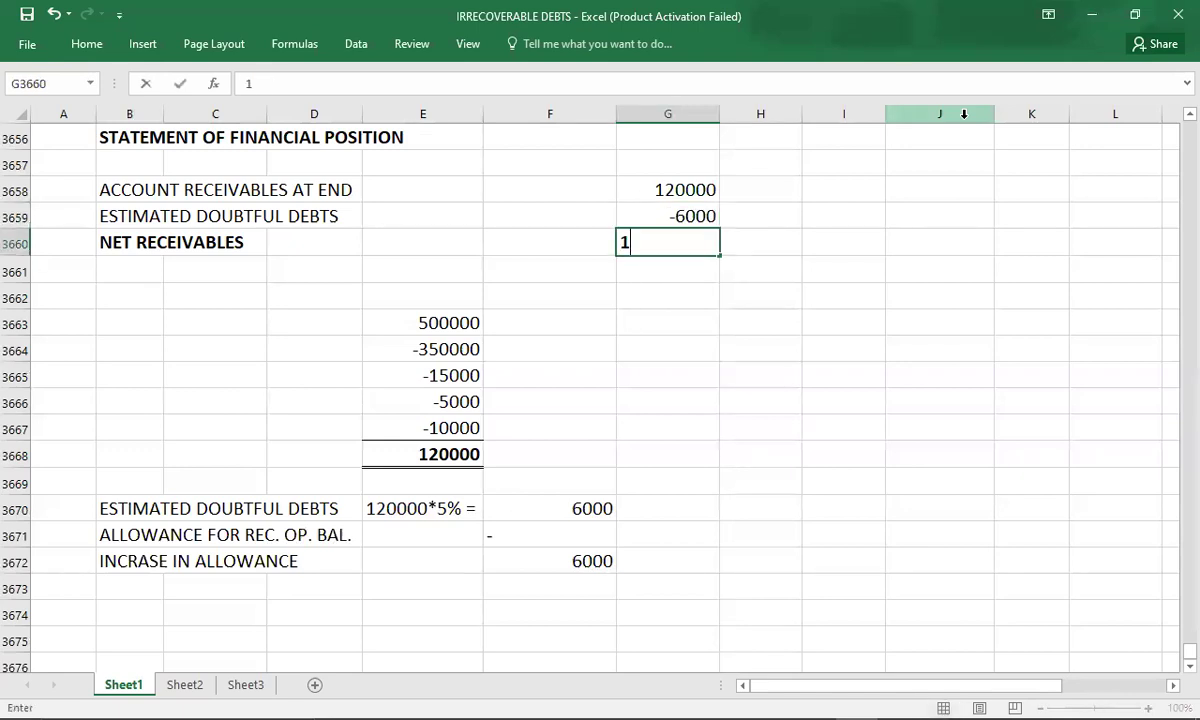
type("14000")
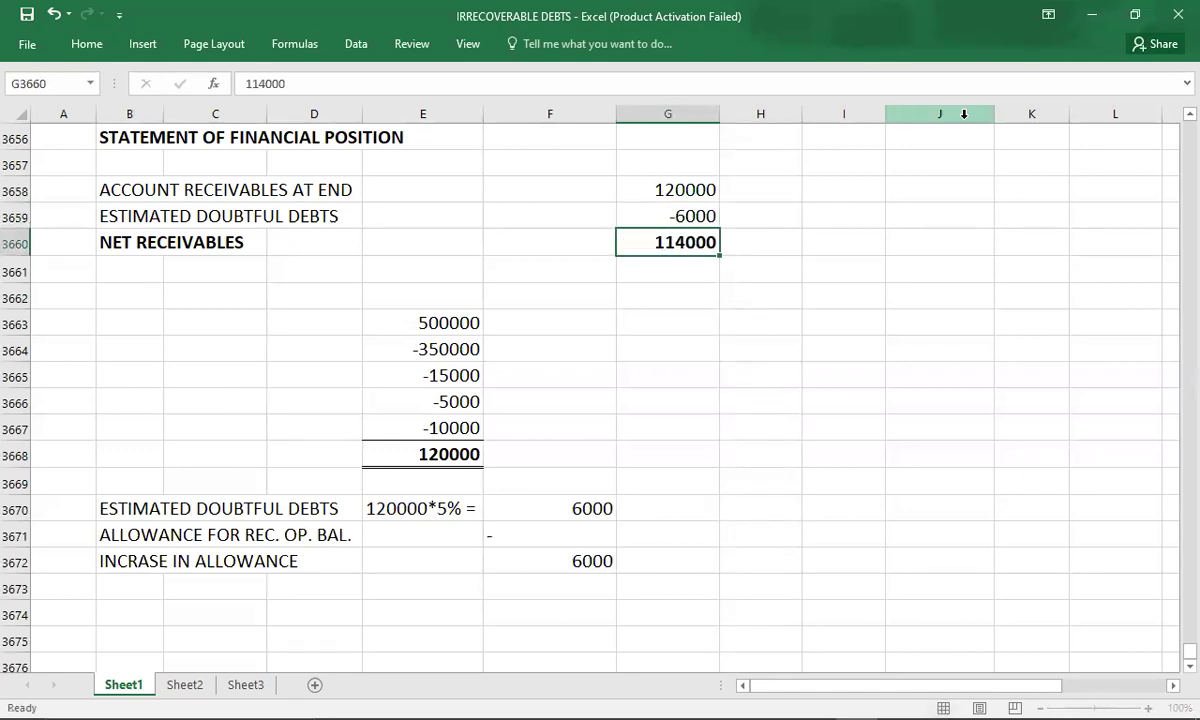
key("Return")
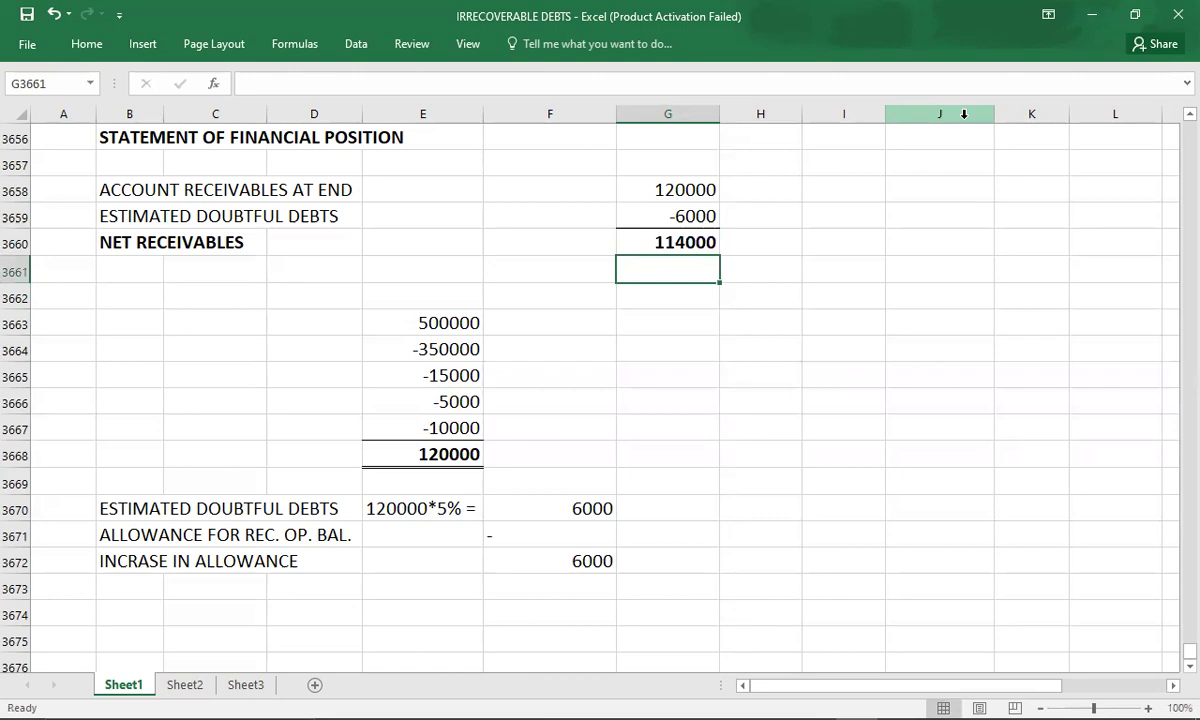
Step: Enter the year 1999 in bold in G3647 as the heading above the profit and loss amounts
key("Left")
key("Left")
key("Left")
key("Left")
key("Left")
key("Left")
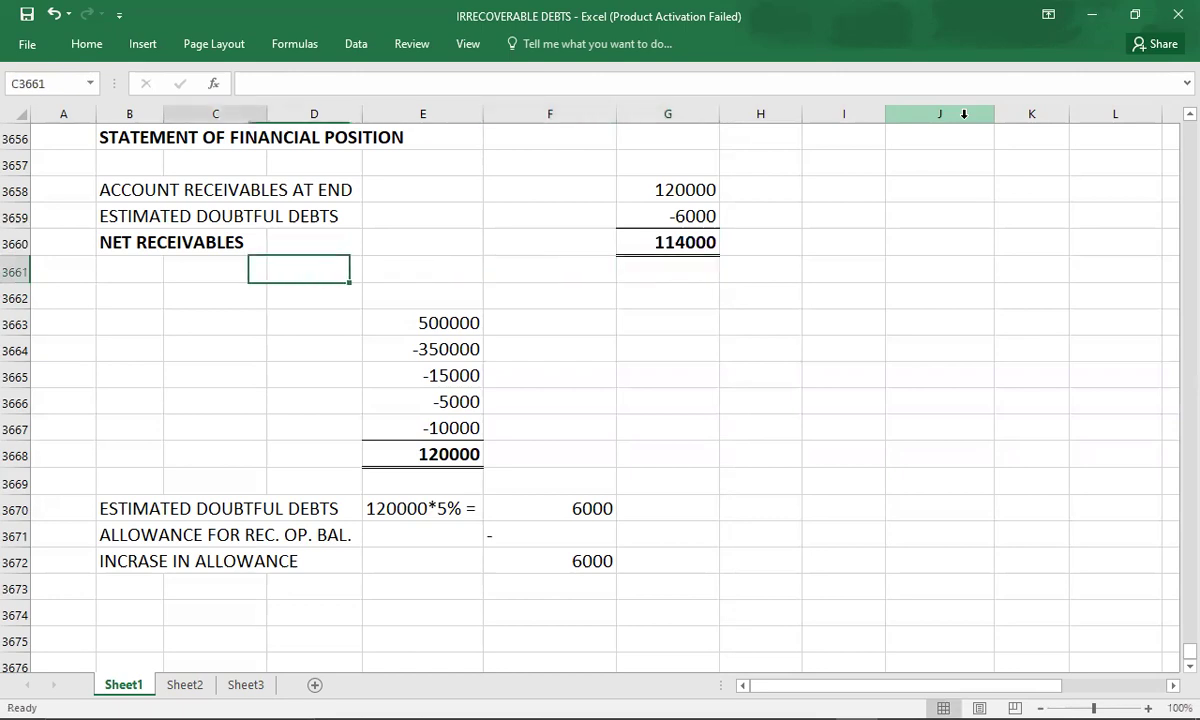
key("Up")
key("Up")
key("Up")
key("Up")
key("Up")
key("Up")
key("Up")
key("Up")
key("Up")
key("Up")
key("Up")
key("Up")
key("Up")
key("Up")
key("Up")
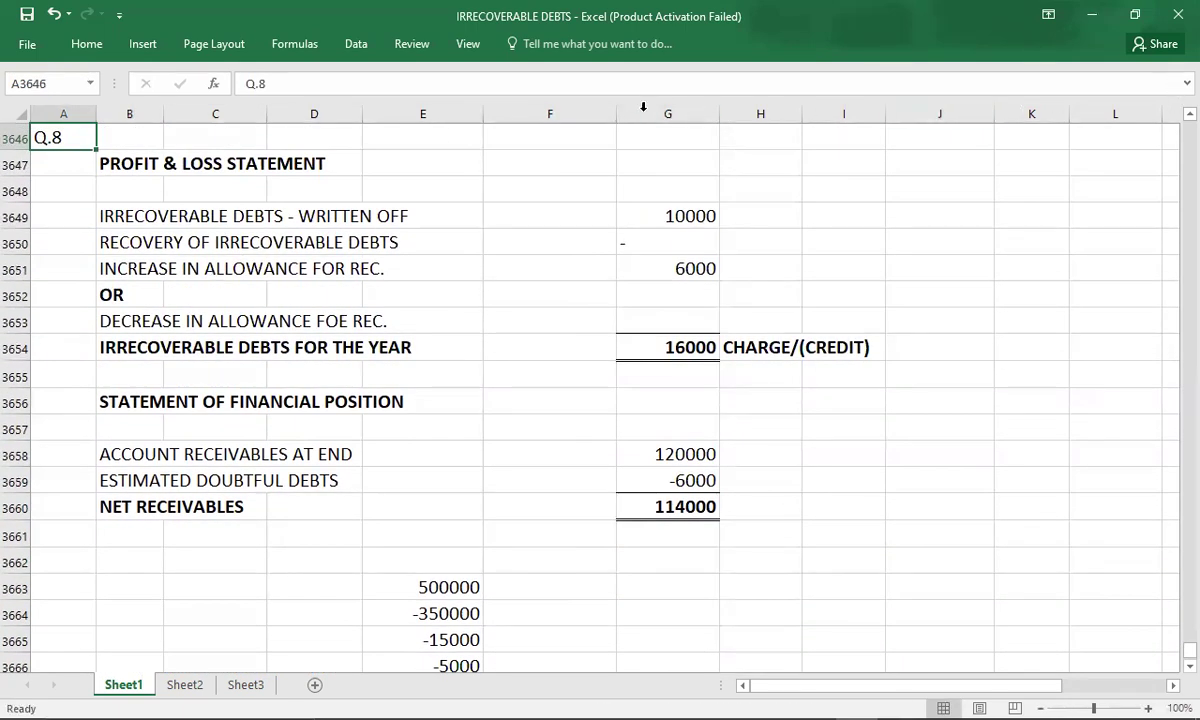
left_click(667, 165)
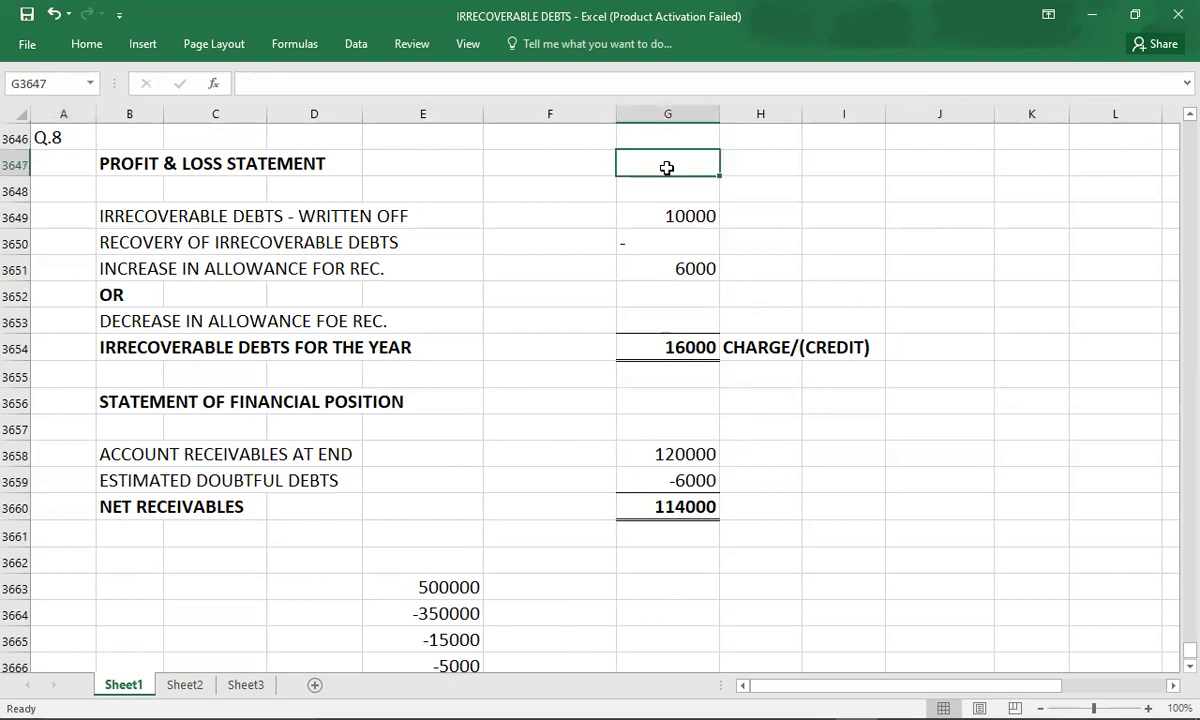
type("1999")
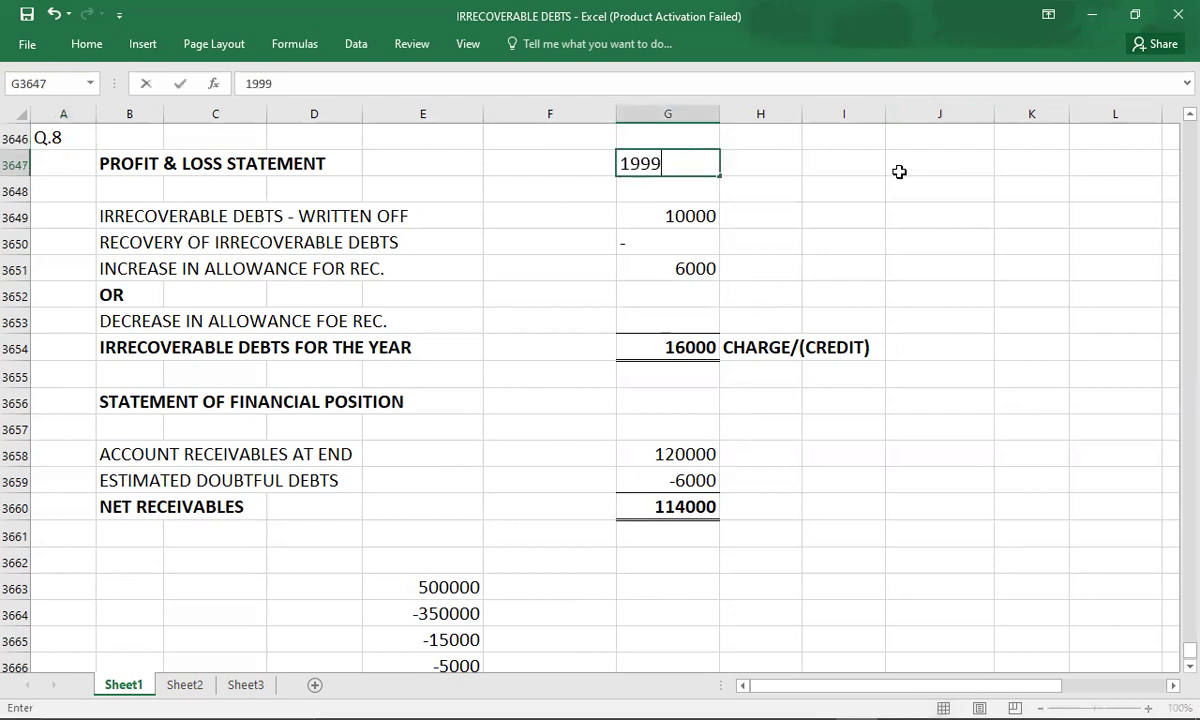
key("ctrl+Return")
key("ctrl+b")
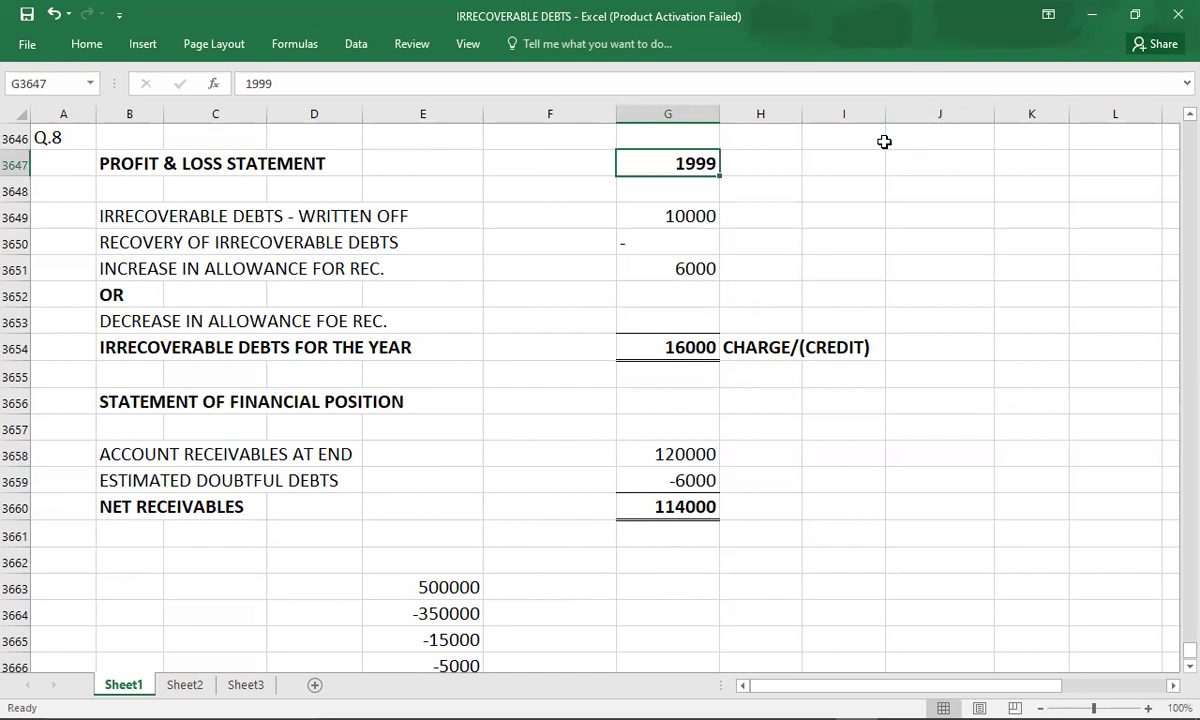
left_click(896, 166)
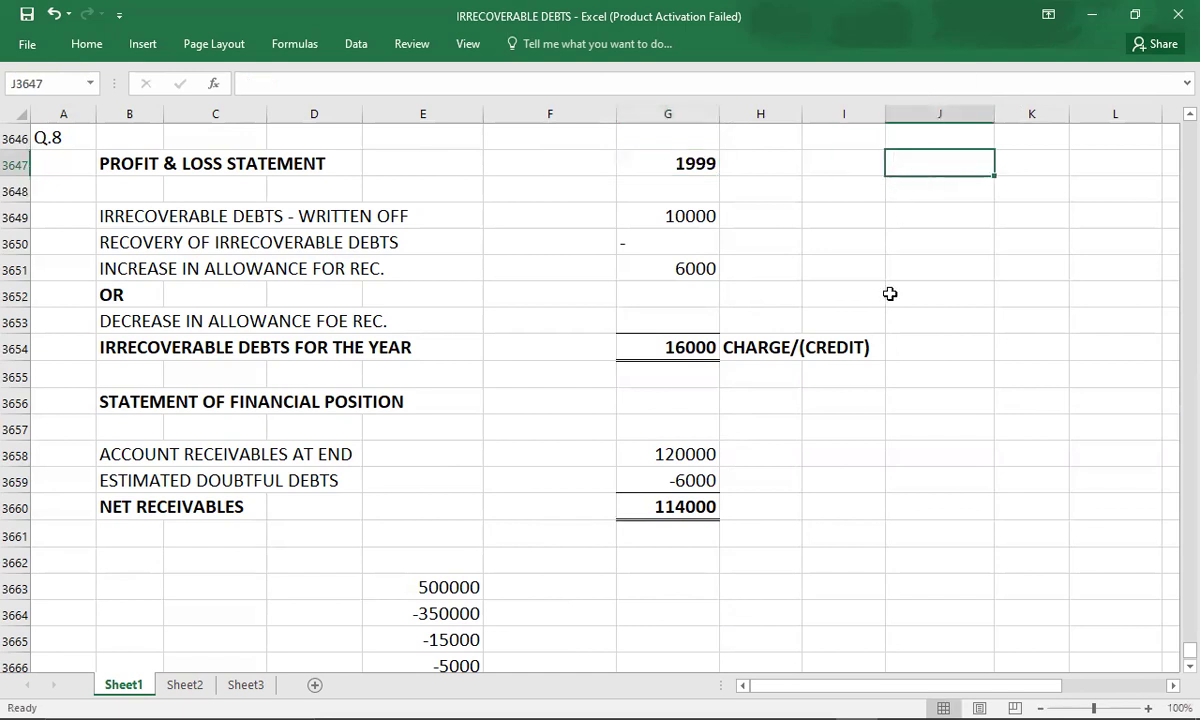
Step: Clear the CHARGE/(CREDIT) label from H3654 and enter 2000 in bold in I3647 as the next year heading
left_click(763, 350)
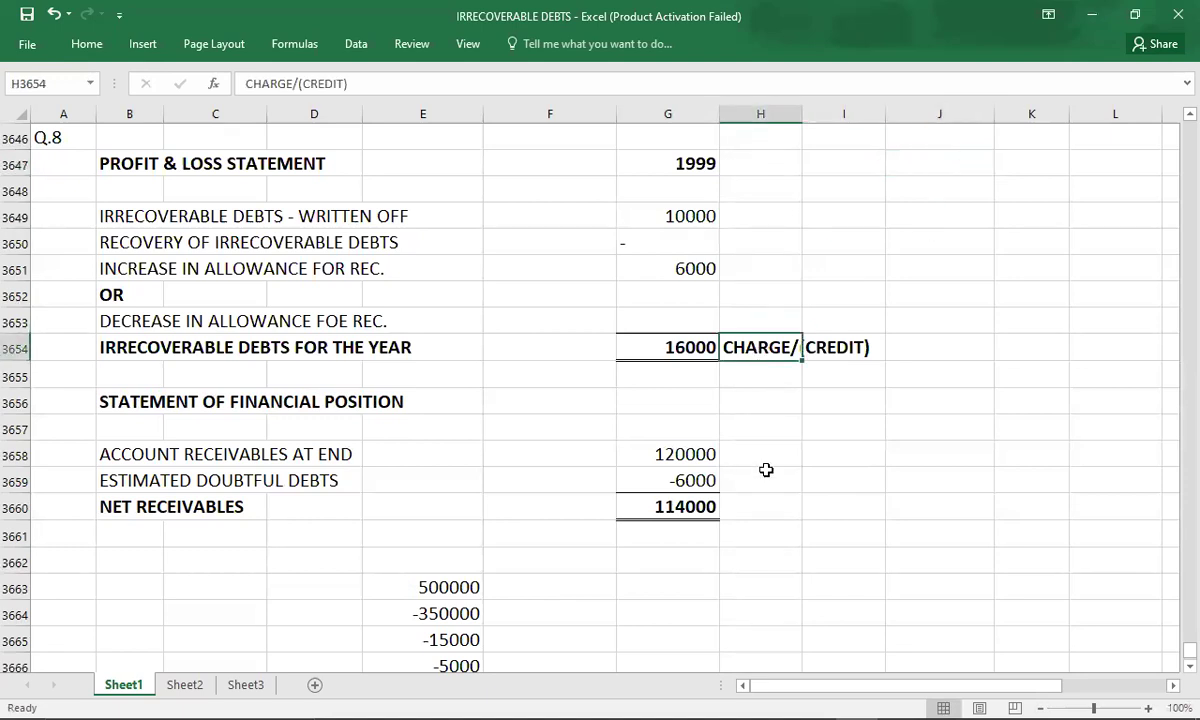
key("Delete")
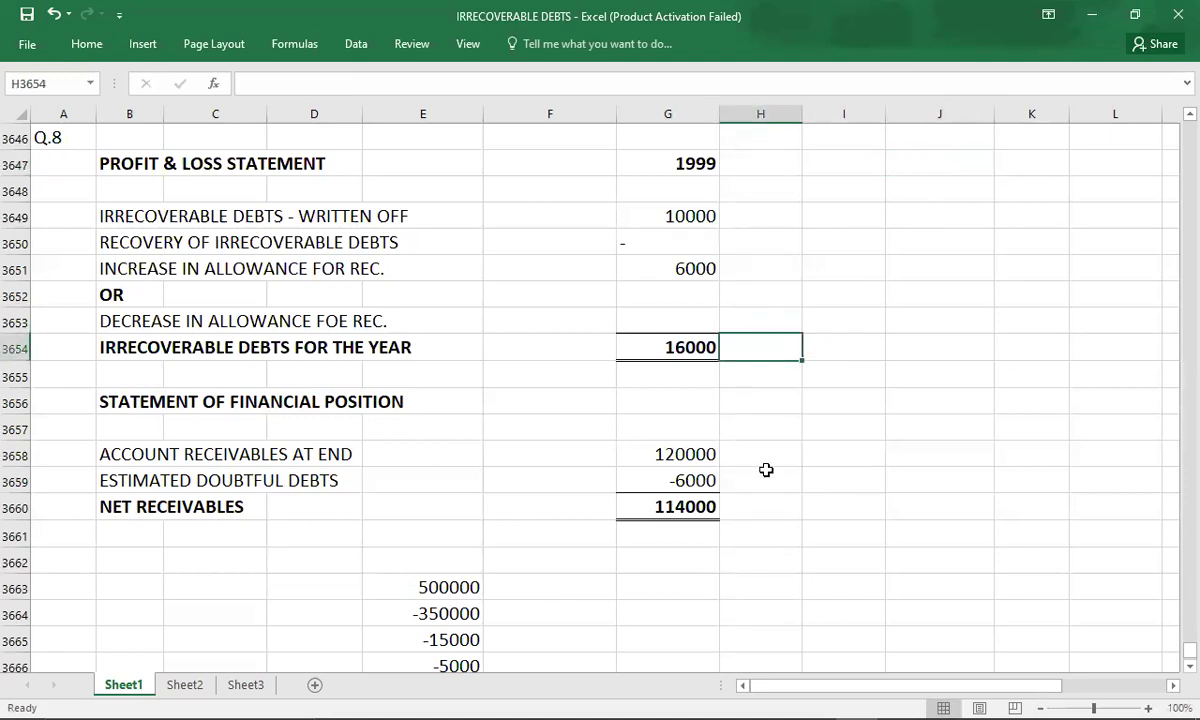
left_click(830, 160)
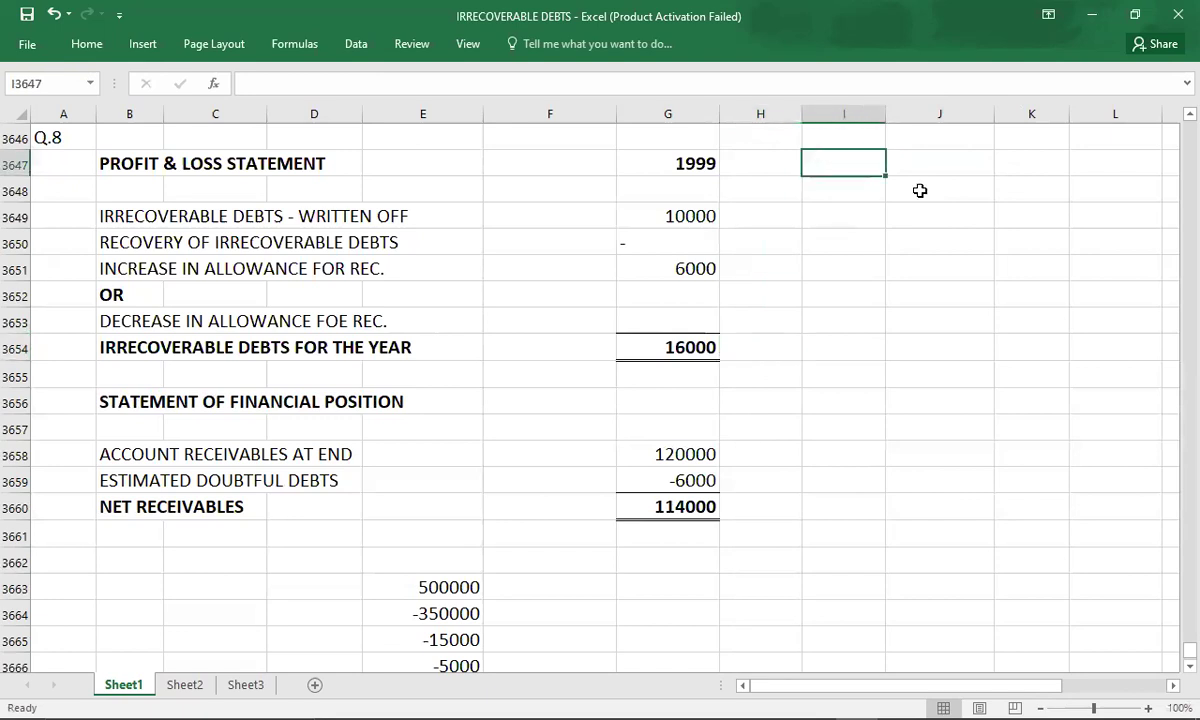
type("2000")
key("Return")
key("Up")
key("ctrl+b")
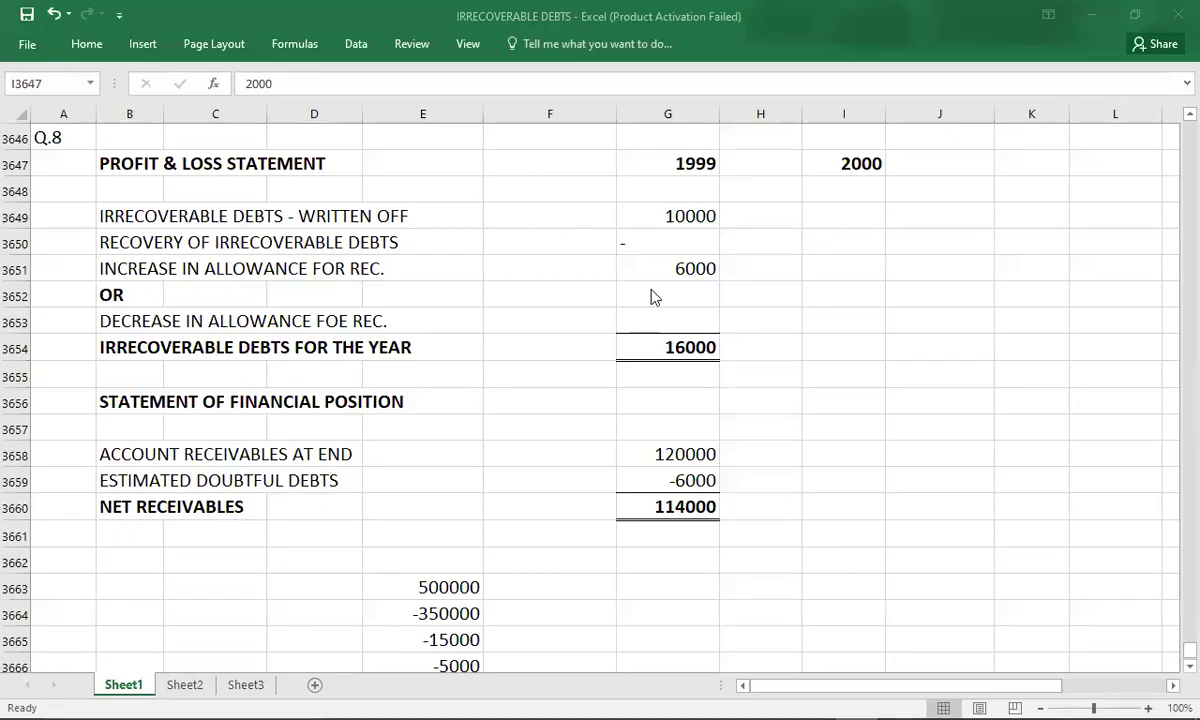
Step: Look up the 2000 bad debts written off in the Q.8 PDF and enter 15000 in I3649
left_click(848, 217)
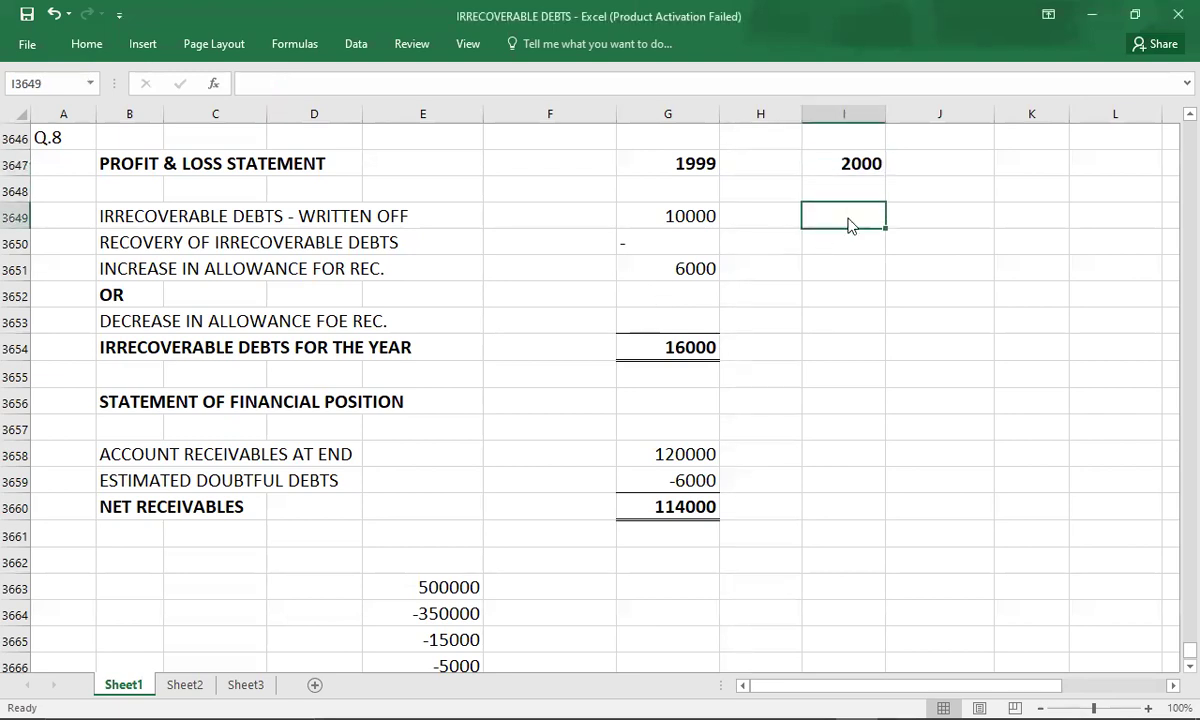
key("alt+Tab")
left_click(848, 220)
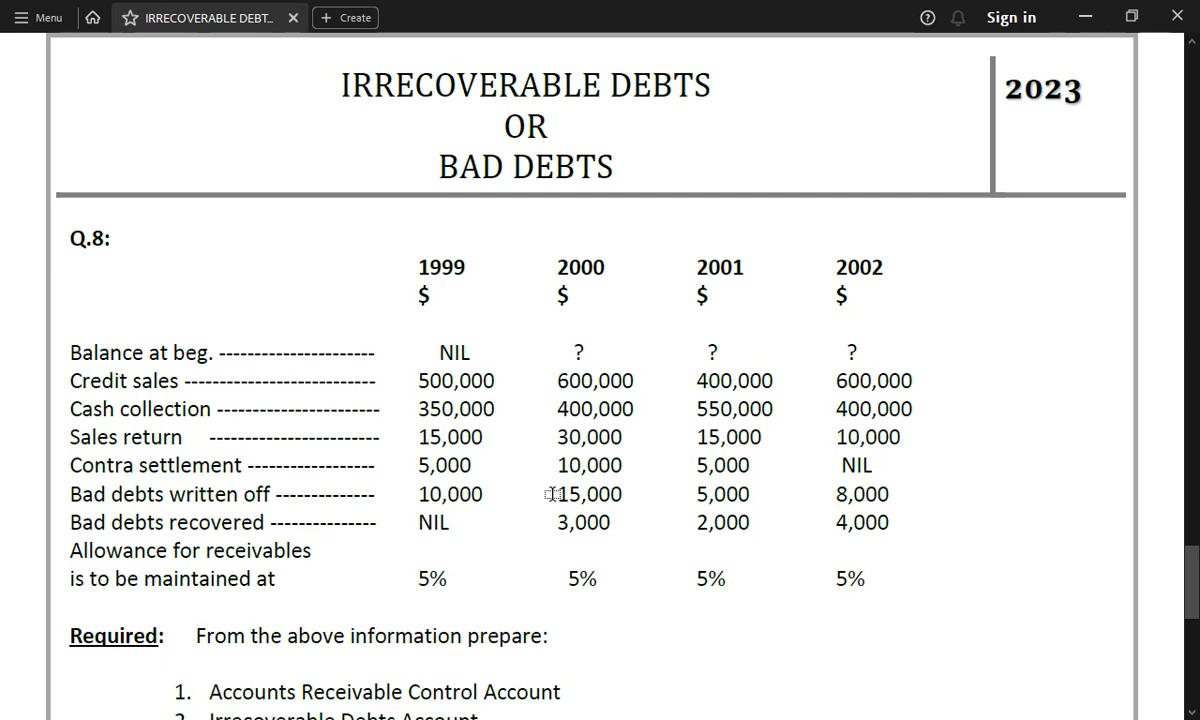
key("alt+Tab")
type("150")
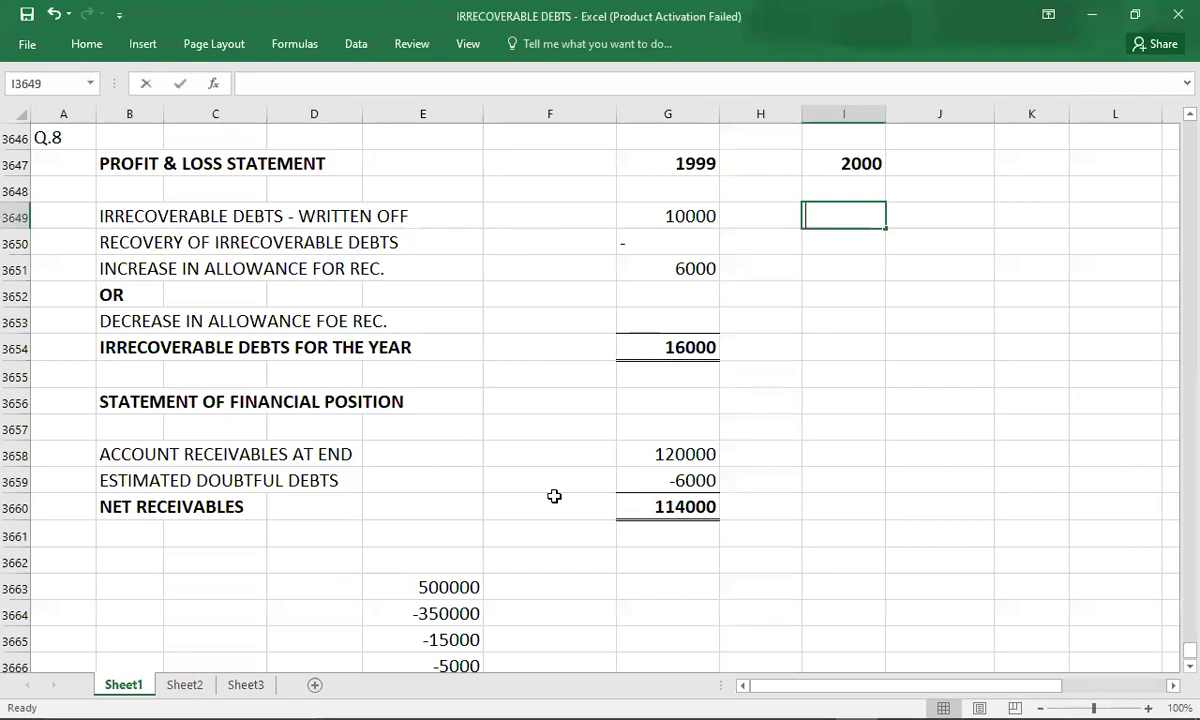
type("00")
key("Return")
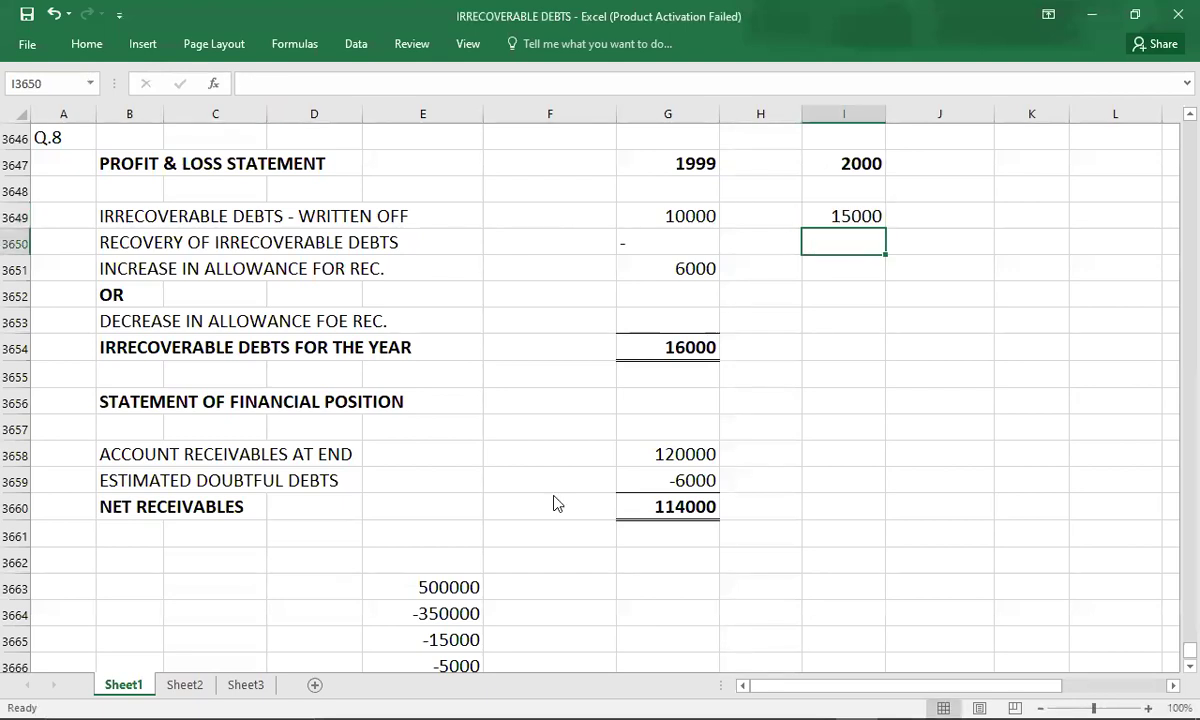
Step: Look up the 2000 bad debts recovered in the question PDF and enter -3000 in I3650
key("alt+Tab")
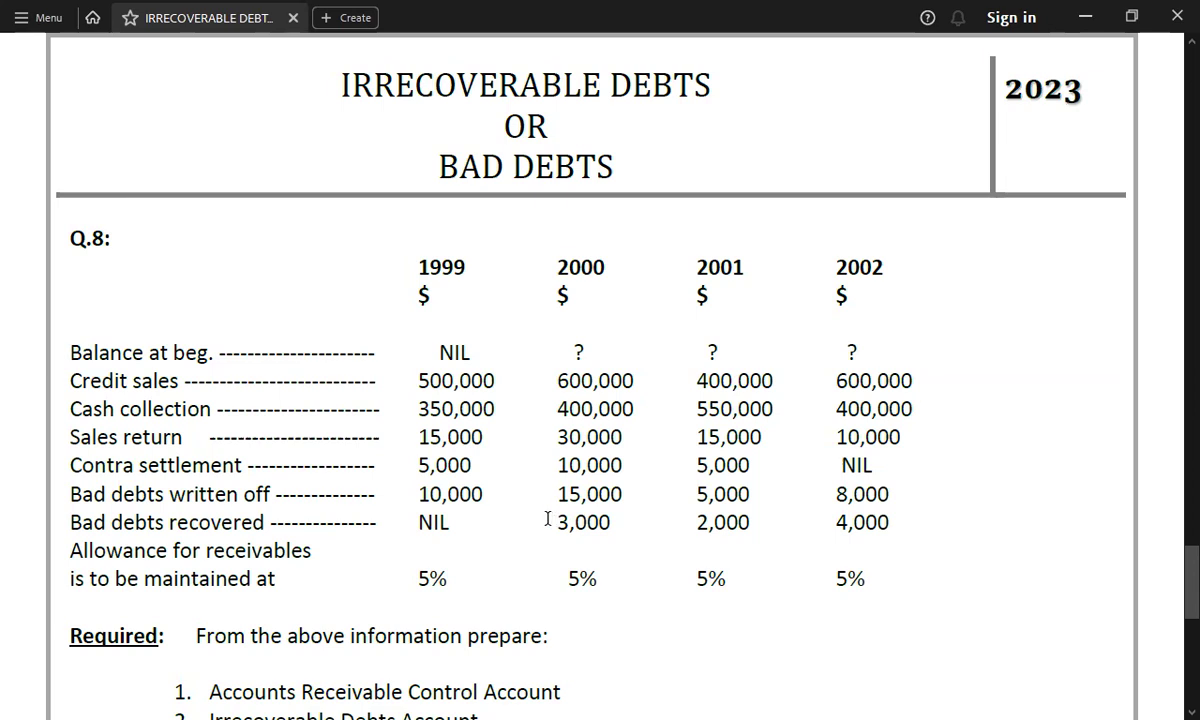
key("alt+Tab")
type("-3000")
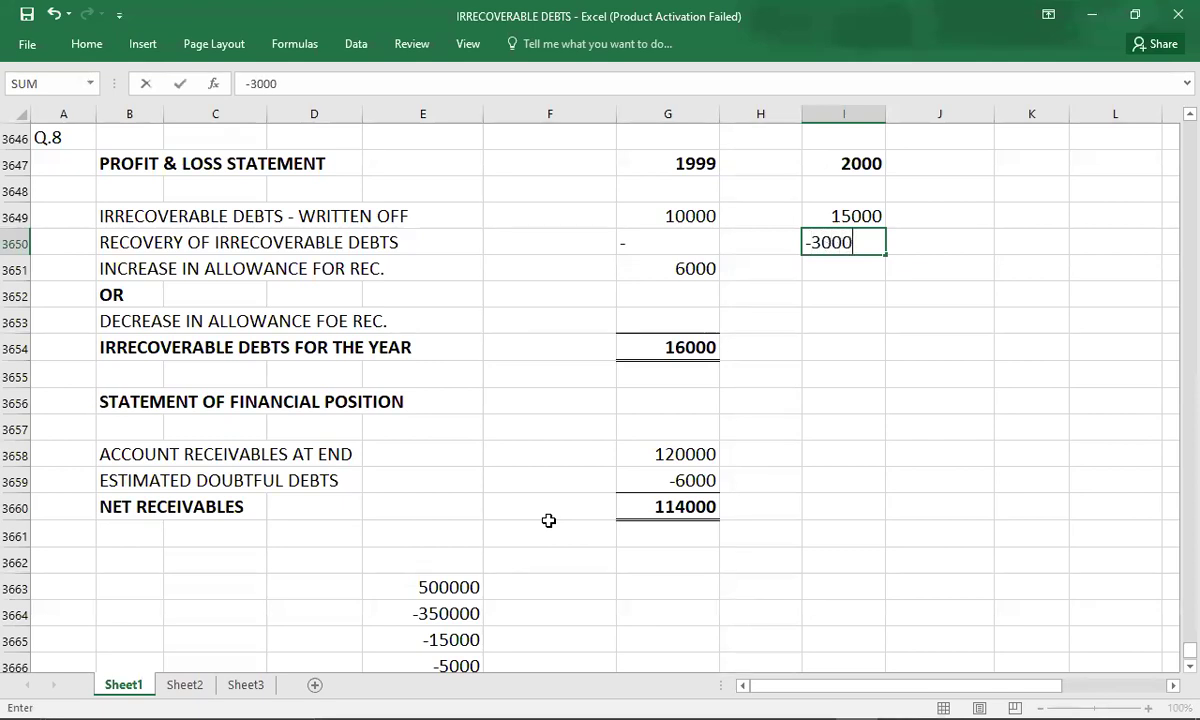
key("Return")
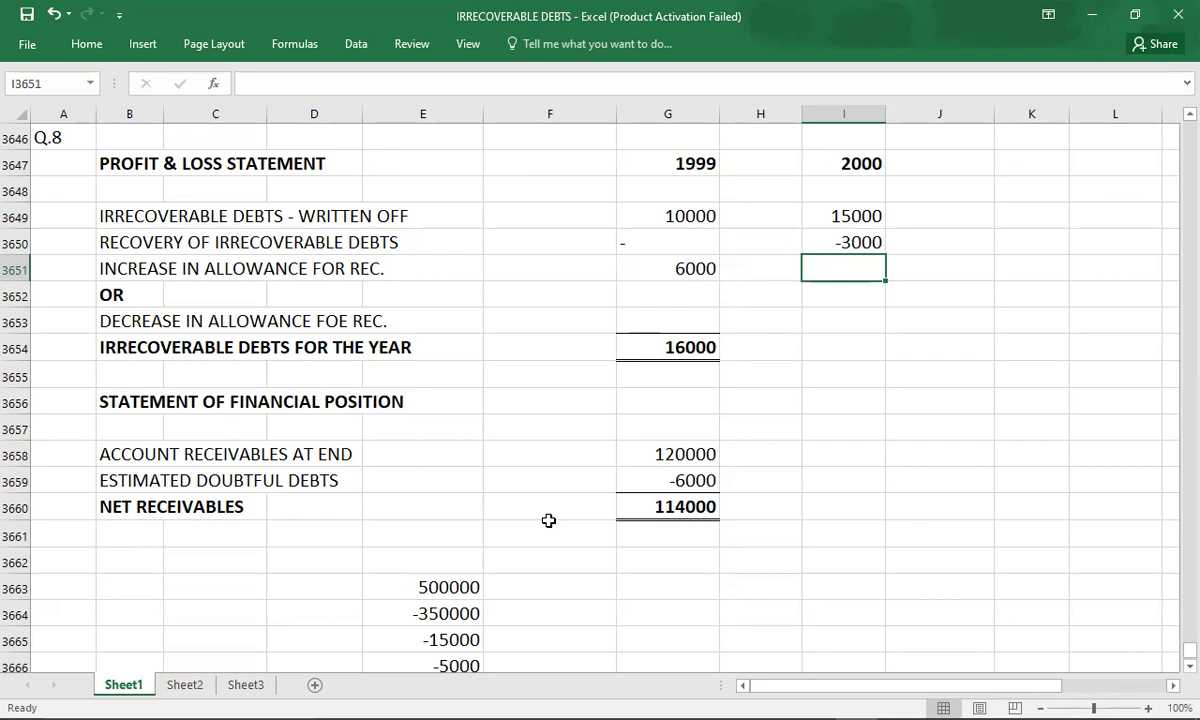
Step: Enter 120000 in I3663 as the opening receivables balance of the 2000 working
key("Down")
key("Down")
key("Down")
key("Down")
key("Down")
key("Down")
key("Down")
key("Down")
key("Down")
key("Down")
key("Down")
key("Down")
key("Down")
key("Down")
key("Down")
key("Down")
key("Down")
key("Down")
key("Down")
key("Down")
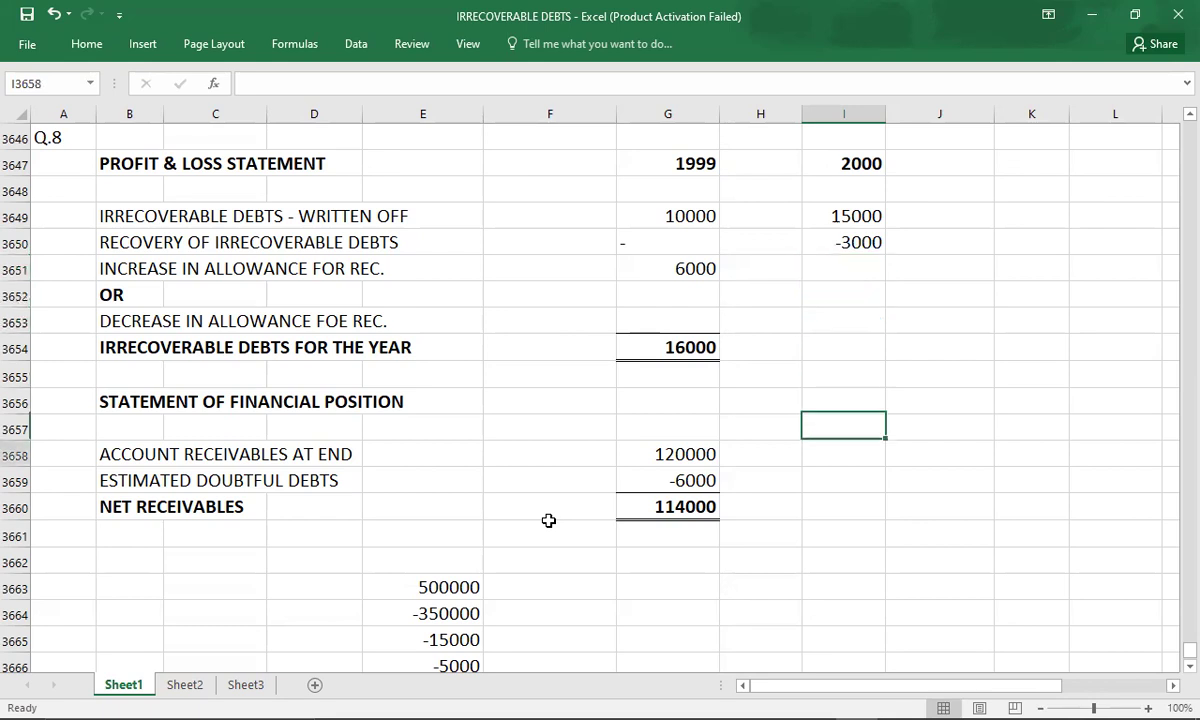
key("Down")
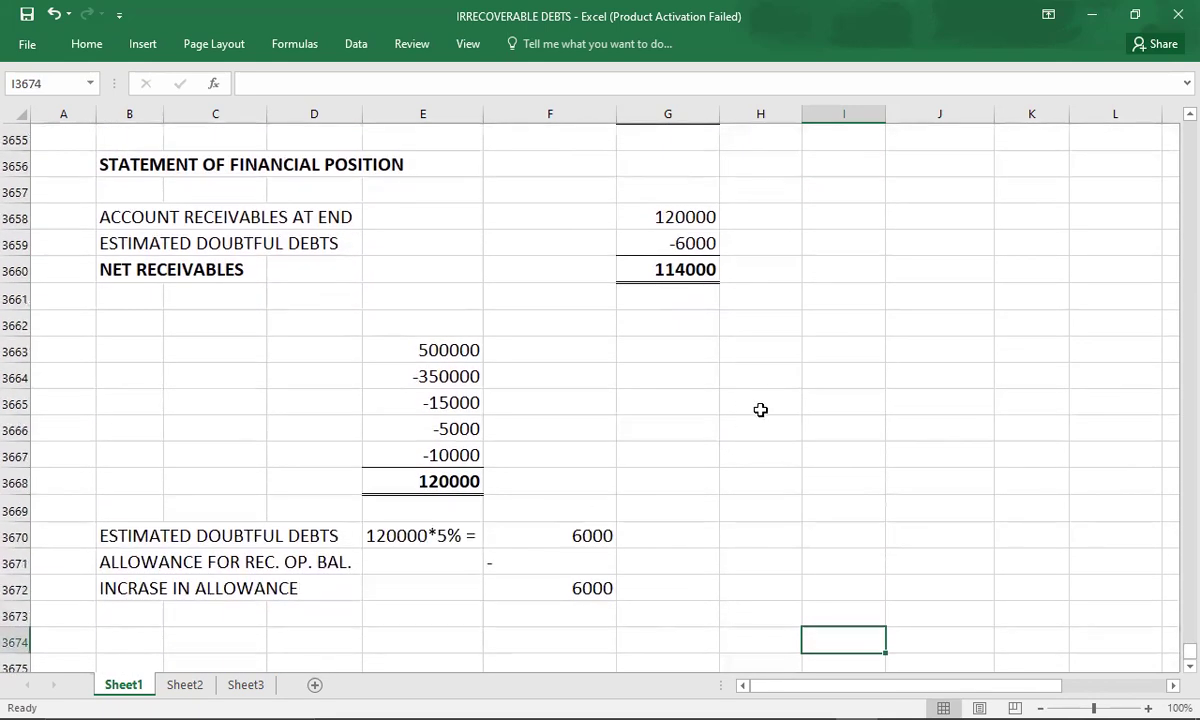
key("Up")
key("Up")
key("Up")
key("Up")
key("Up")
key("Up")
key("Up")
key("Up")
key("Up")
key("Up")
key("Up")
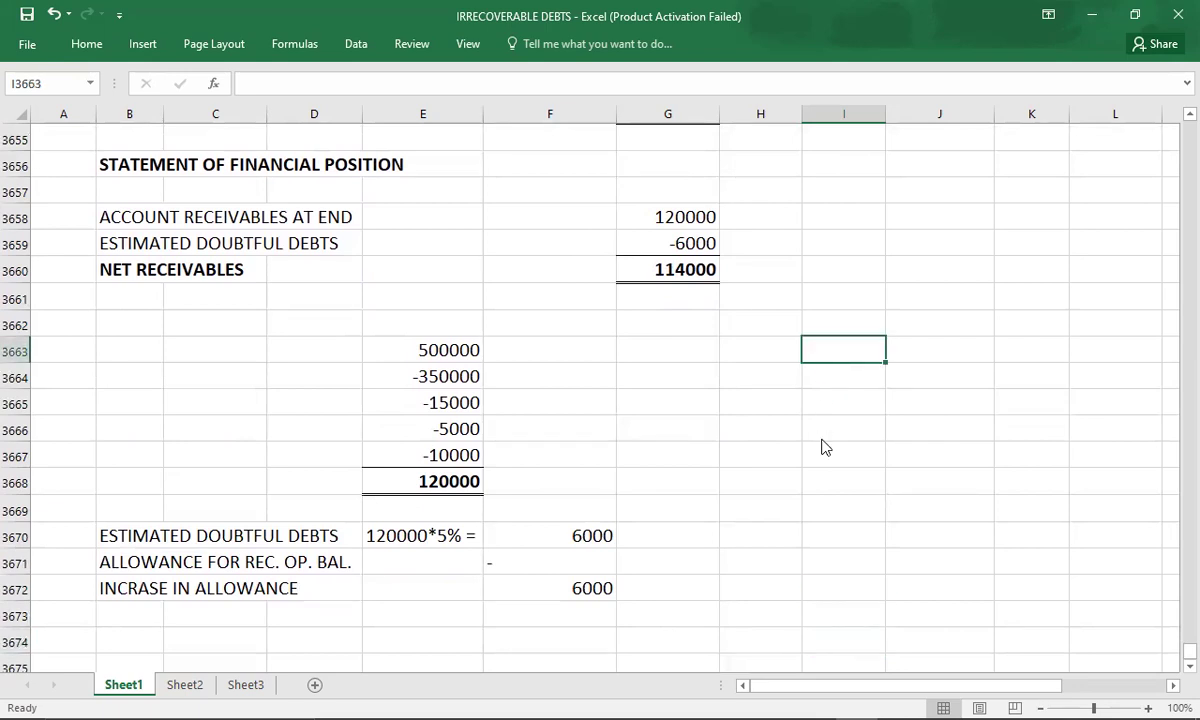
key("alt+Tab")
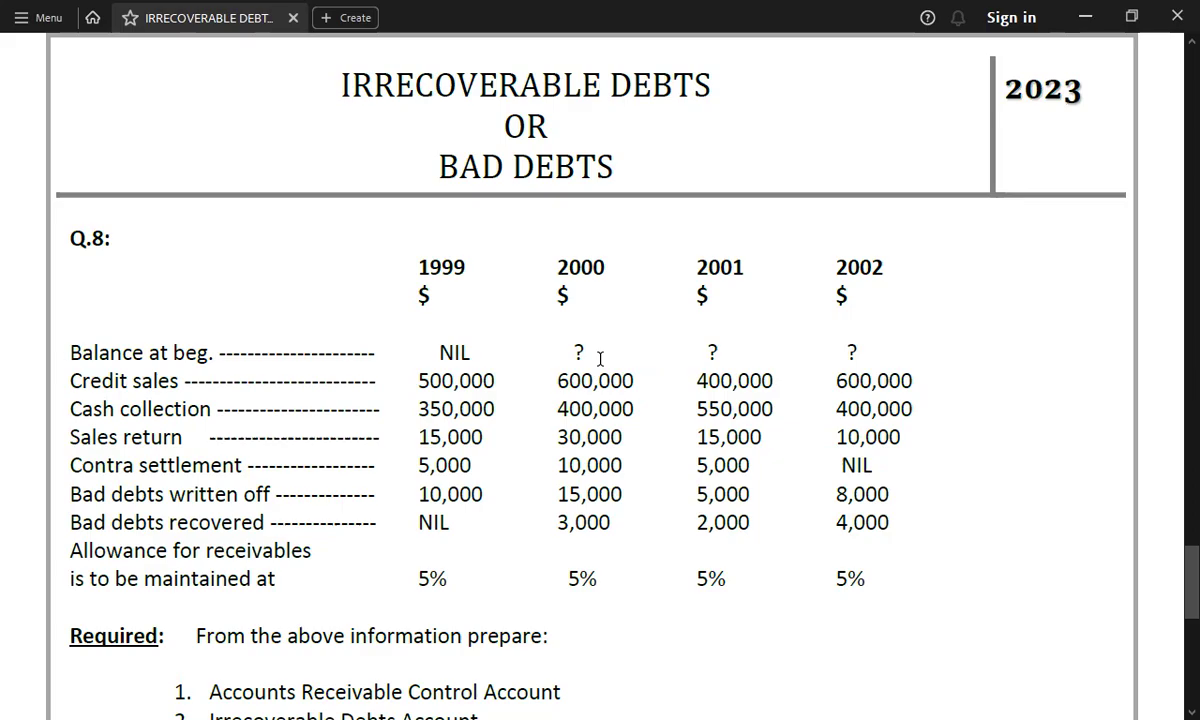
key("alt+Tab")
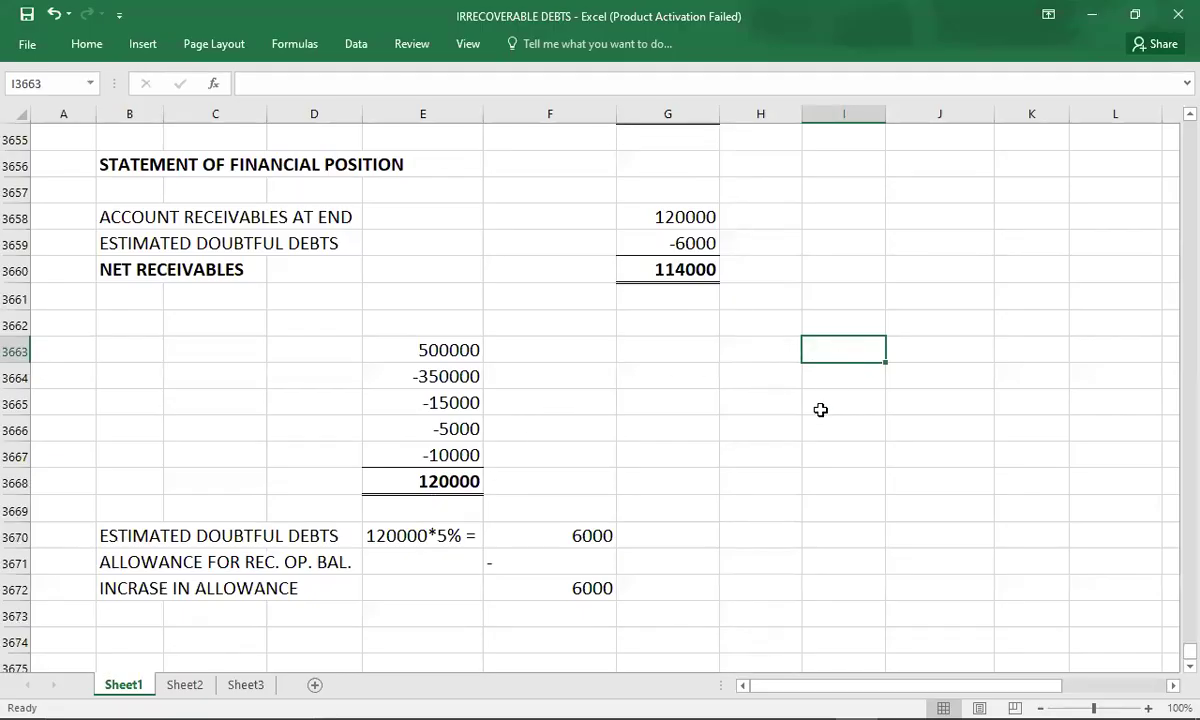
type("120000")
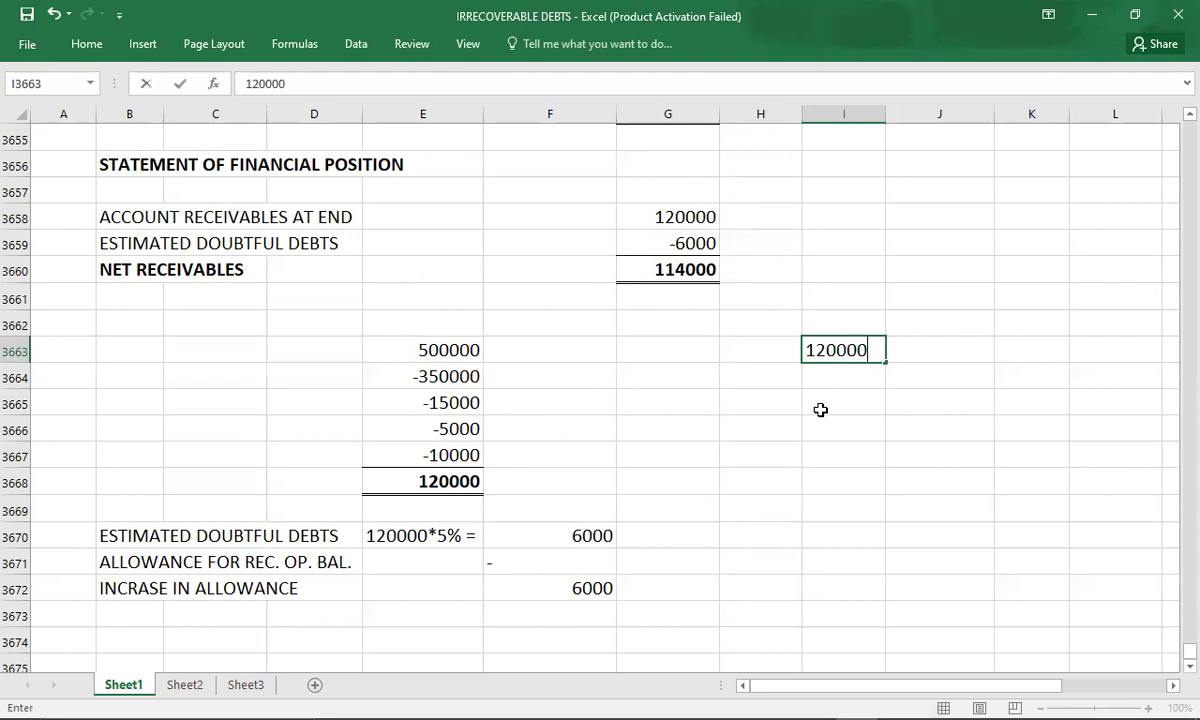
key("Return")
Step: Enter the 2000 credit sales of 600000 in I3664 and the cash collection of -400000 in I3665, taken from the question PDF
key("alt+Tab")
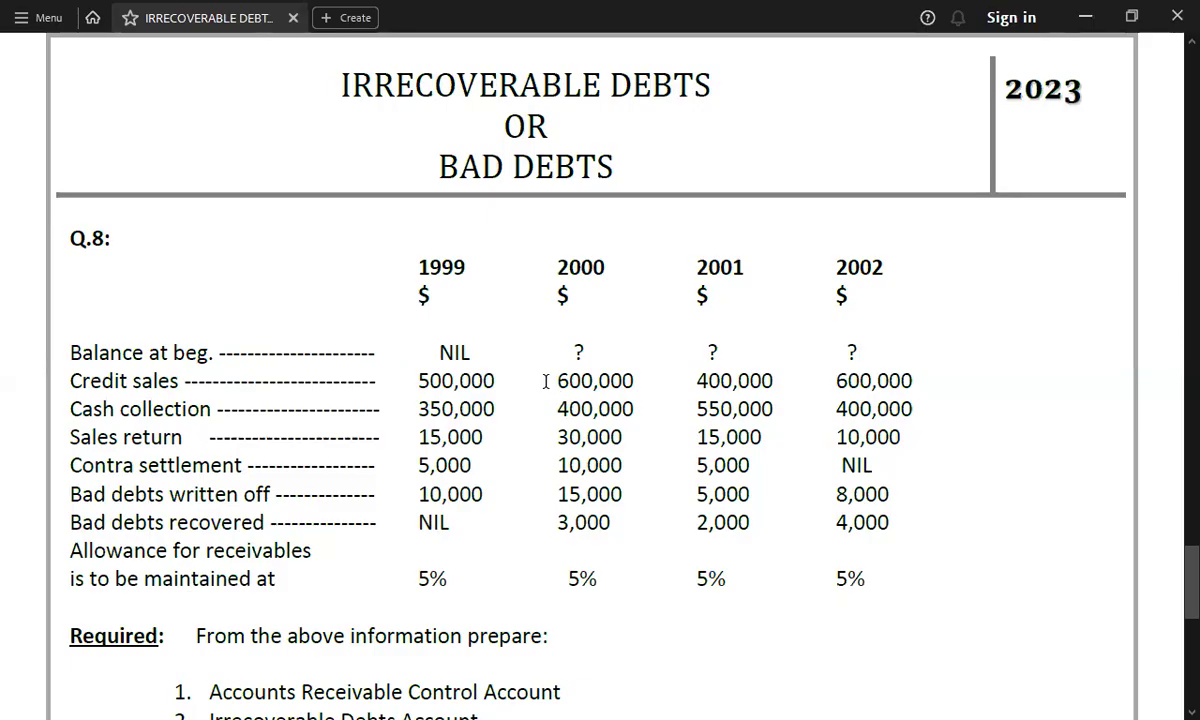
key("alt+Tab")
type("6000000")
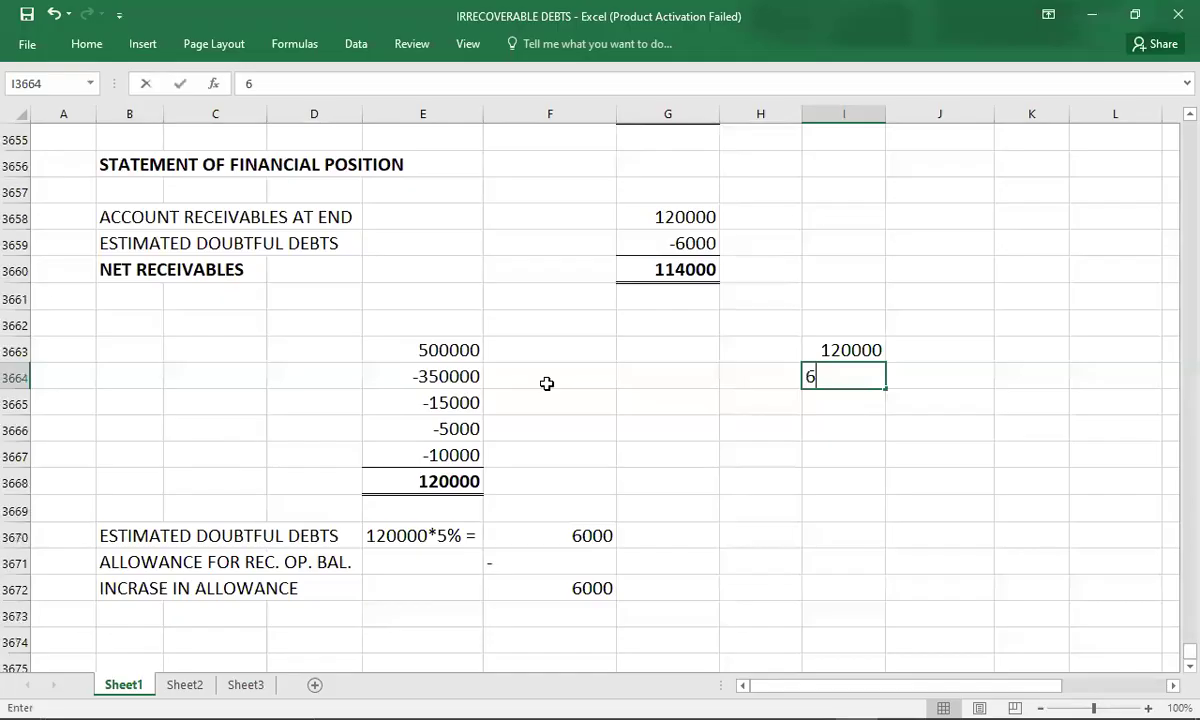
key("BackSpace")
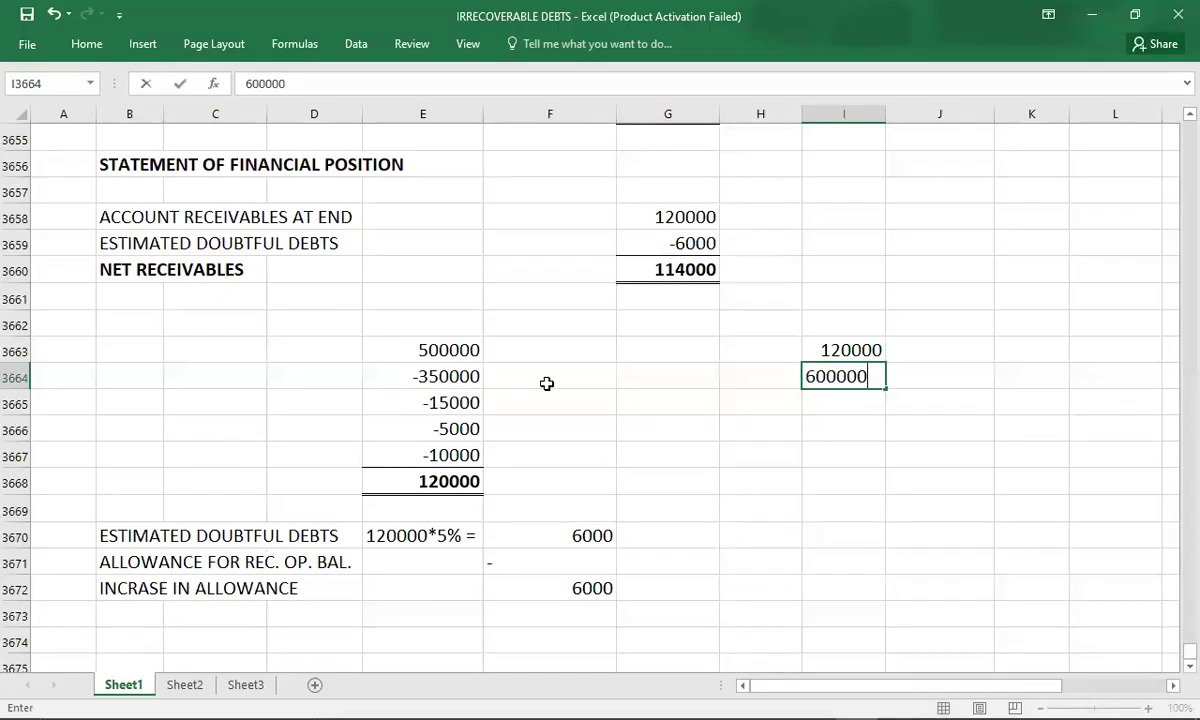
key("Return")
key("alt+Tab")
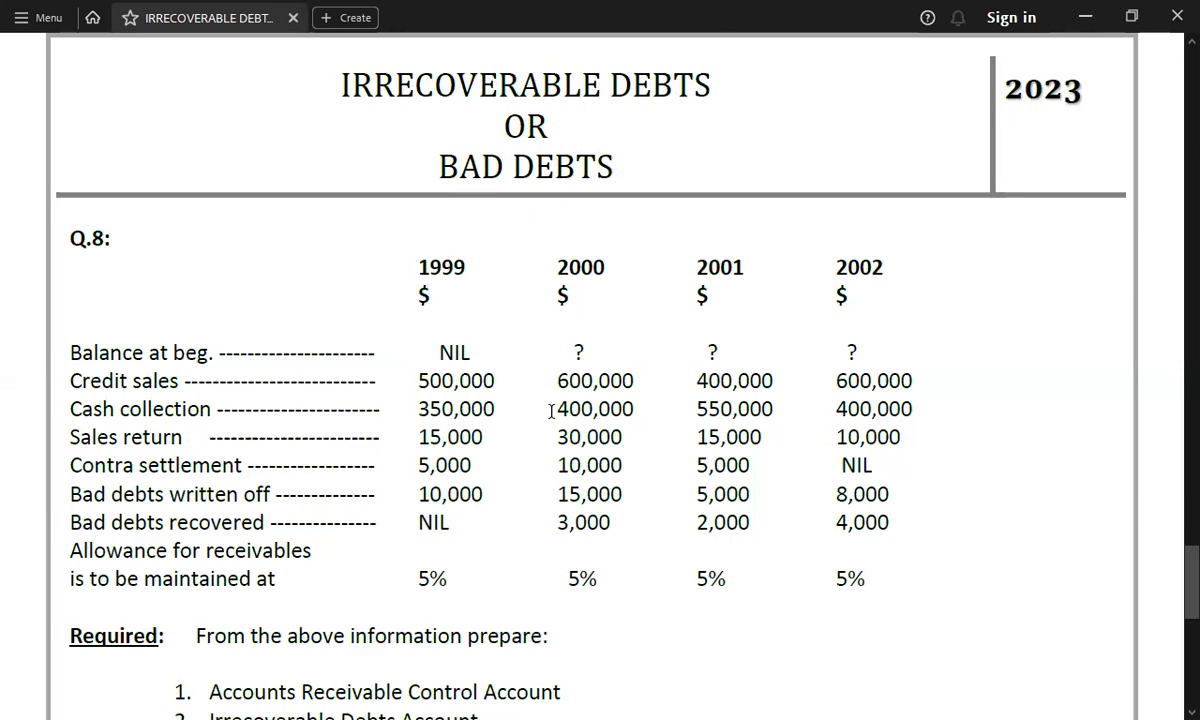
key("alt+Tab")
type("-400000")
key("Return")
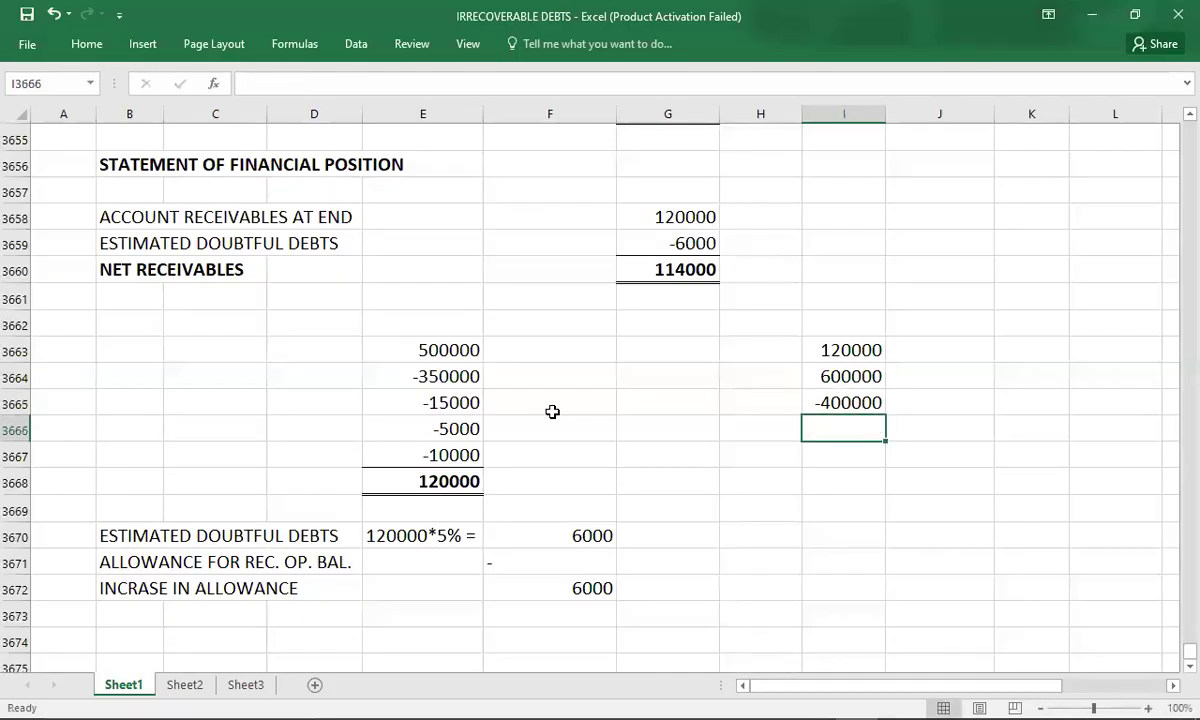
Step: Look up the 2000 sales return in the question PDF and enter -30000 in I3666
key("alt+Tab")
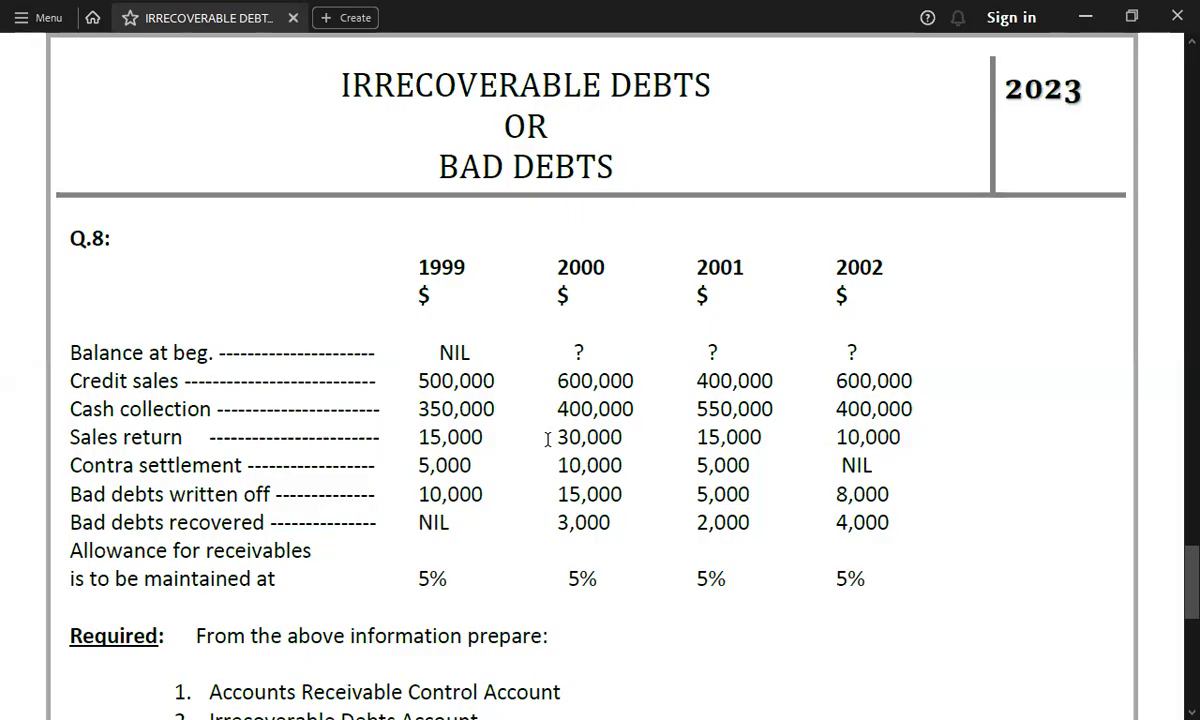
key("alt+Tab")
type("-300")
key("BackSpace")
key("BackSpace")
type("3000")
key("Return")
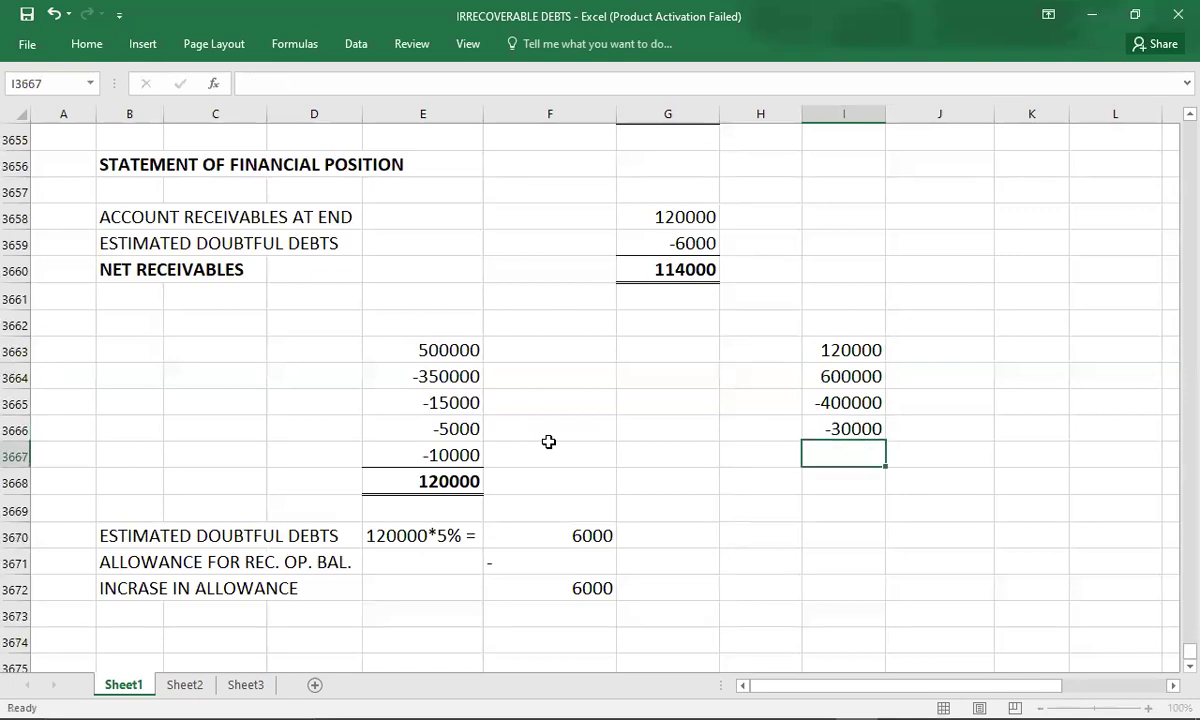
Step: Enter the 2000 contra settlement as -10000 in I3667 and the bad debts written off as -15000 in I3668, taken from the question PDF
key("alt+Tab")
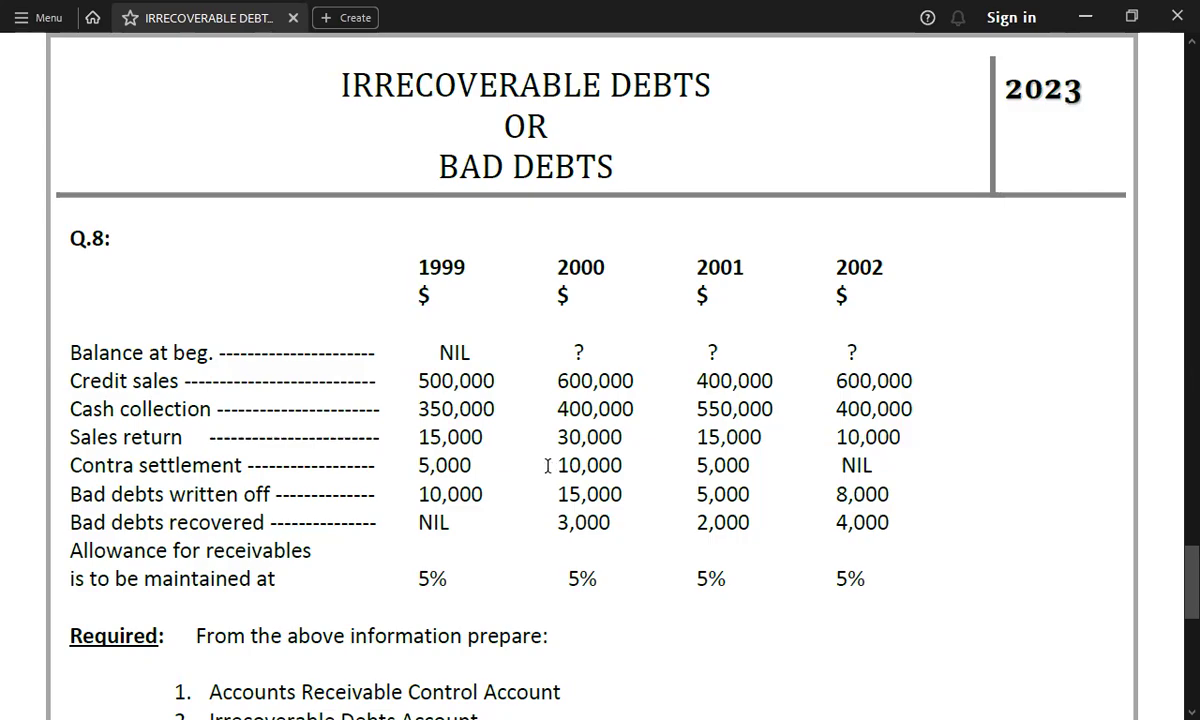
key("alt+Tab")
type("-10000")
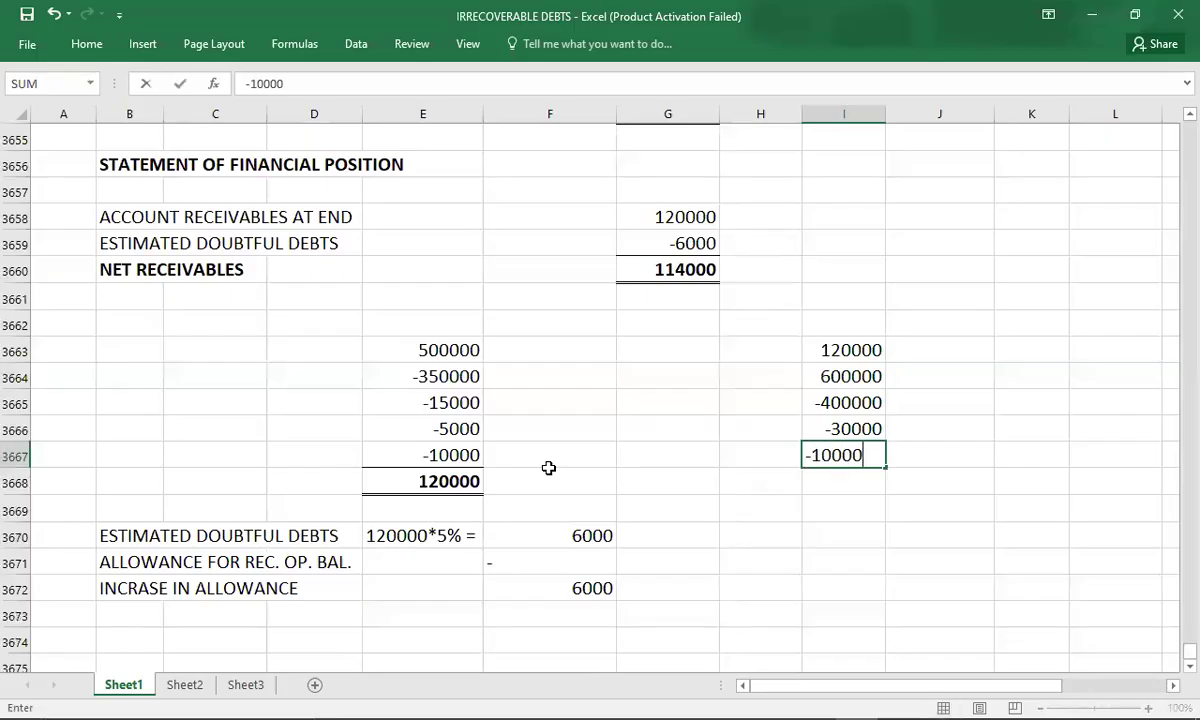
key("Return")
key("alt+Tab")
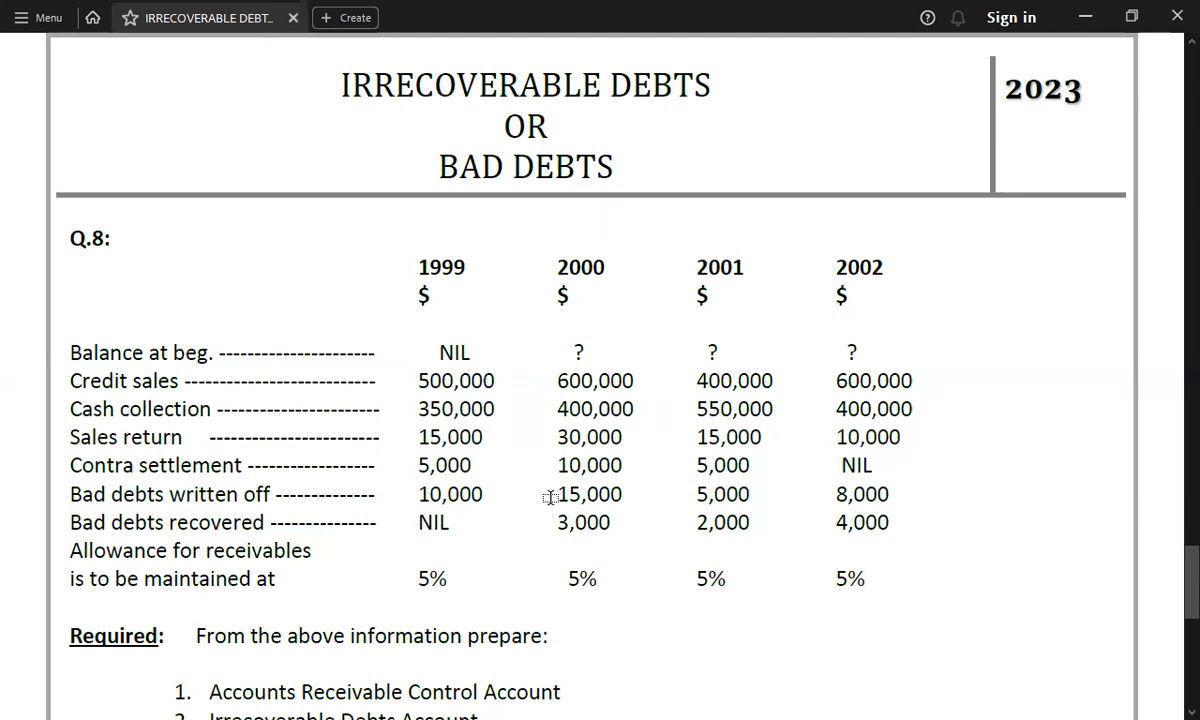
key("alt+Tab")
type("-15000")
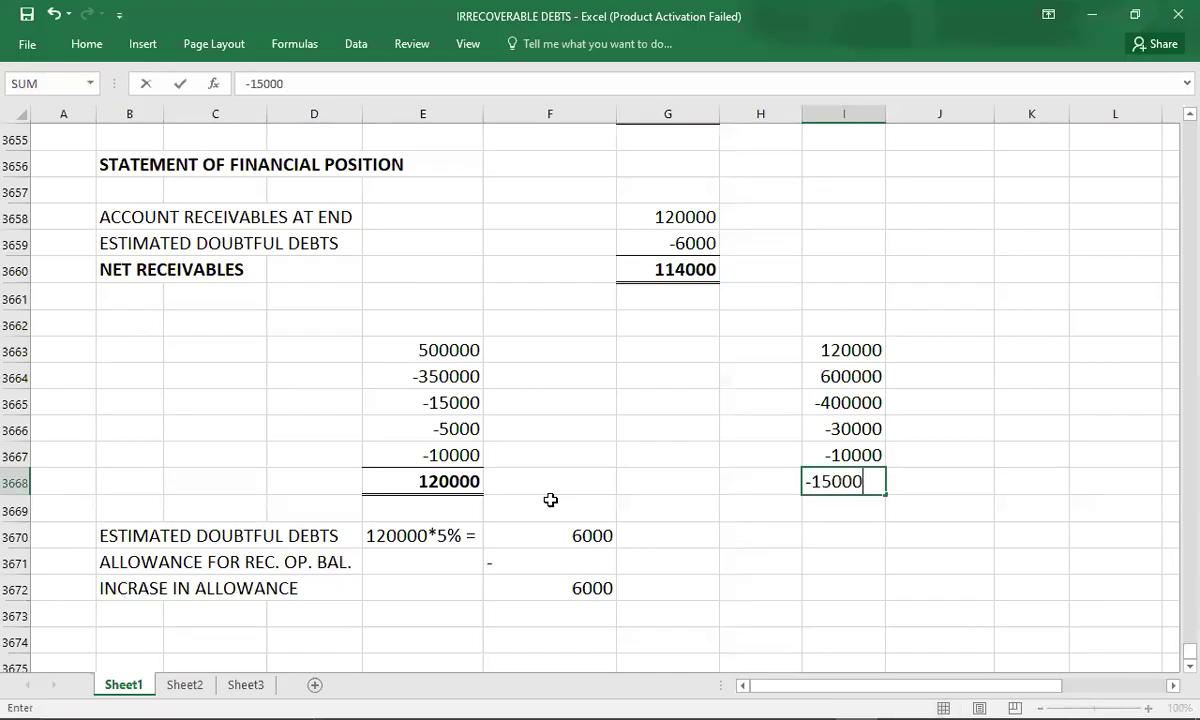
key("Return")
Step: Review the 2000 receivables figures in I3663:I3668 and enter their total, 265000, in I3669
key("alt+Tab")
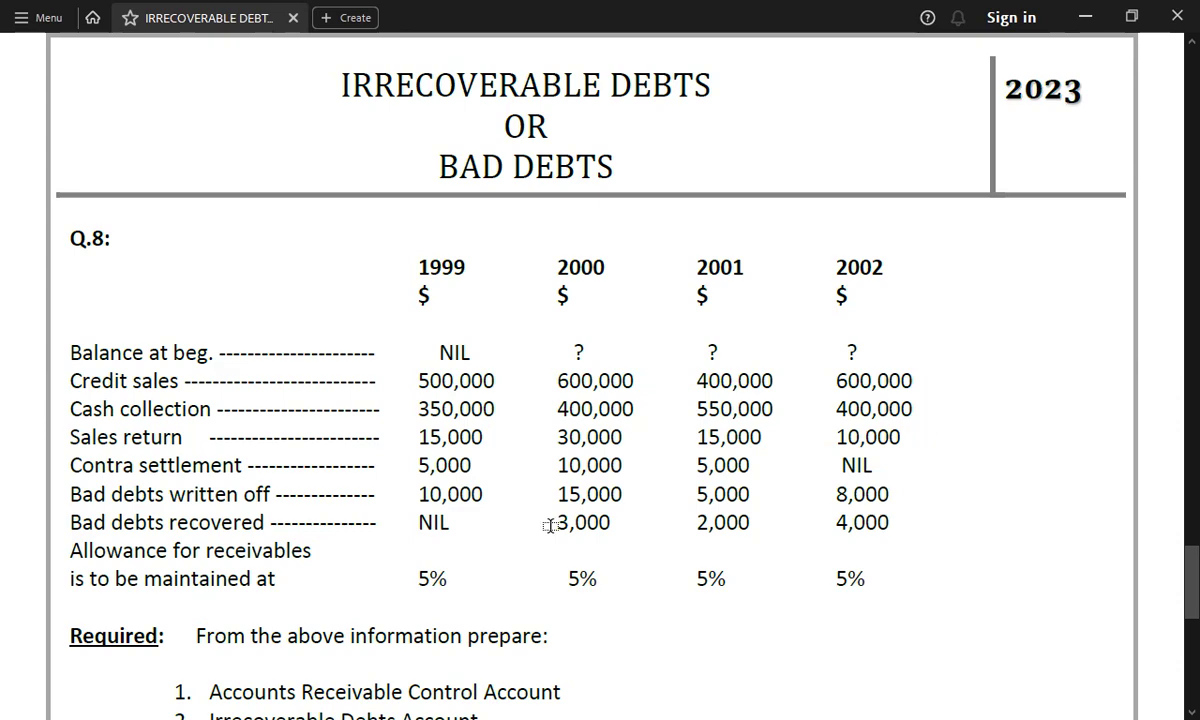
key("alt+Tab")
key("Up")
key("Up")
key("Up")
key("Up")
key("Up")
key("Up")
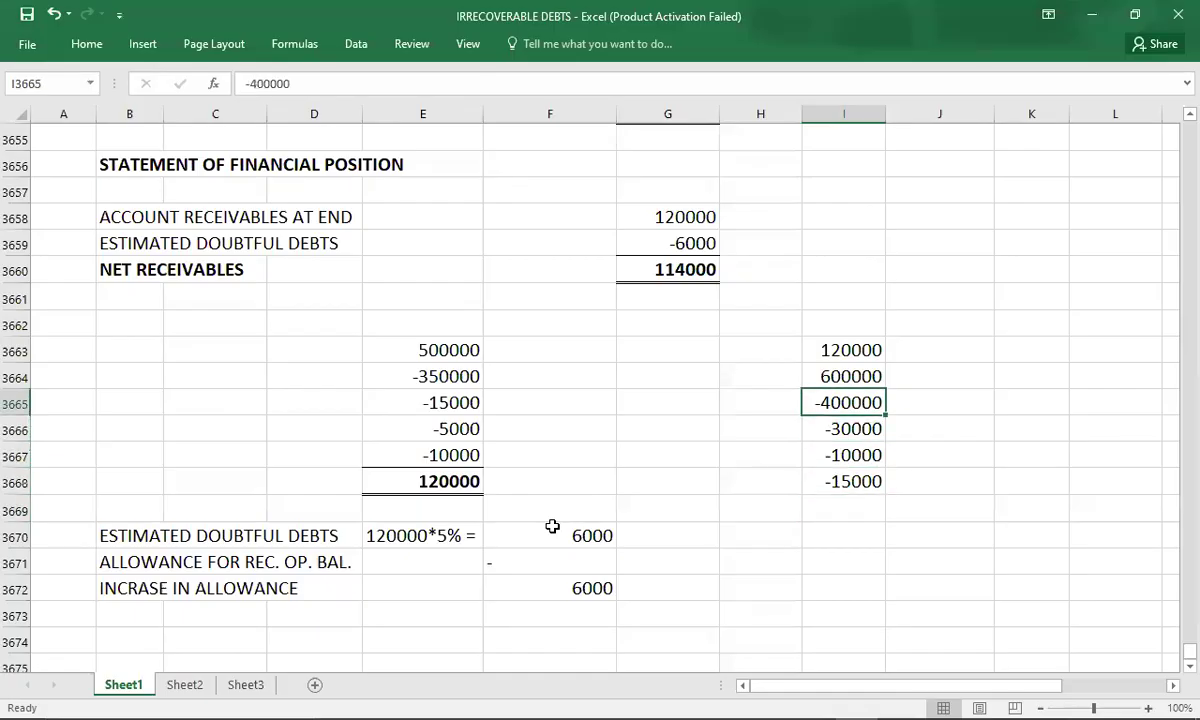
key("shift+Down")
key("shift+Down")
key("shift+Down")
key("shift+Down")
key("shift+Down")
key("Down")
key("Down")
key("Down")
key("Down")
key("Down")
key("Down")
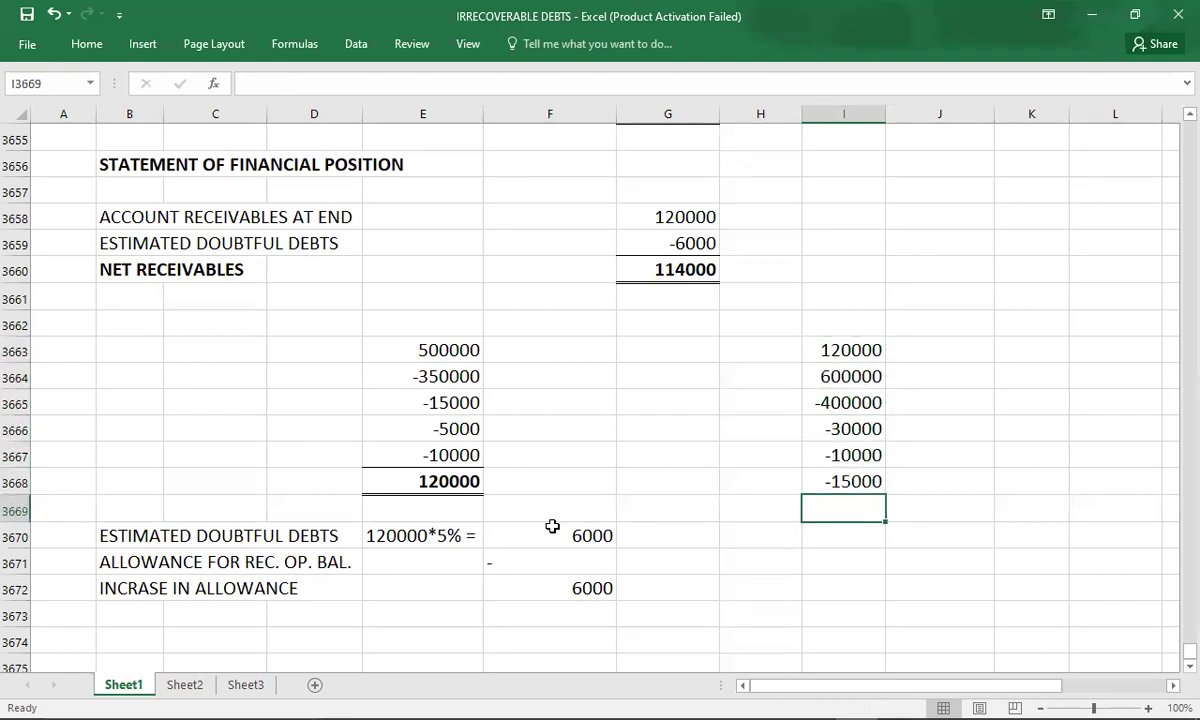
type("265000")
key("Return")
key("Up")
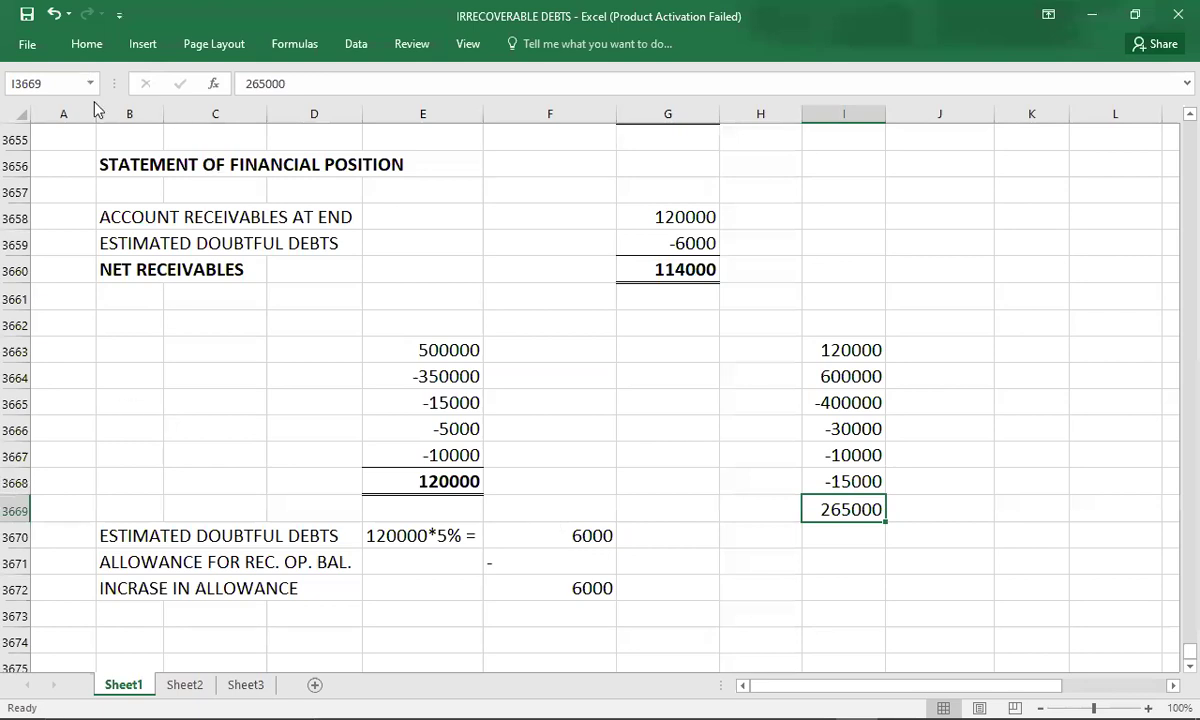
Step: Apply a top and double bottom border to the 2000 receivables total in I3669
left_click(88, 44)
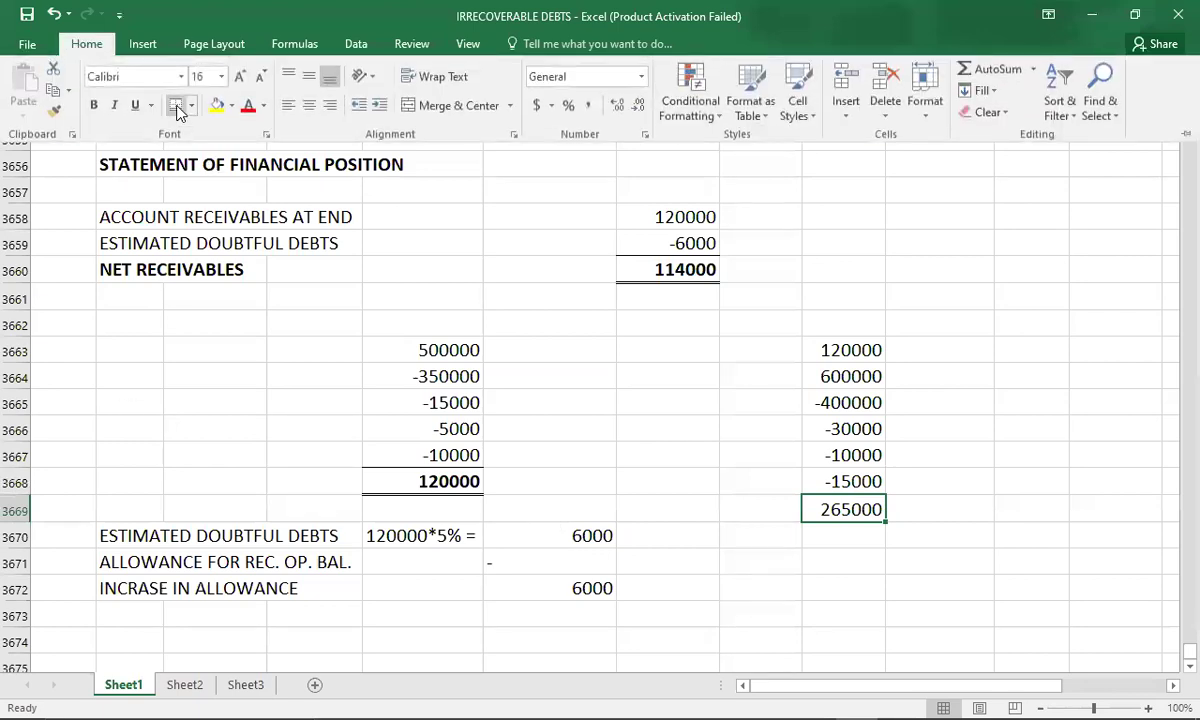
left_click(175, 105)
left_click(671, 539)
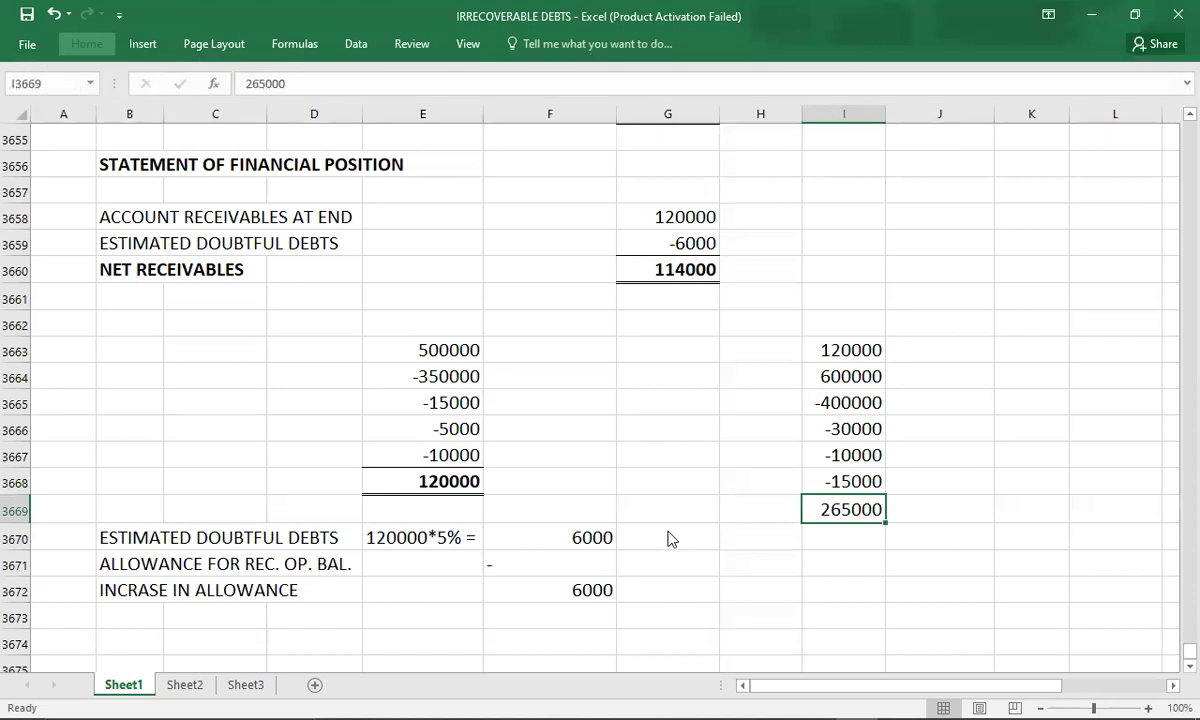
left_click(670, 538)
type("10")
key("BackSpace")
key("BackSpace")
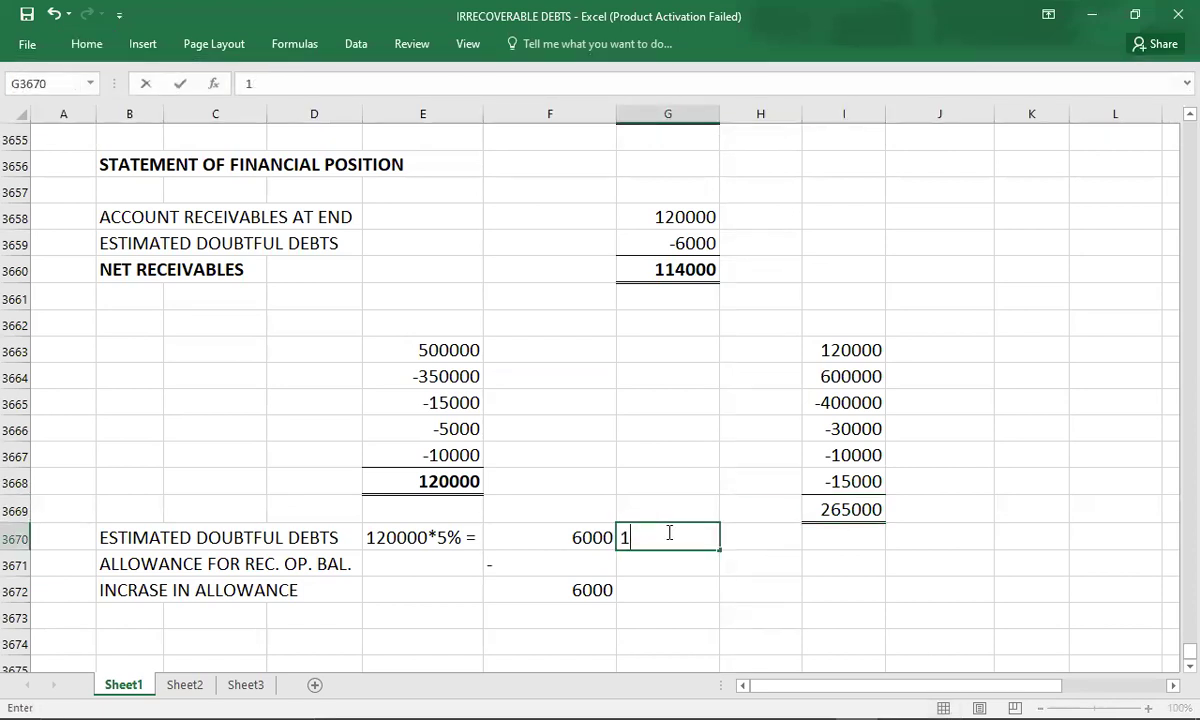
Step: Make the 2000 receivables total in I3669 bold and enter the 5% allowance rate in H3670
left_click(826, 508)
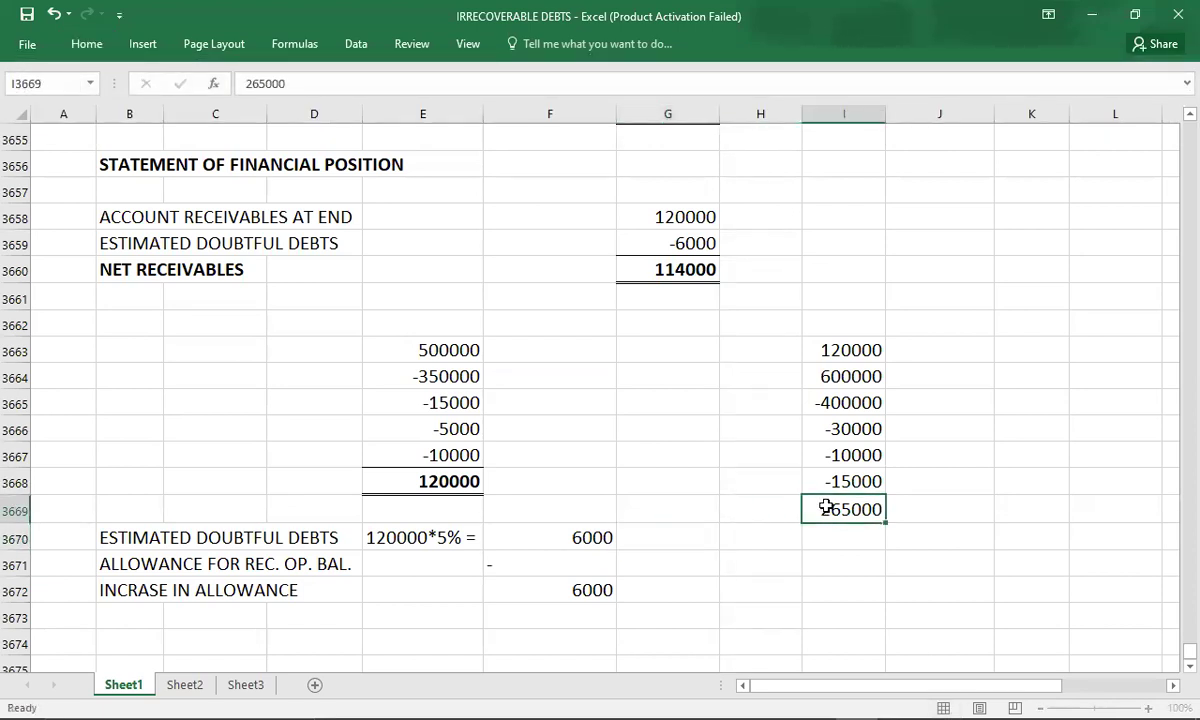
key("ctrl+b")
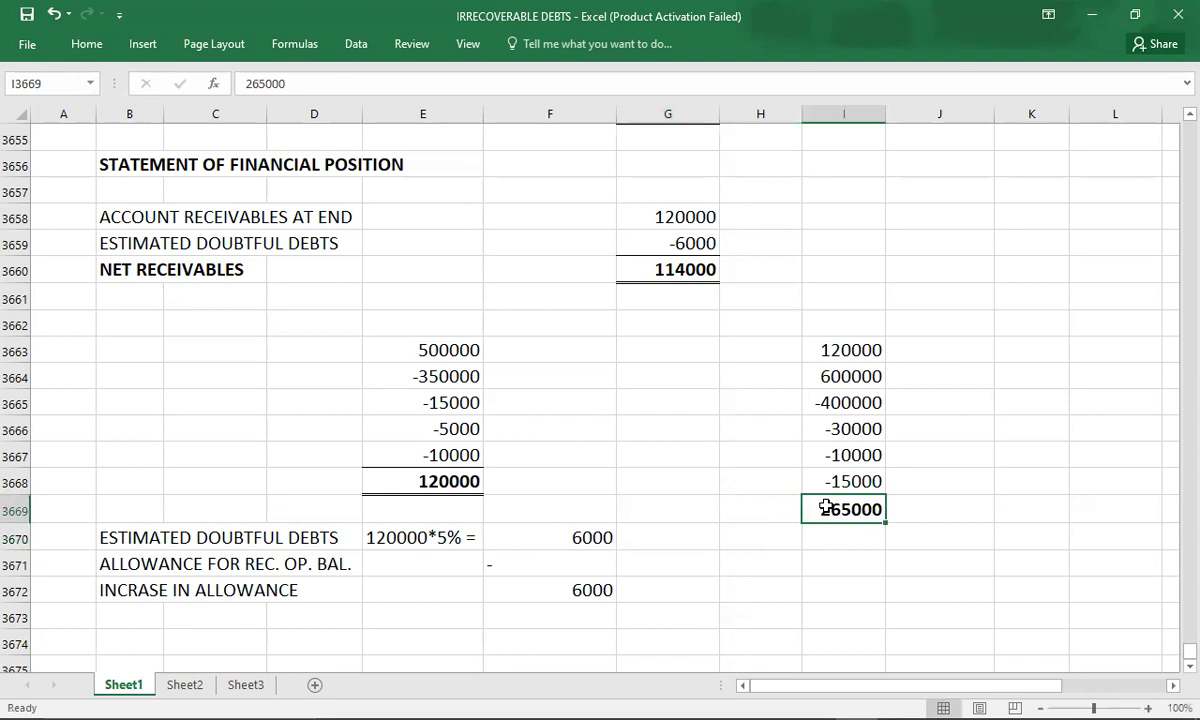
left_click(740, 537)
type("5%")
key("Return")
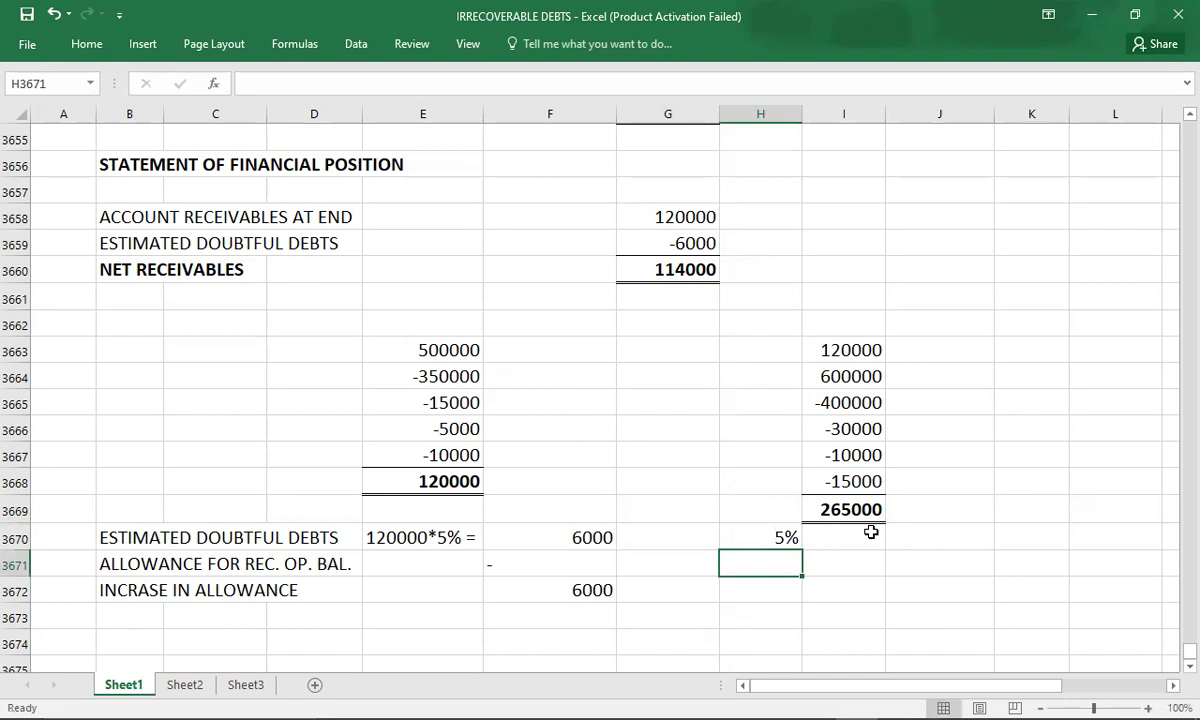
Step: Fill in the 2000 allowance working with 13250 in I3670, -6000 in I3671 and 7250 in I3672
left_click(818, 532)
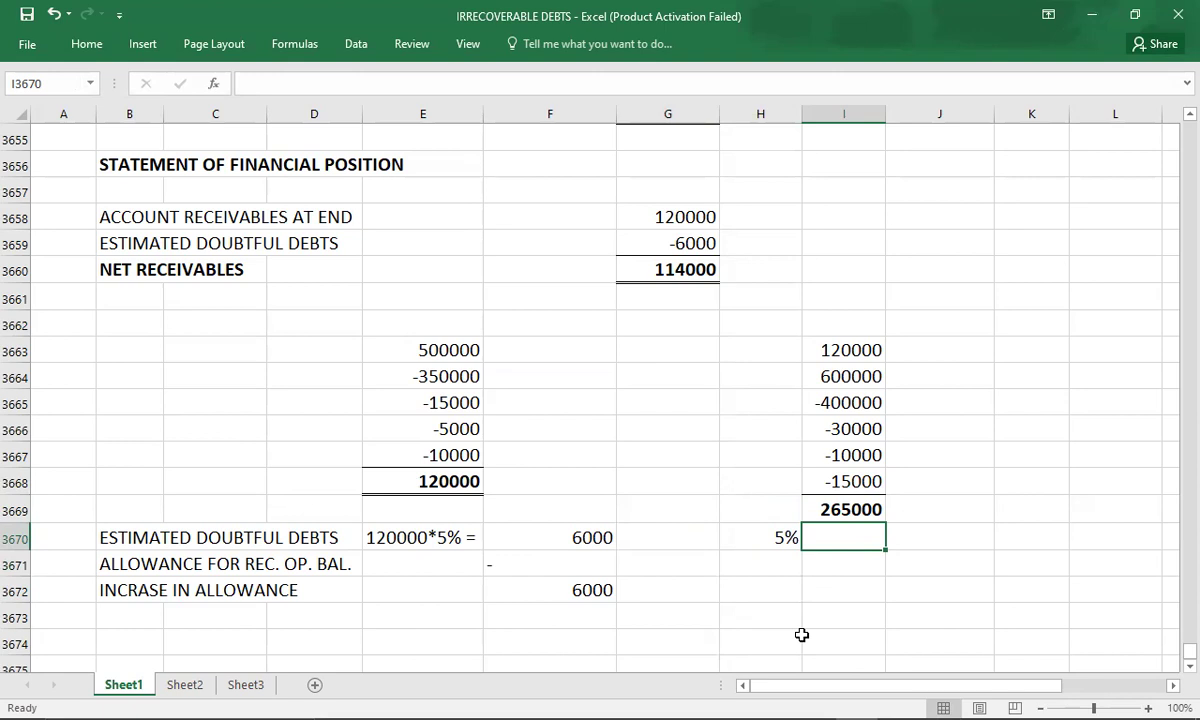
type("13250")
key("Return")
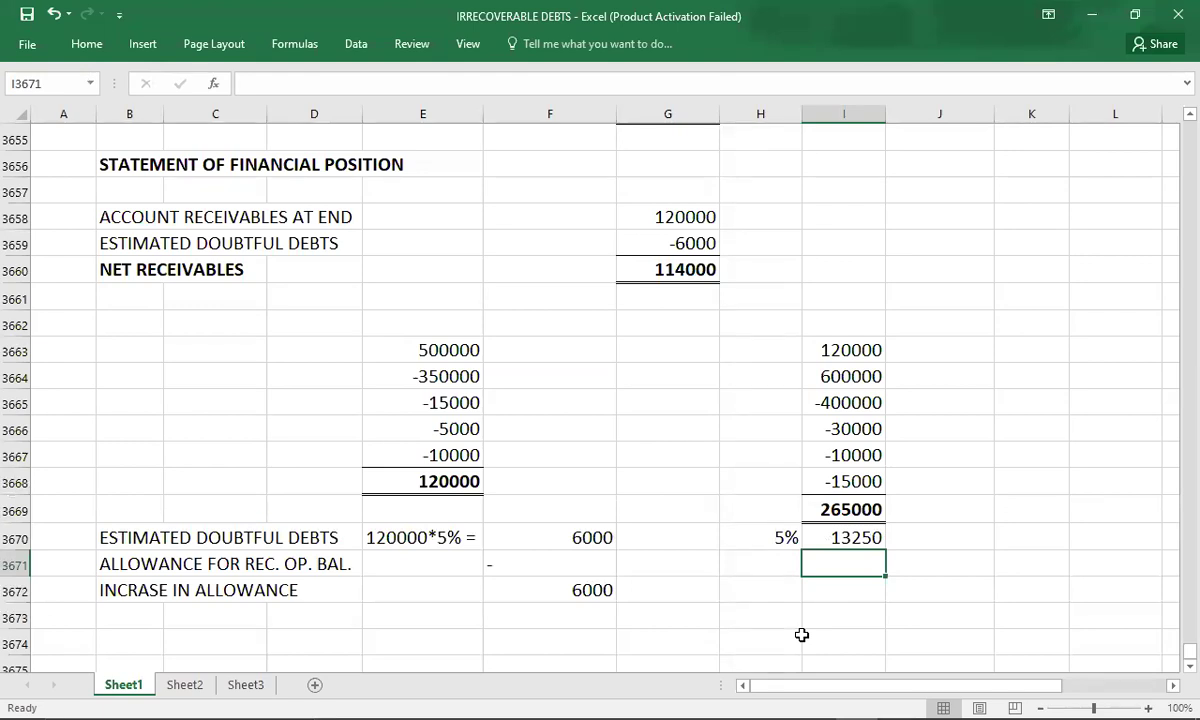
type("-6000")
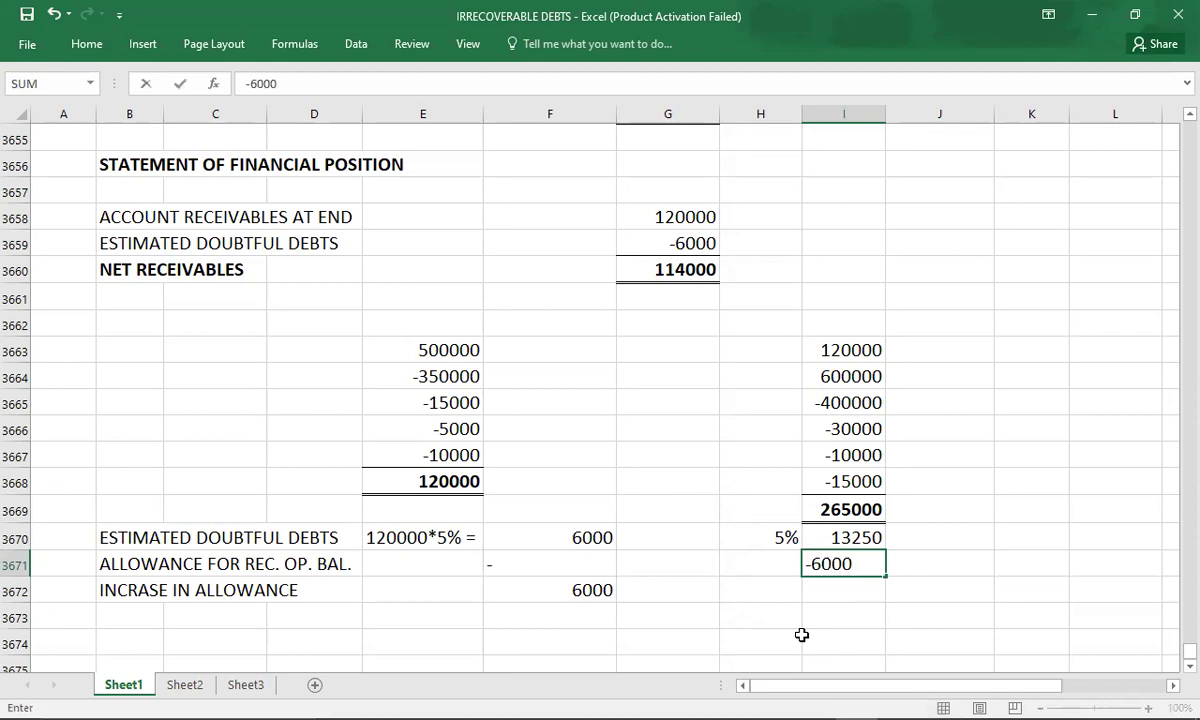
key("Return")
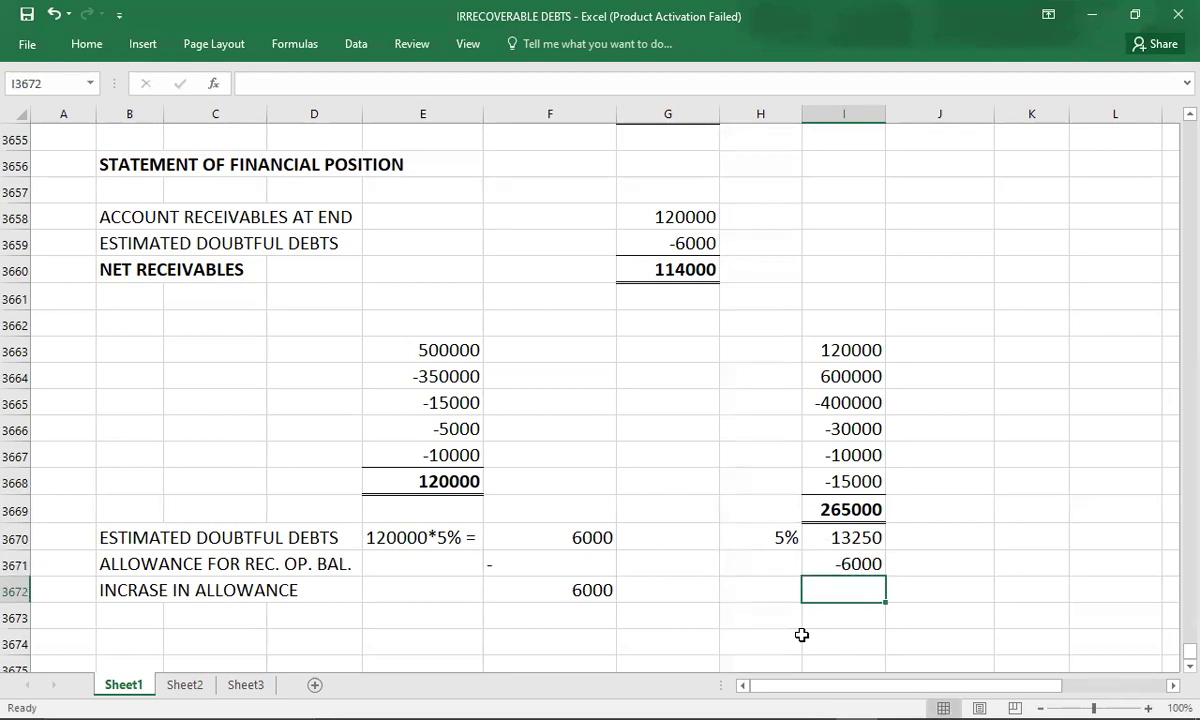
type("7250")
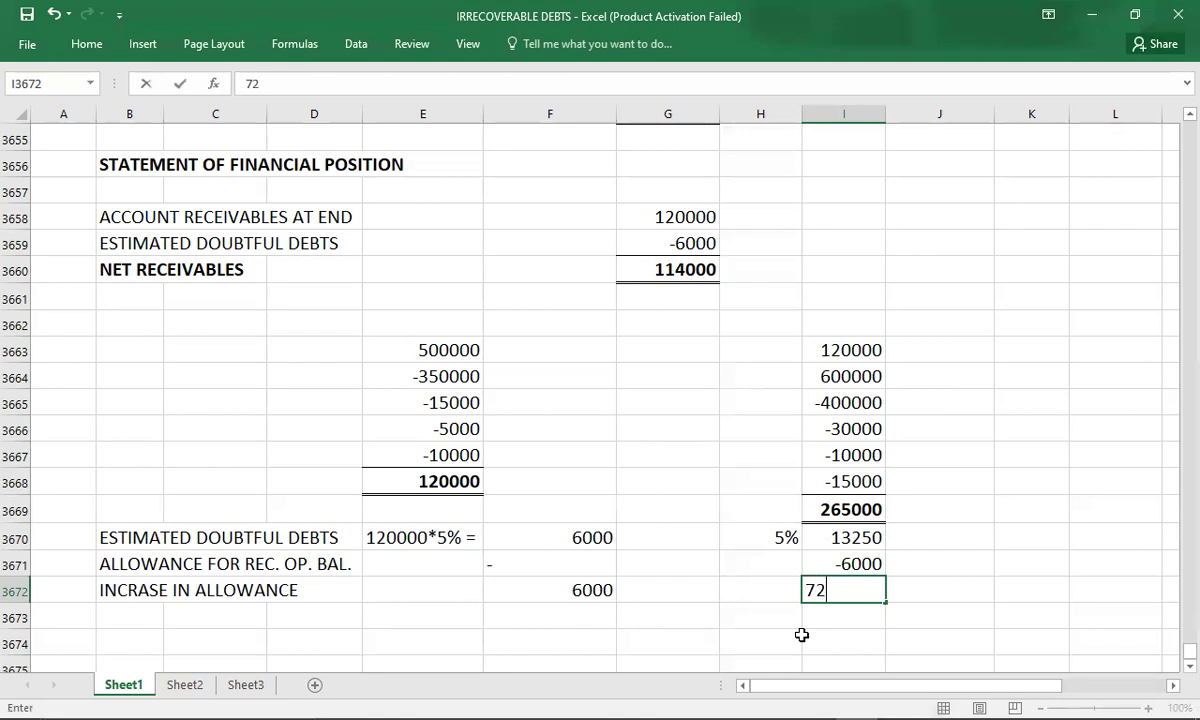
key("Return")
key("Up")
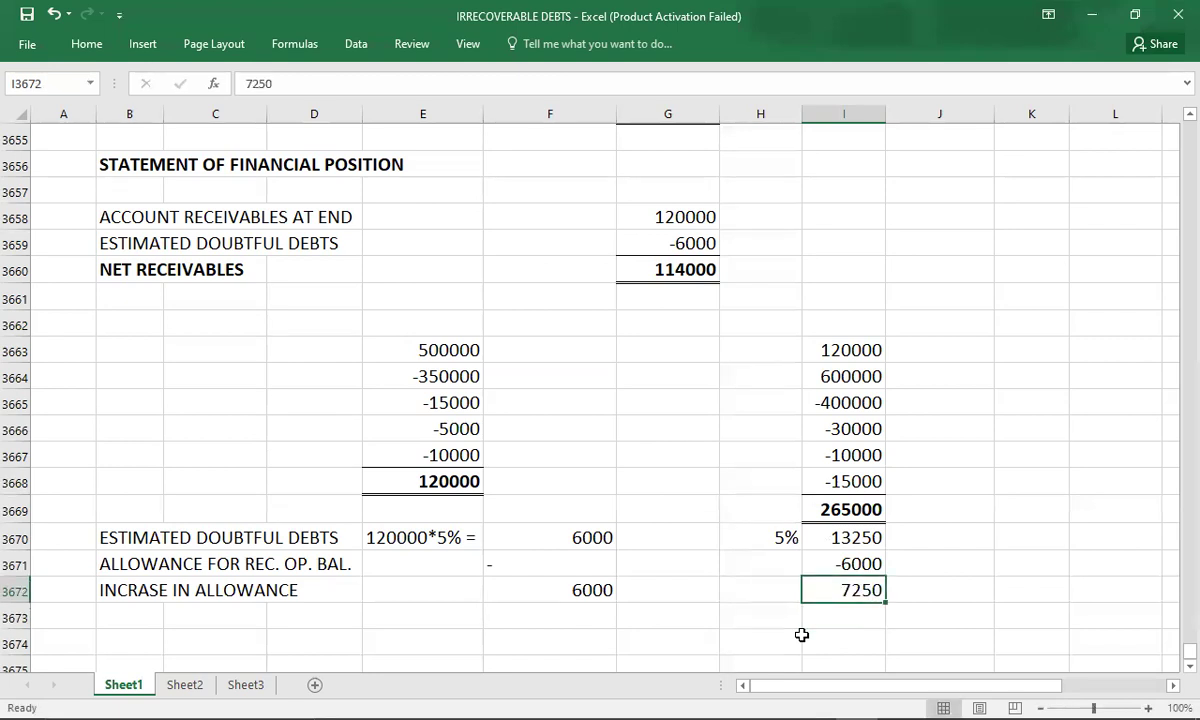
Step: Apply a top and double bottom border to the increase in allowance figures in I3672 and F3672
left_click(89, 46)
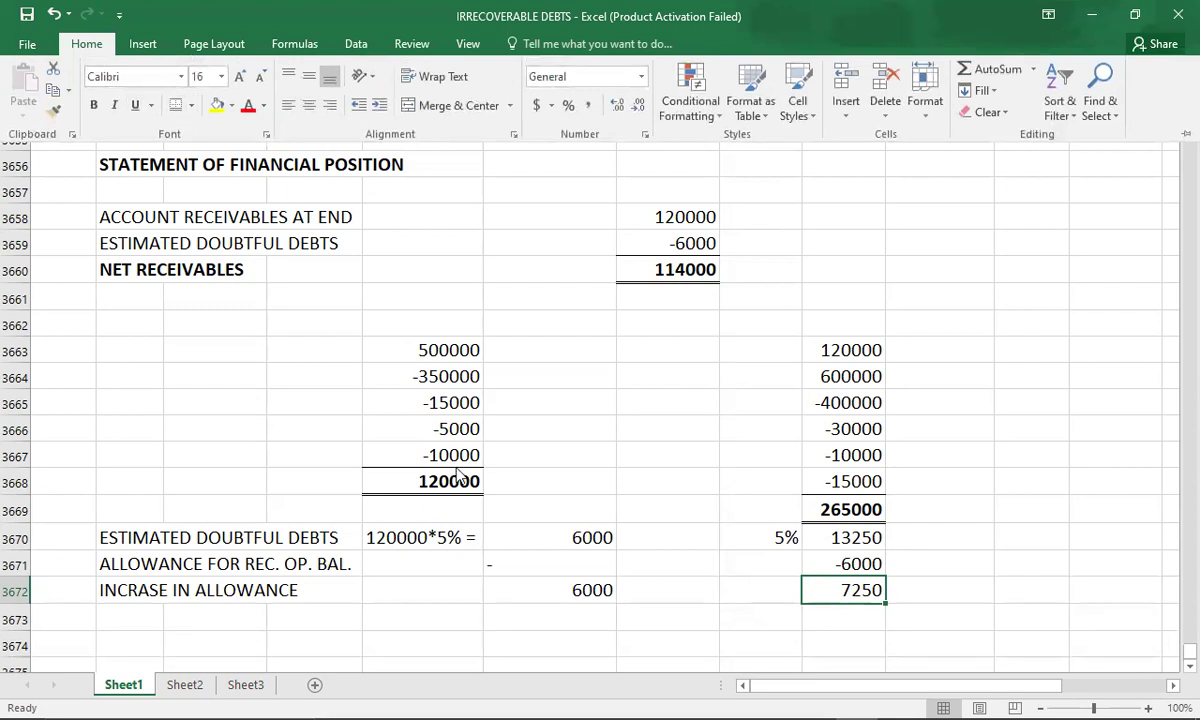
left_click(548, 594)
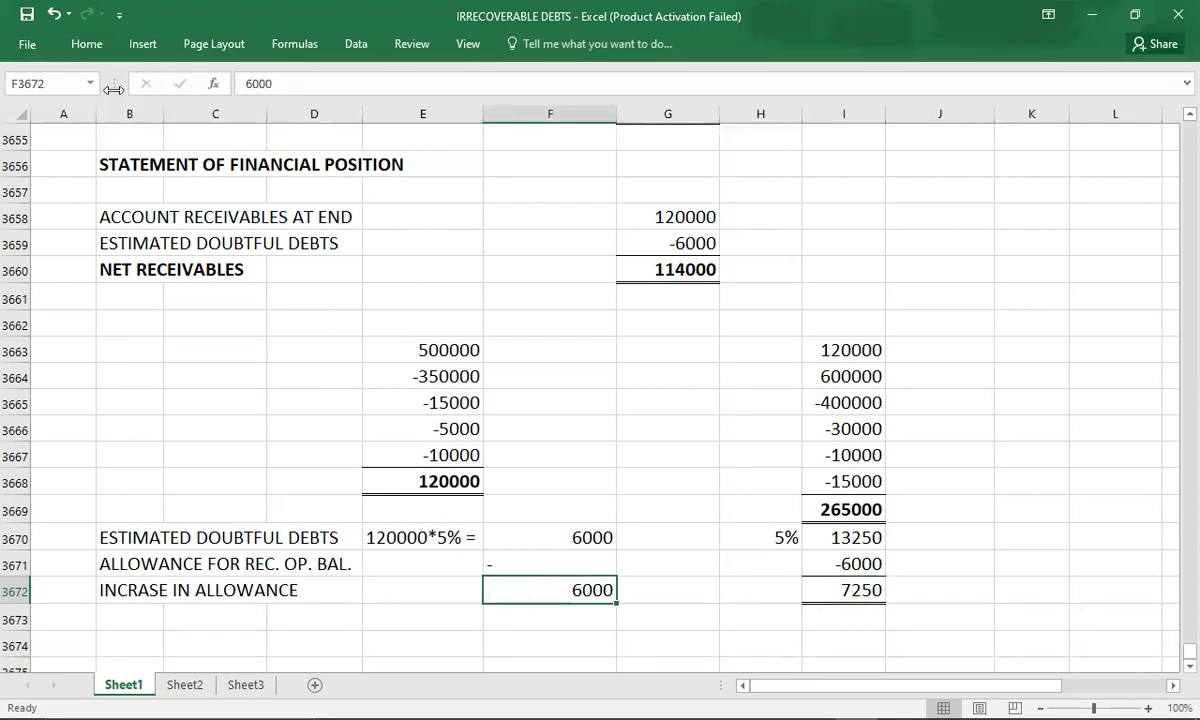
left_click(97, 46)
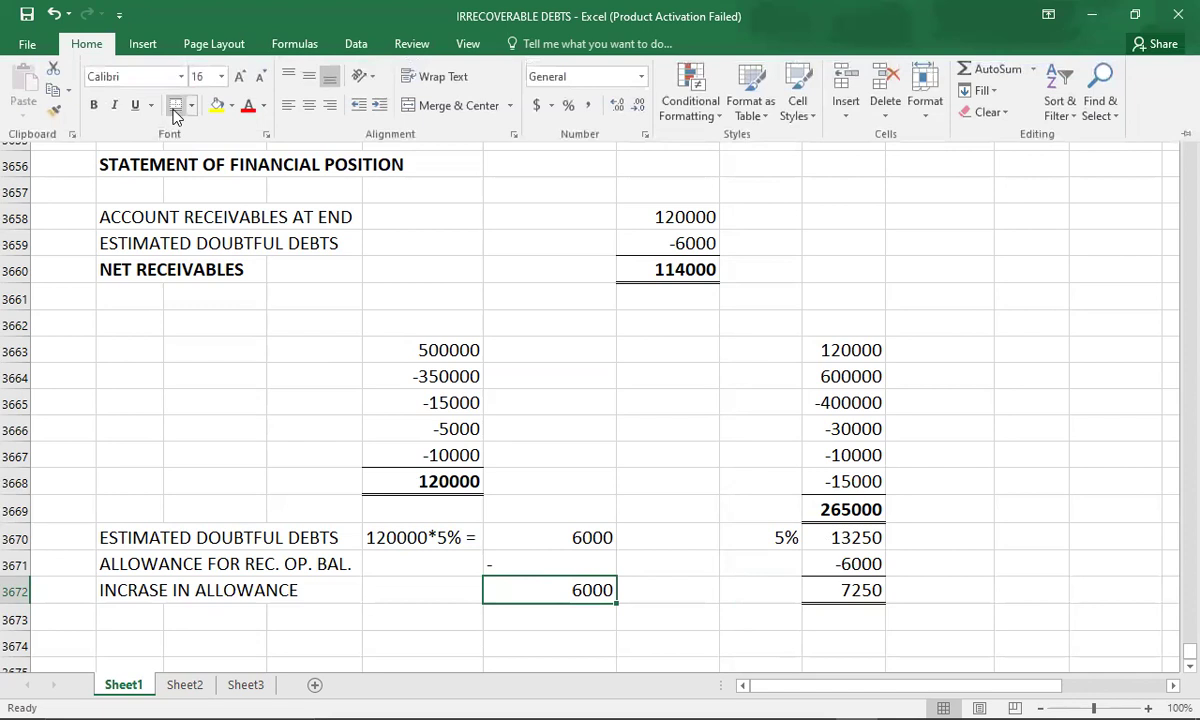
Step: Enter 7250 in I3651 as the 2000 increase in allowance for receivables in the profit and loss statement
left_click(670, 322)
key("Up")
key("Up")
key("Up")
key("Up")
key("Up")
key("Up")
key("Up")
key("Up")
key("Up")
key("Up")
key("Up")
key("Up")
key("Up")
key("Up")
key("Up")
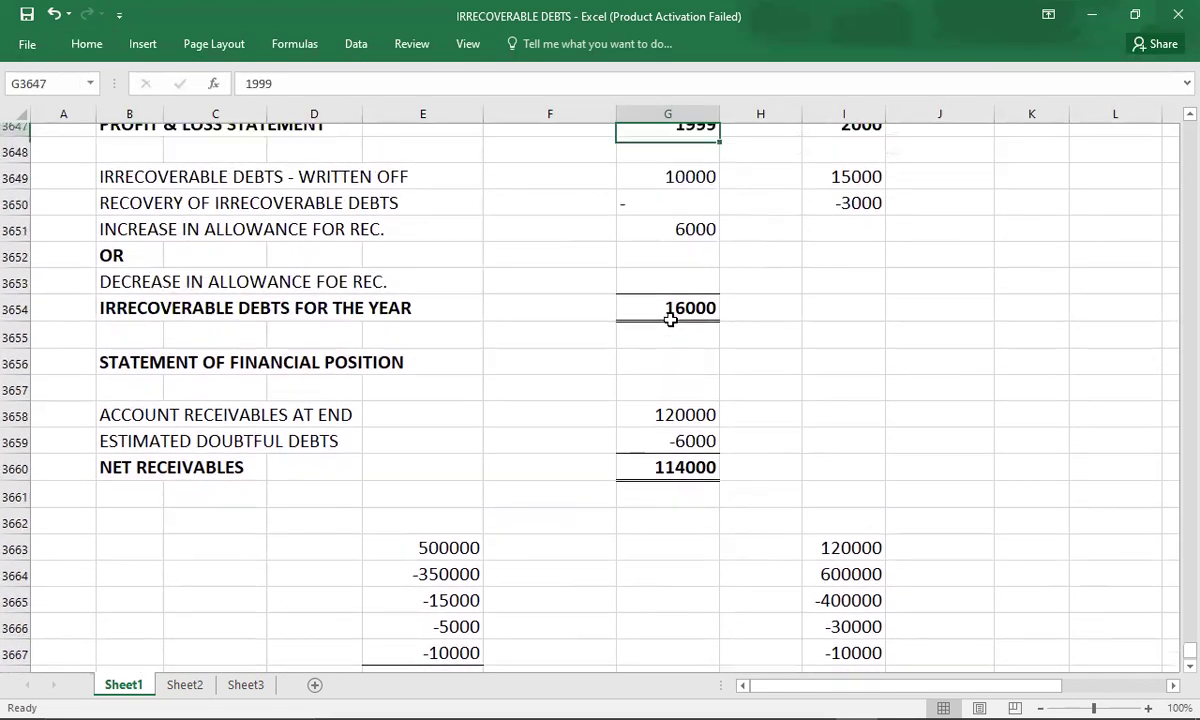
key("Up")
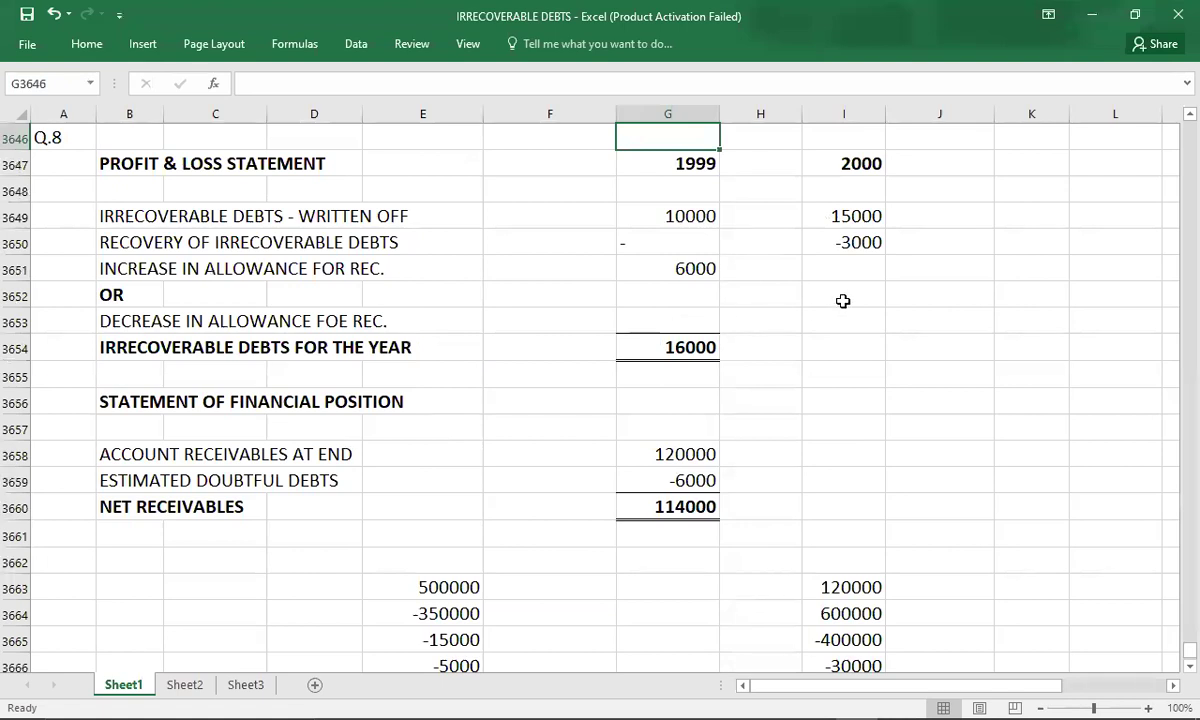
left_click(851, 271)
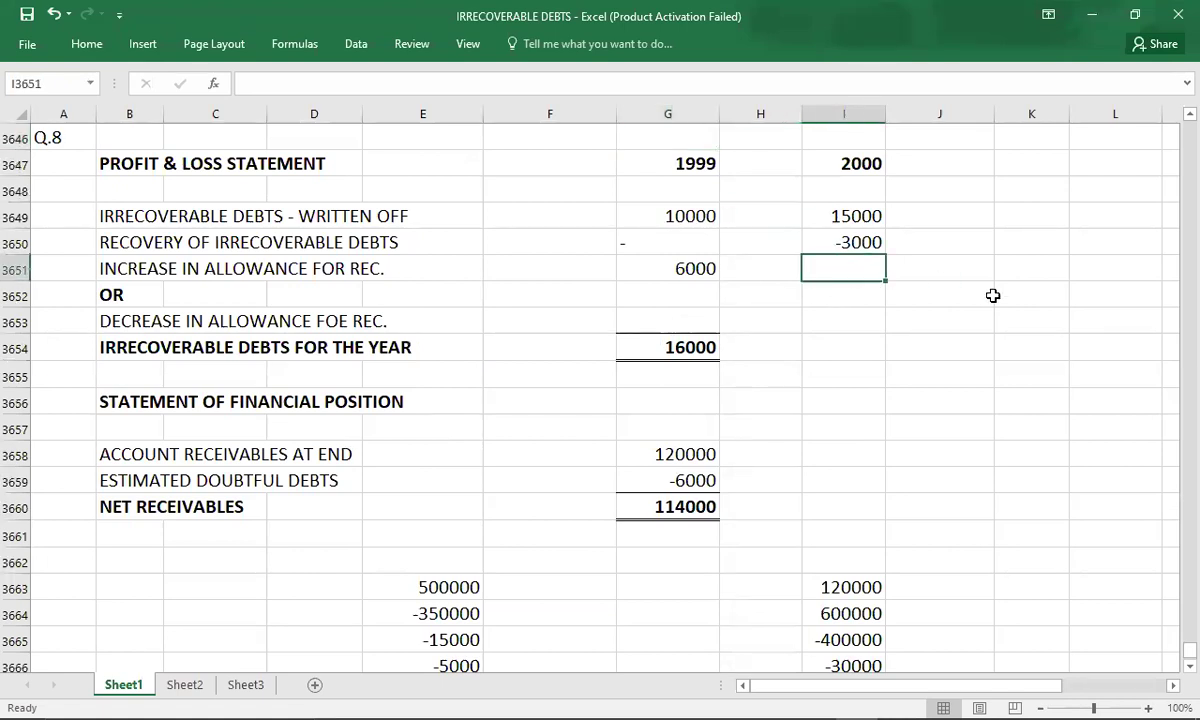
type("725")
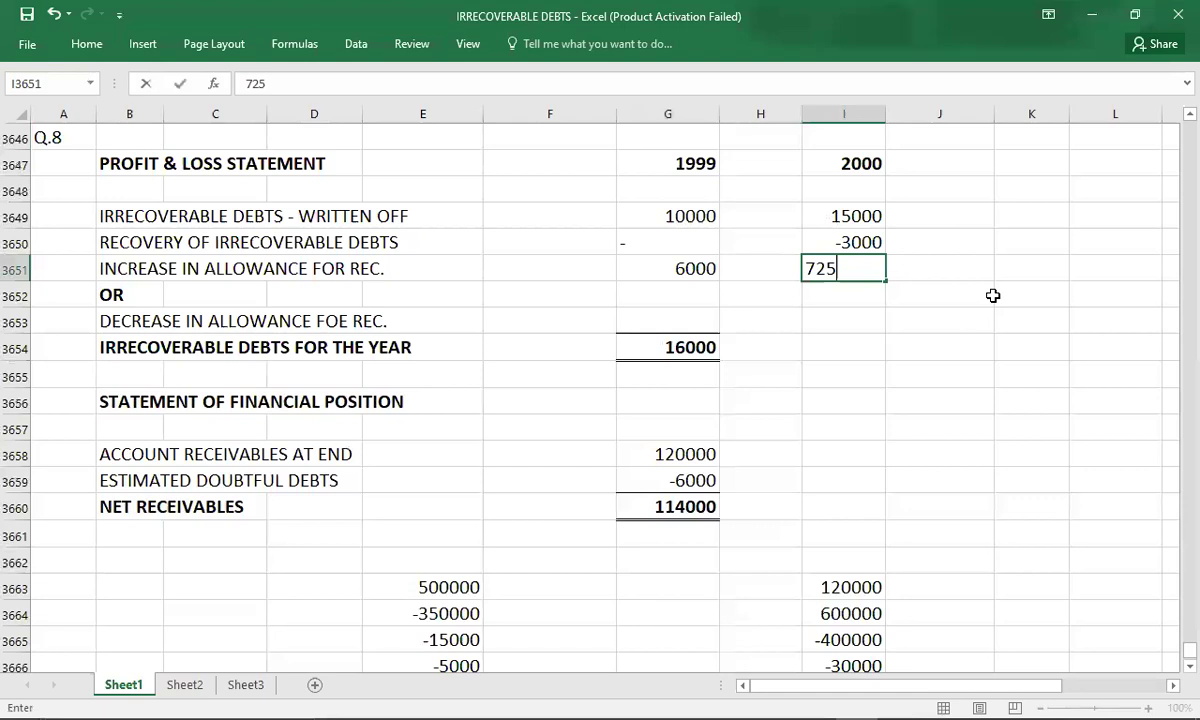
type("0")
key("Return")
Step: Examine the 2000 receivables and allowance workings below the statement of financial position
key("Down")
key("Down")
key("Down")
key("Down")
key("Down")
key("Down")
key("Down")
key("Down")
key("Down")
key("Down")
key("Down")
key("Down")
key("Down")
key("Down")
key("Down")
key("Down")
key("Down")
key("Down")
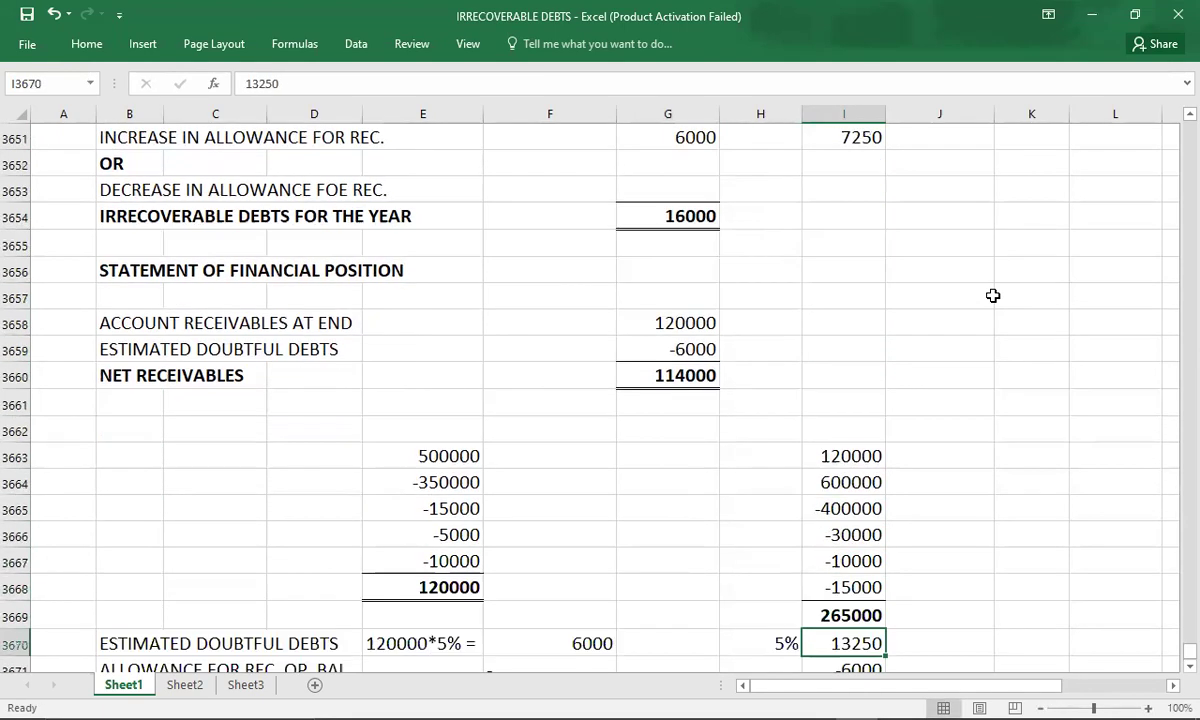
key("Down")
Step: Sum the 2000 profit and loss figures in I3649:I3651 and enter 19250 in I3654 as the irrecoverable debts for the year
key("Up")
key("Up")
key("Up")
key("Up")
key("Up")
key("Up")
key("Up")
key("Up")
key("Up")
key("Up")
key("Up")
key("Up")
key("Up")
key("Up")
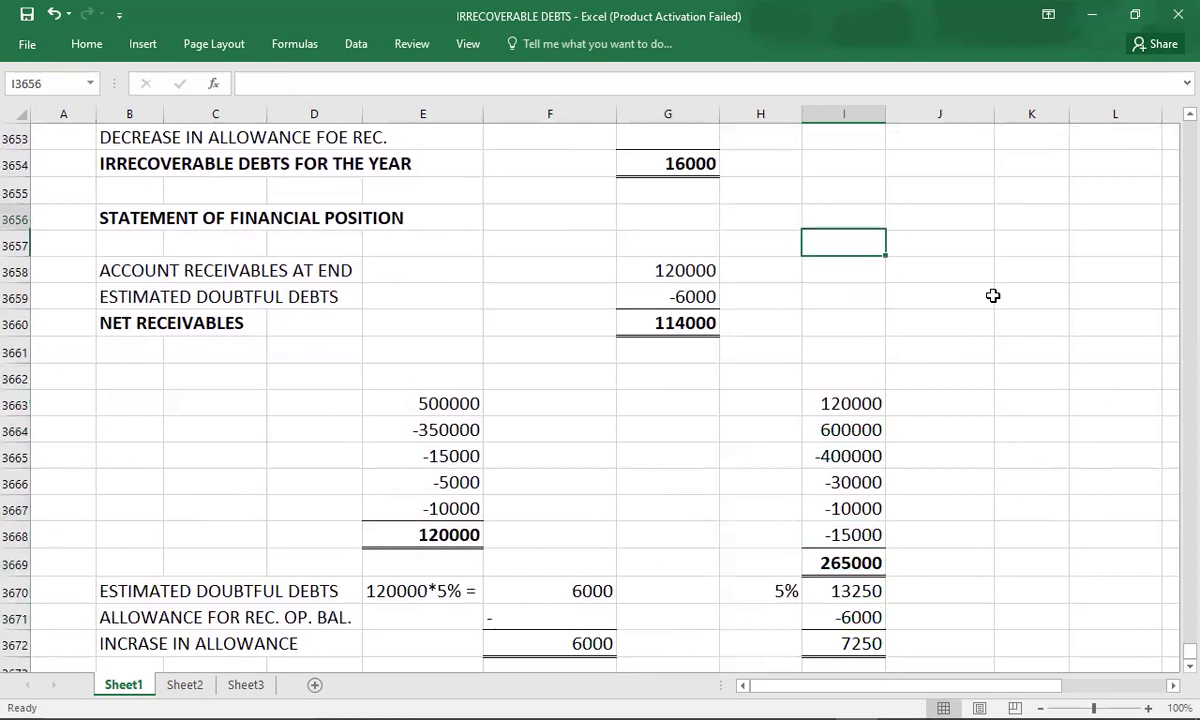
key("Up")
key("Up")
key("Up")
key("Up")
key("Up")
key("Up")
key("Up")
key("Up")
key("Up")
key("Up")
key("Down")
key("Down")
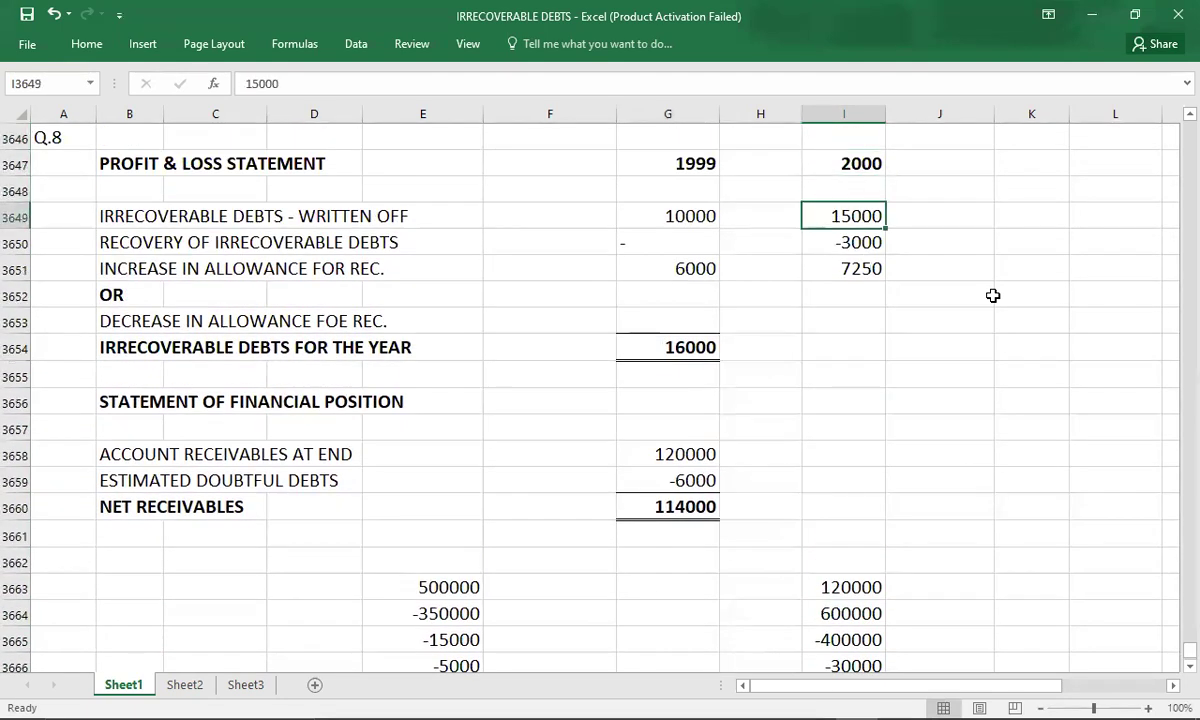
key("shift+Down")
key("shift+Down")
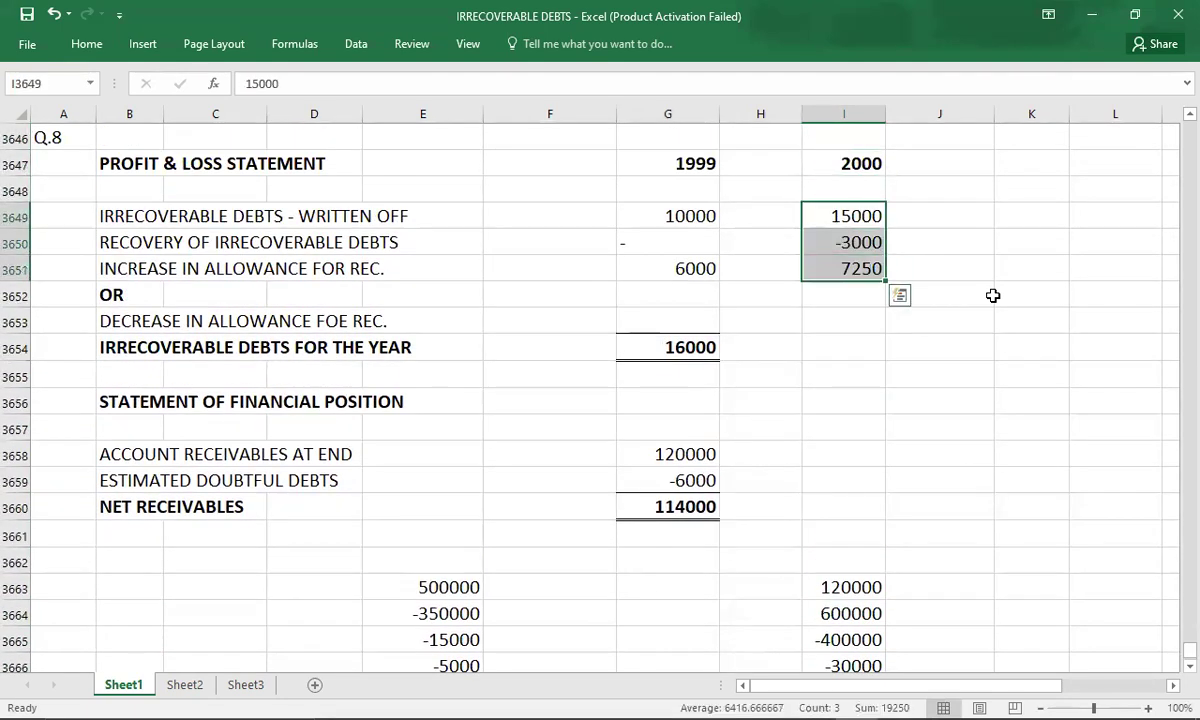
key("Down")
key("Down")
key("Down")
key("Down")
key("Down")
type("19250")
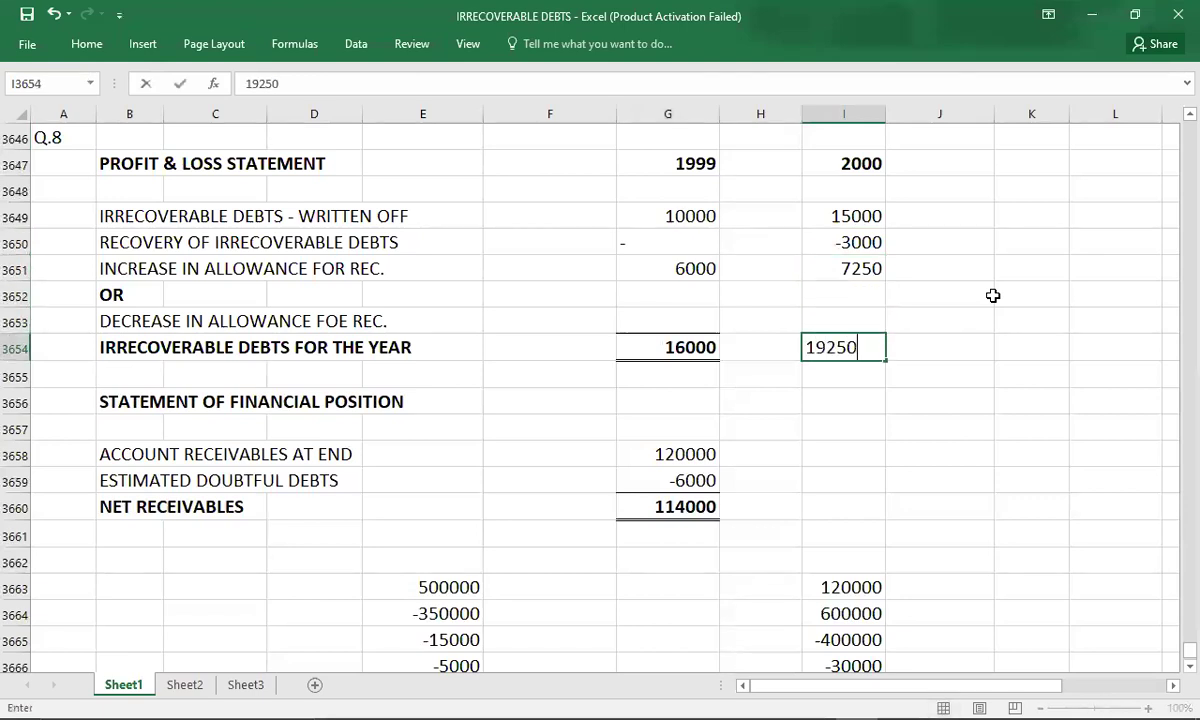
key("Left")
key("Right")
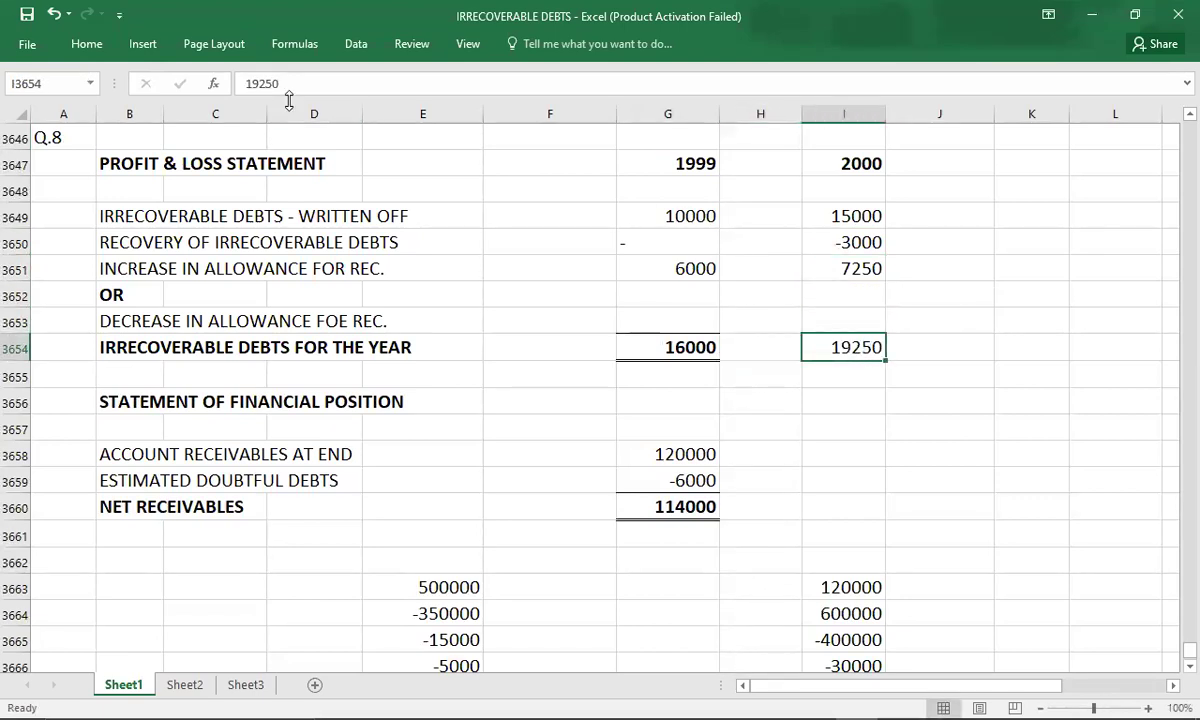
Step: Format the 2000 irrecoverable debts total in I3654 in bold with a top and double bottom border
left_click(103, 50)
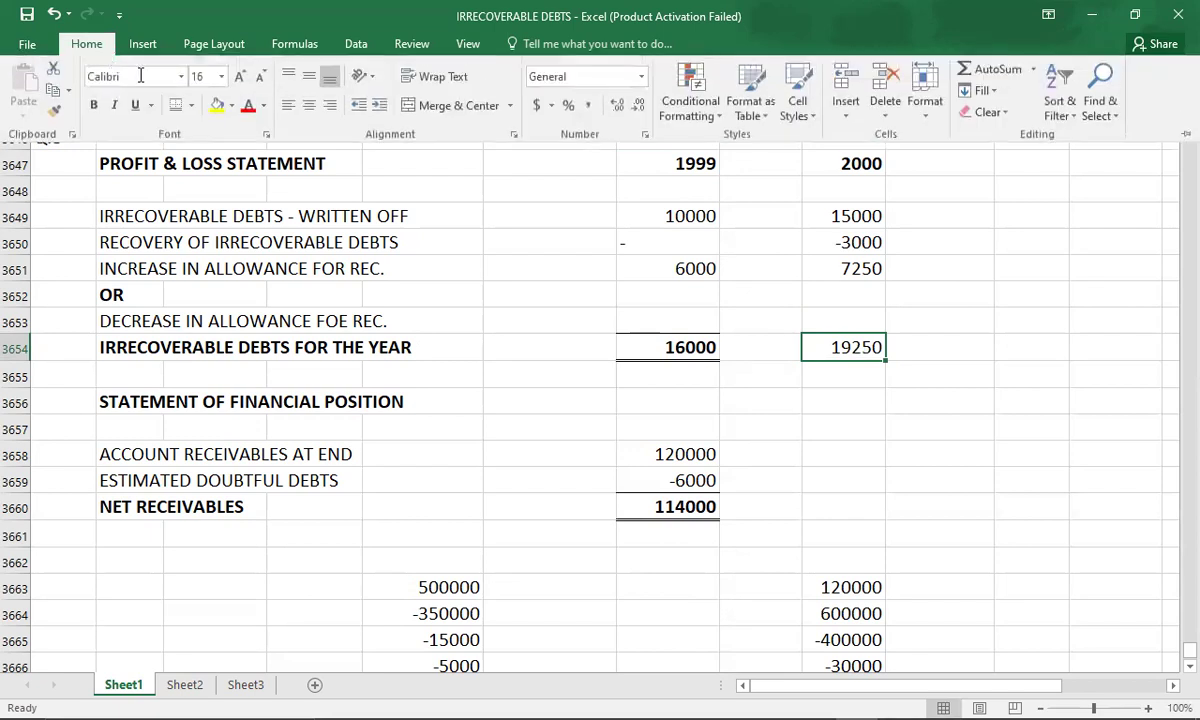
left_click(502, 393)
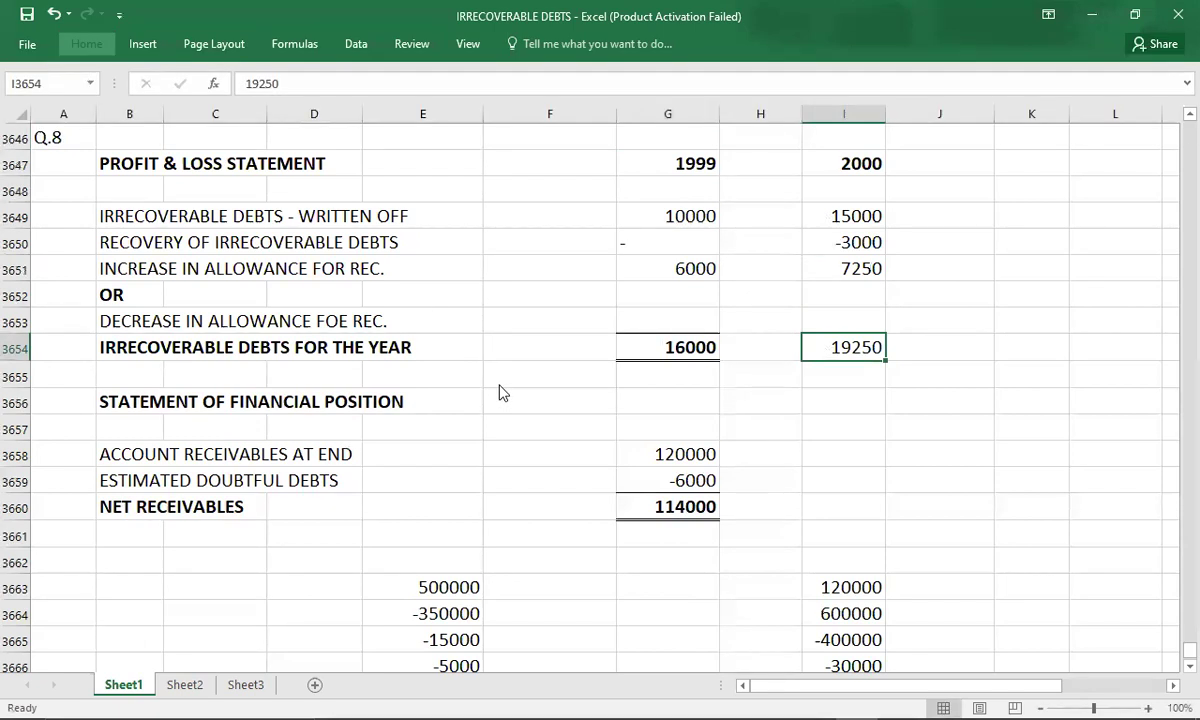
left_click(501, 385)
left_click(812, 359)
key("ctrl+b")
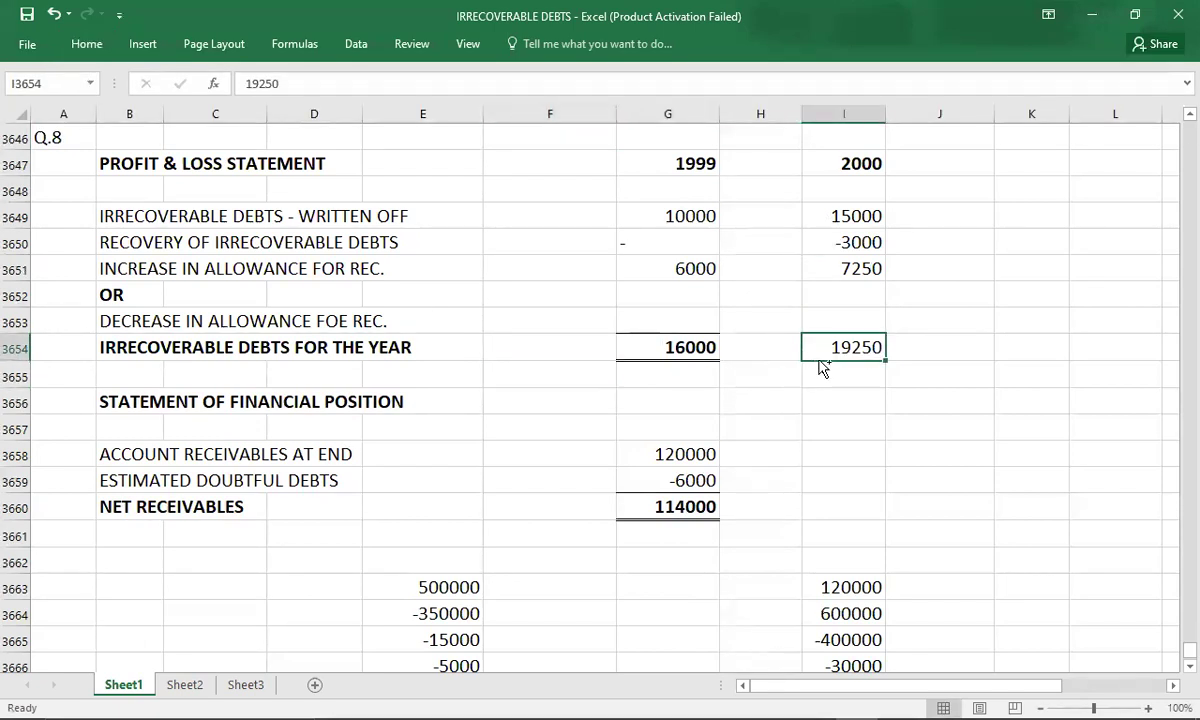
Step: Enter the 2000 account receivables at end as 265000 in I3658 and the estimated doubtful debts as -13250 in I3659
left_click(858, 446)
key("Down")
key("Down")
key("Down")
key("Down")
key("Down")
key("Down")
key("Down")
key("Down")
key("Down")
key("Down")
key("Down")
key("Down")
key("Down")
key("Down")
key("Down")
key("Down")
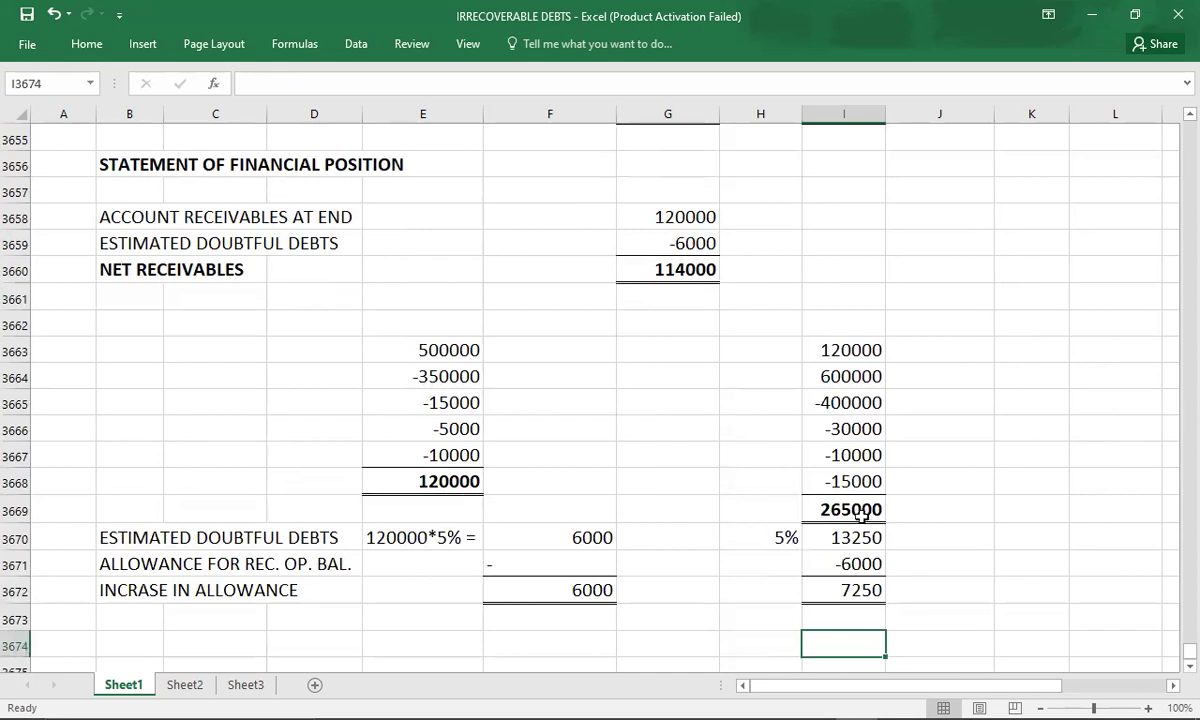
left_click(840, 222)
type("265000")
key("Return")
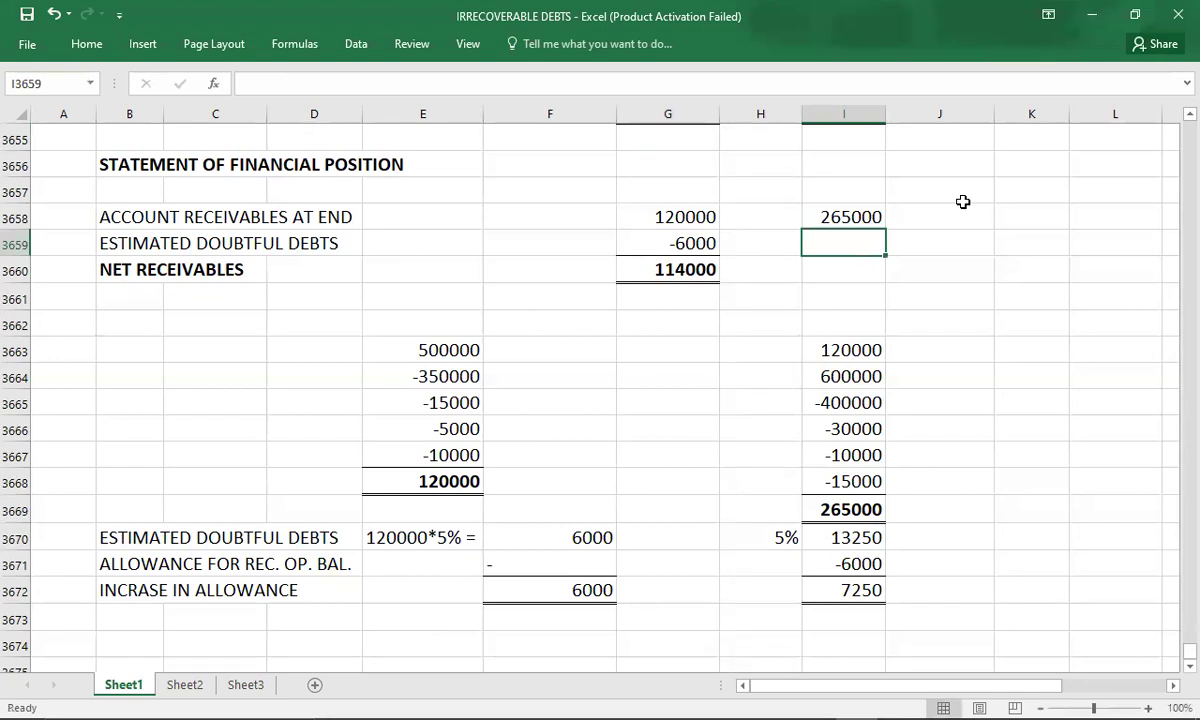
type("-")
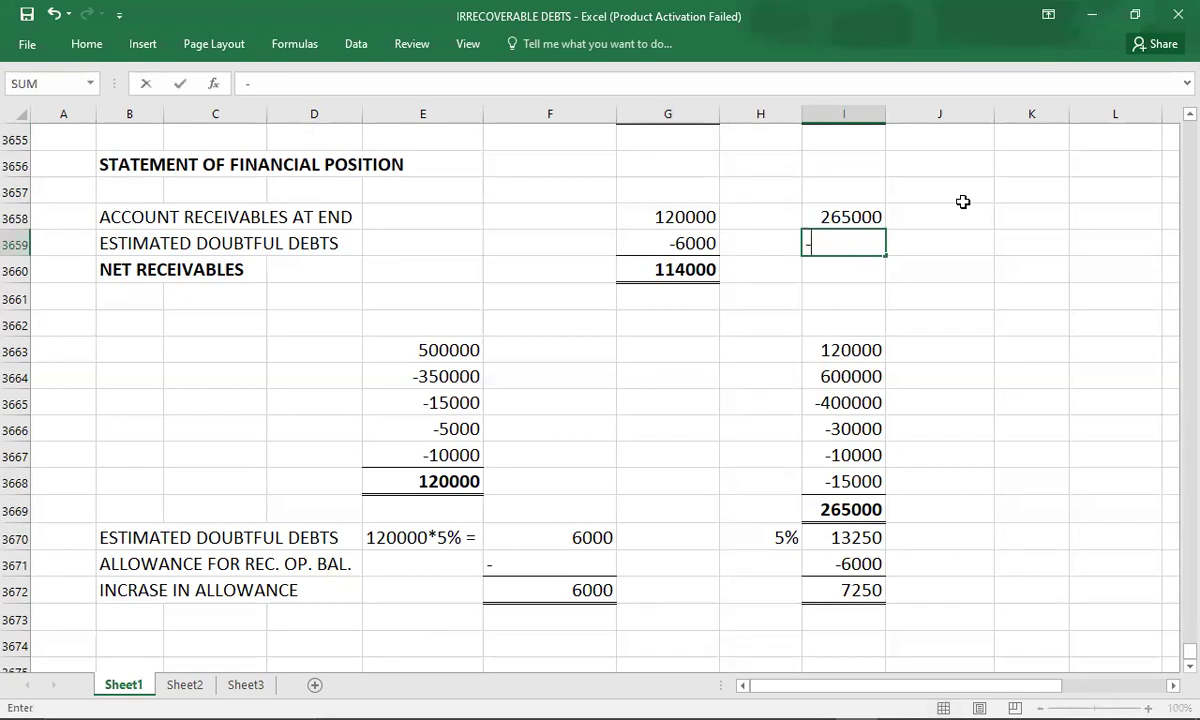
type("13250")
key("Return")
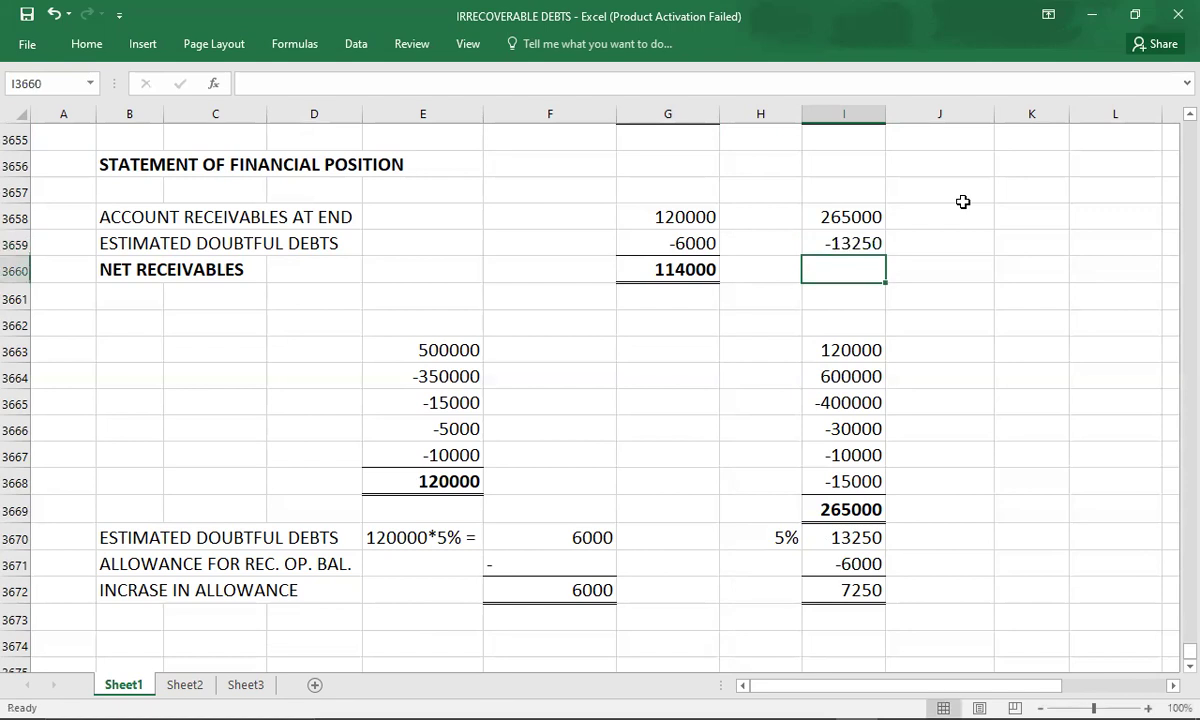
Step: Sum I3658:I3659 and enter 251750 in I3660 as the 2000 net receivables
key("Up")
key("Up")
key("shift+Down")
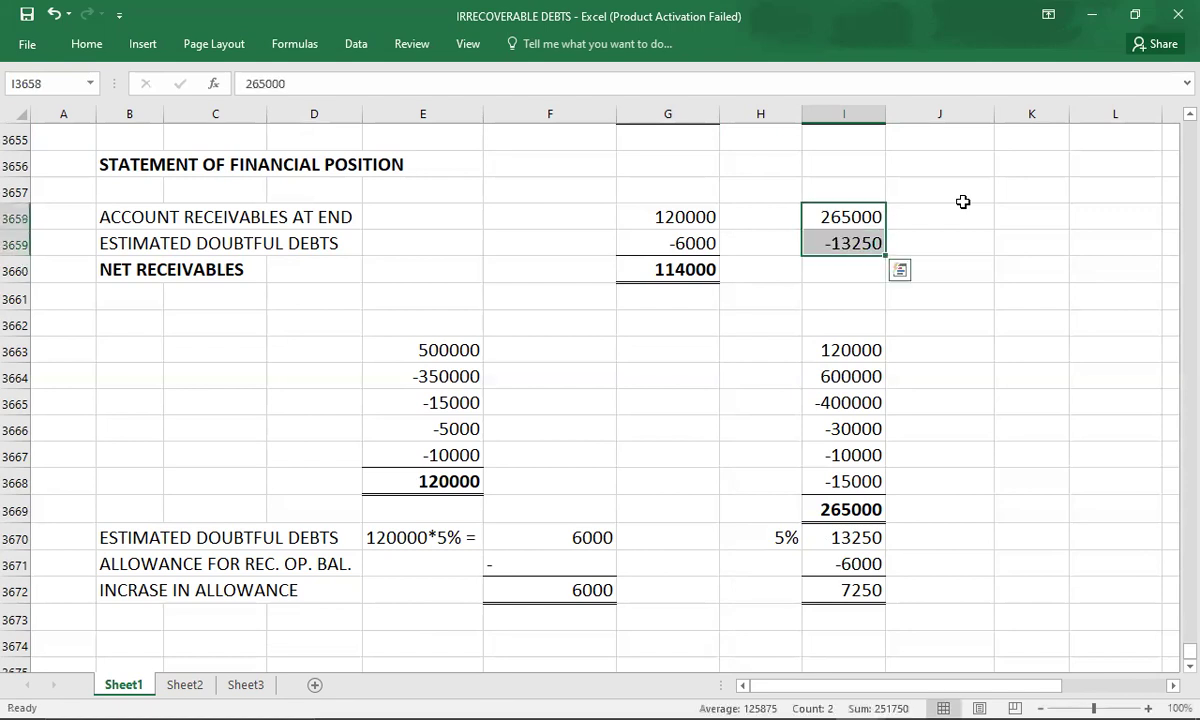
key("Down")
key("Down")
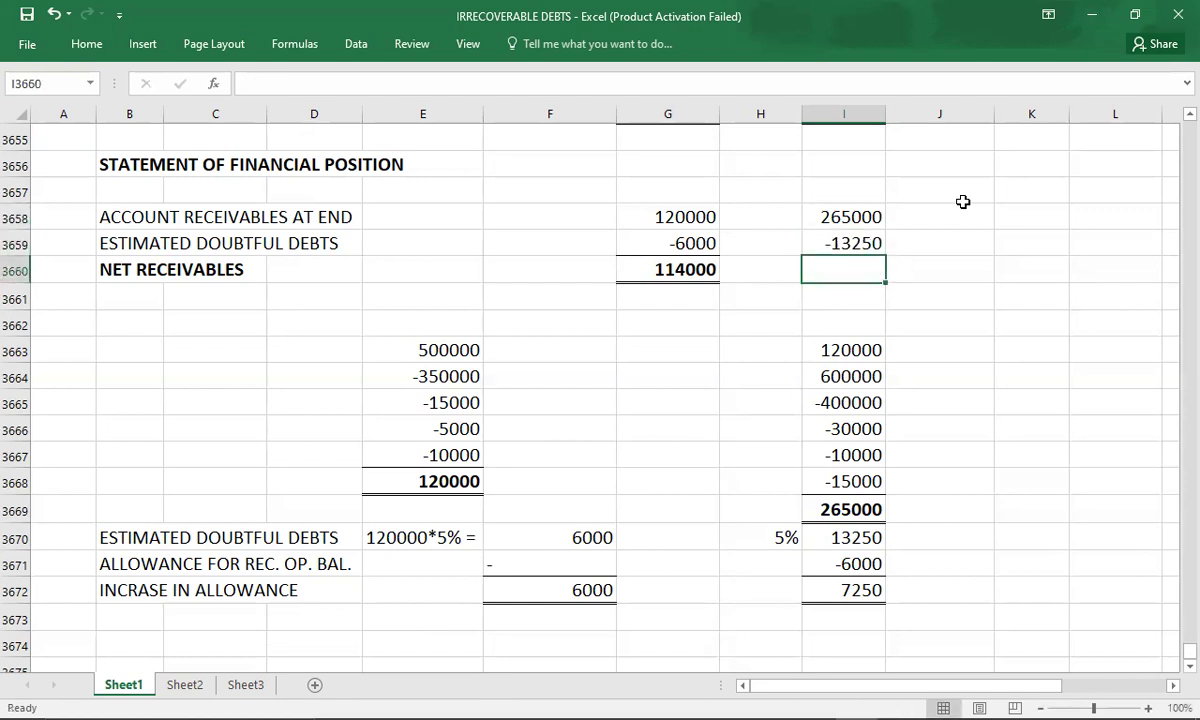
type("251750")
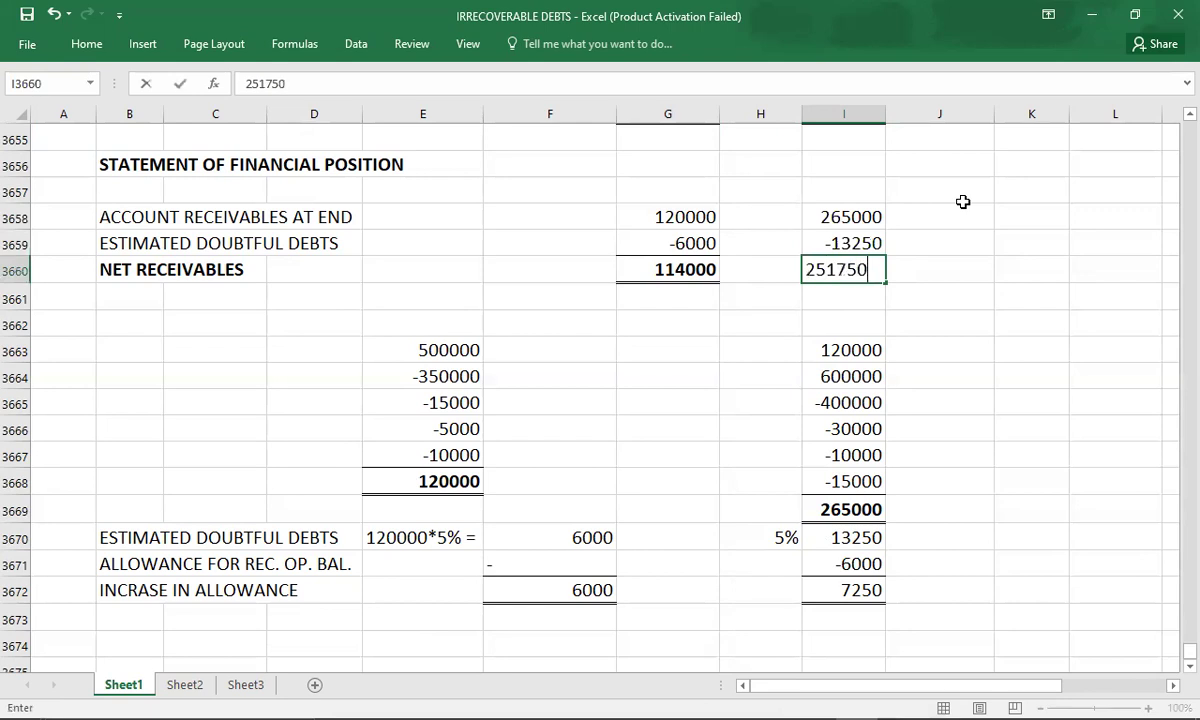
key("Left")
key("Right")
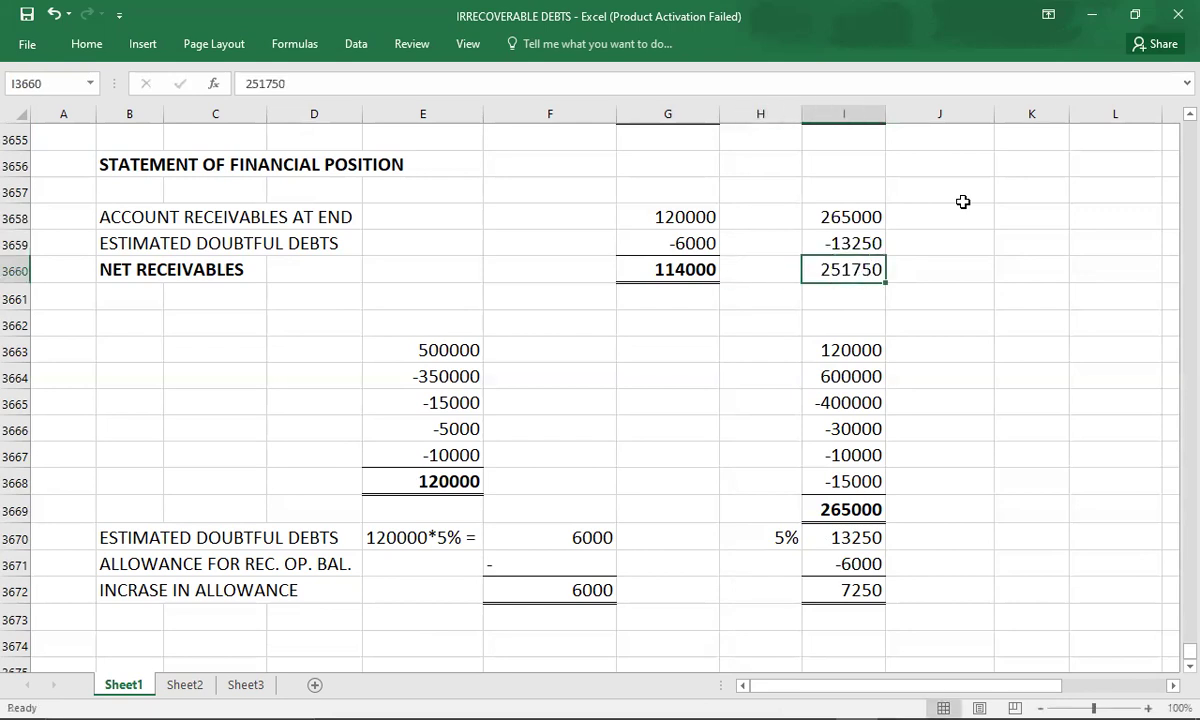
Step: Format the 2000 net receivables total in I3660 in bold with a top and double bottom border
left_click(100, 45)
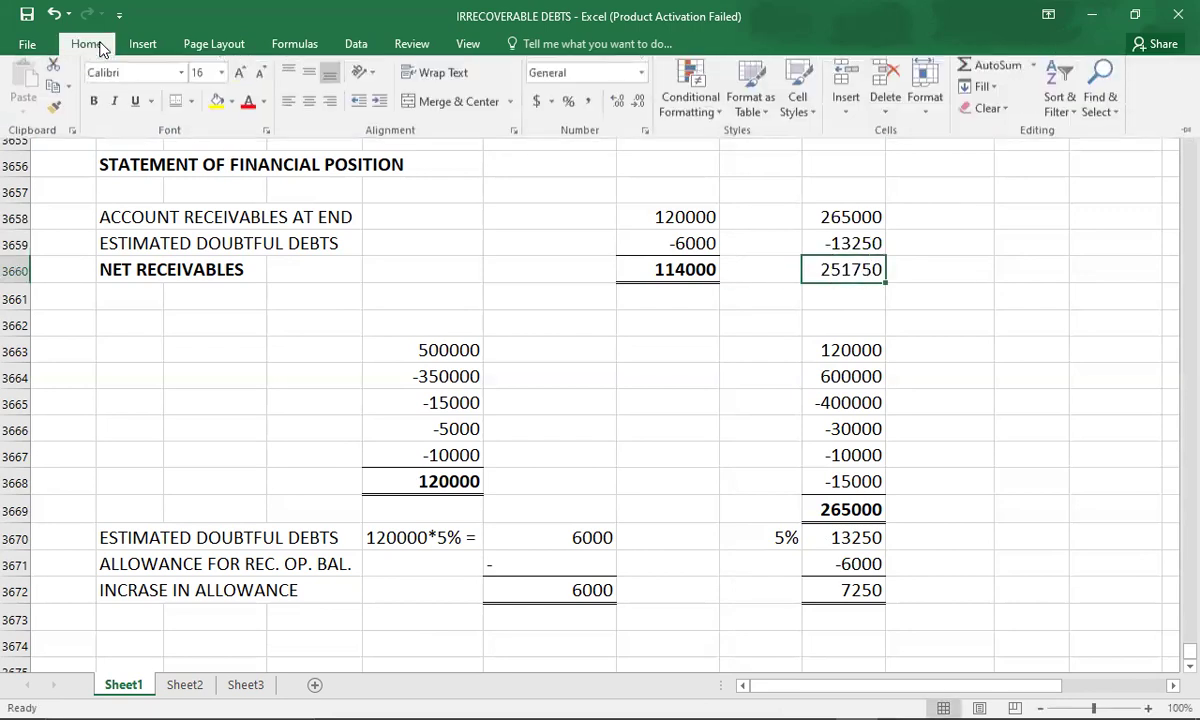
left_click(620, 320)
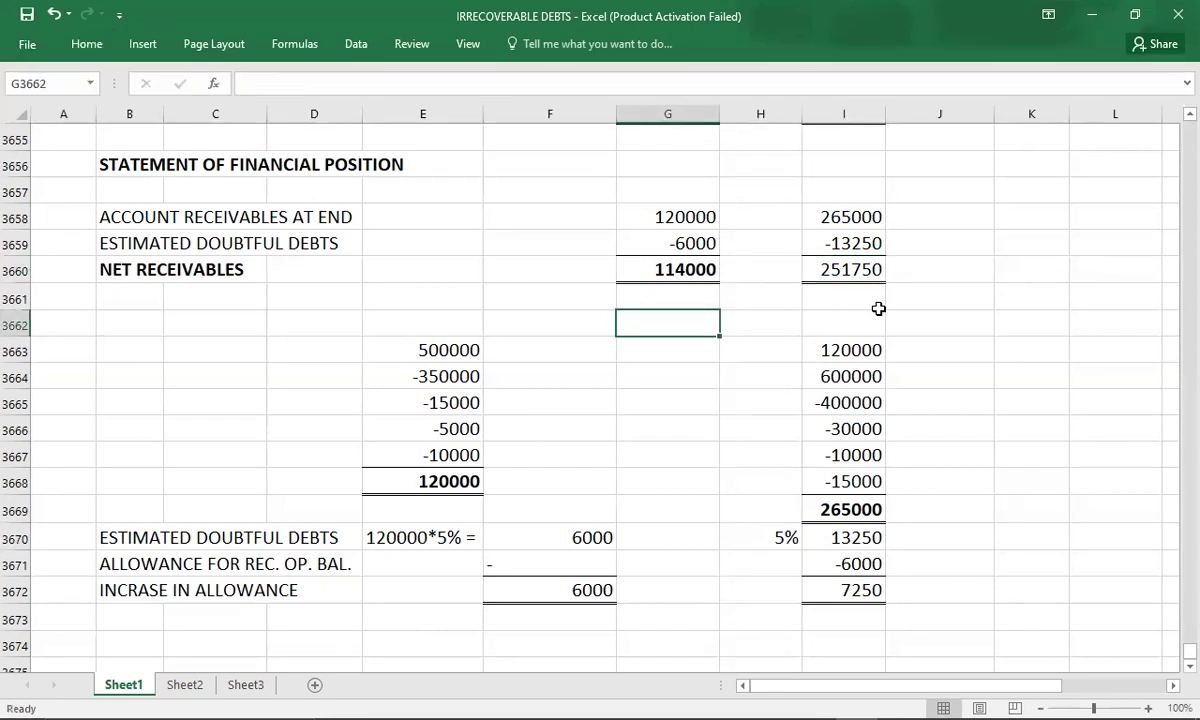
left_click(849, 276)
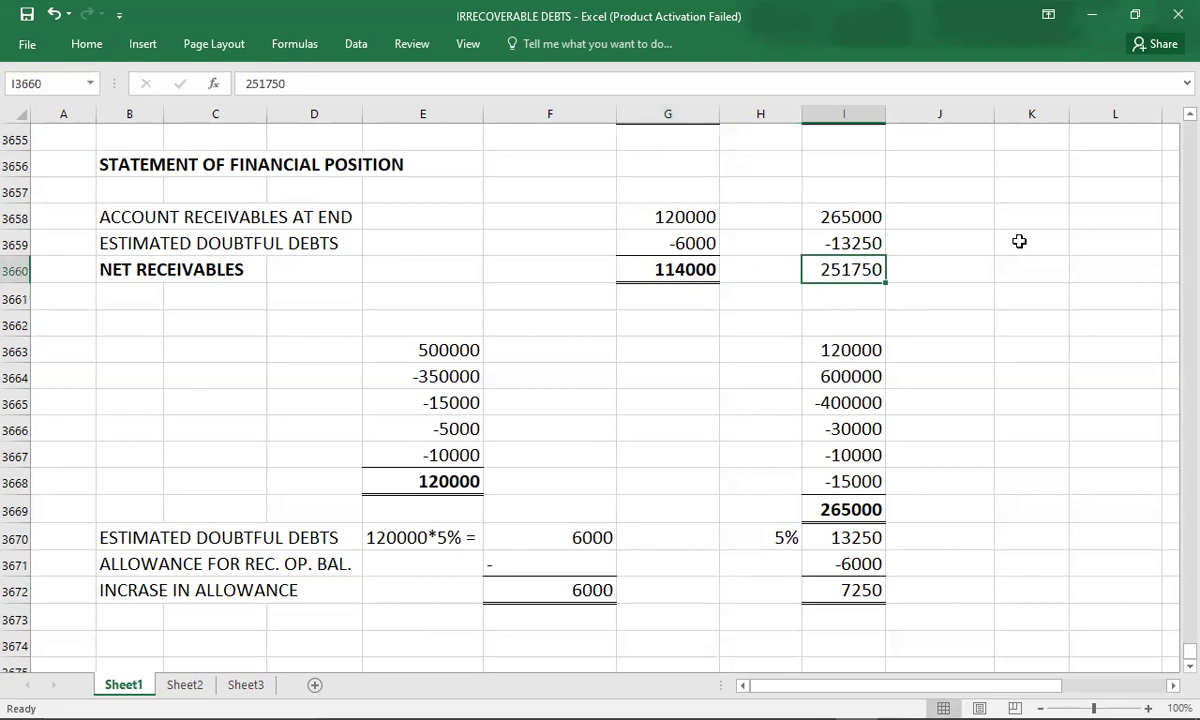
Step: Review the completed Q.8 profit and loss statement and statement of financial position for 1999 and 2000
left_click(980, 305)
key("Up")
key("Up")
key("Up")
key("Up")
key("Up")
key("Up")
key("Up")
key("Up")
key("Up")
key("Up")
key("Up")
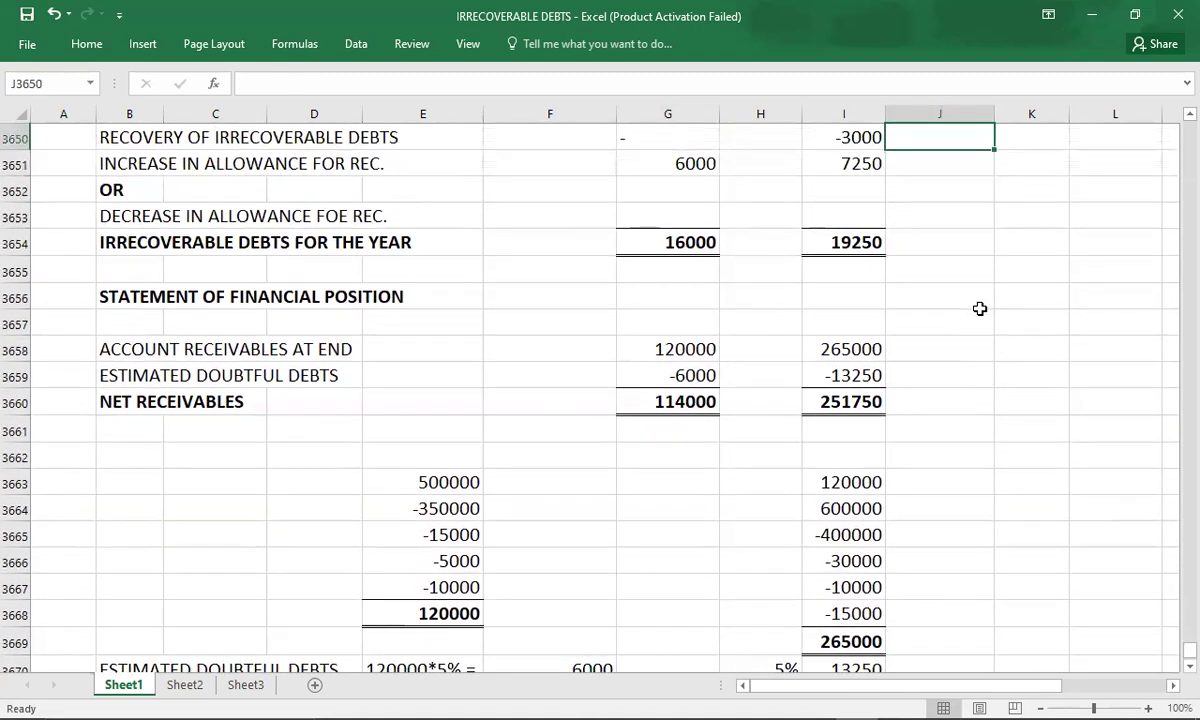
key("Up")
key("Up")
key("Up")
key("Up")
key("Up")
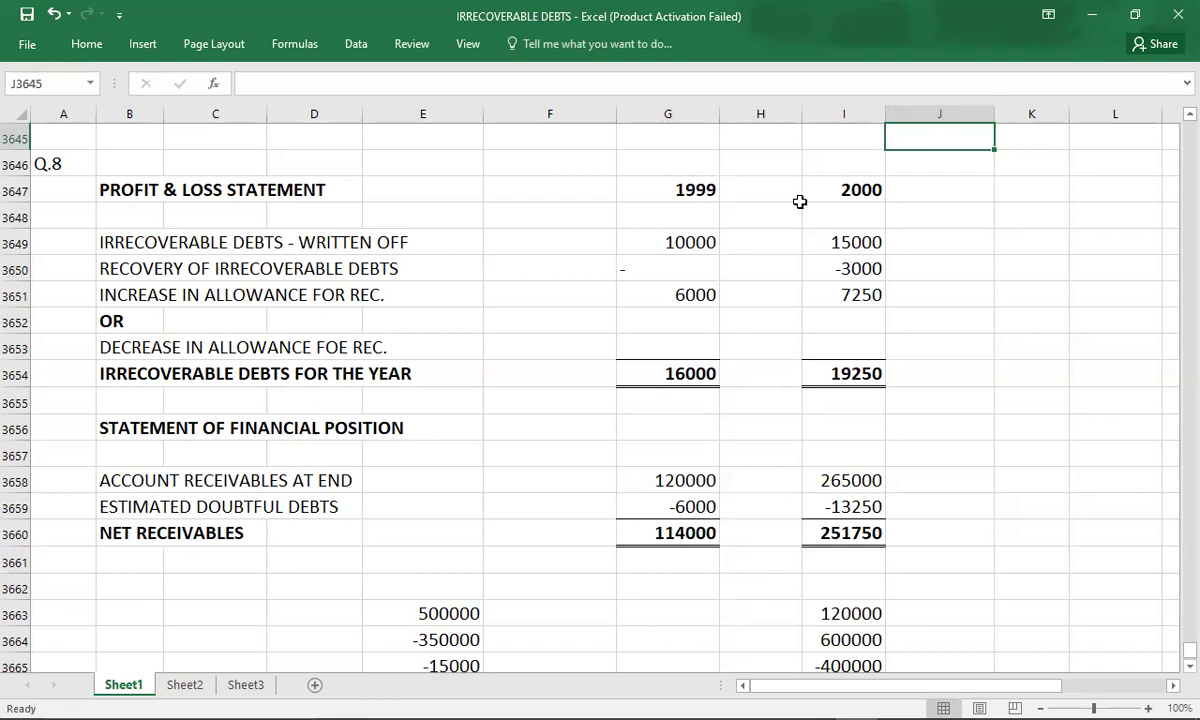
left_click(752, 192)
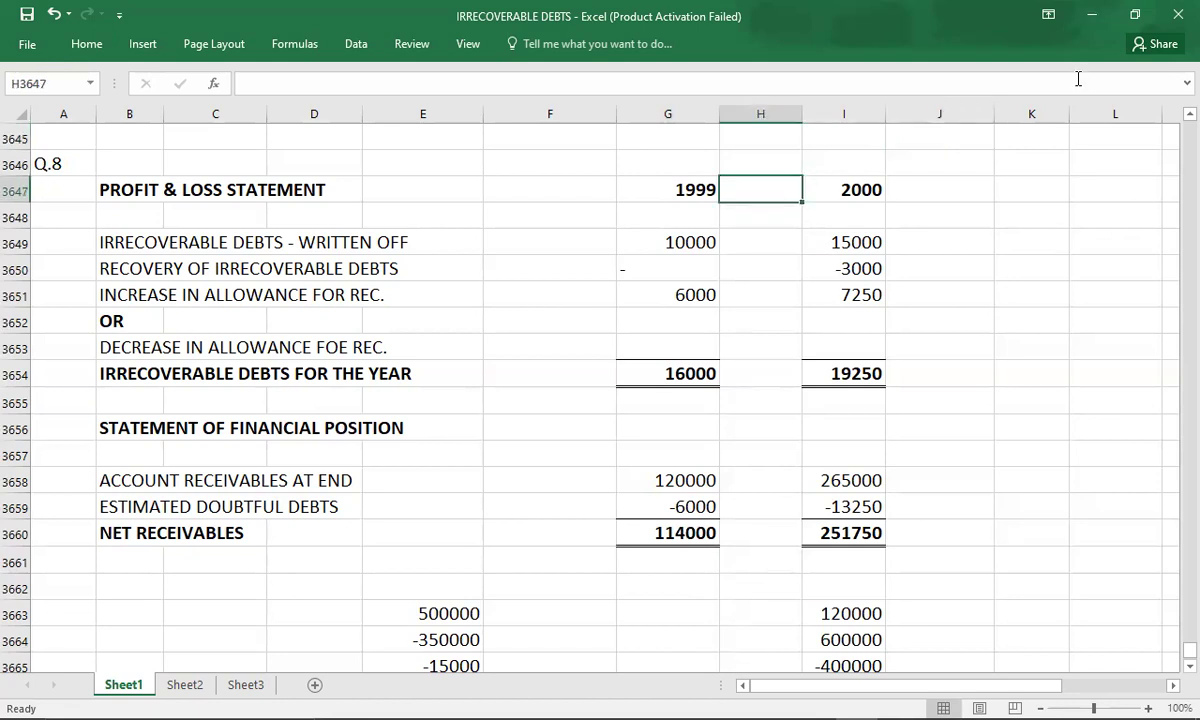
Step: Consult Q.9 in the PDF and enter the written-off debts working "2385+1234 =" in F3677 and 3619 in G3677
key("alt+Tab")
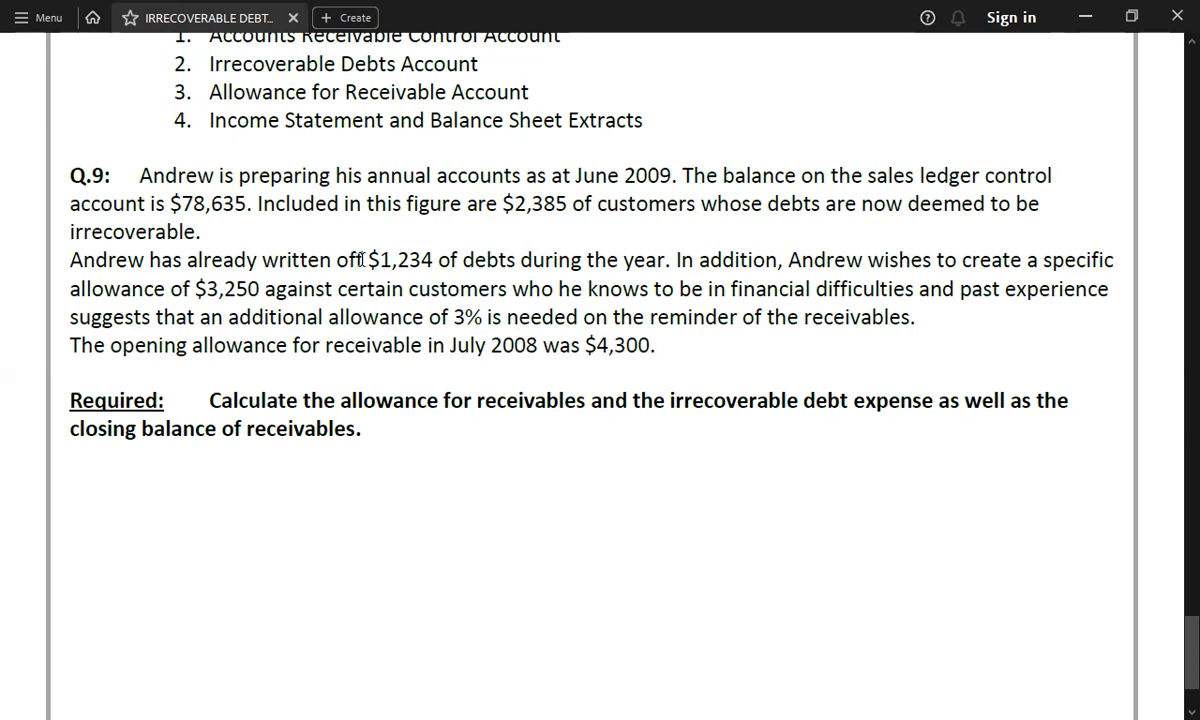
key("alt+Tab")
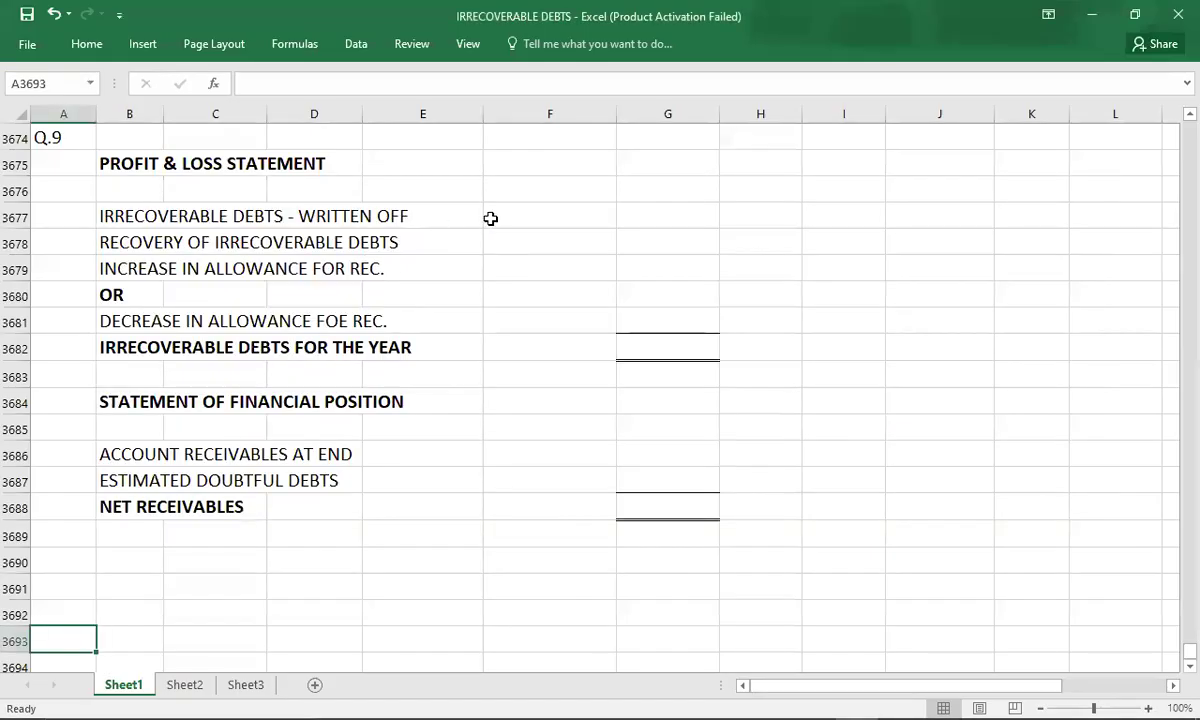
left_click(491, 218)
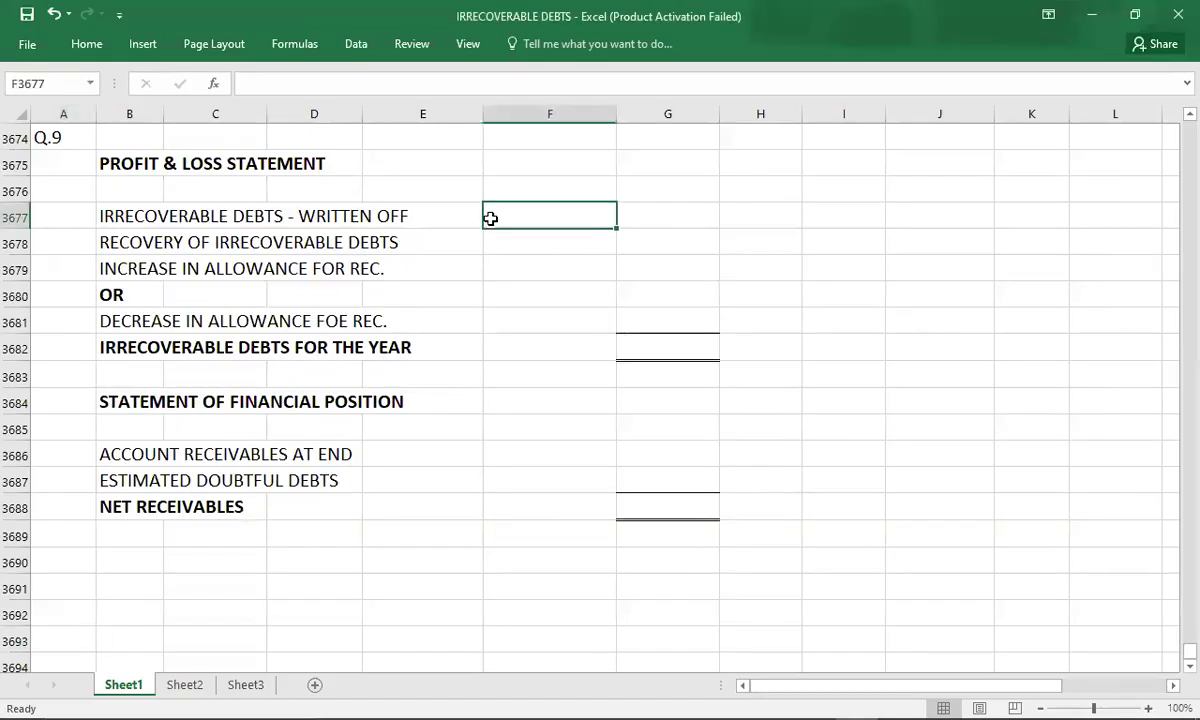
type("2385+12")
key("alt+Tab")
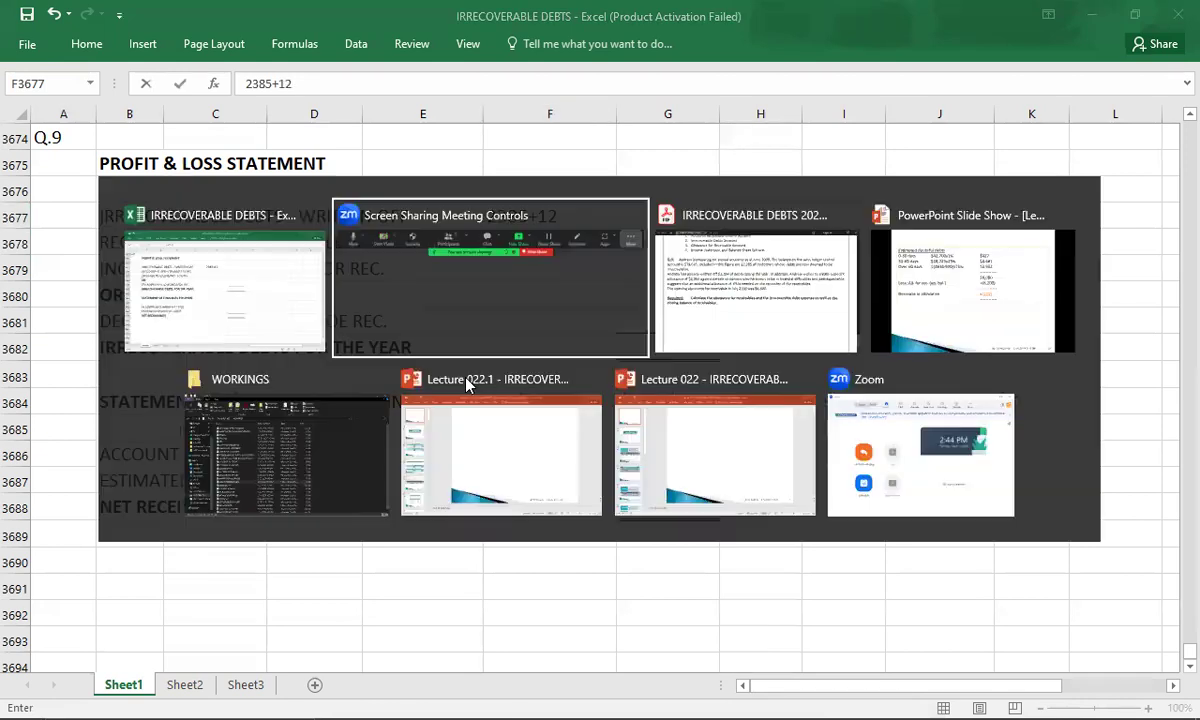
key("alt+Tab")
key("Tab")
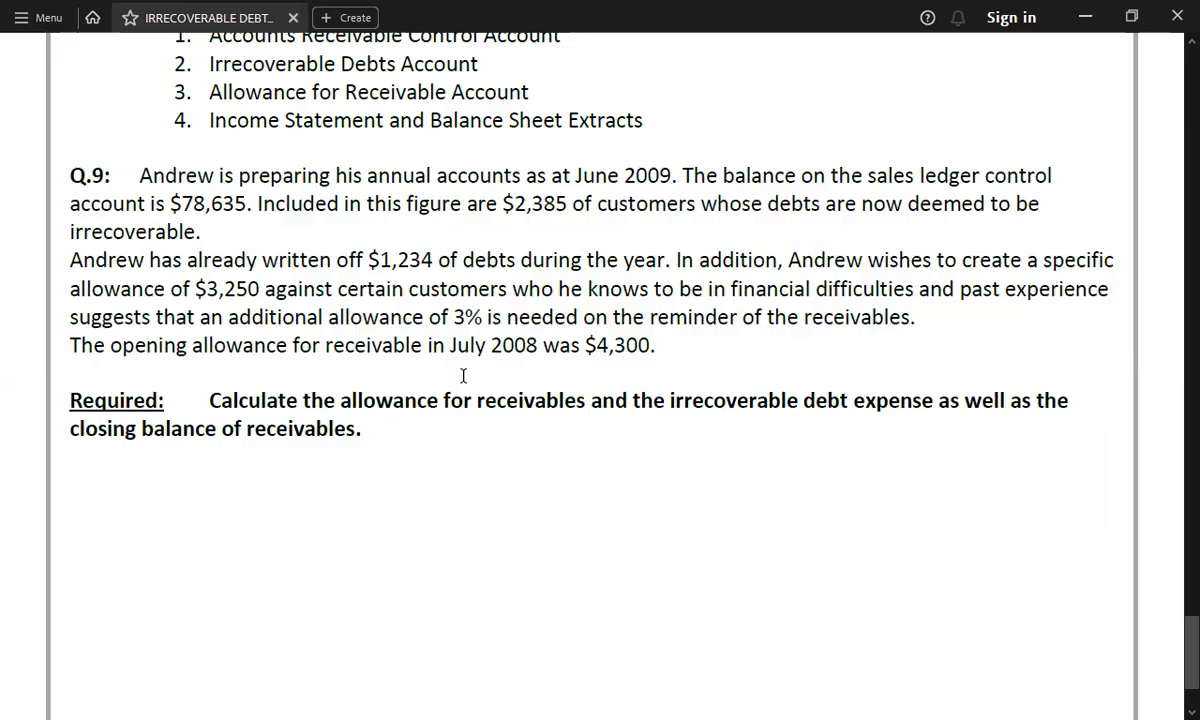
key("alt+Tab")
type("34")
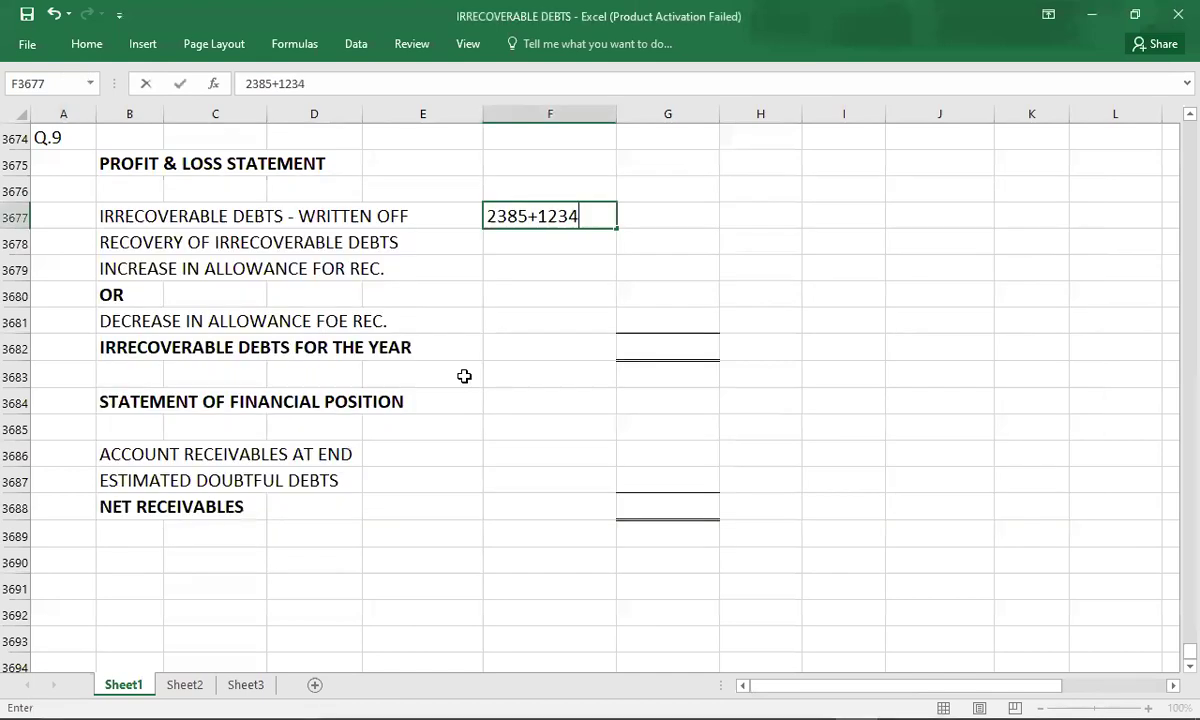
type(" =")
key("Tab")
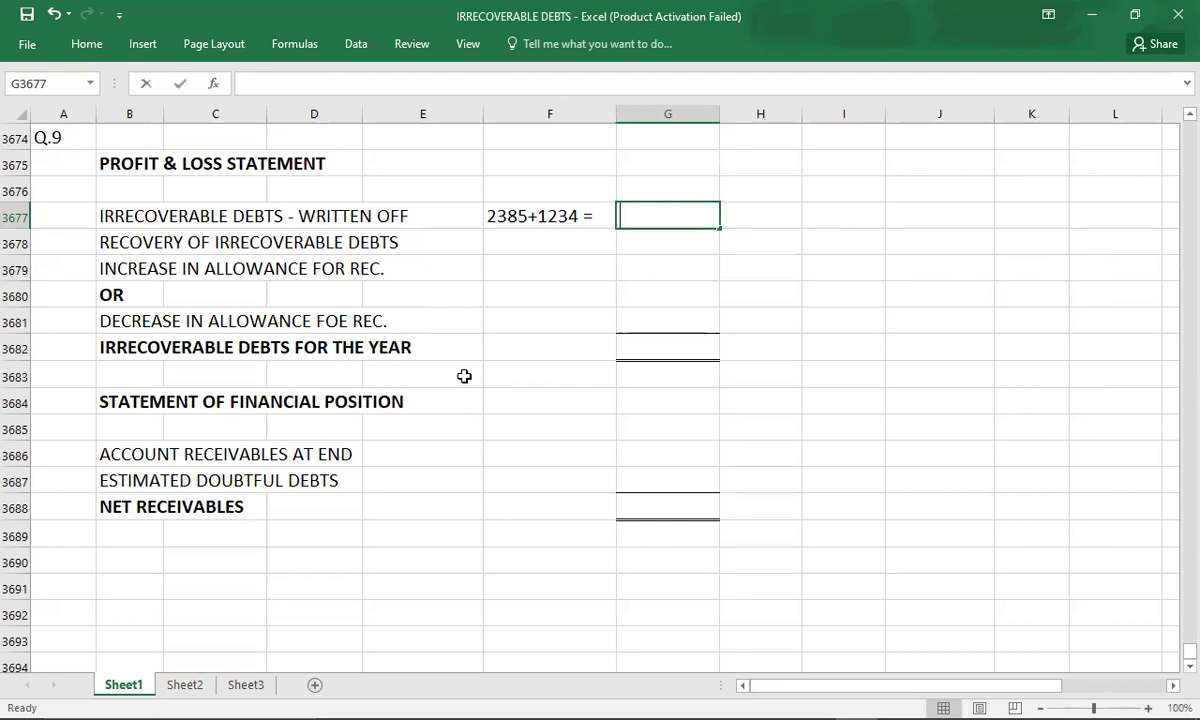
type("3619")
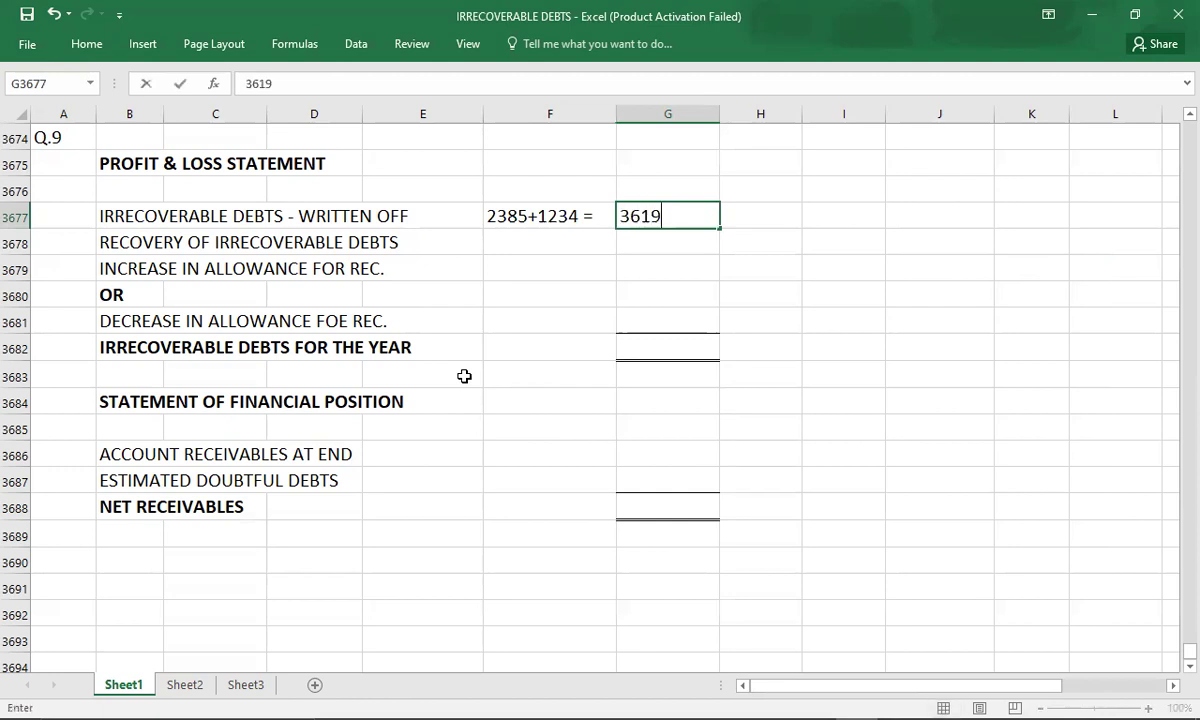
key("Return")
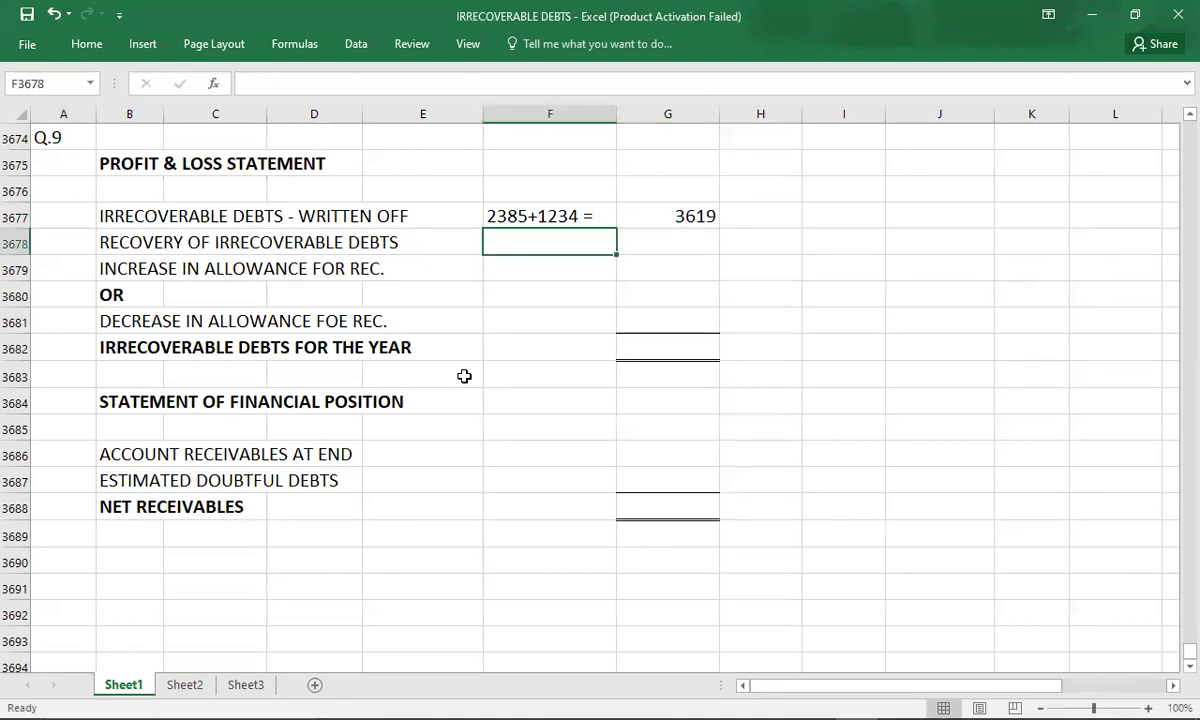
Step: Enter a dash in G3678 for the recovery of irrecoverable debts
key("Right")
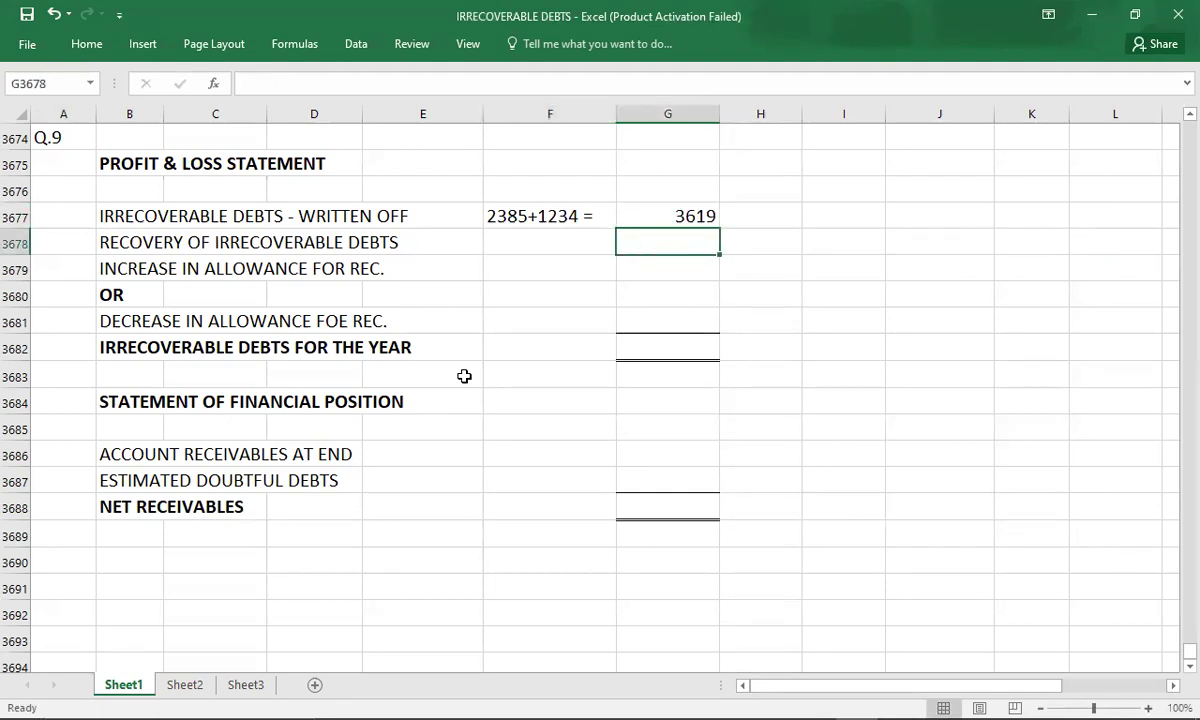
type("-")
key("Return")
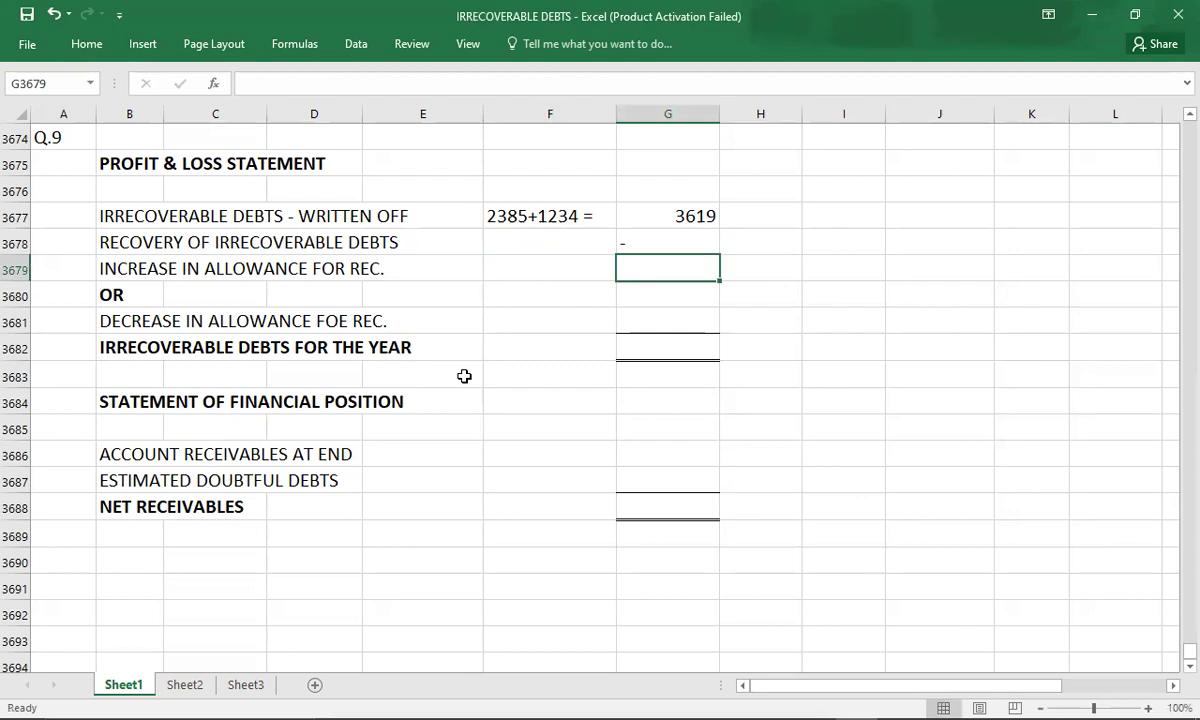
Step: Start a working below the Q.9 statement of financial position by labelling B3691 "A/R"
key("Down")
key("Down")
key("Down")
key("Down")
key("Down")
key("Down")
key("Down")
key("Down")
key("Down")
key("Down")
key("Down")
key("Down")
key("Down")
key("Down")
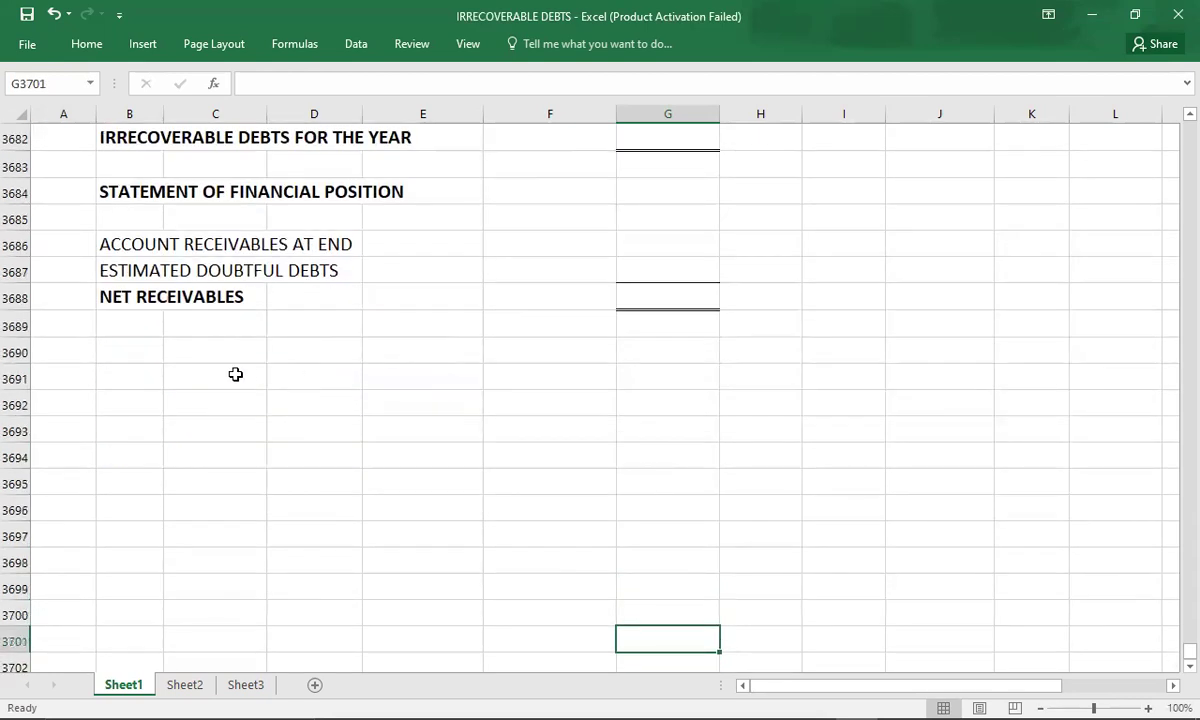
left_click(147, 376)
type("A/R")
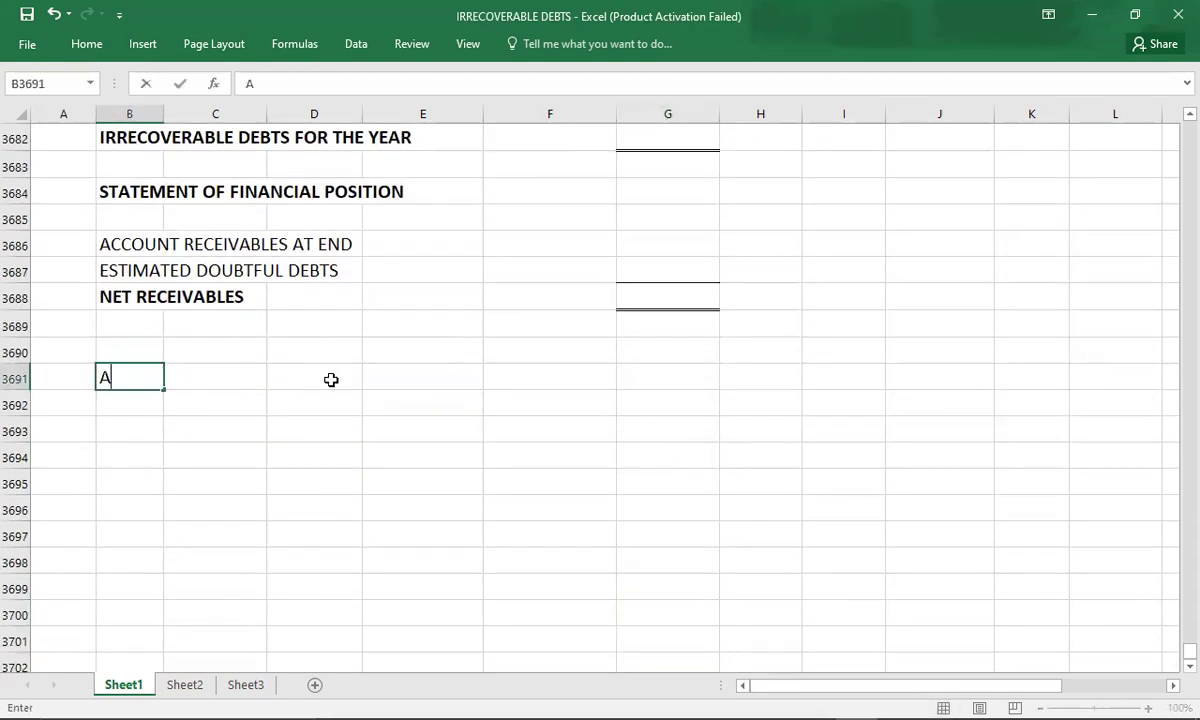
key("Tab")
key("Tab")
key("Tab")
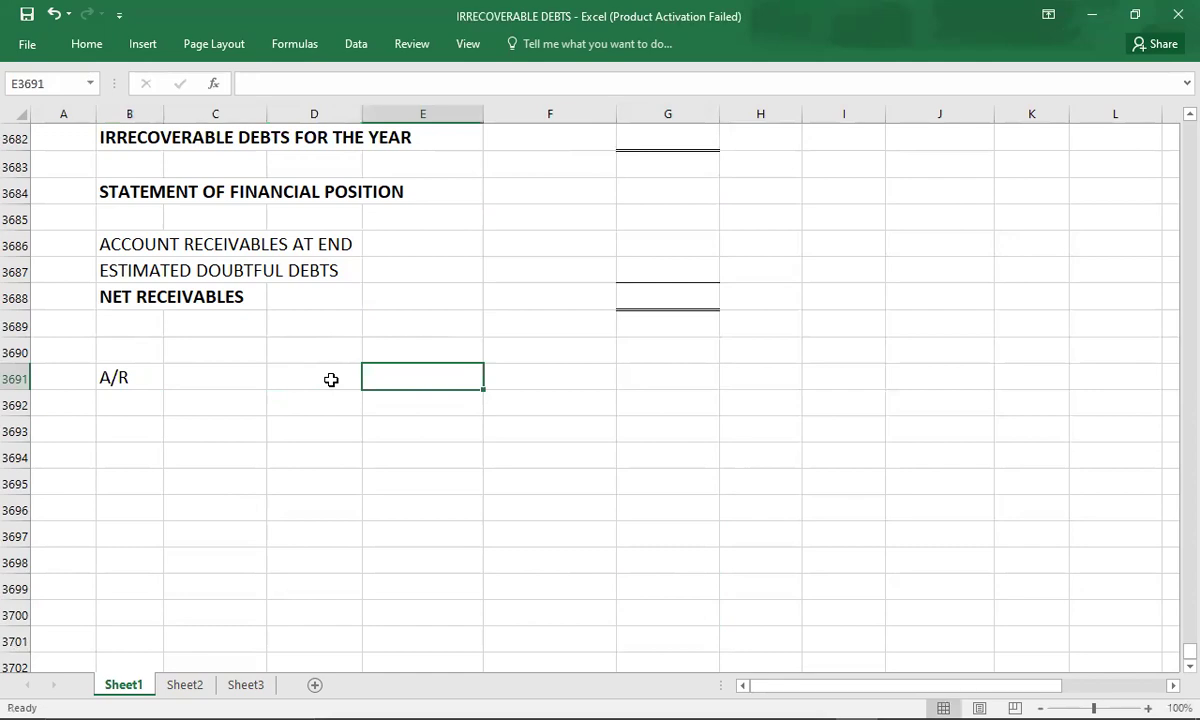
Step: Check the sales ledger control account balance in the PDF and enter 78635 in G3691 of the A/R row
key("alt+Tab")
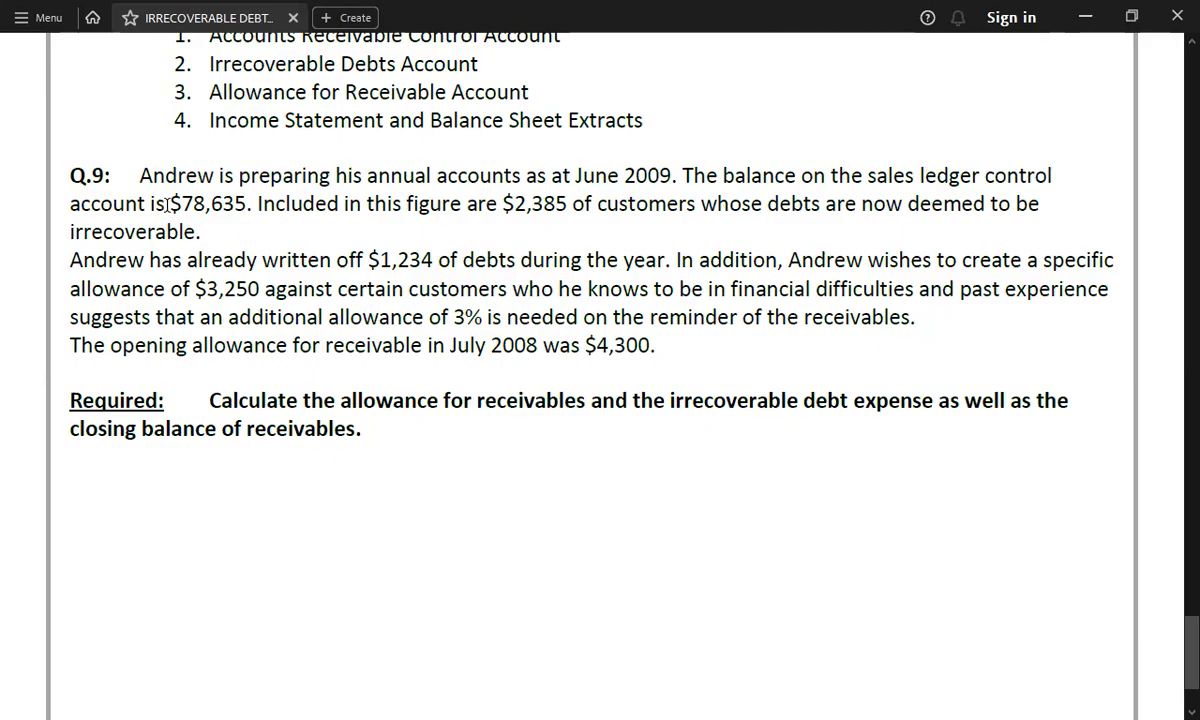
key("alt+Tab")
key("alt+Tab")
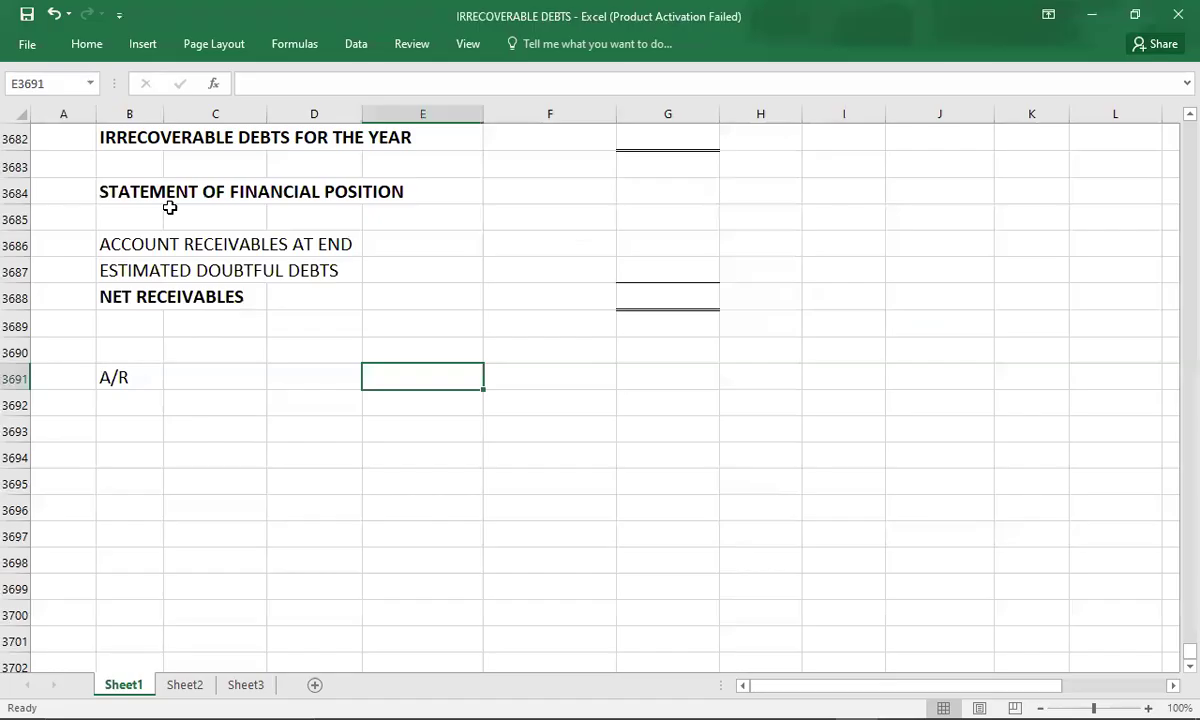
key("Right")
key("Right")
type("7")
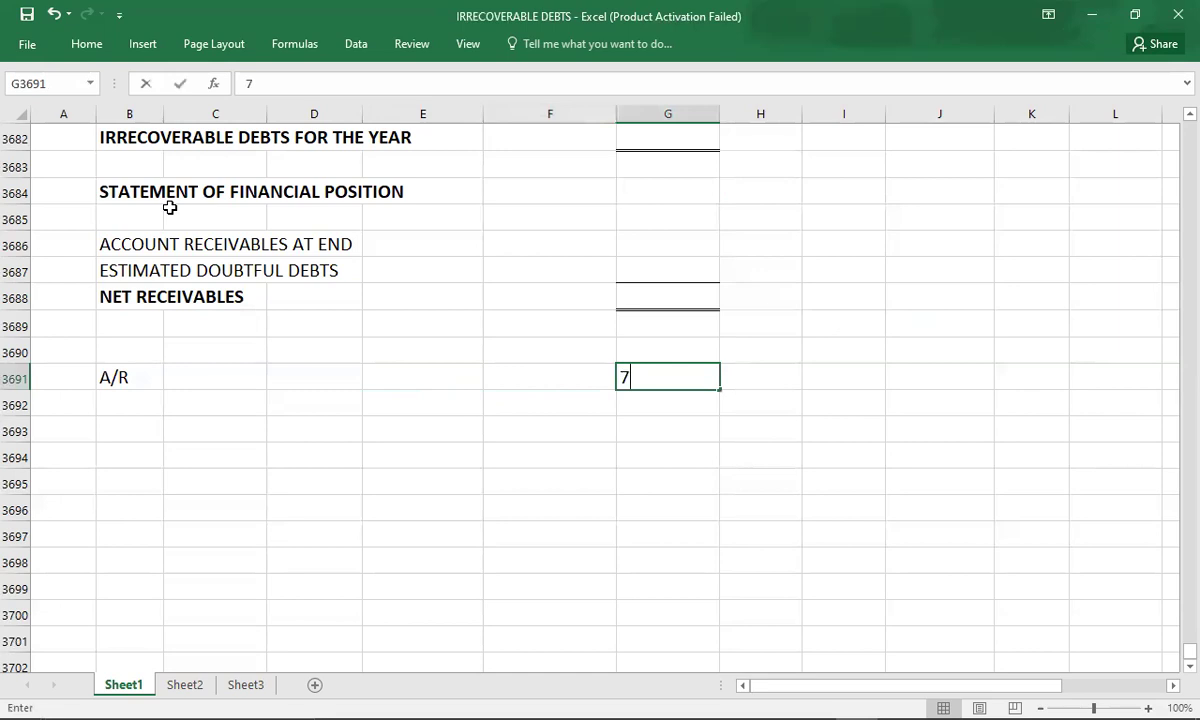
type("8635")
key("Return")
Step: Recheck Q.9 in the PDF and label B3692 "IRRECOVERABLE DEBTS - WRITTEN OFF" under the A/R row
key("Left")
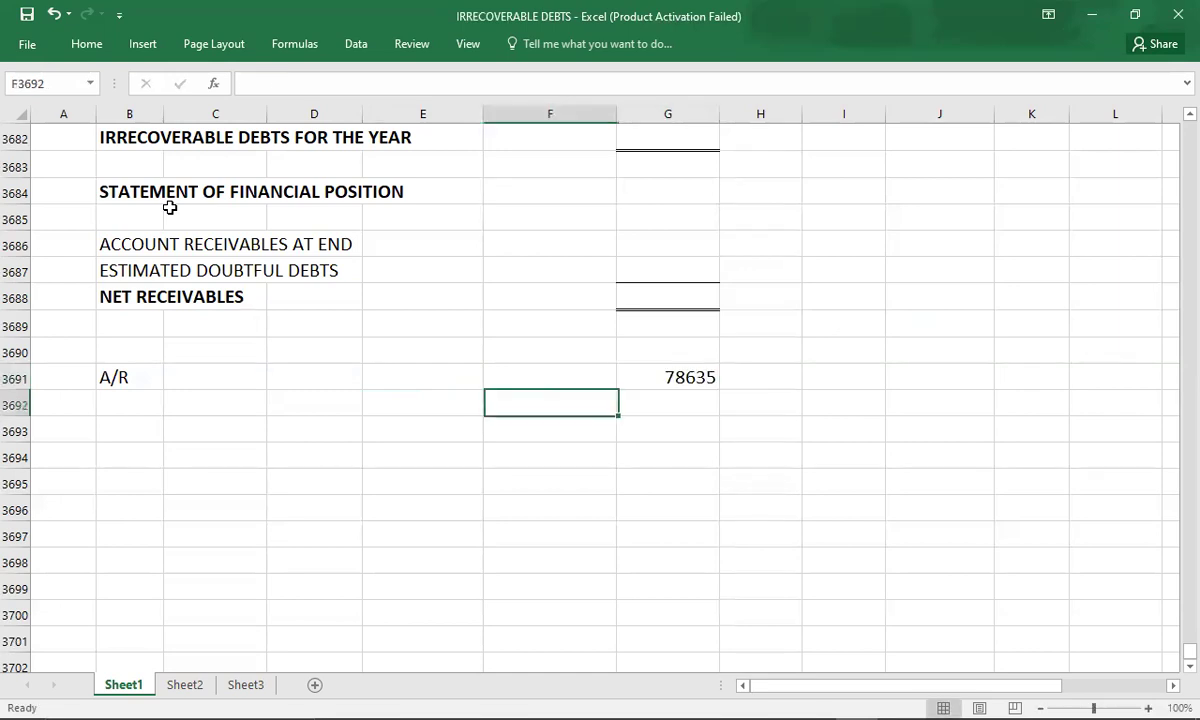
key("Left")
key("Left")
key("Left")
key("Left")
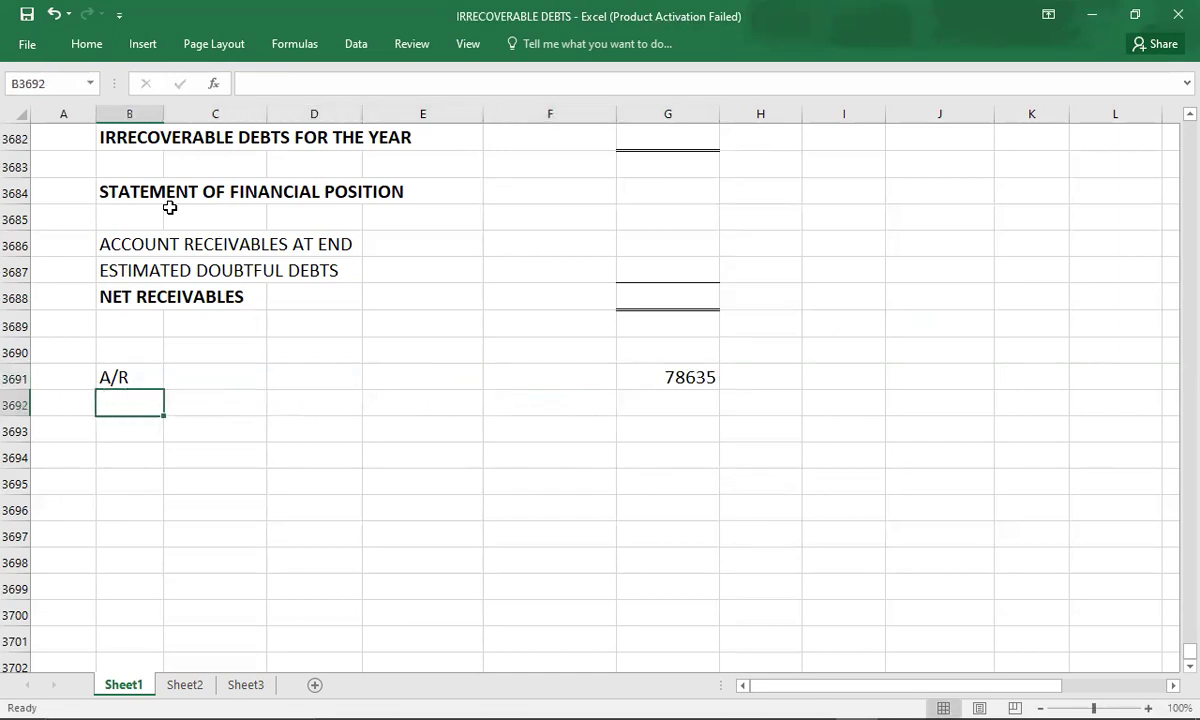
key("alt+Tab")
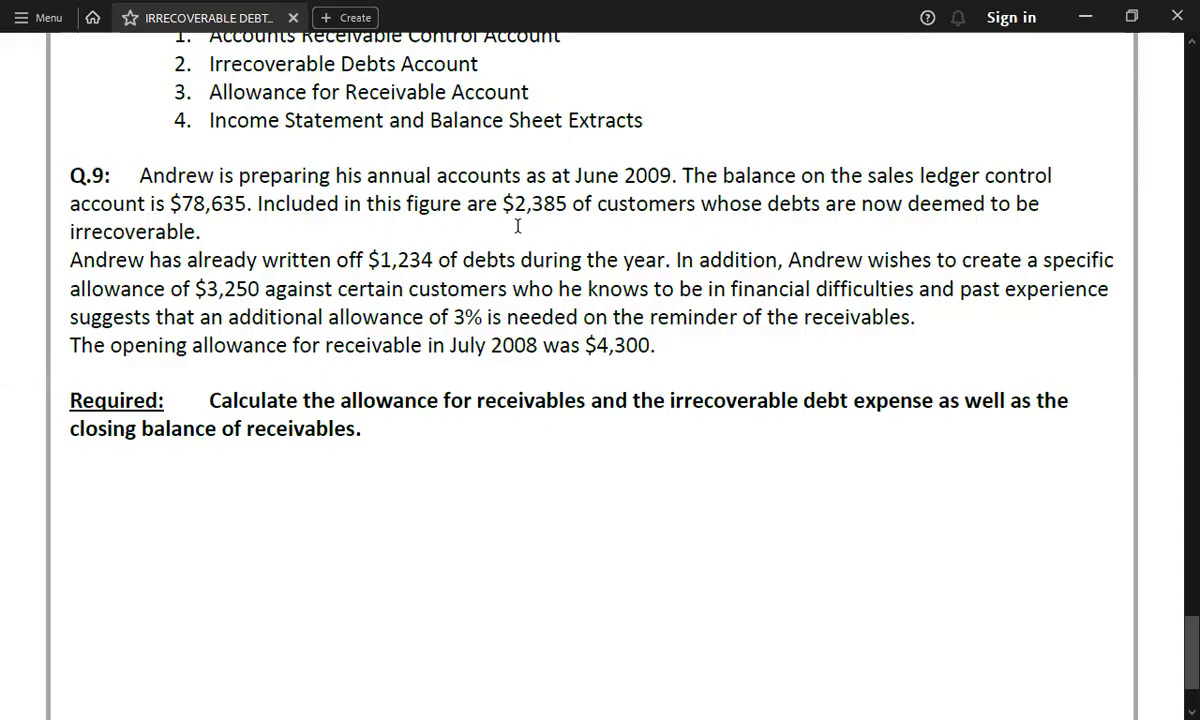
key("alt+Tab")
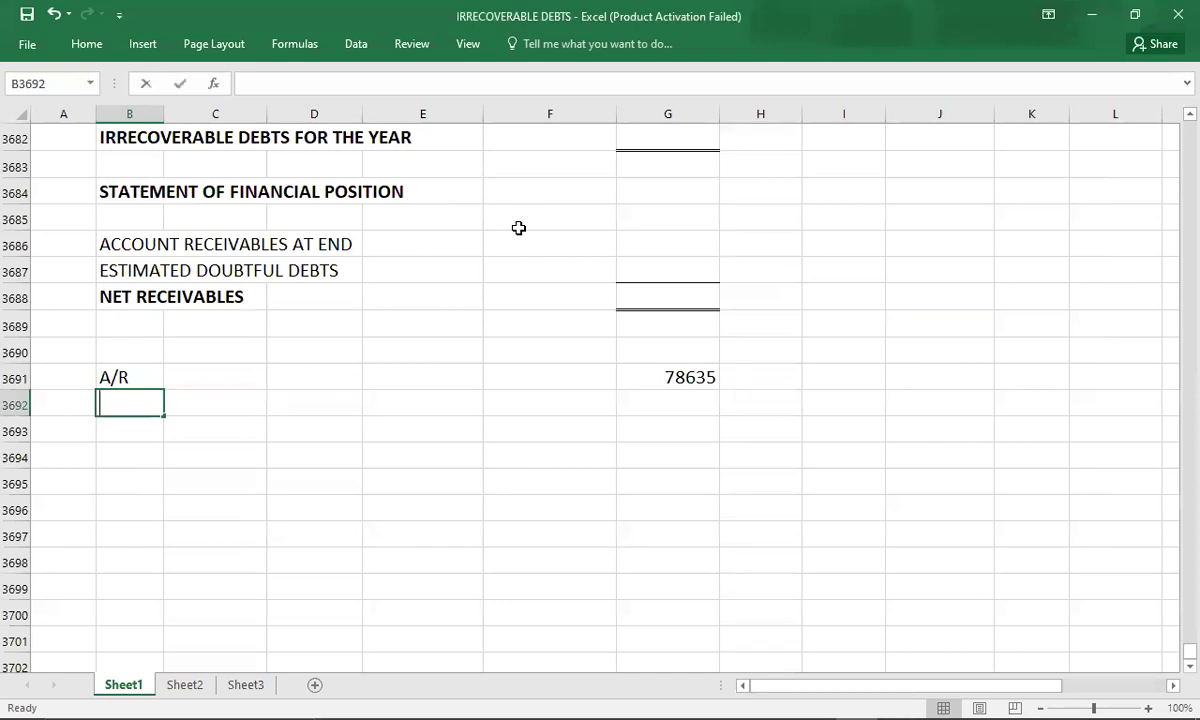
type("WRITT")
key("BackSpace")
key("BackSpace")
key("BackSpace")
key("BackSpace")
key("BackSpace")
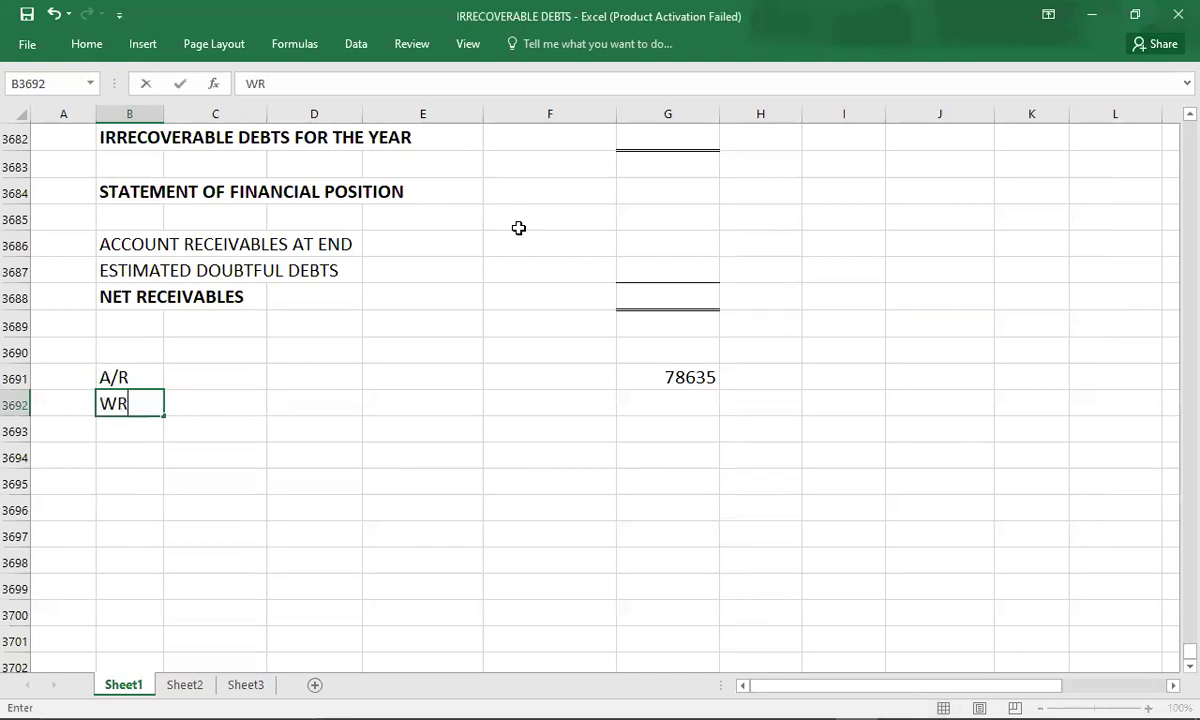
type("IRRECO")
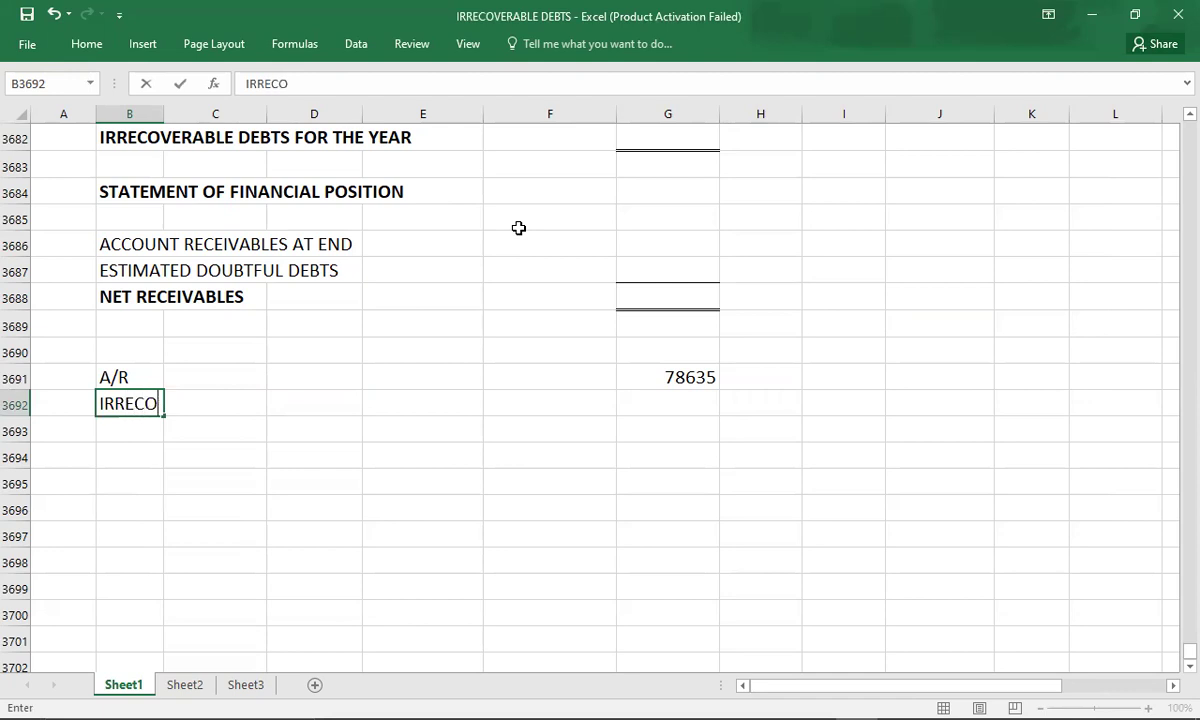
type("VERABLE ")
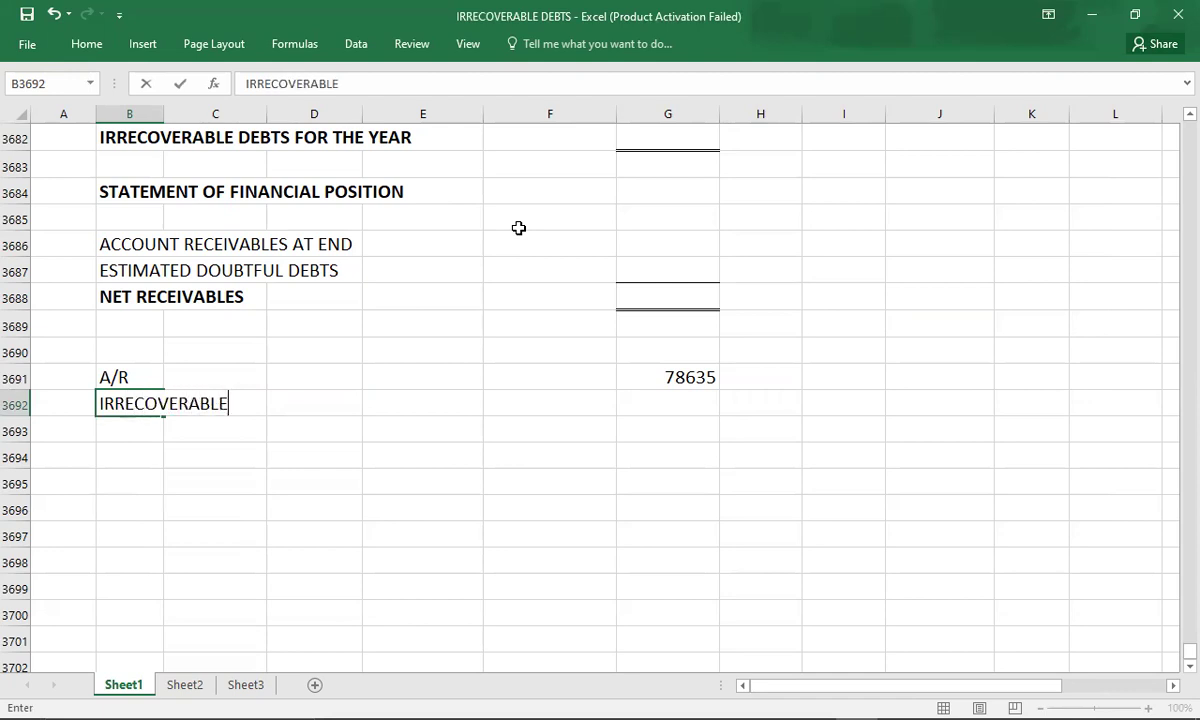
type("DEBTS - W")
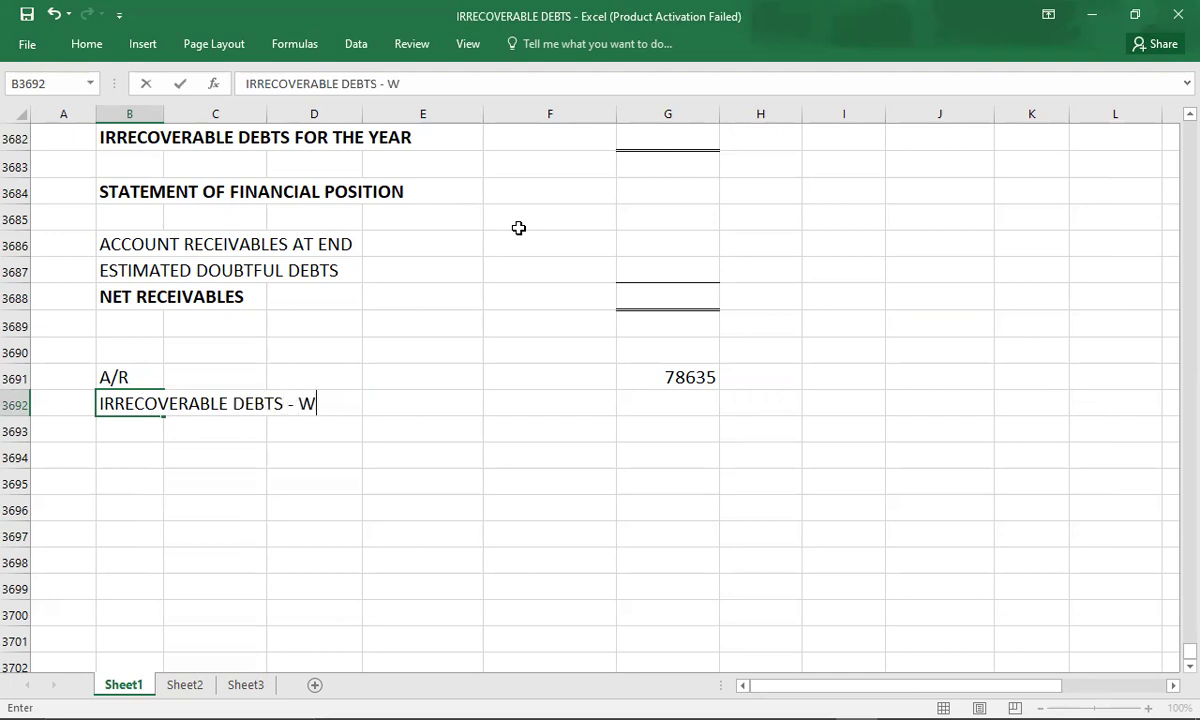
type("RITTEN ")
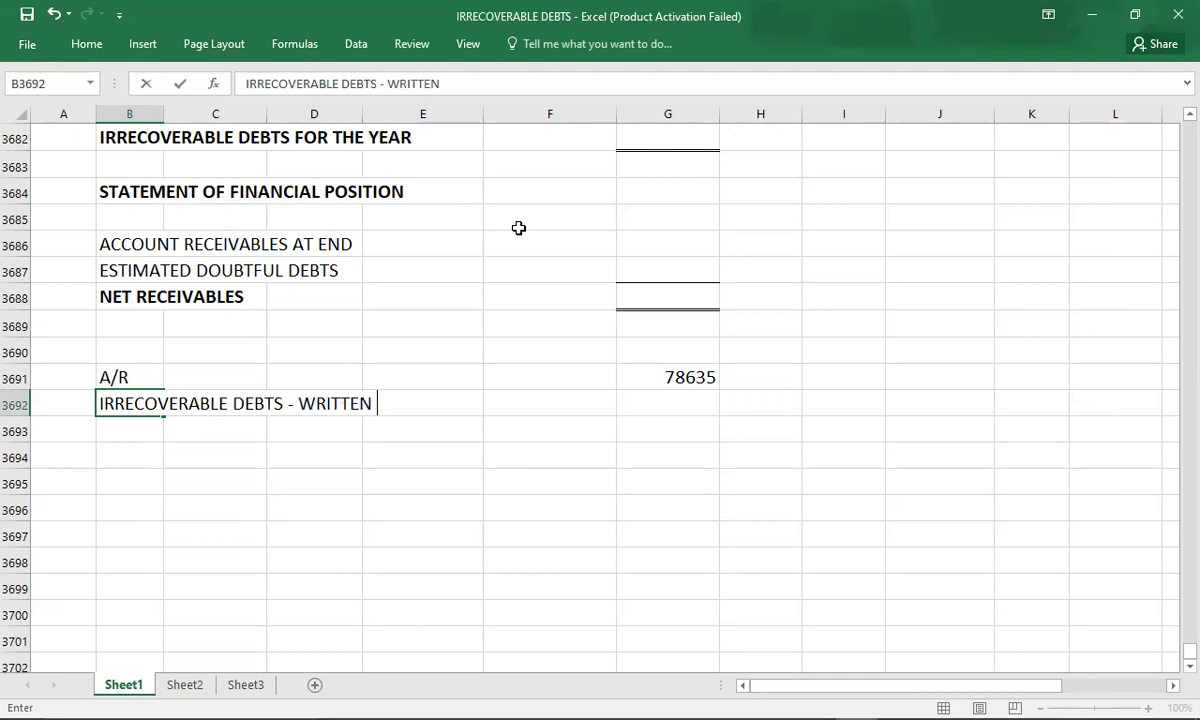
type("OFF")
key("Tab")
key("Tab")
key("Tab")
key("Tab")
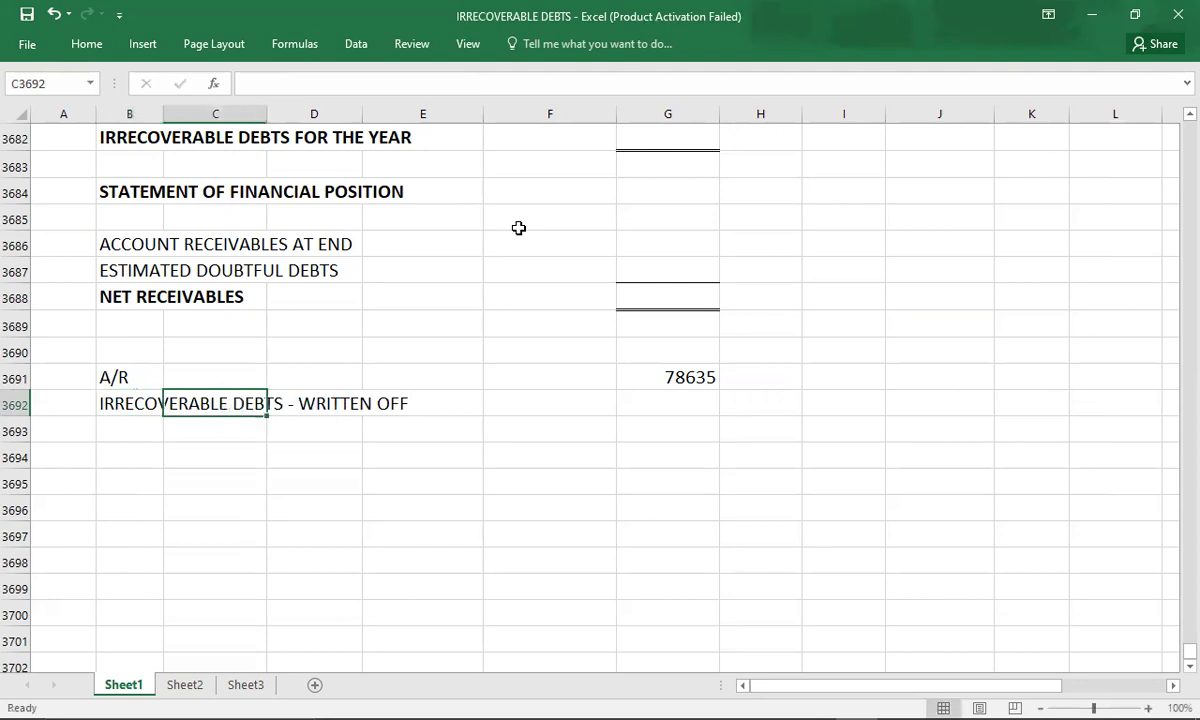
type("2385")
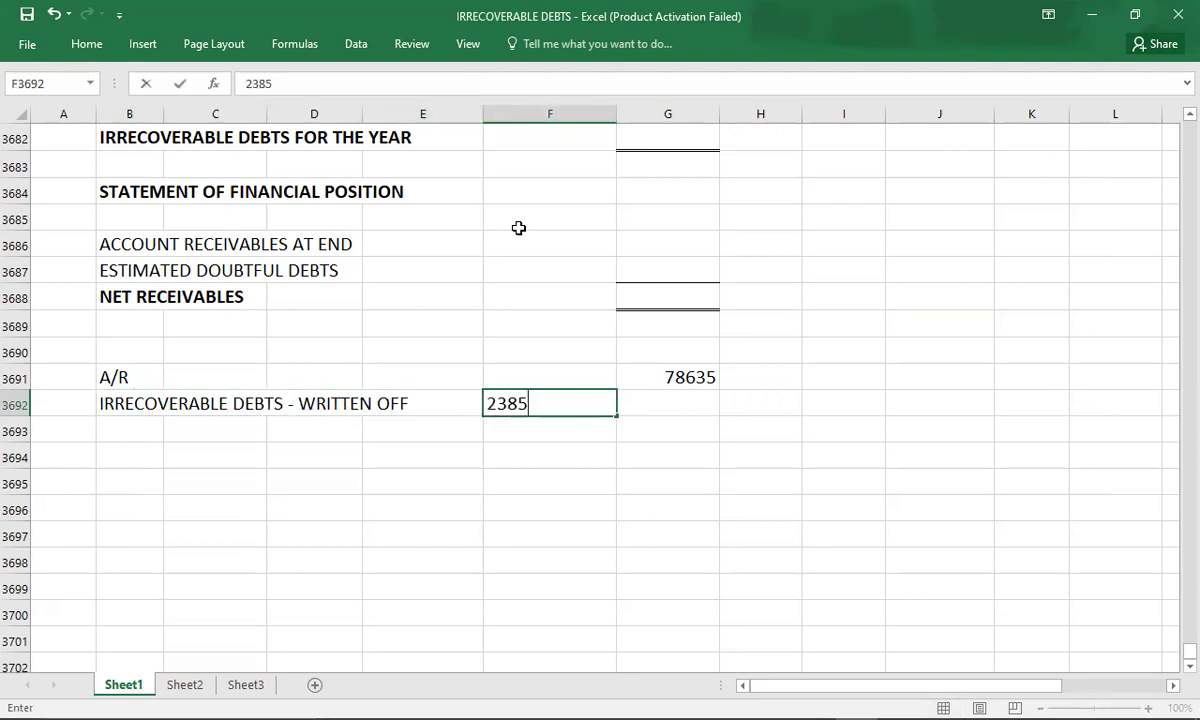
key("alt")
key("q")
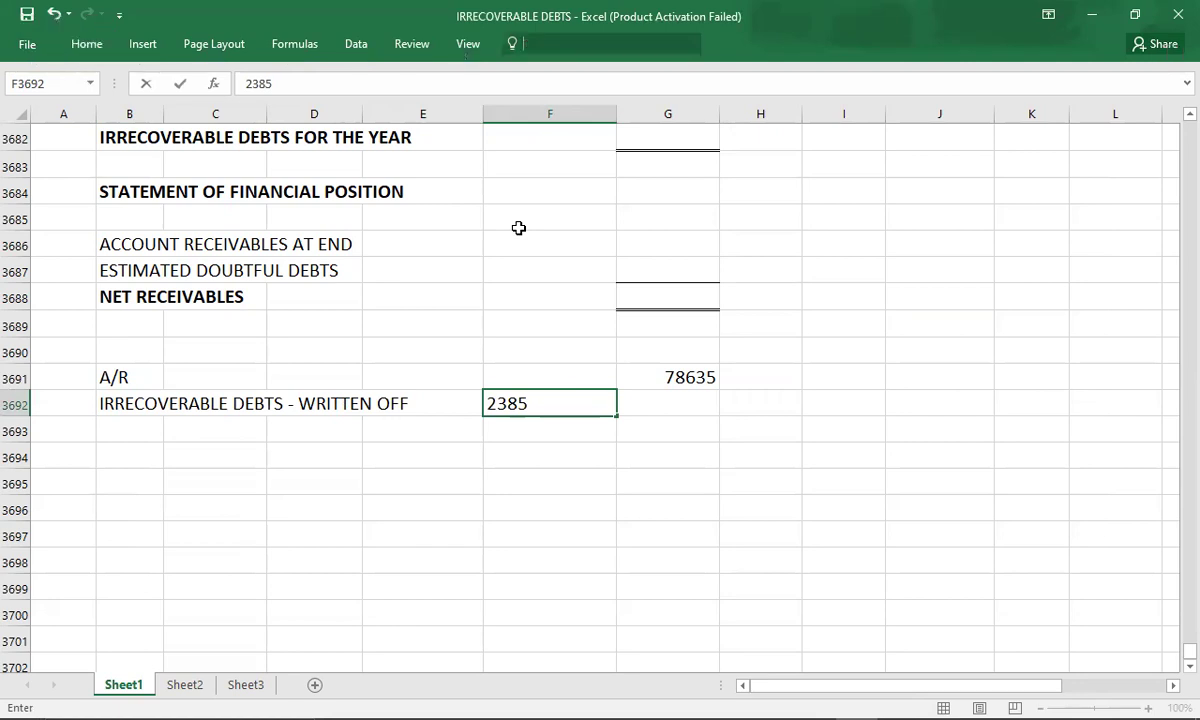
key("Escape")
key("alt+Tab")
key("alt+Tab")
key("BackSpace")
key("BackSpace")
key("BackSpace")
key("BackSpace")
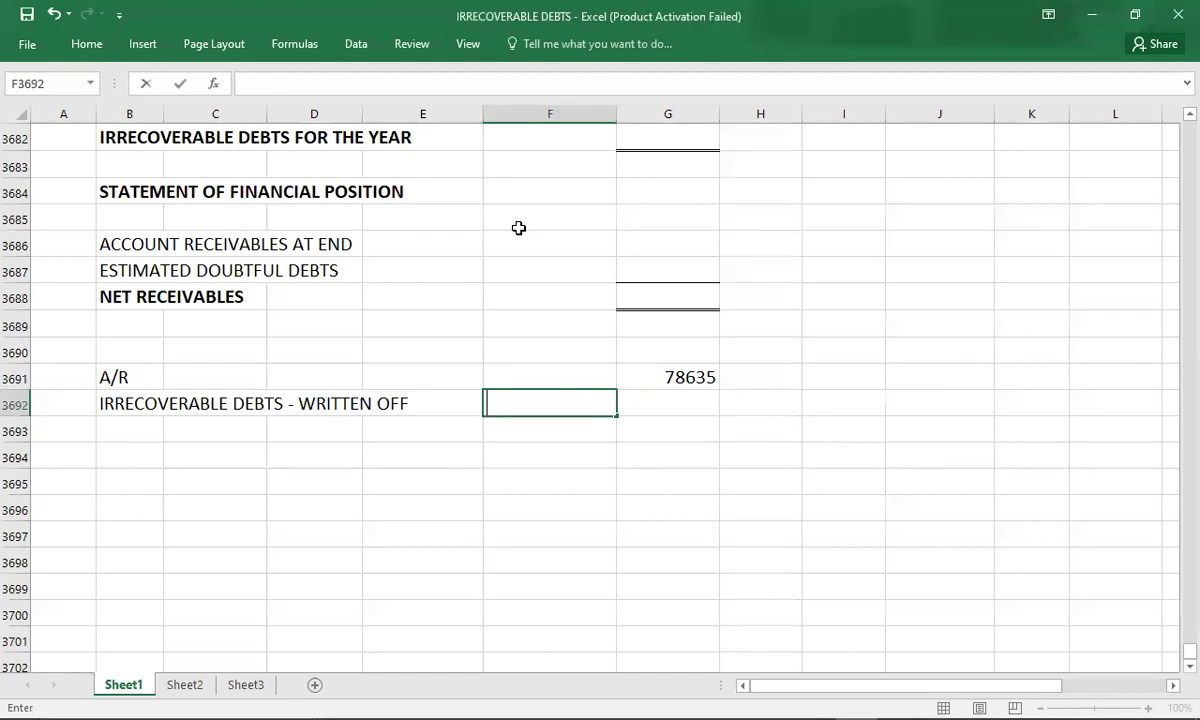
Step: Enter -2385 in G3692 for the irrecoverable debts written off
key("Tab")
type("-2385")
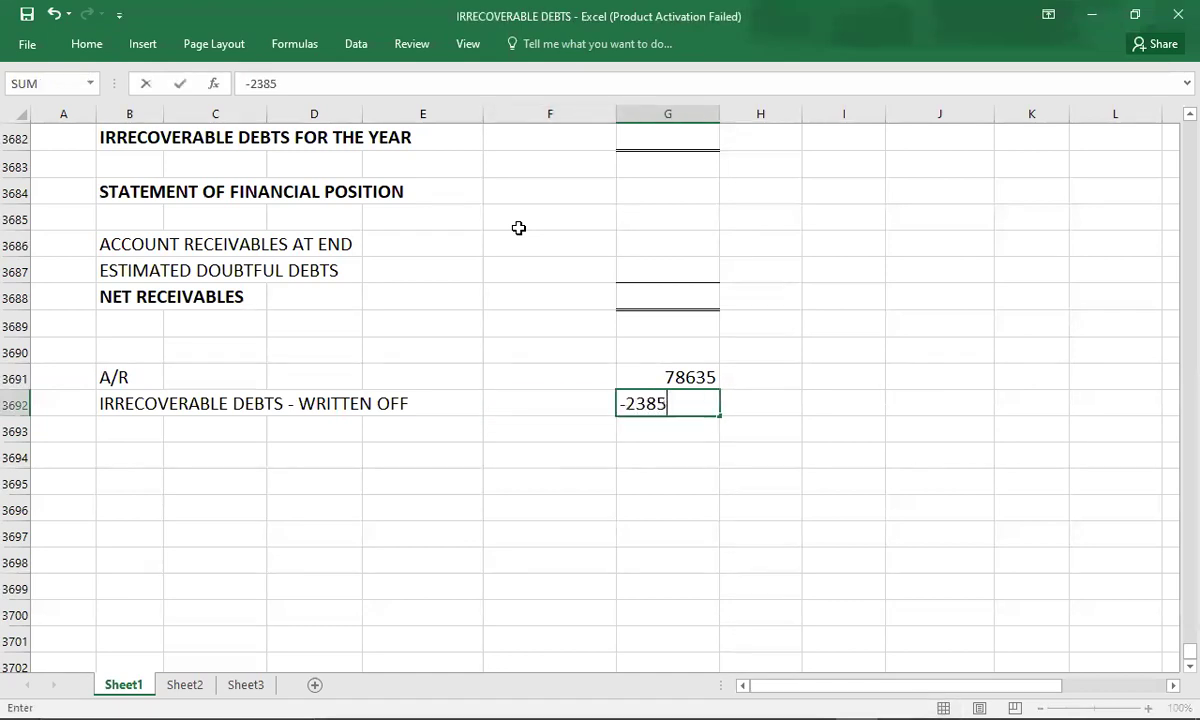
key("Return")
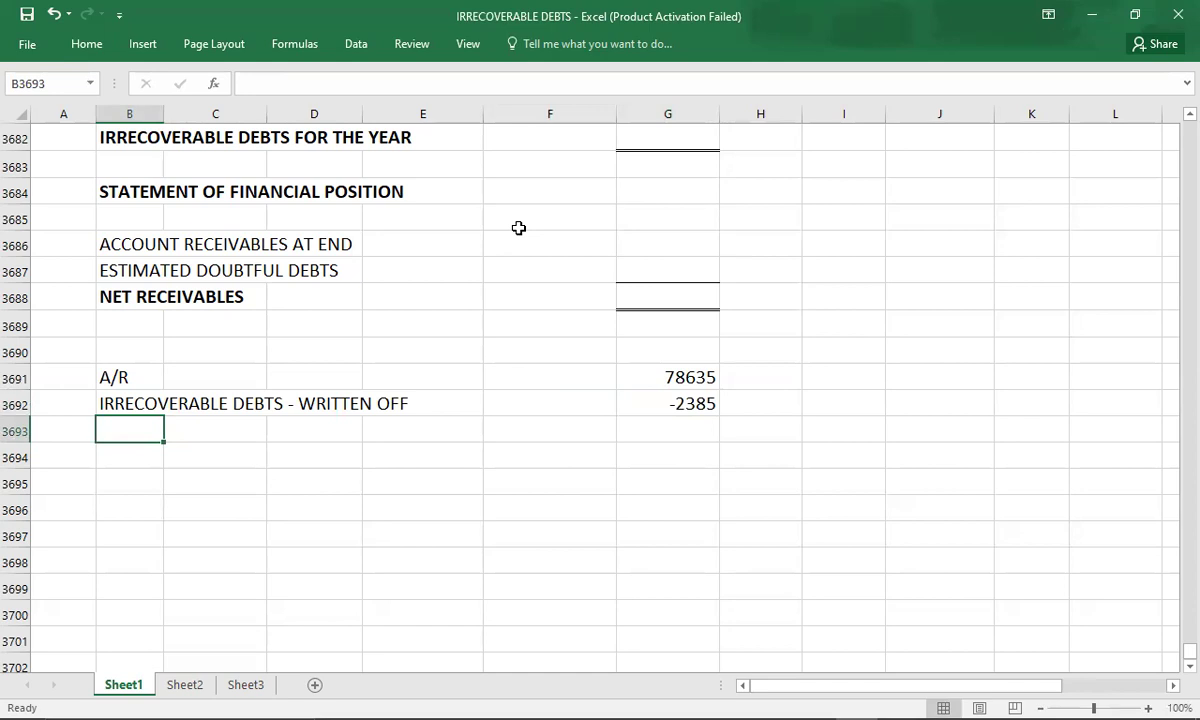
Step: Recheck Q.9 in the PDF for the debts already written off and the sales ledger control account balance
key("alt+Tab")
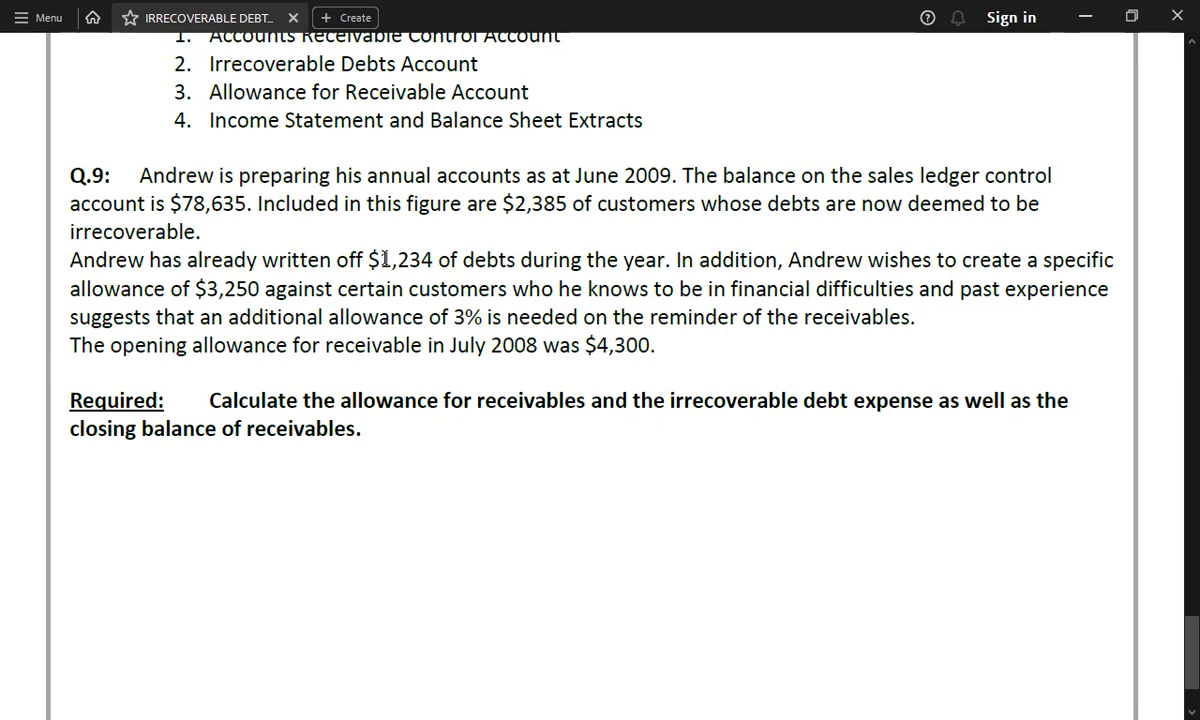
key("alt+Tab")
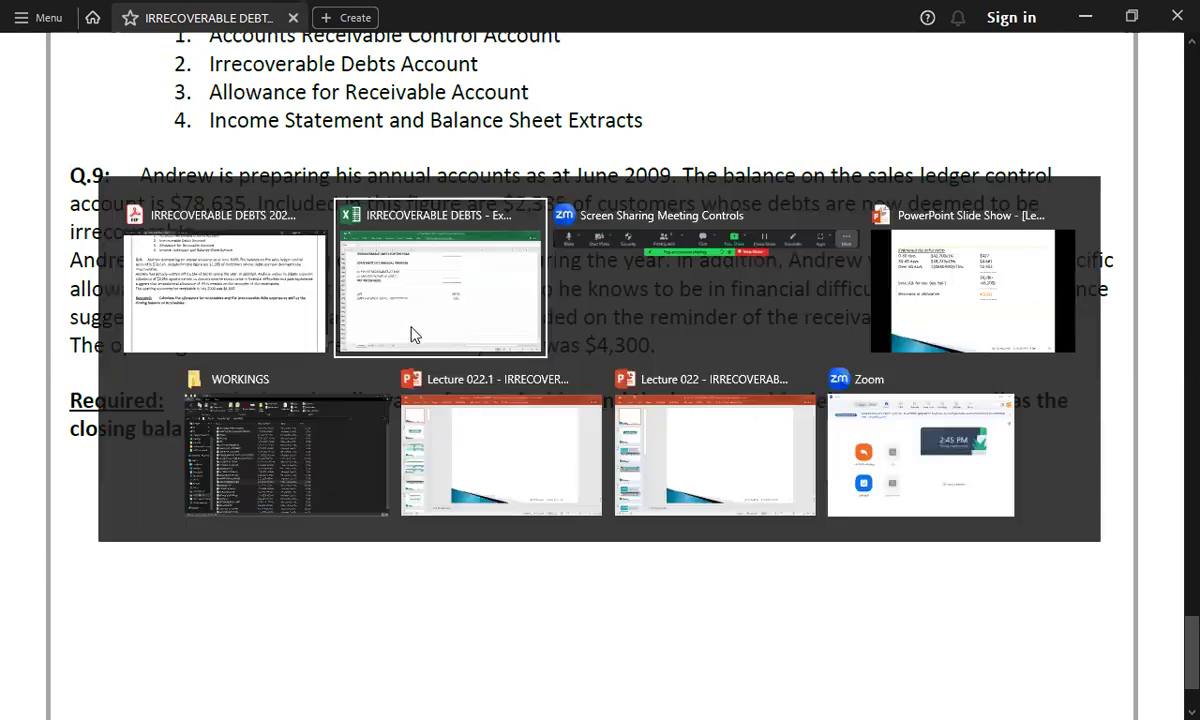
left_click(696, 428)
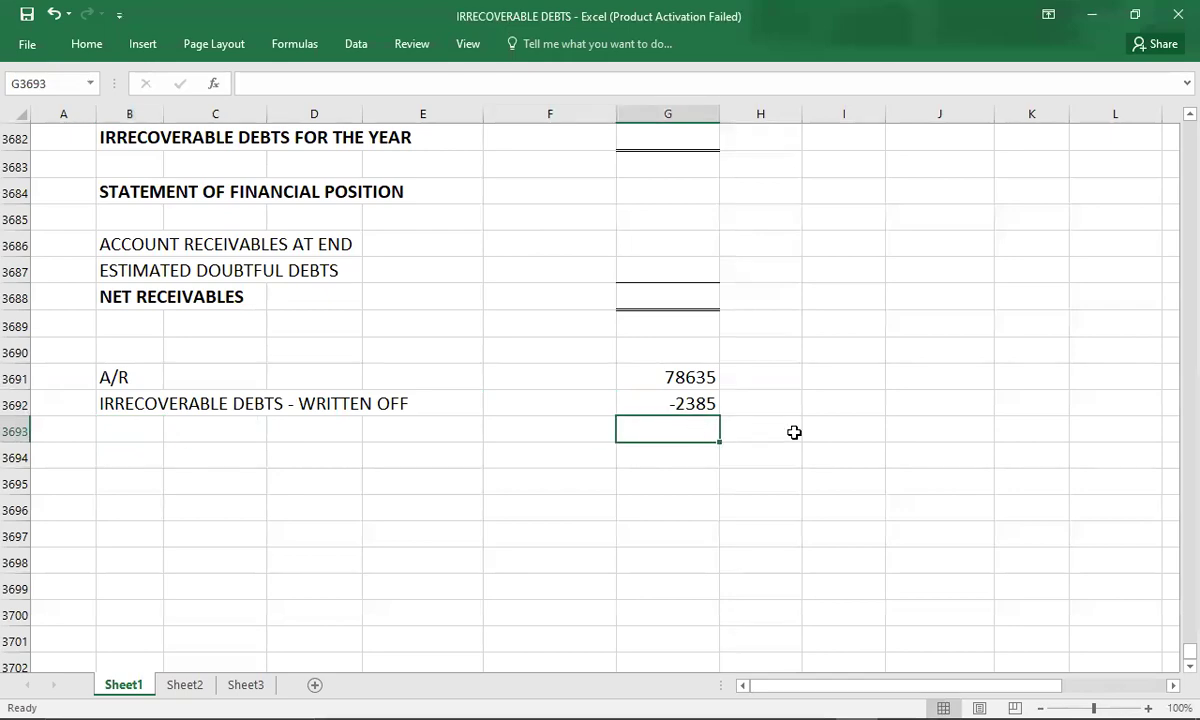
key("alt+Tab")
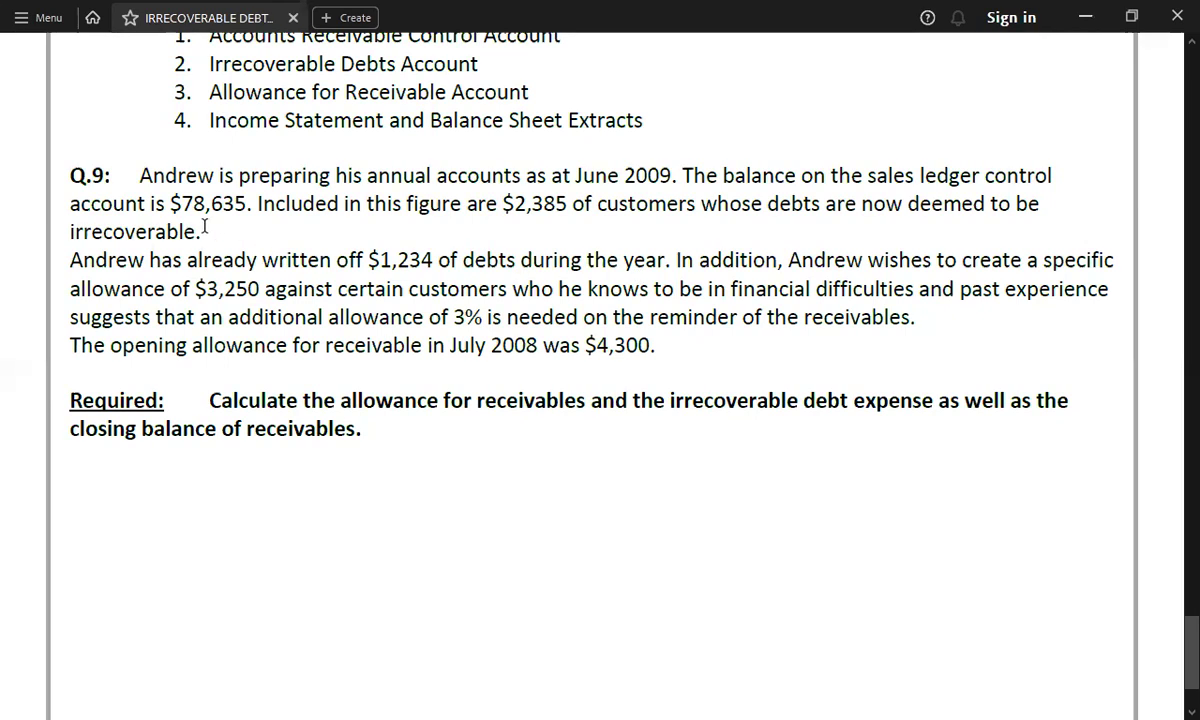
left_click_drag(166, 204, 222, 212)
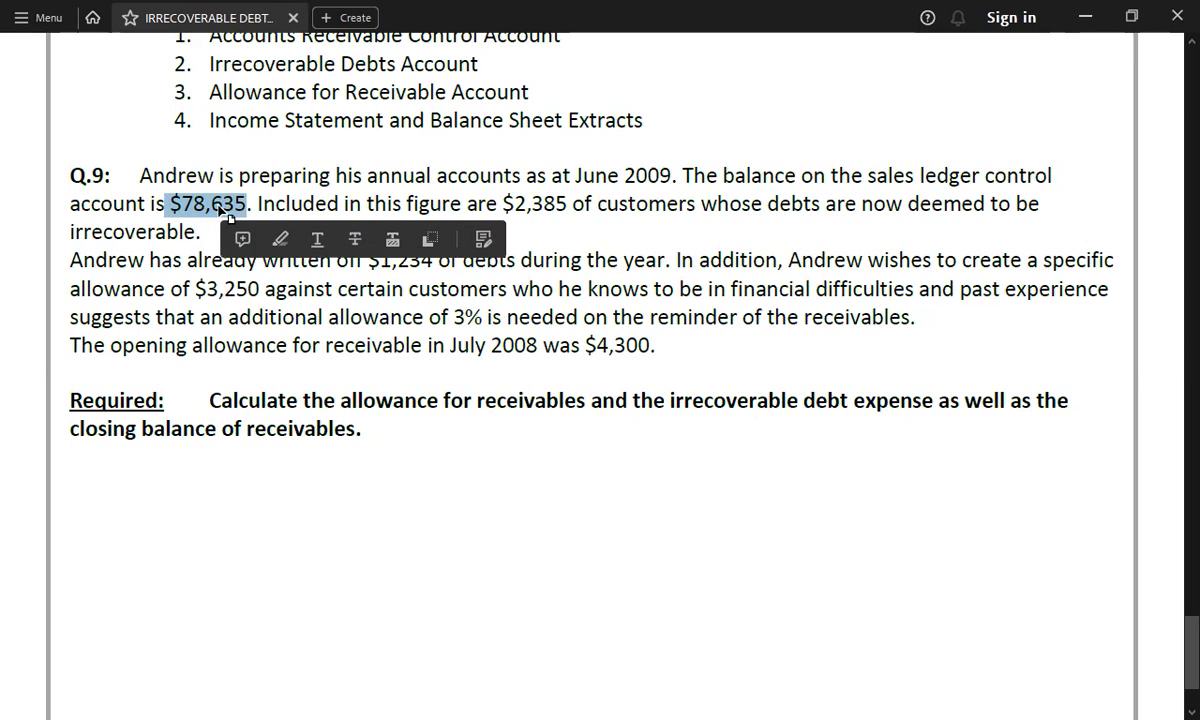
left_click(273, 478)
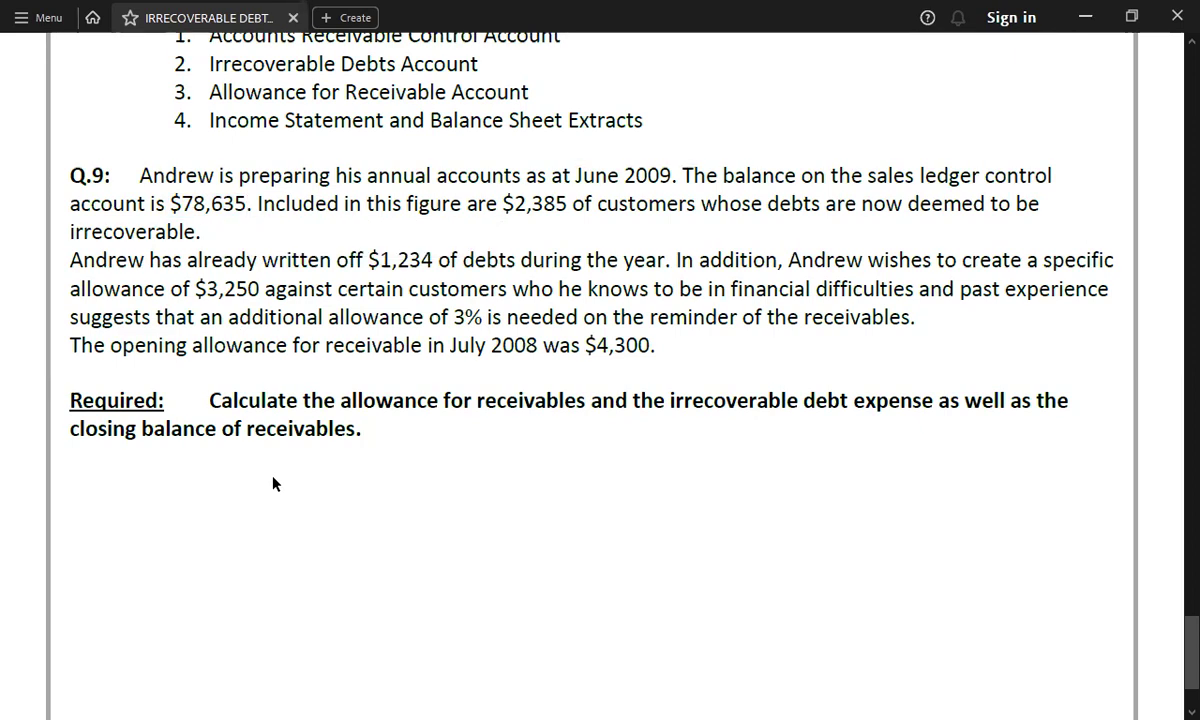
key("alt+Tab")
Step: Add a bottom border under the receivables and written-off amounts in G3691:G3692
left_click_drag(649, 368, 658, 403)
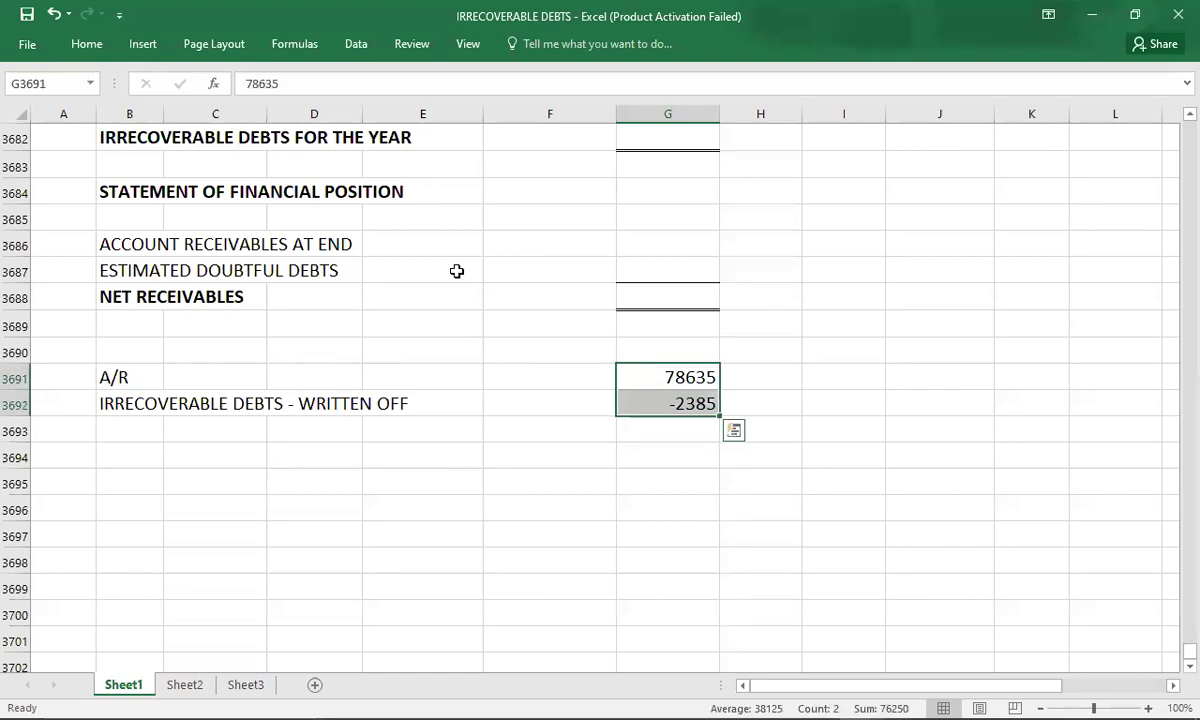
left_click(87, 46)
left_click(190, 105)
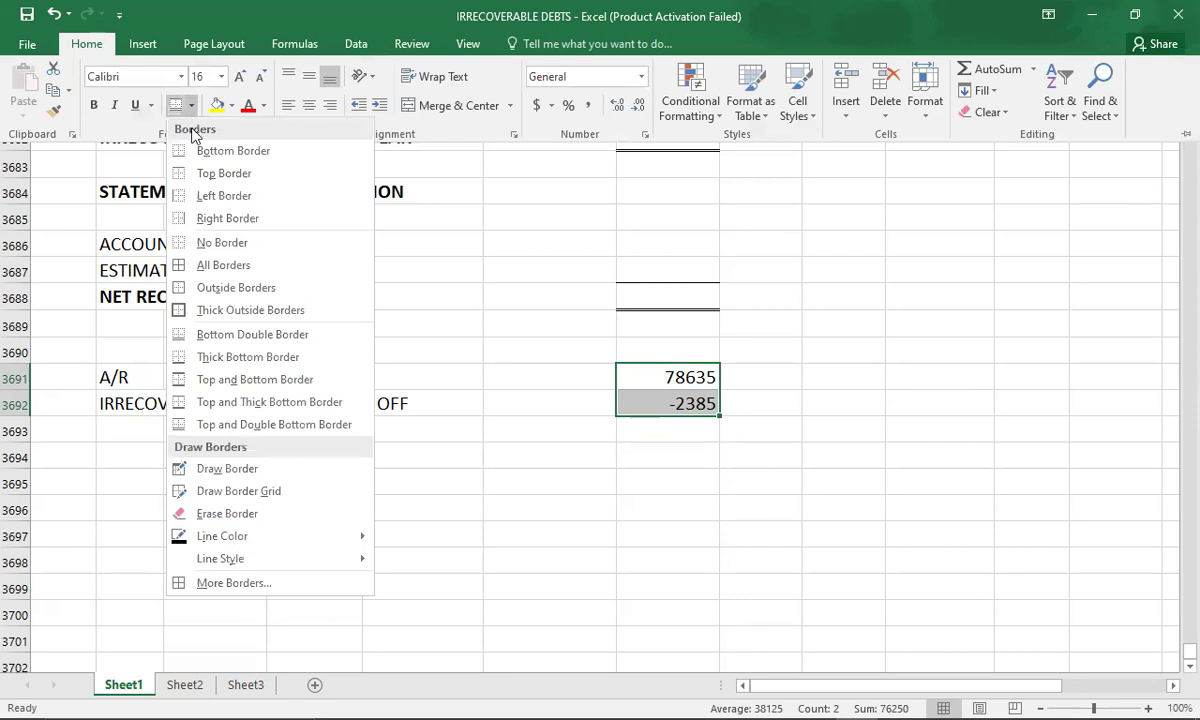
left_click(232, 151)
Step: Total the A/R and written-off amounts and enter 76250 in G3693
left_click_drag(621, 375, 642, 370)
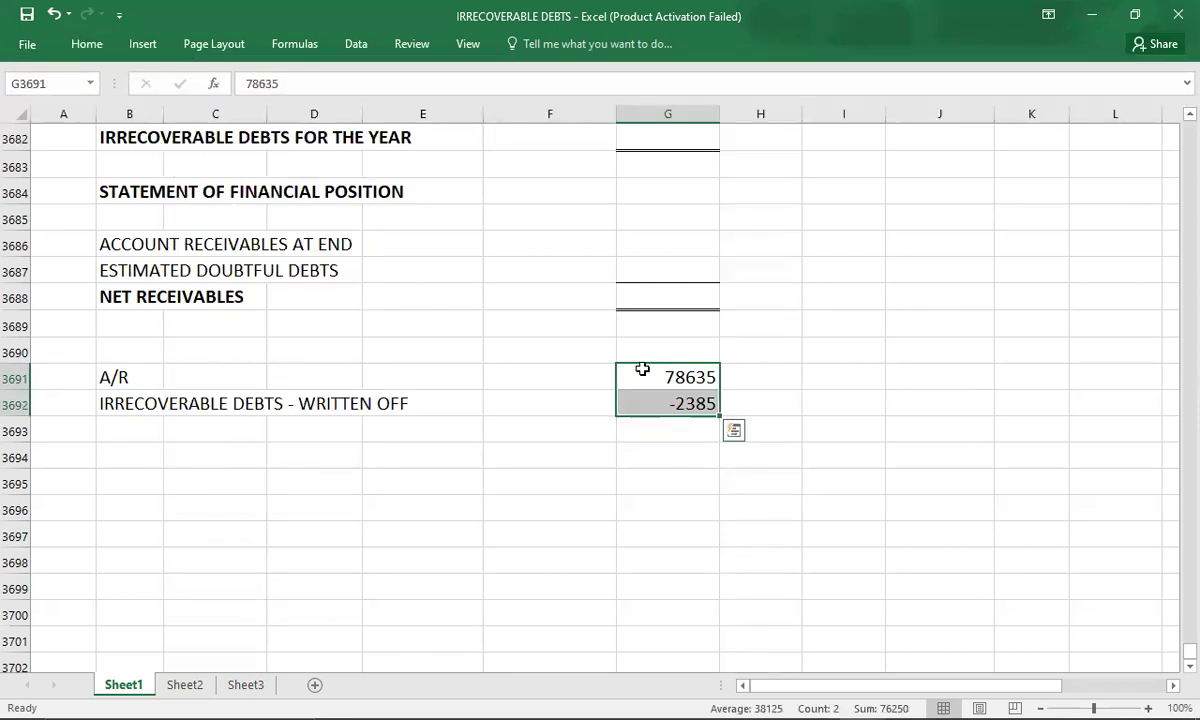
key("Down")
key("Down")
type("76250")
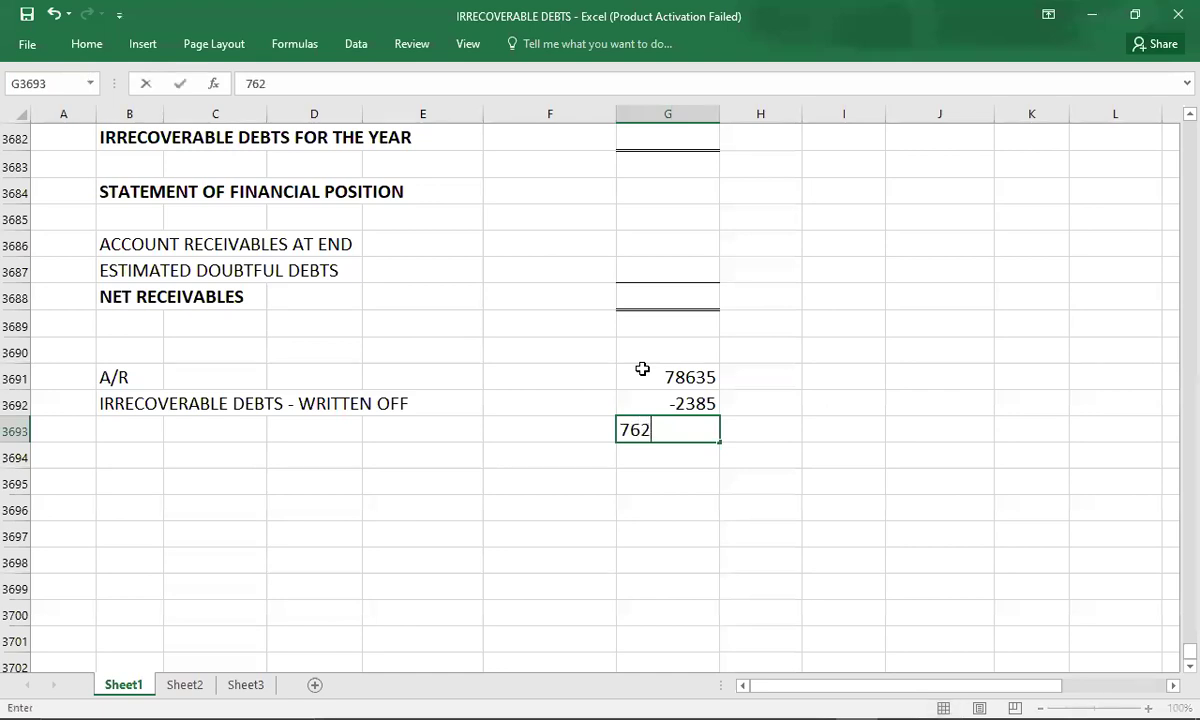
key("Return")
Step: Check the specific allowance in the Q.9 PDF and label B3694 "SPECIFIC ALLOWANCE"
key("Left")
key("Left")
key("Left")
key("Left")
key("Left")
key("alt+Tab")
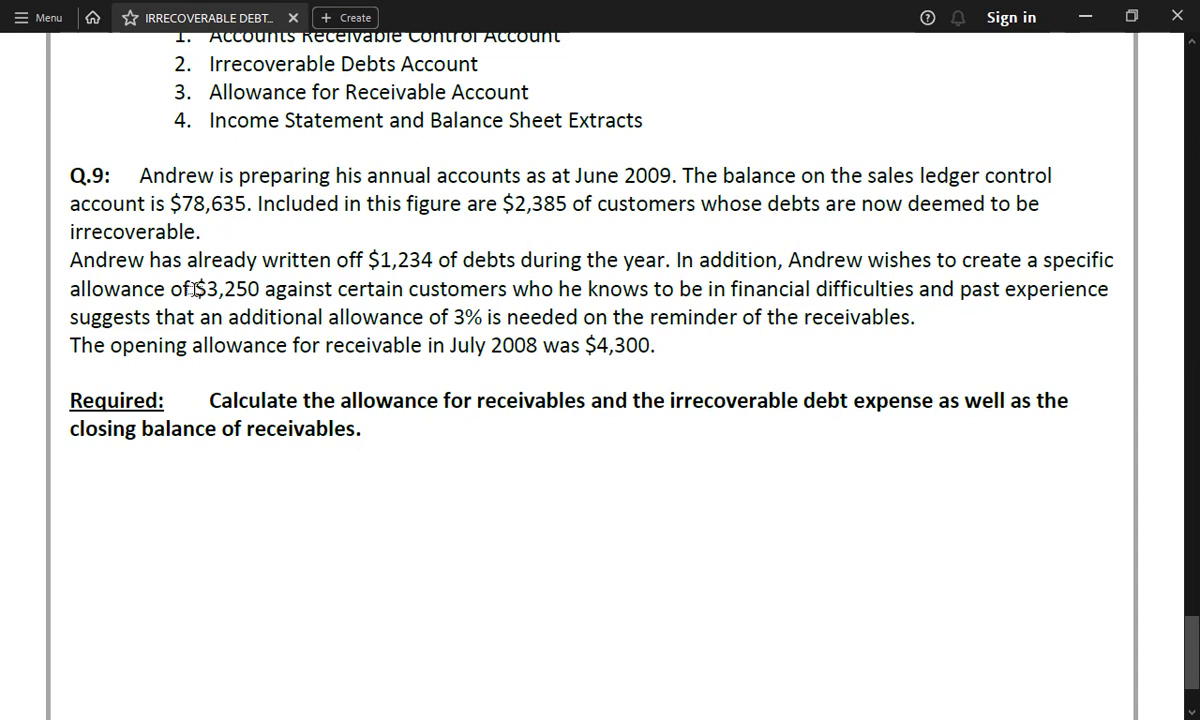
key("alt+Tab")
type("S")
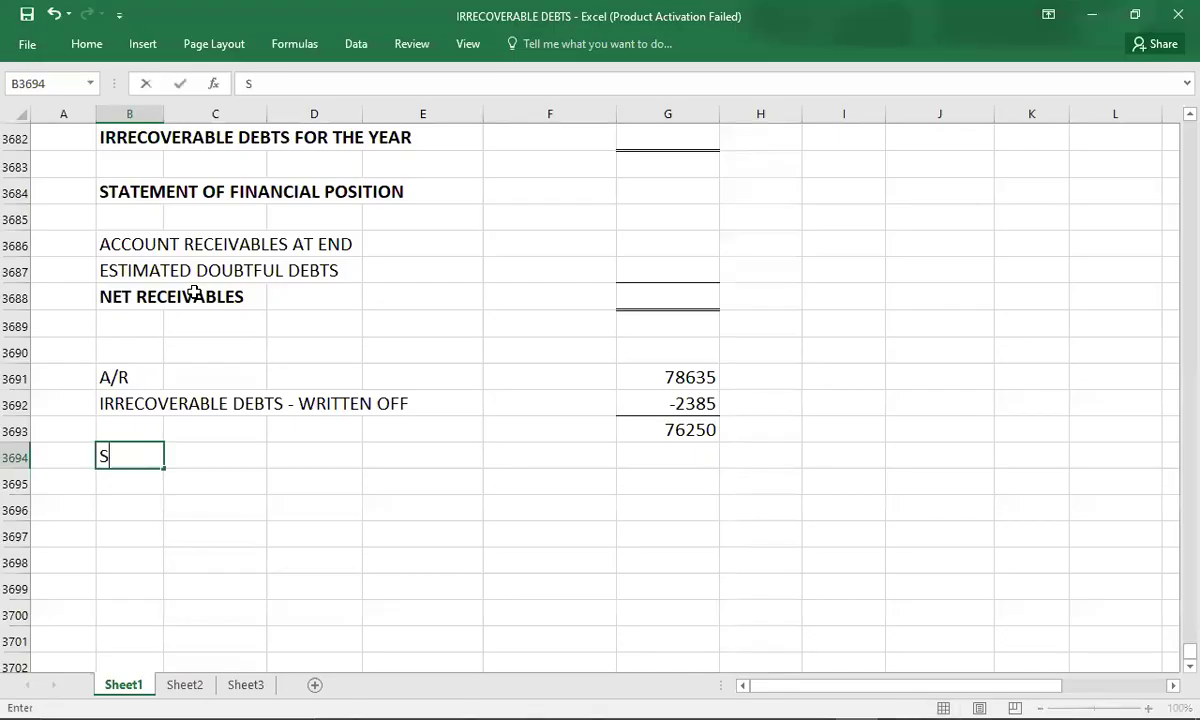
type("PECIFIC ")
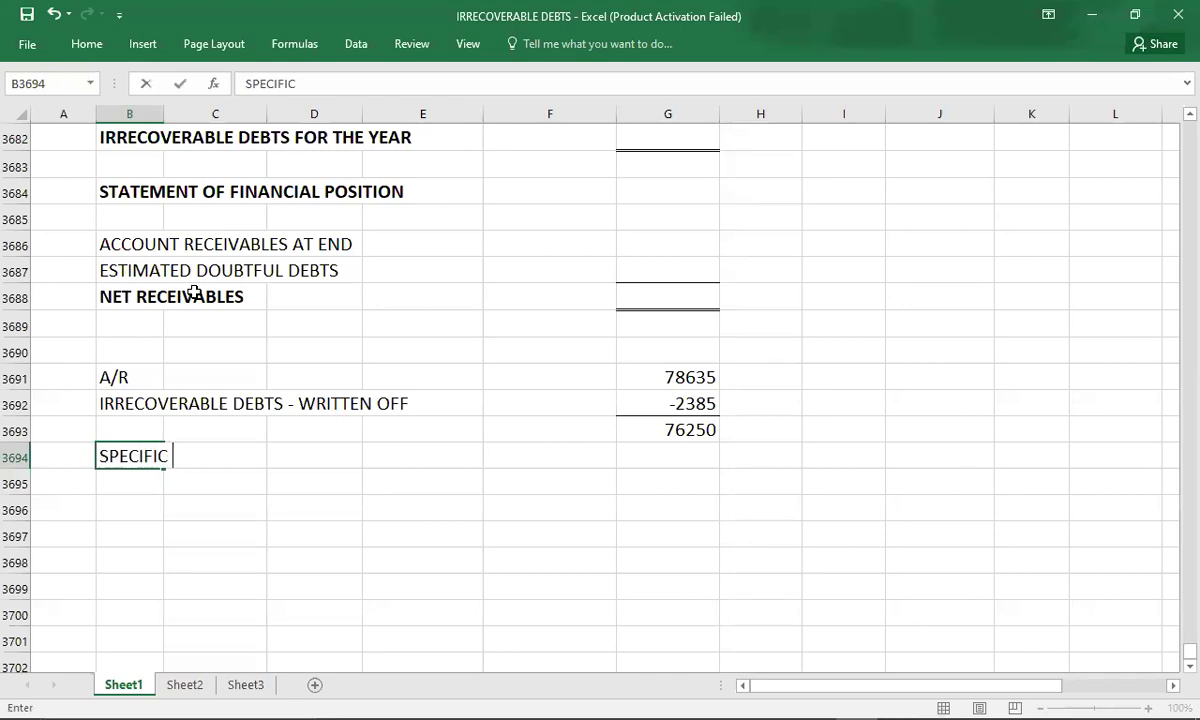
type("ALLOWANCE")
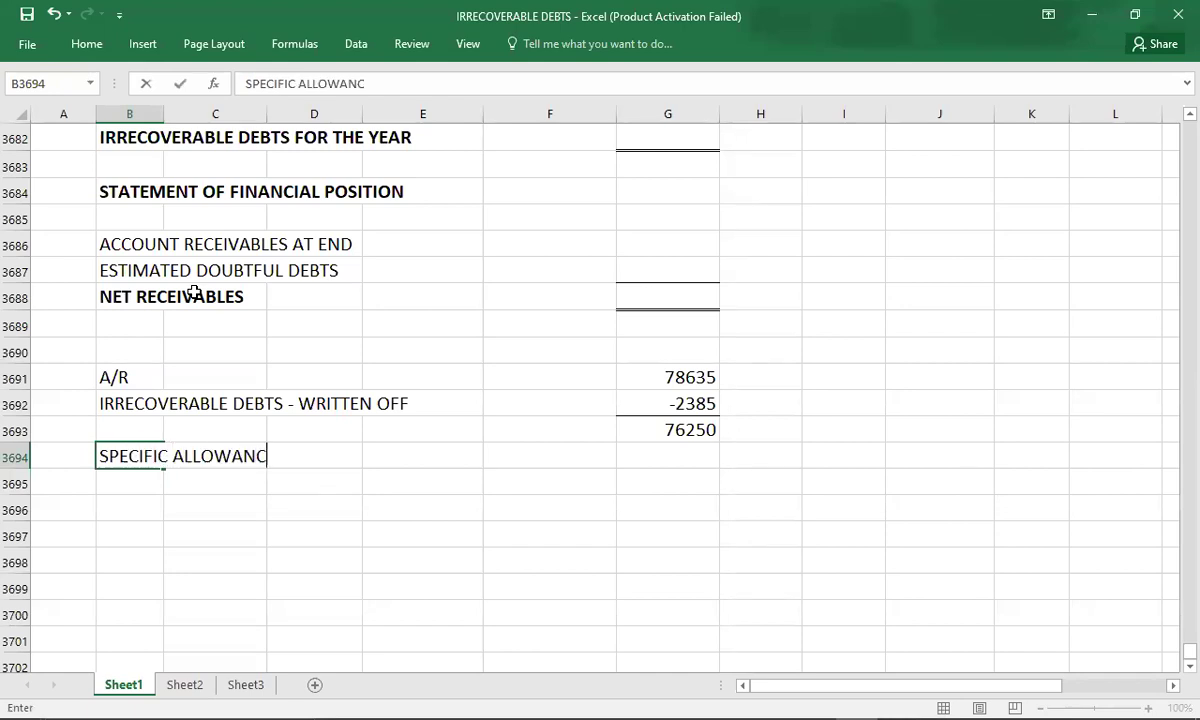
Step: Enter -3250 in G3694 of the specific allowance row
key("Tab")
key("Tab")
key("Tab")
key("Tab")
key("Tab")
type("-")
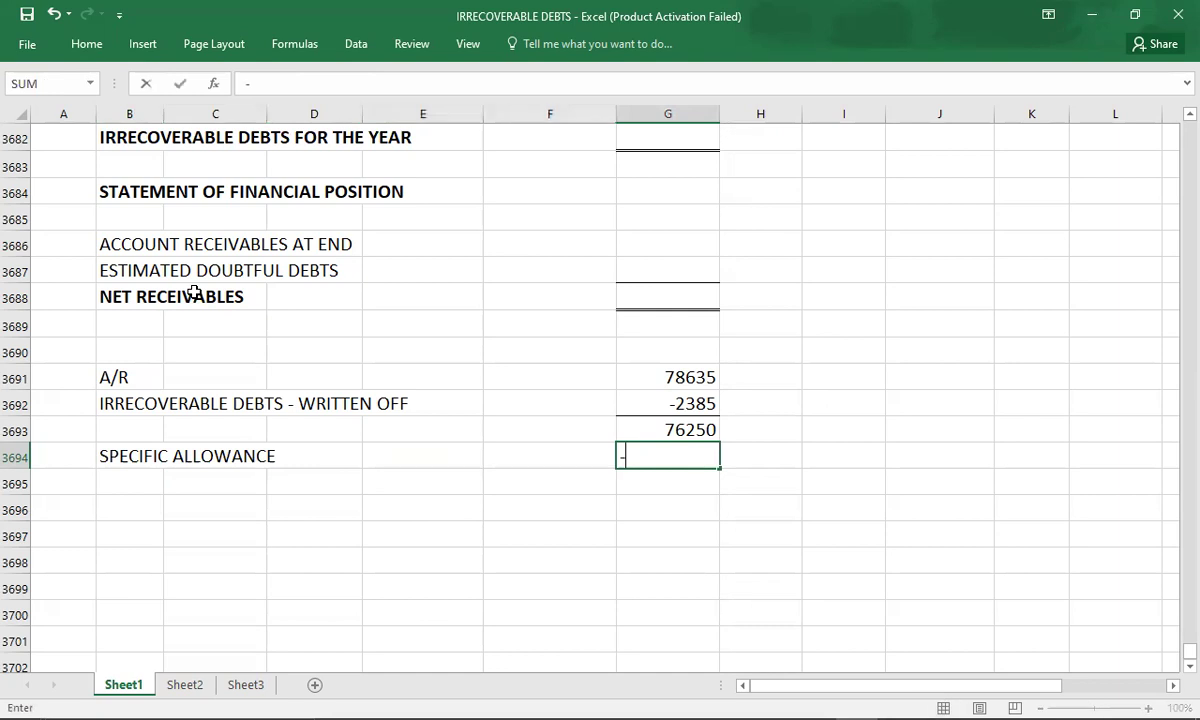
type("3250")
key("Return")
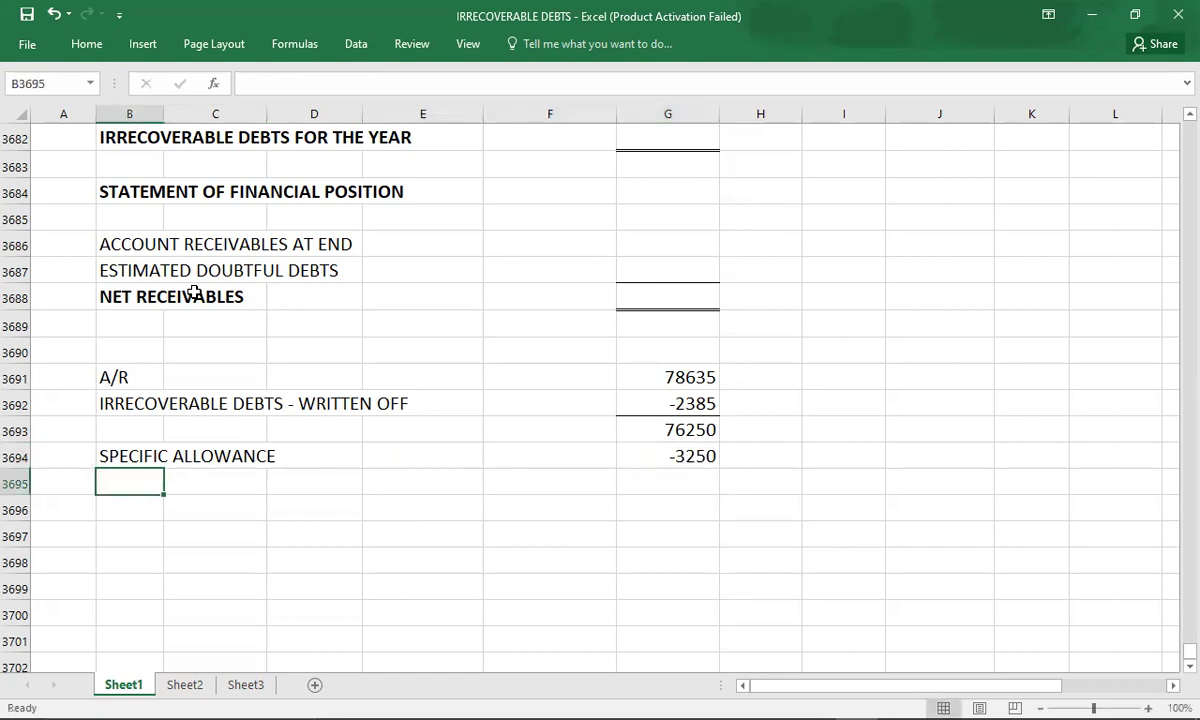
Step: Recheck Q.9 in the PDF and enter 73000 in G3695 as the balance after the specific allowance
key("alt+Tab")
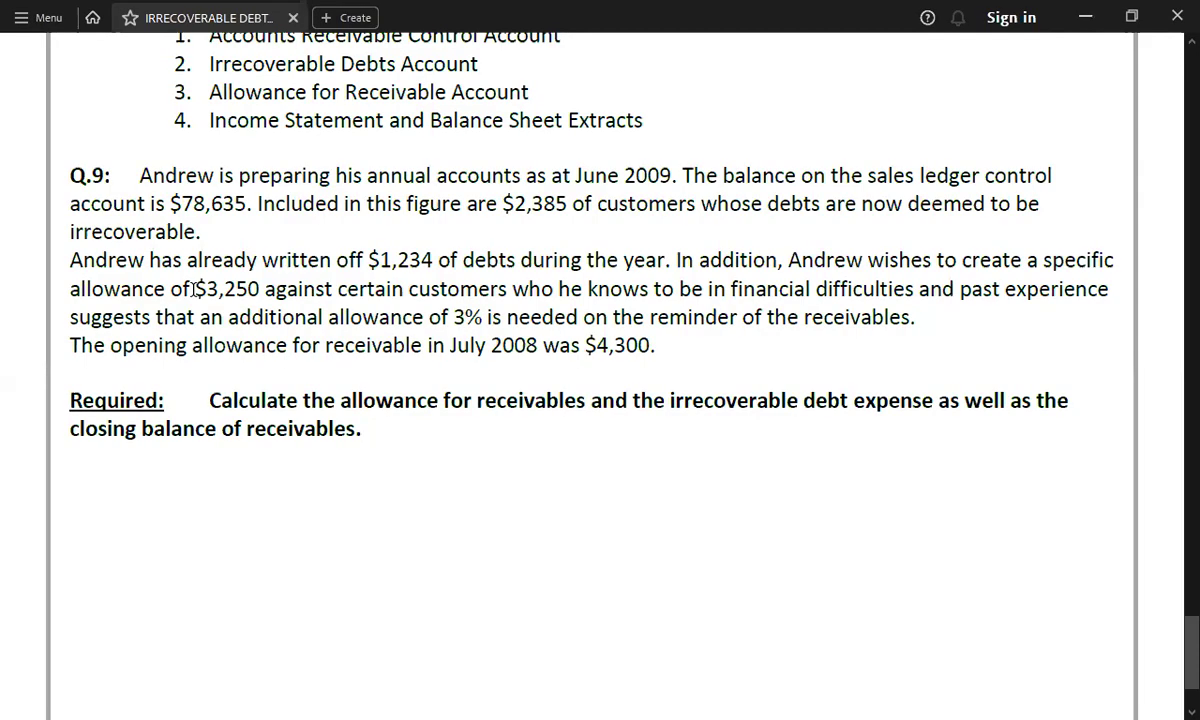
key("alt+Tab")
key("Tab")
key("Tab")
key("Tab")
key("Tab")
key("Tab")
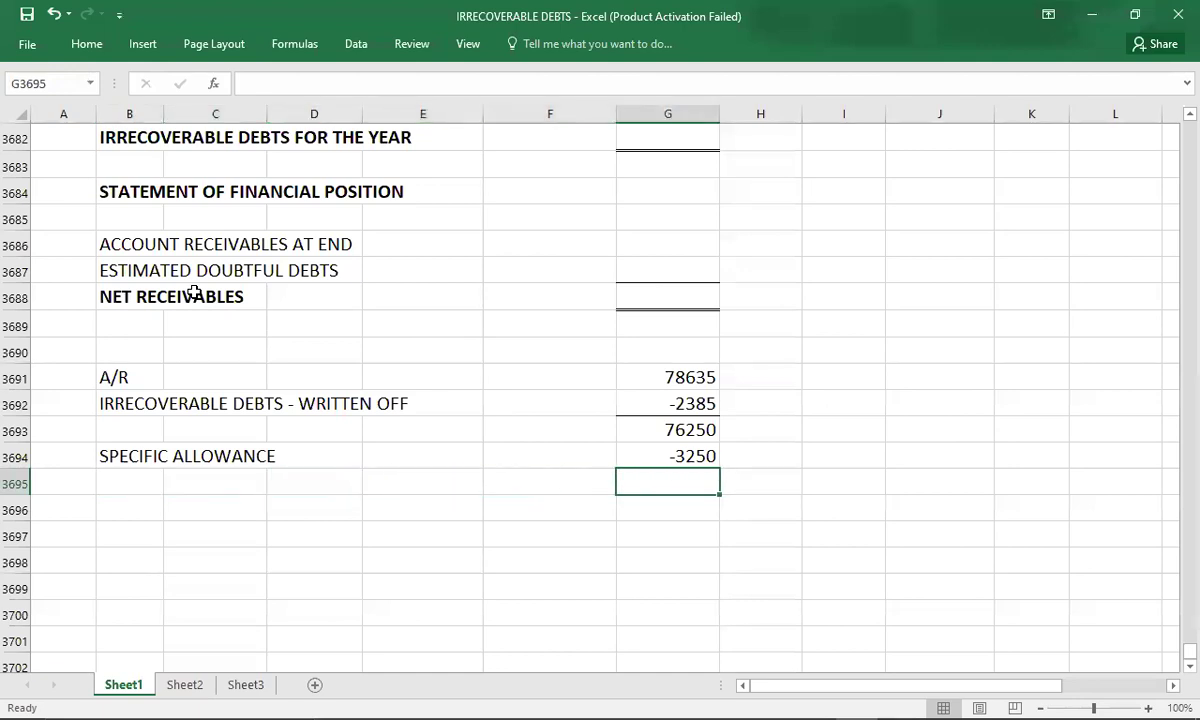
type("73000")
Step: Label B3695 "REMAINING RECEIVABLES" beside the 73000 balance
key("Left")
key("Left")
key("Left")
key("Left")
key("Left")
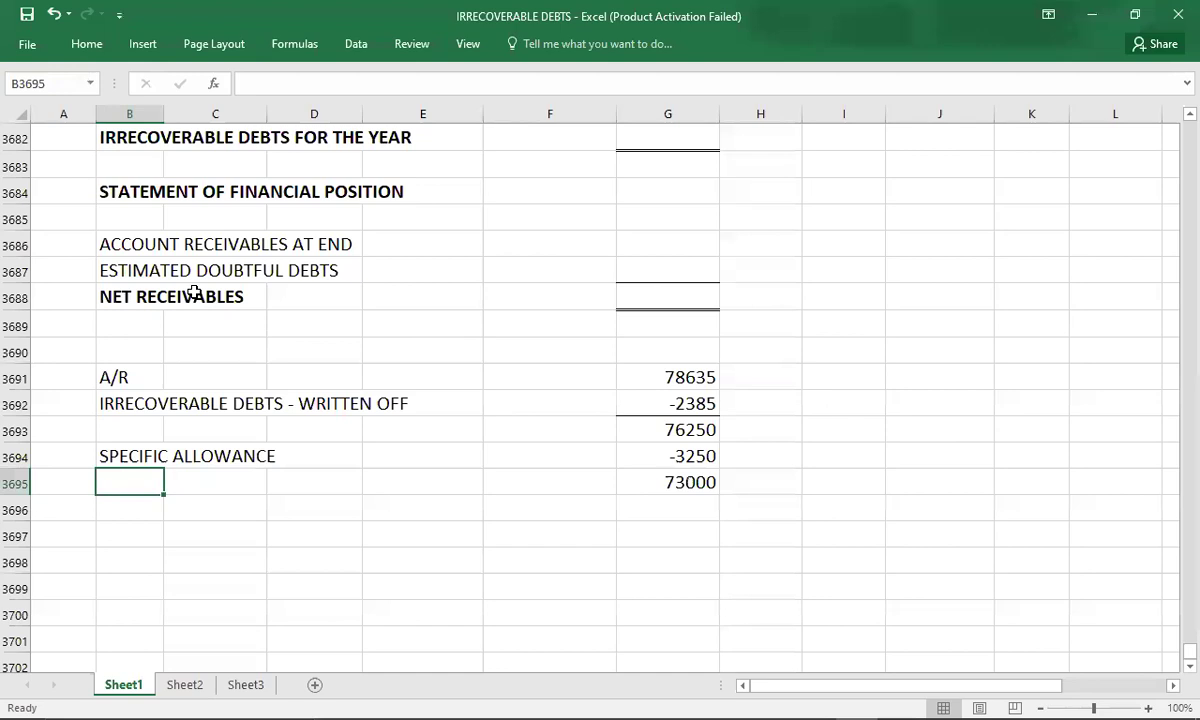
type("REMAINING RECEIVABLES")
key("Return")
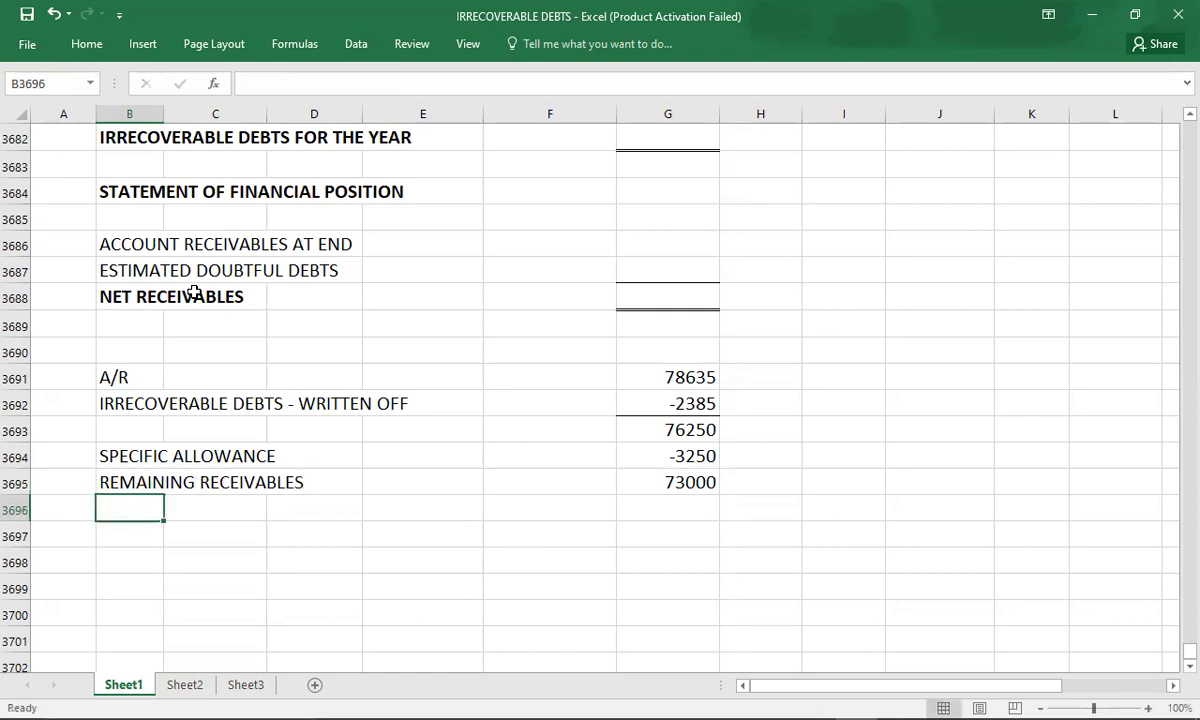
Step: Check the additional allowance rate in the PDF and label B3696 "GENERAL ALLOWANCE @3%"
type("GENER")
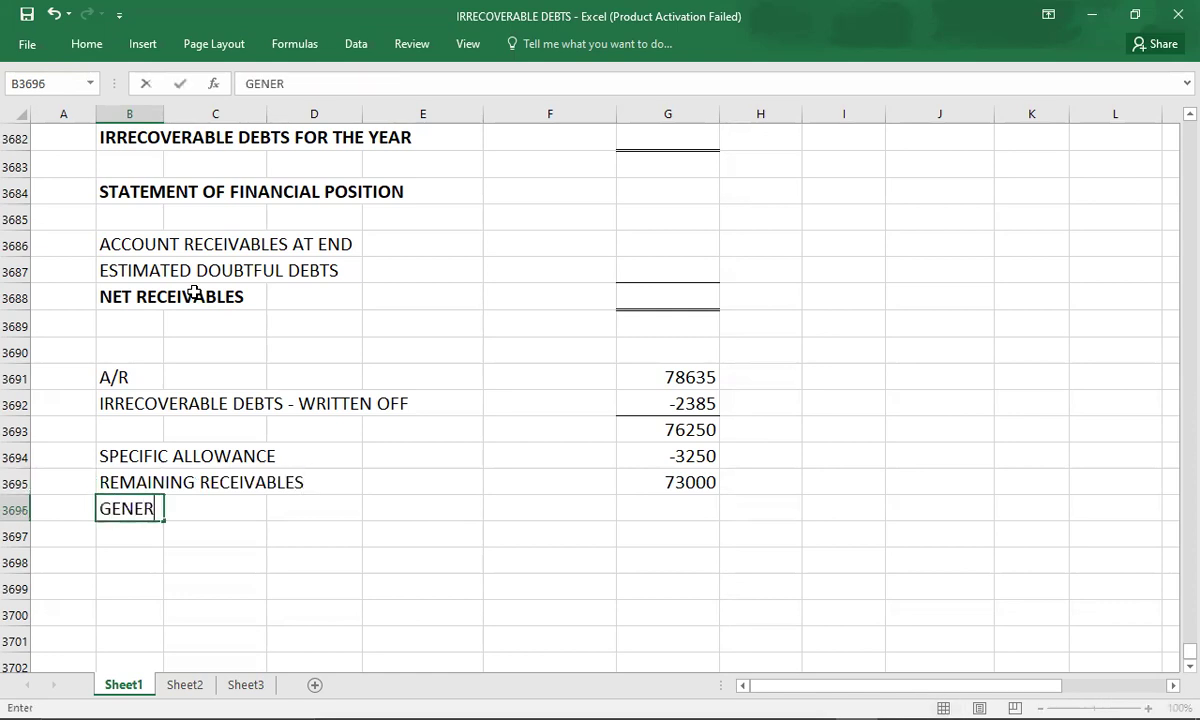
type("AL ALLOWANCE")
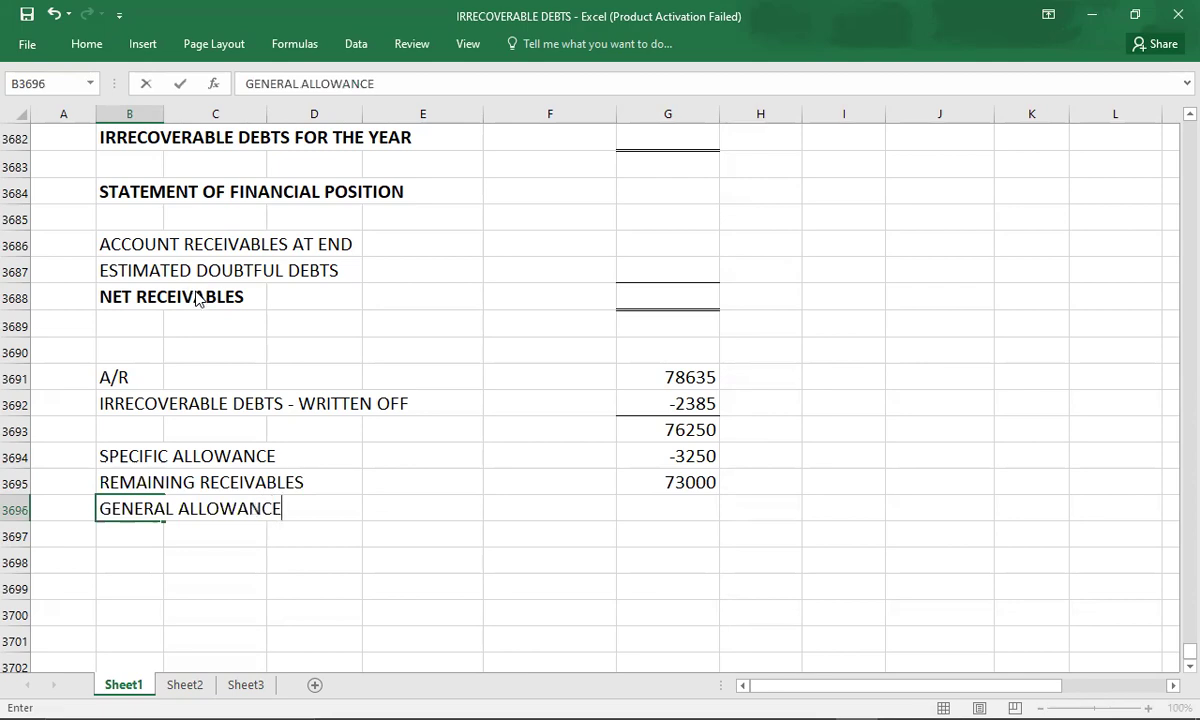
key("alt+Tab")
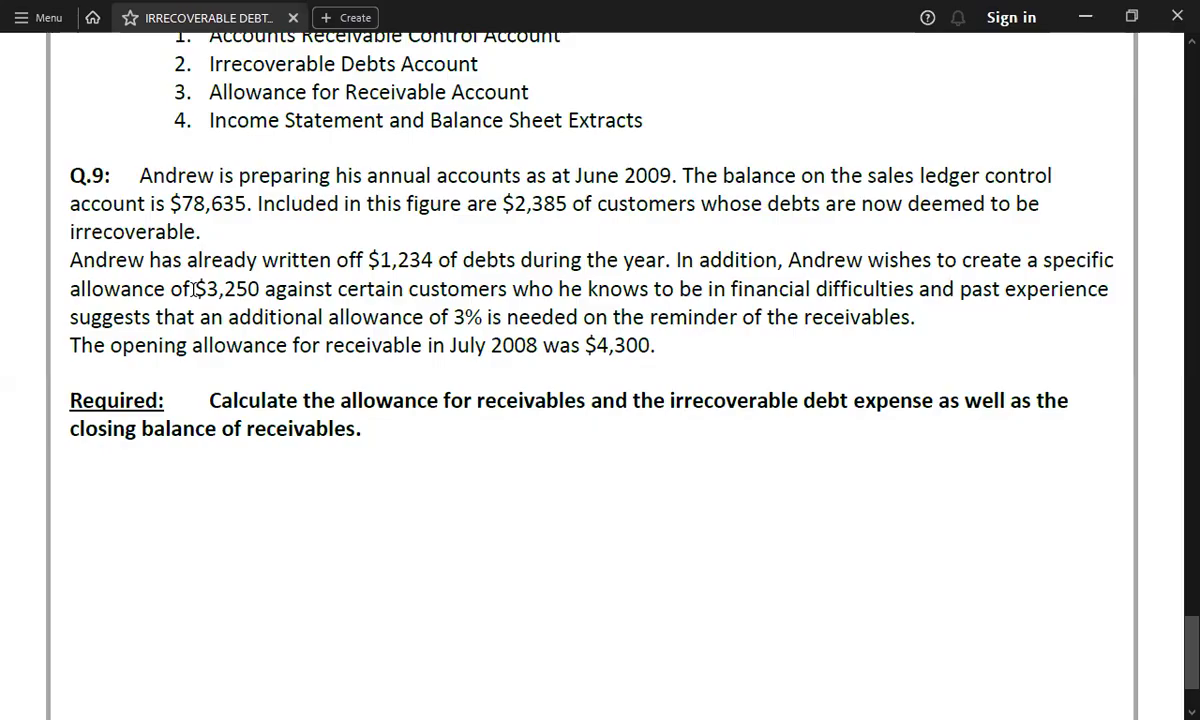
key("alt+Tab")
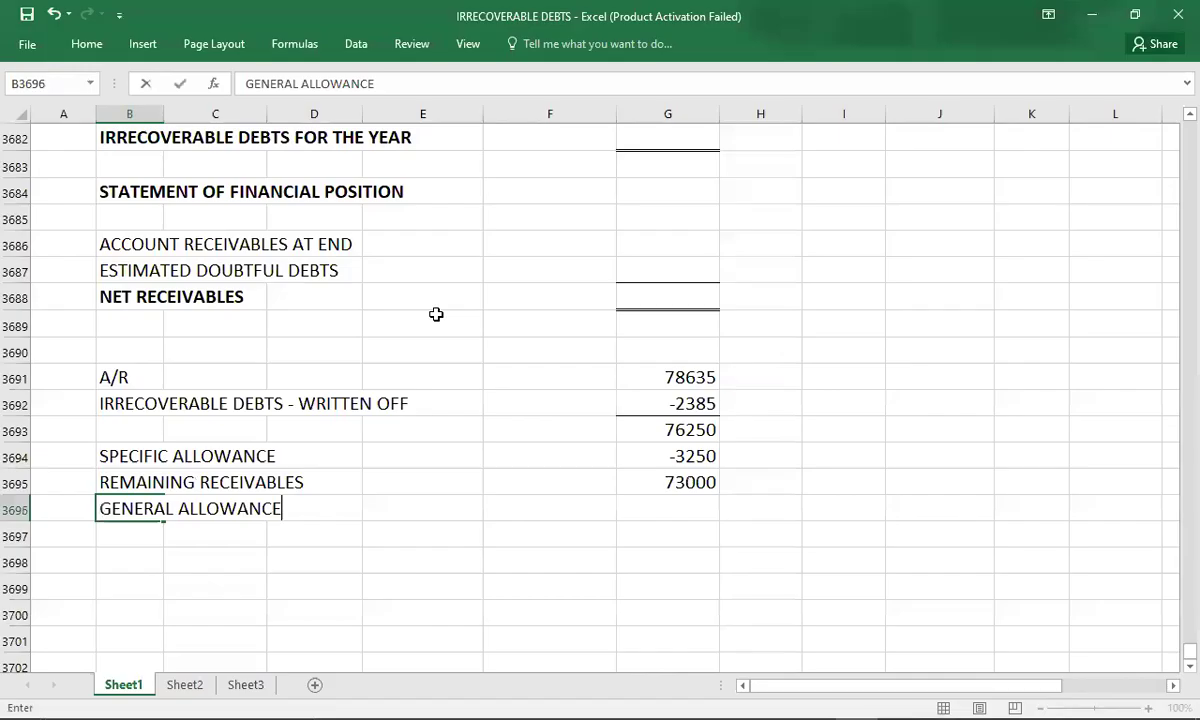
type("@3%")
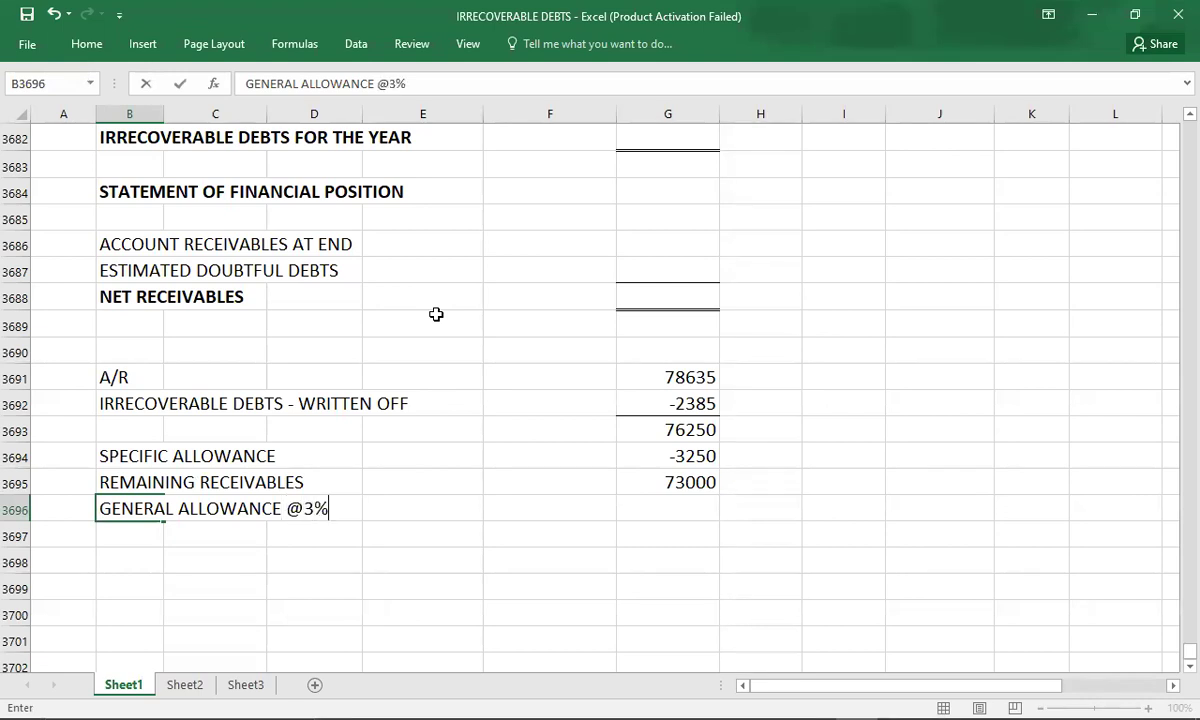
Step: Enter 2190 in G3696 as the general allowance on the remaining receivables
key("Tab")
key("Tab")
key("Tab")
key("Tab")
key("Tab")
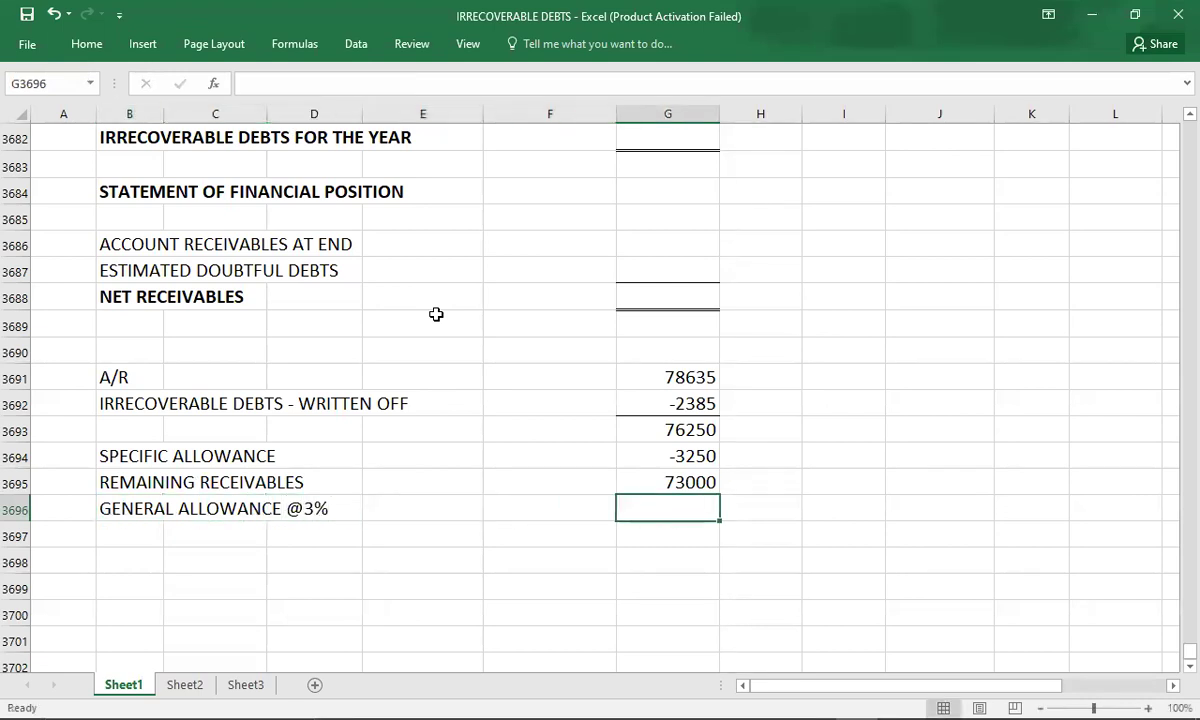
type("2190")
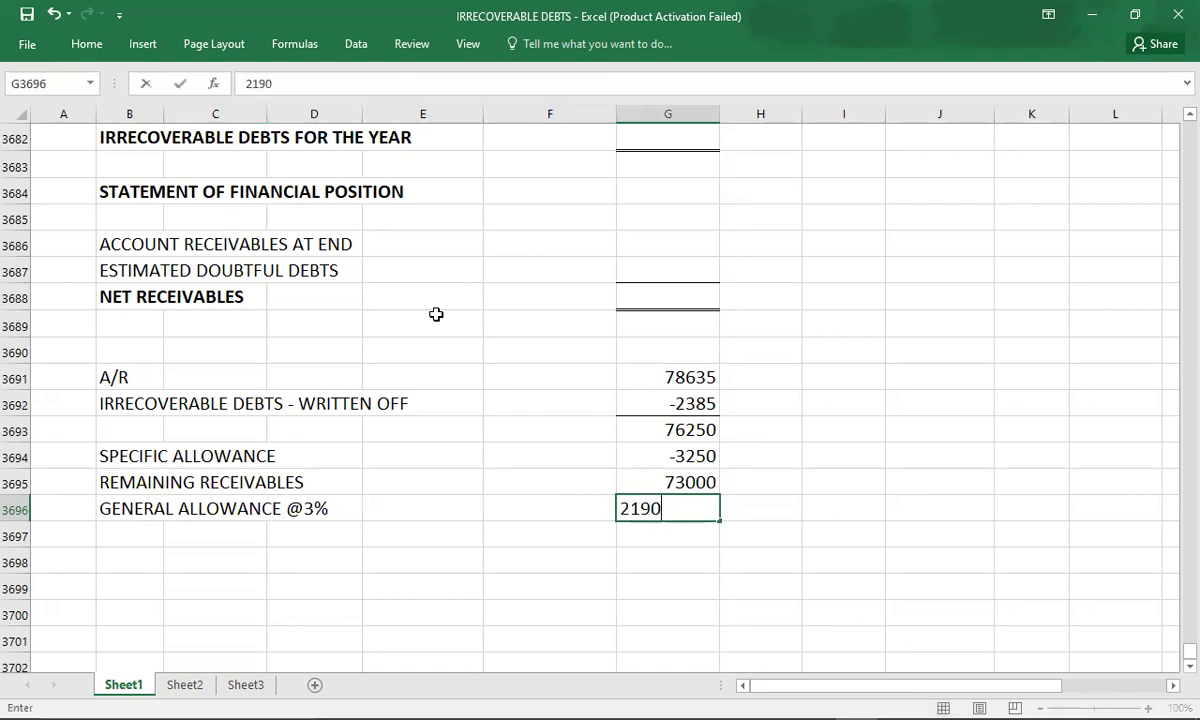
key("Return")
key("Up")
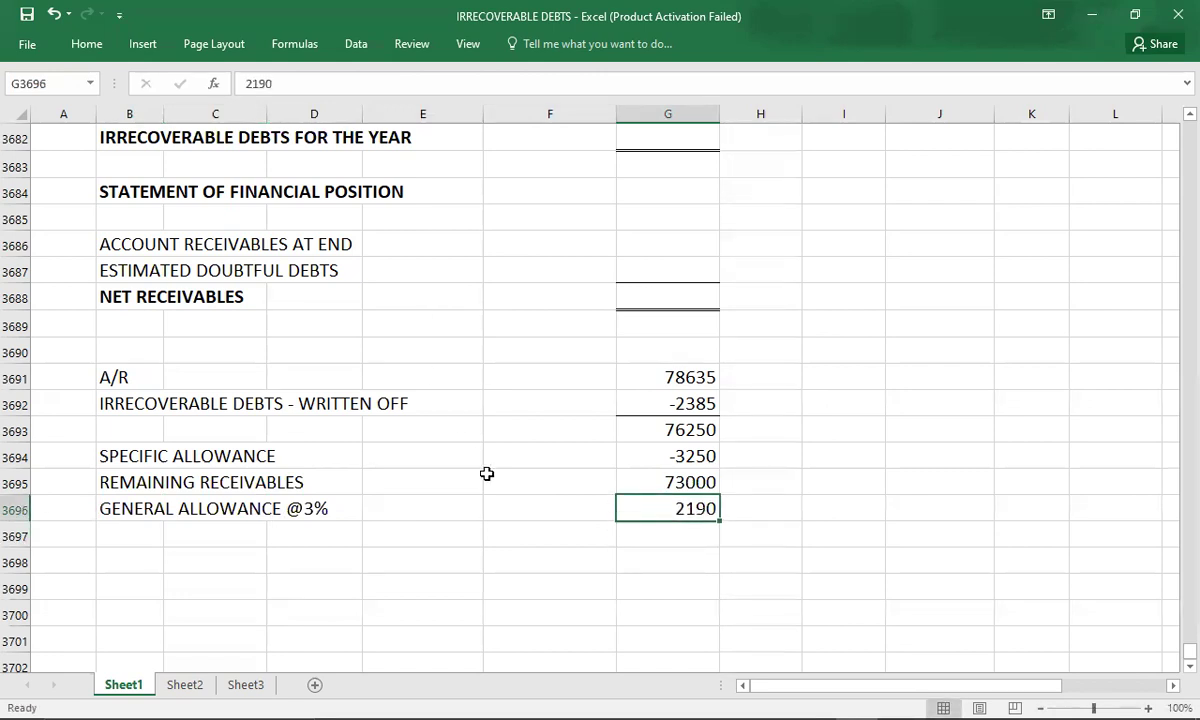
left_click(634, 454)
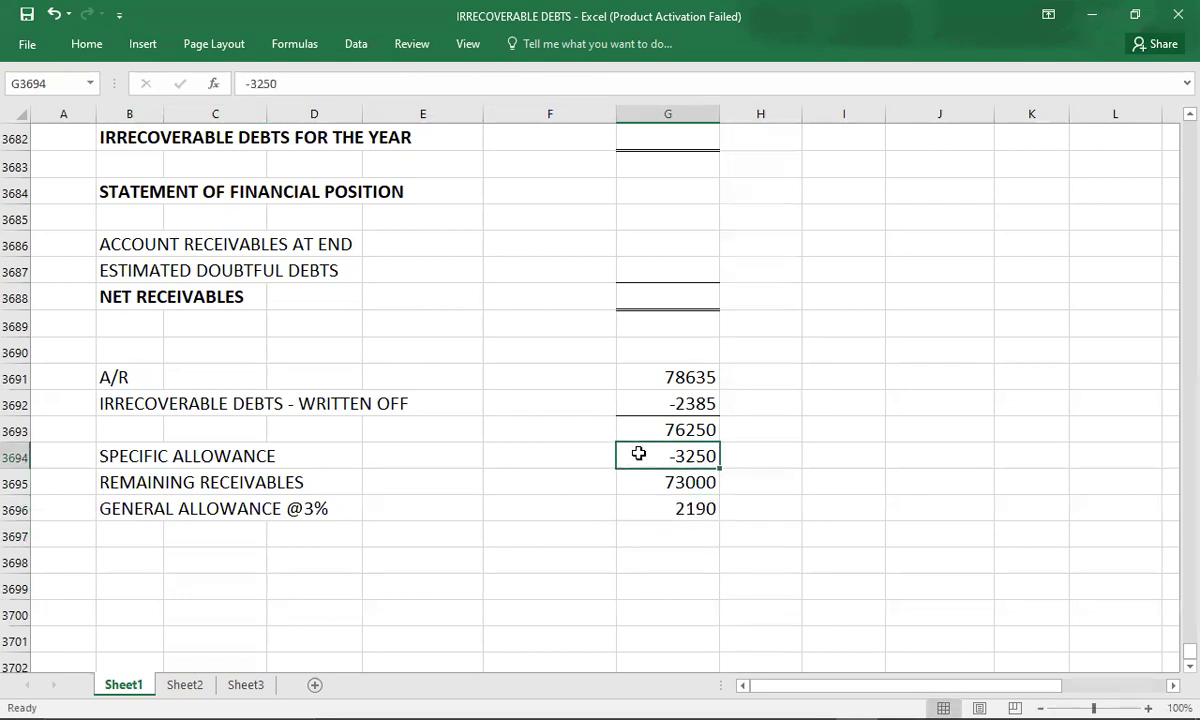
Step: Add bottom borders below the specific allowance in G3694 and the general allowance in G3696
left_click(87, 44)
left_click(174, 107)
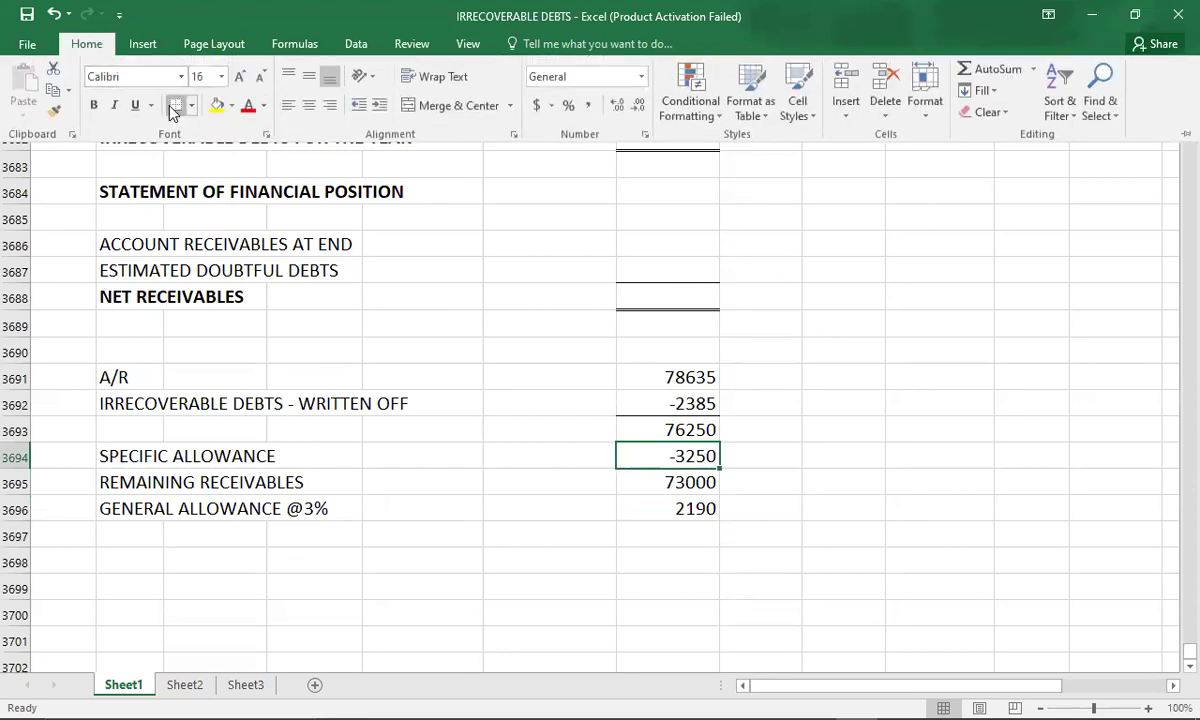
left_click(455, 445)
left_click(455, 447)
left_click(650, 517)
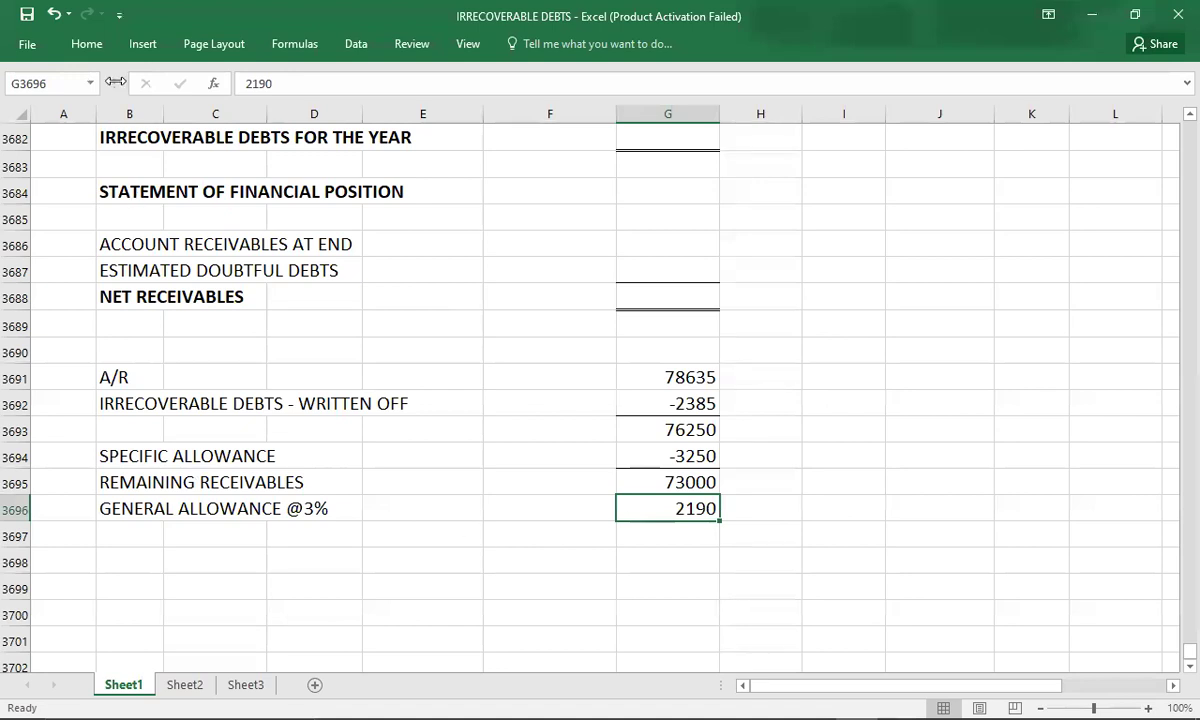
left_click(87, 44)
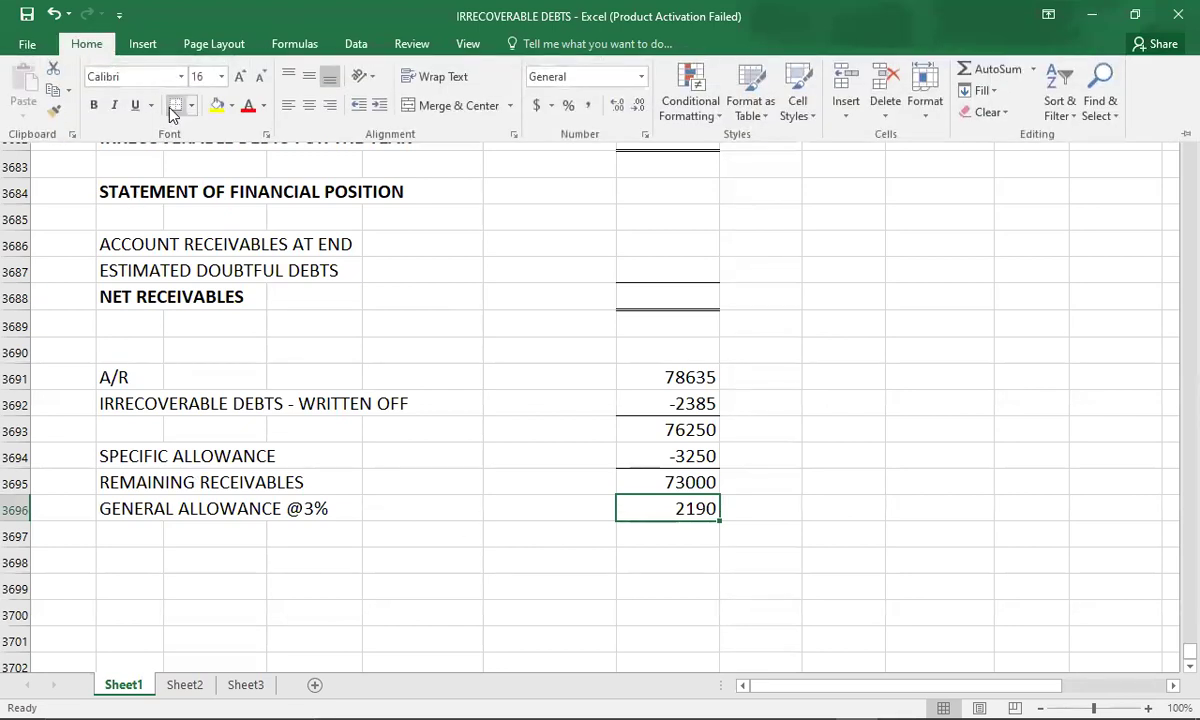
left_click(445, 492)
Step: Label B3698 "ESTIMATED DOUBTFUL DEBTS" below the general allowance working
key("Down")
key("Down")
key("Down")
key("Down")
key("Down")
key("Down")
key("Down")
key("Down")
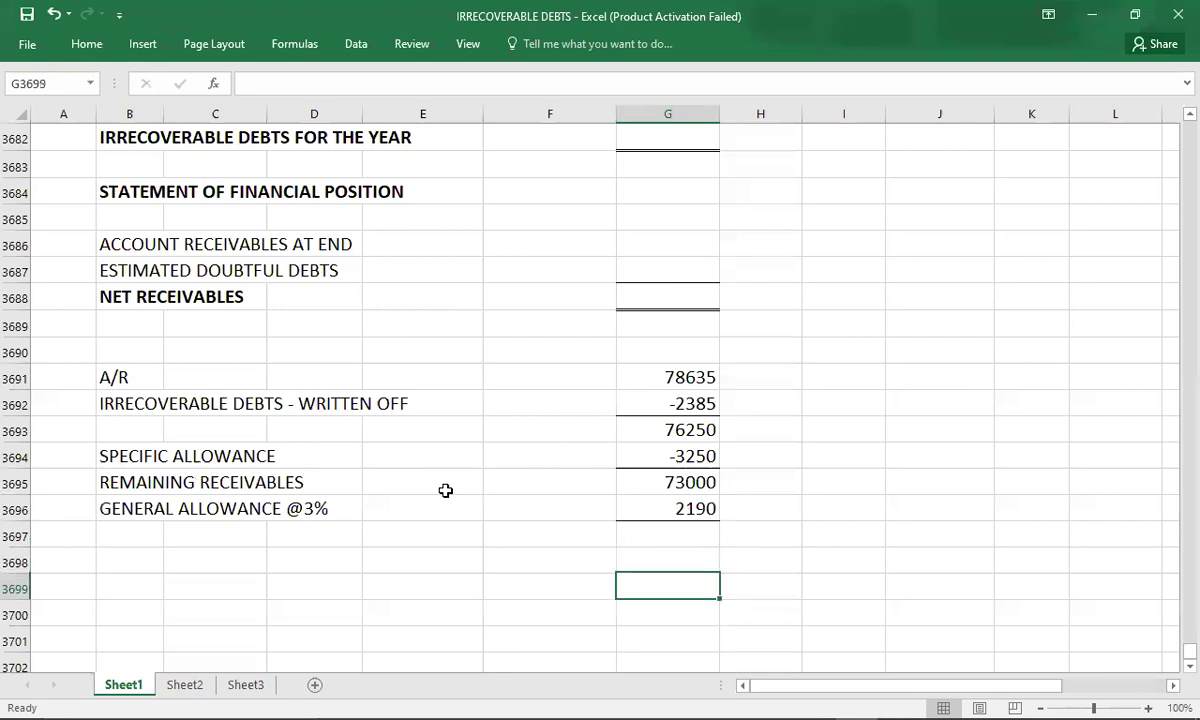
key("Down")
key("Down")
key("Down")
key("Down")
key("Down")
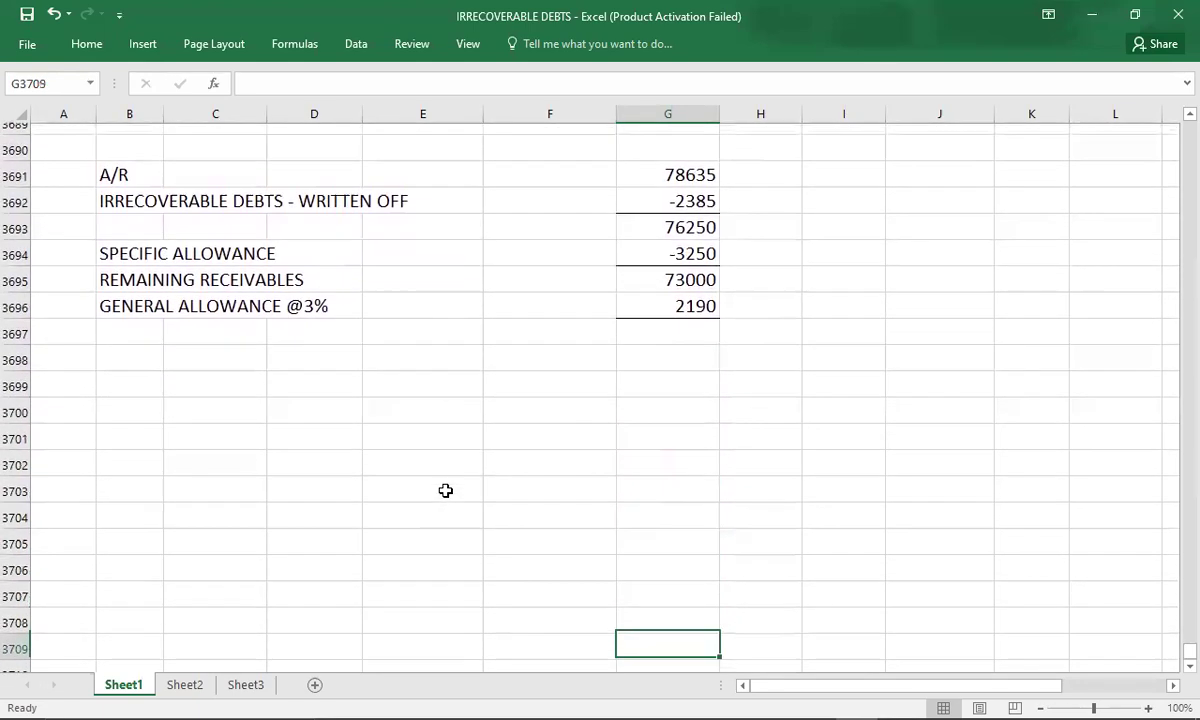
left_click(100, 341)
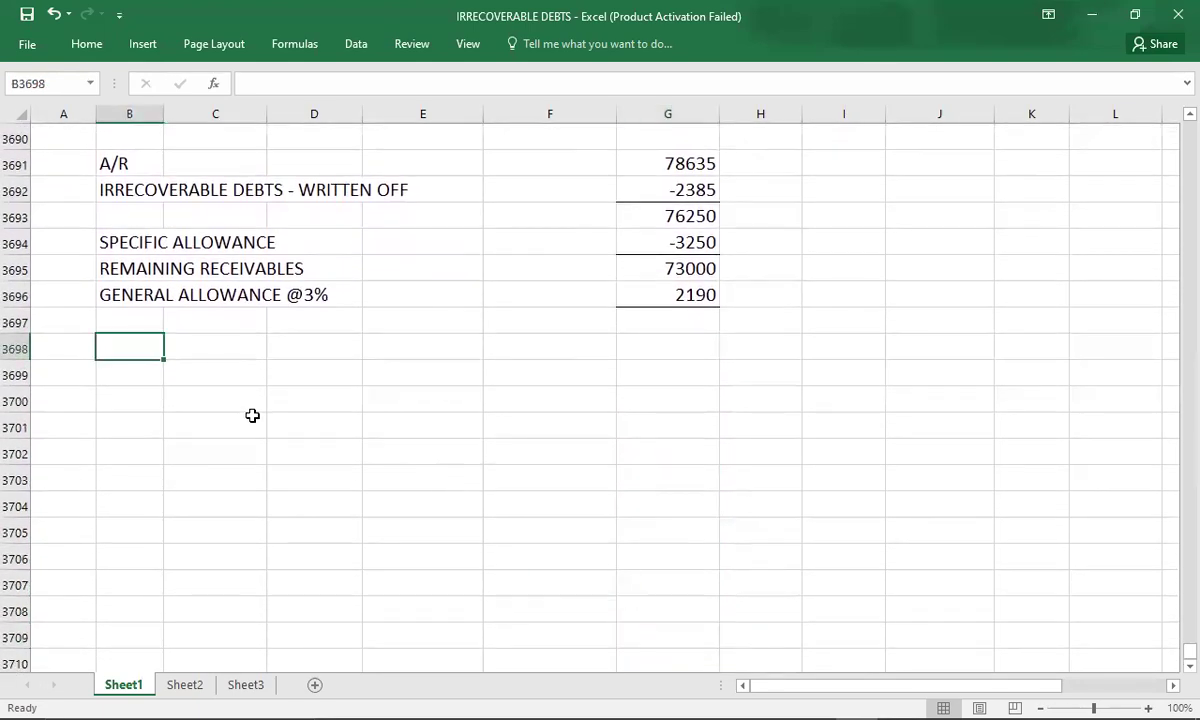
type("ESTIMAT")
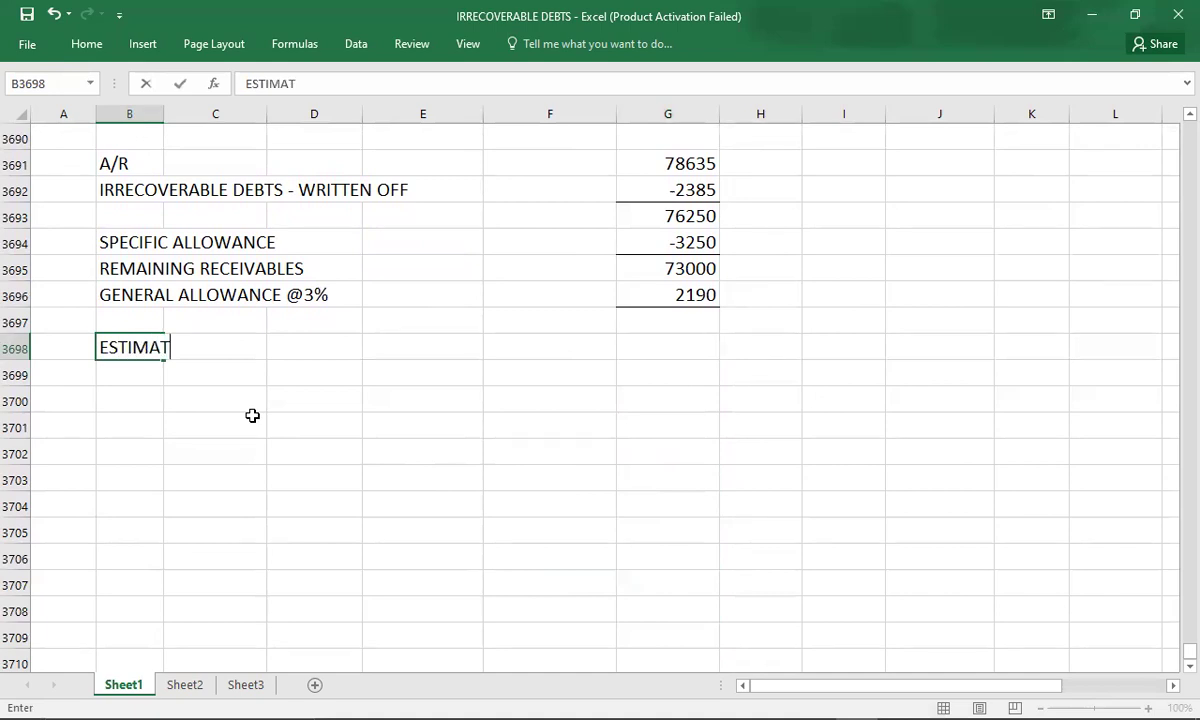
type("ED DOUB")
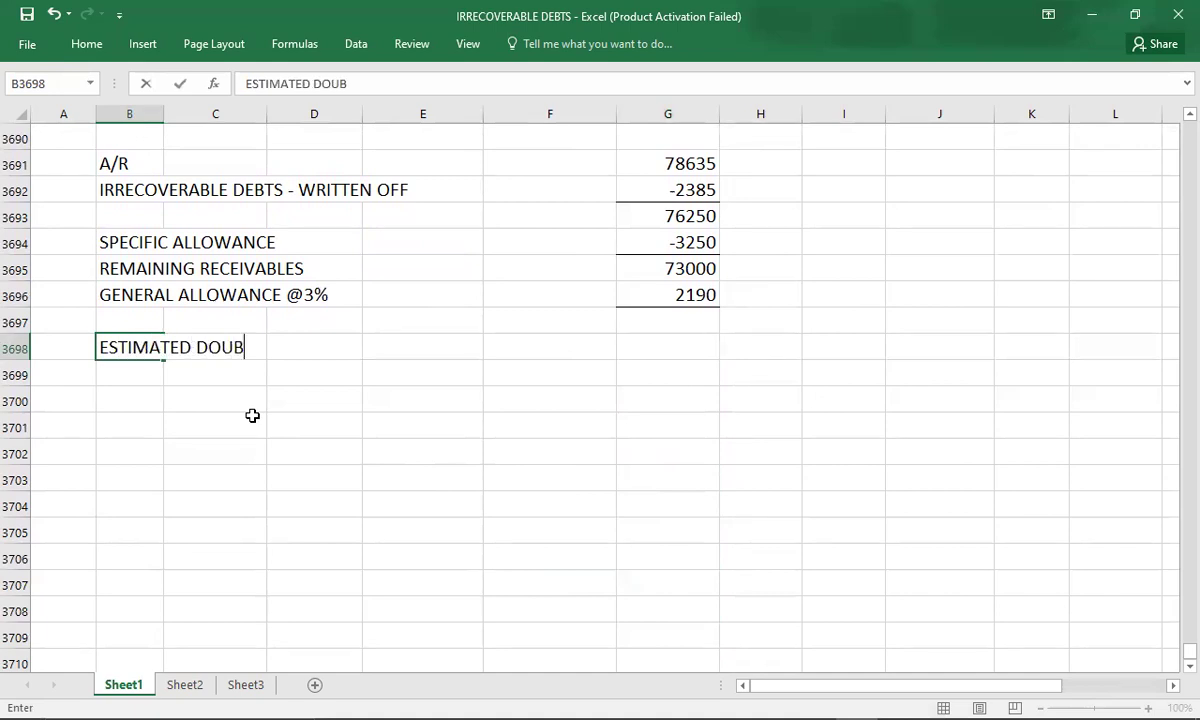
type("TFUL DEBTS")
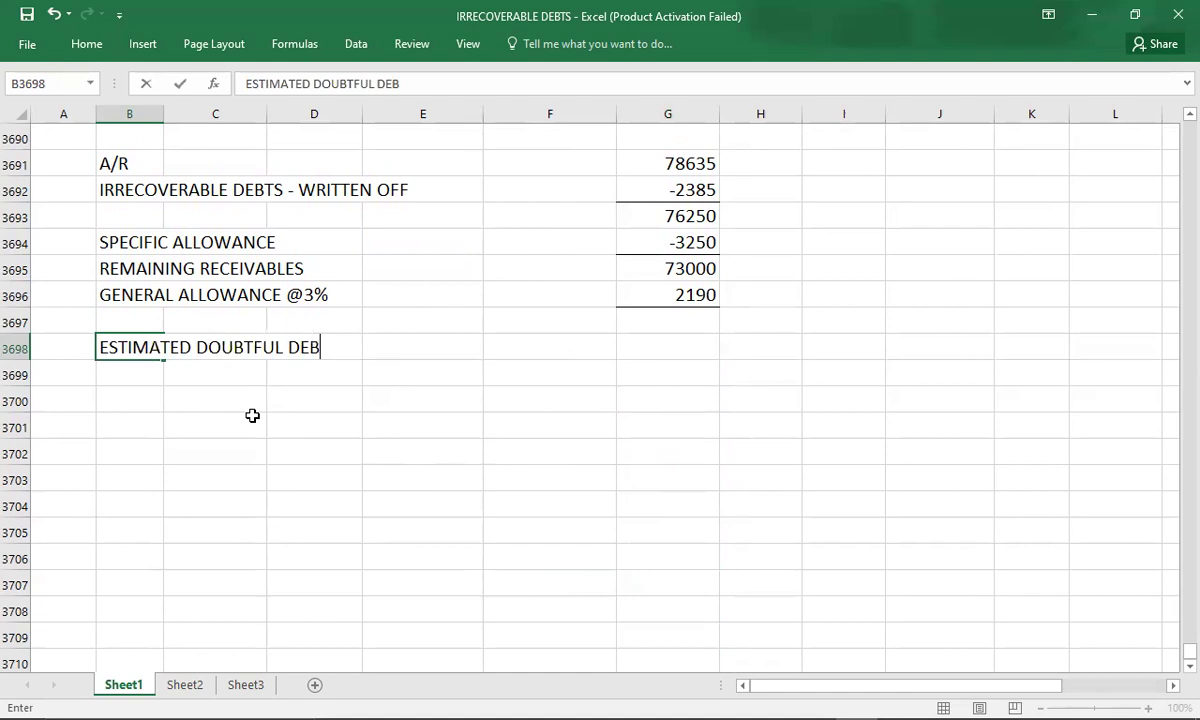
Step: Enter the working "3250+2190 =" in E3698 and its total 5440 in G3698
key("Tab")
key("Tab")
key("Tab")
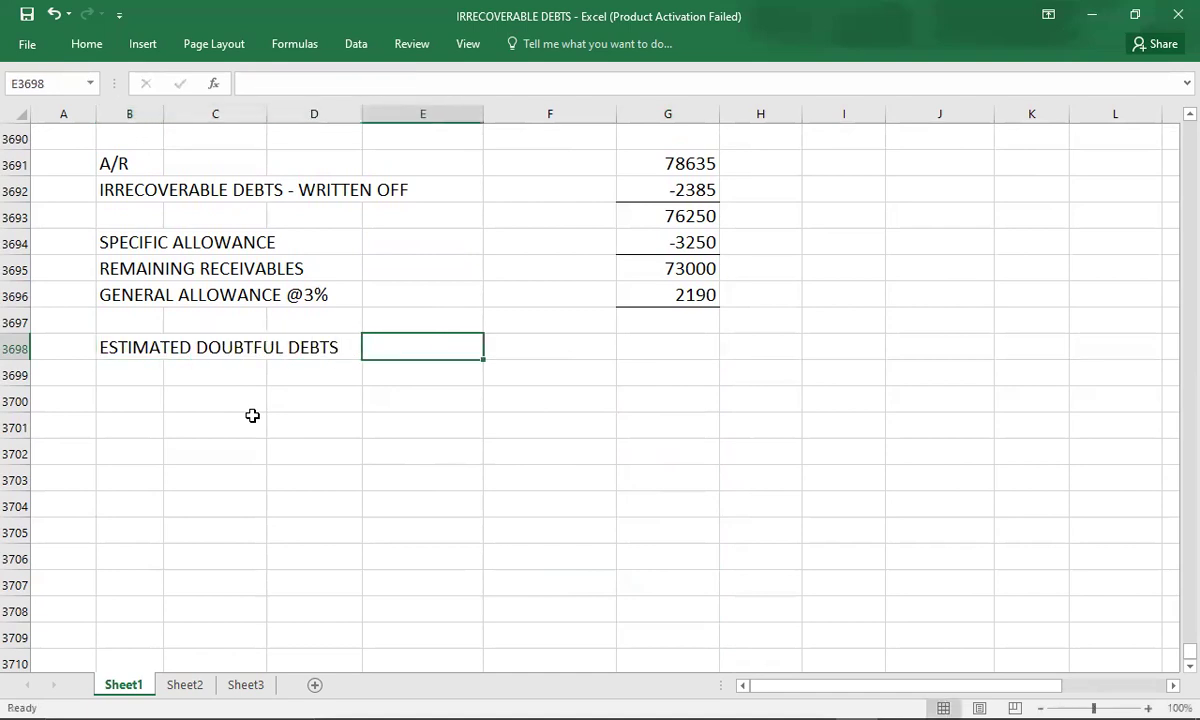
type("3250+2190 =")
key("Right")
key("Right")
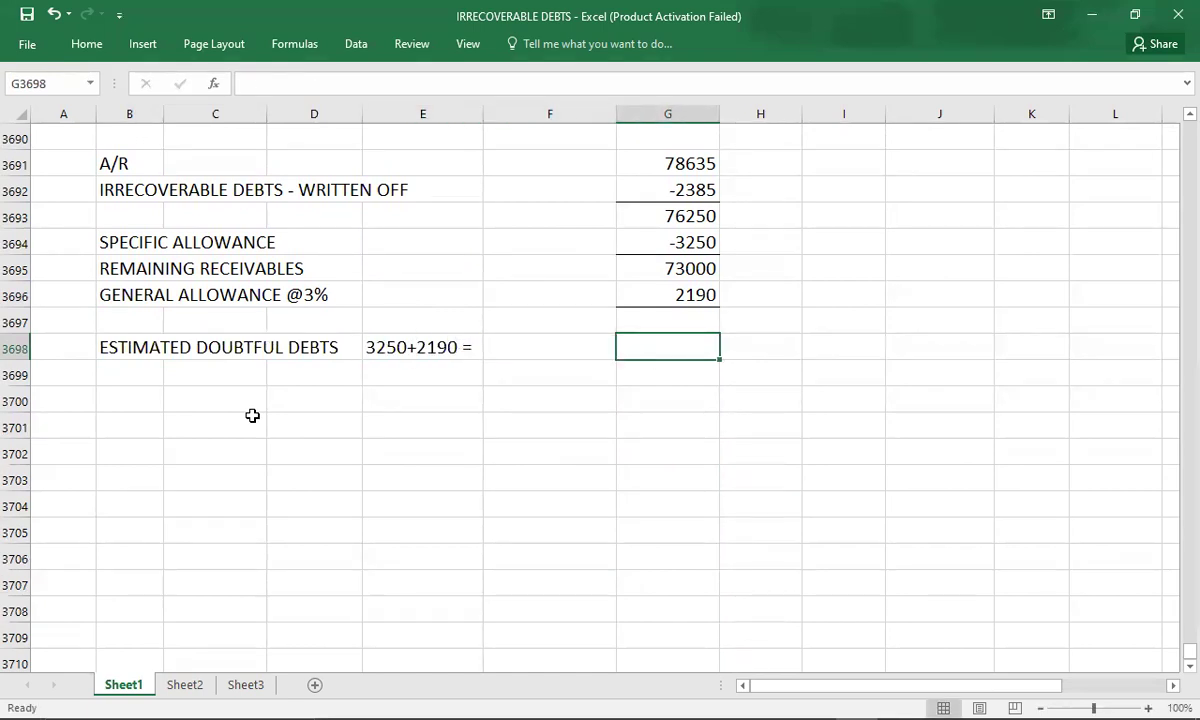
type("4")
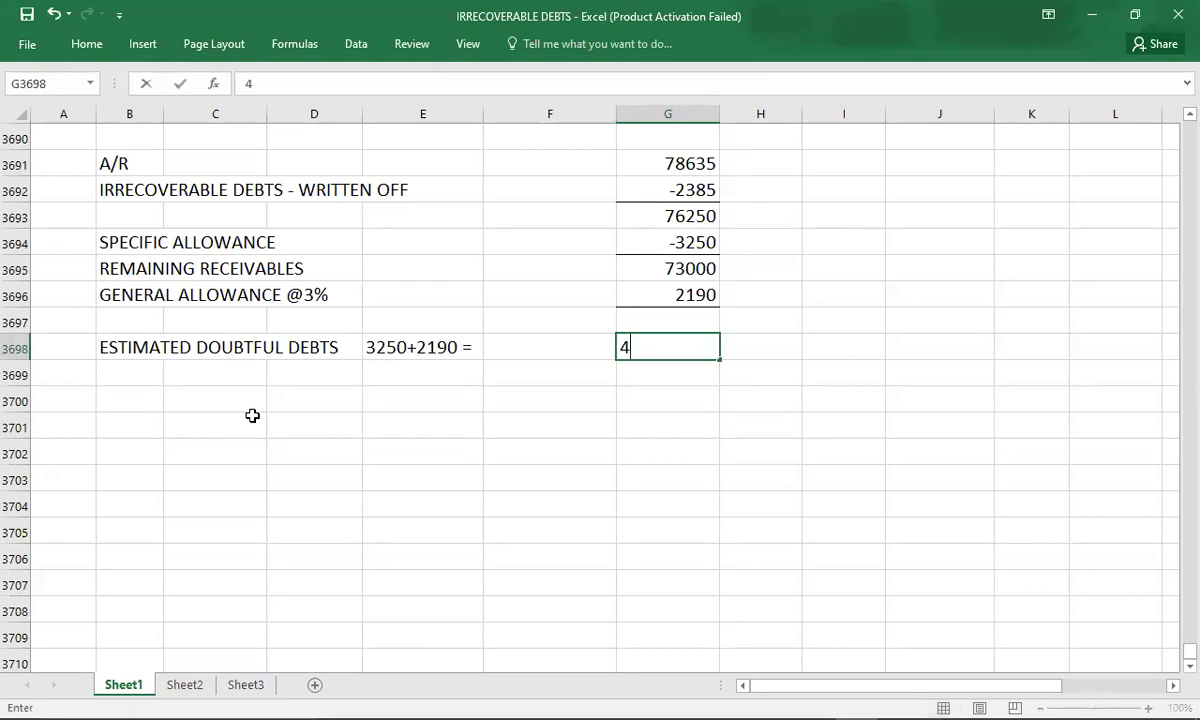
key("BackSpace")
type("5440")
key("Return")
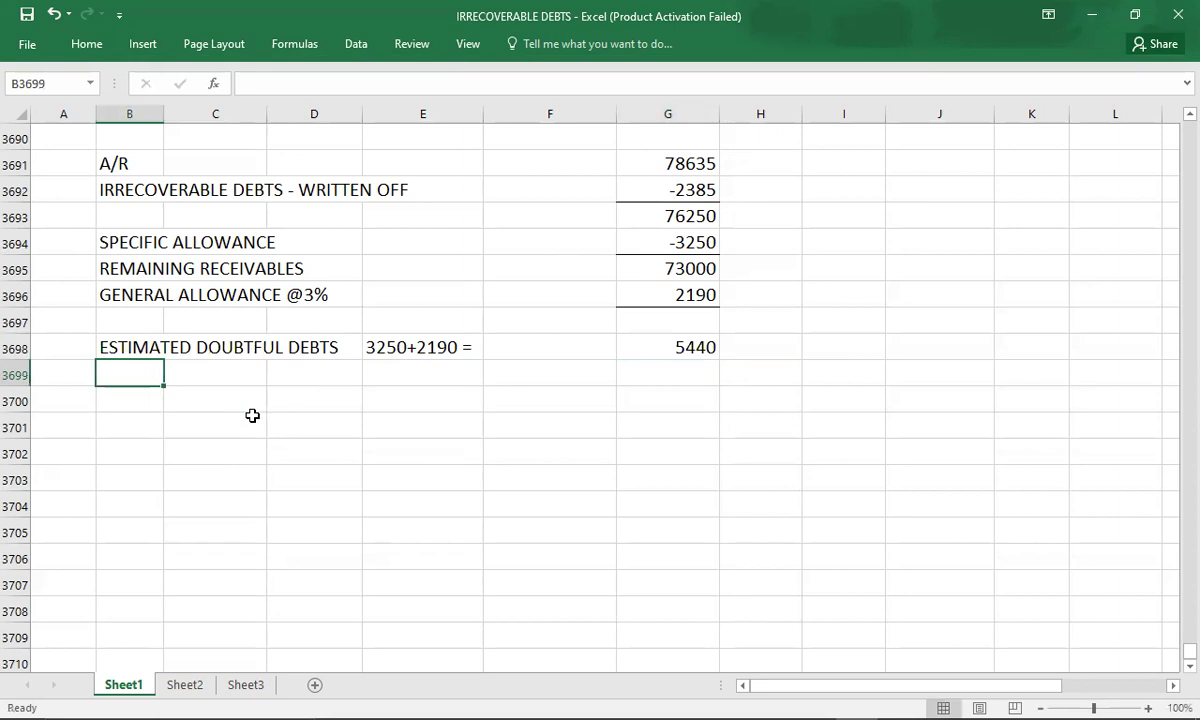
Step: Label B3699 "ALLOWANCE FOR RECEIVABLE OP. BAL" under the estimated doubtful debts
type("AL")
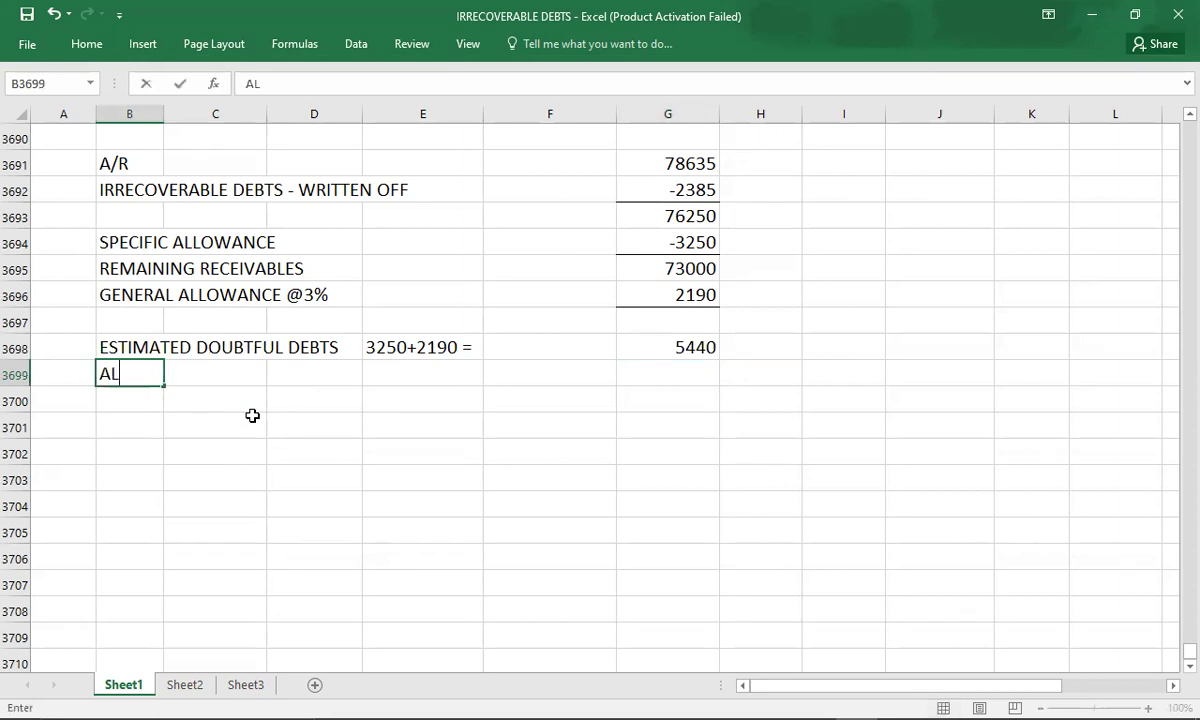
type("LOWANCE FOR RECEIVAL")
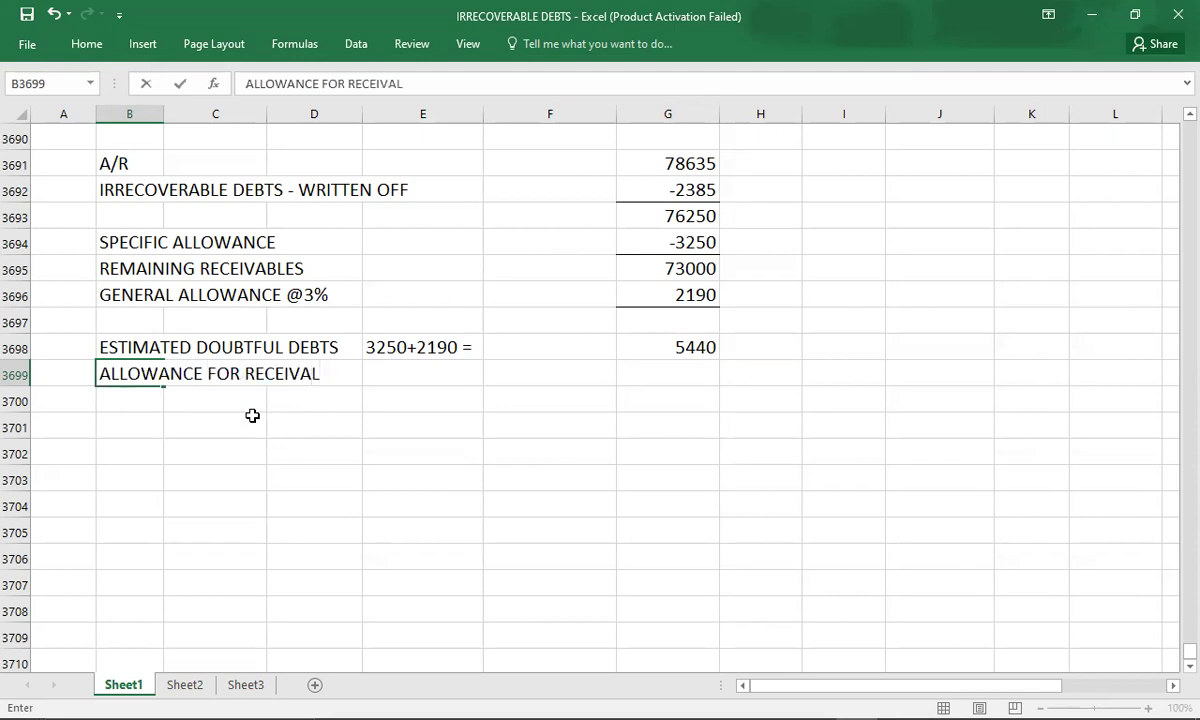
key("BackSpace")
type("BLE OP")
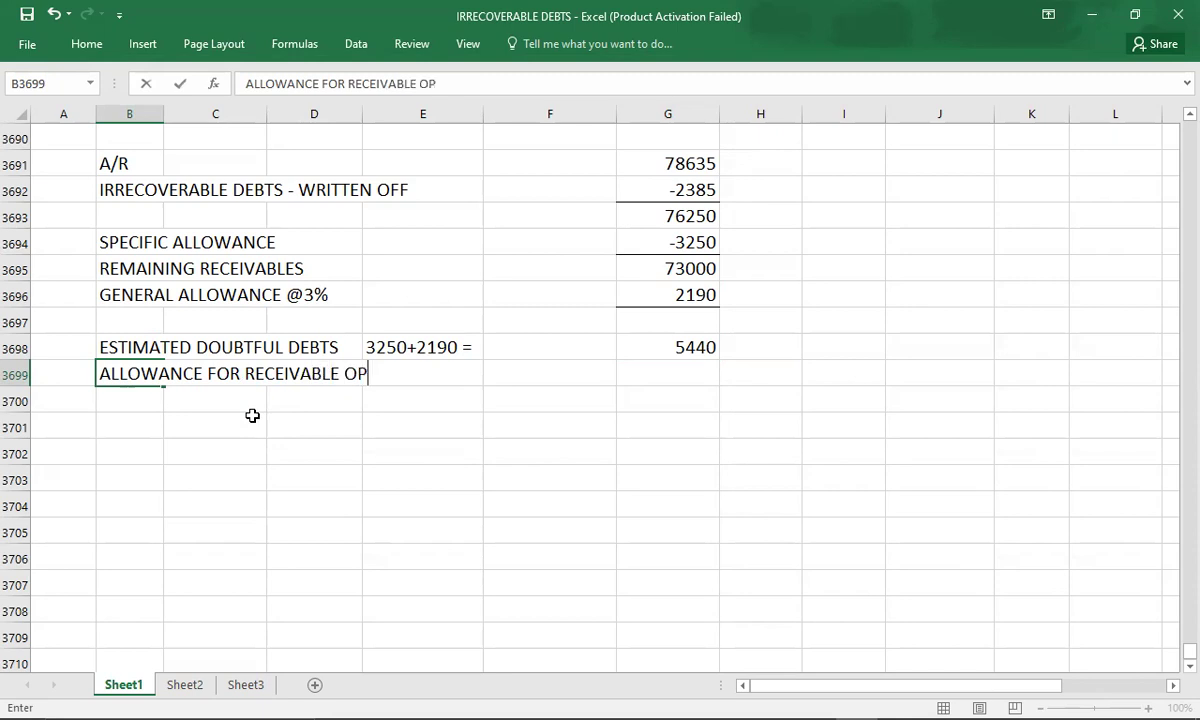
type(". BAL")
Step: Look up the opening allowance for receivables in the Q.9 PDF and enter it in G3699 as -4300
key("Right")
key("Right")
key("Right")
key("Right")
key("Right")
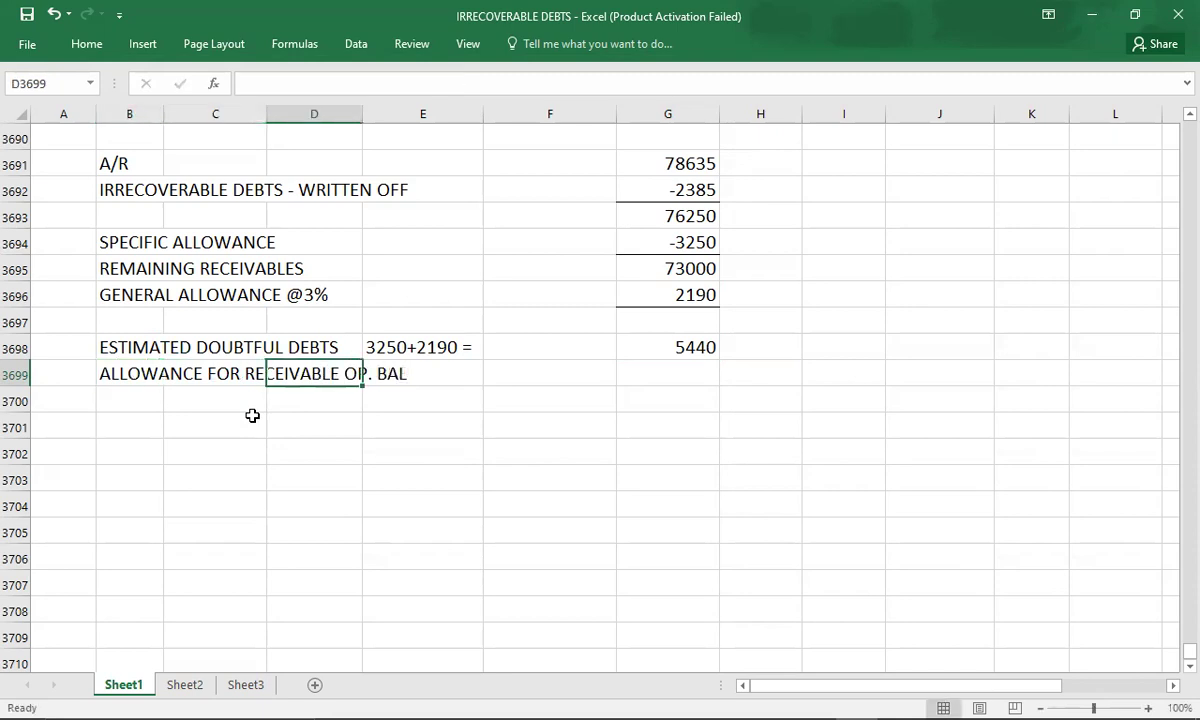
key("alt+Tab")
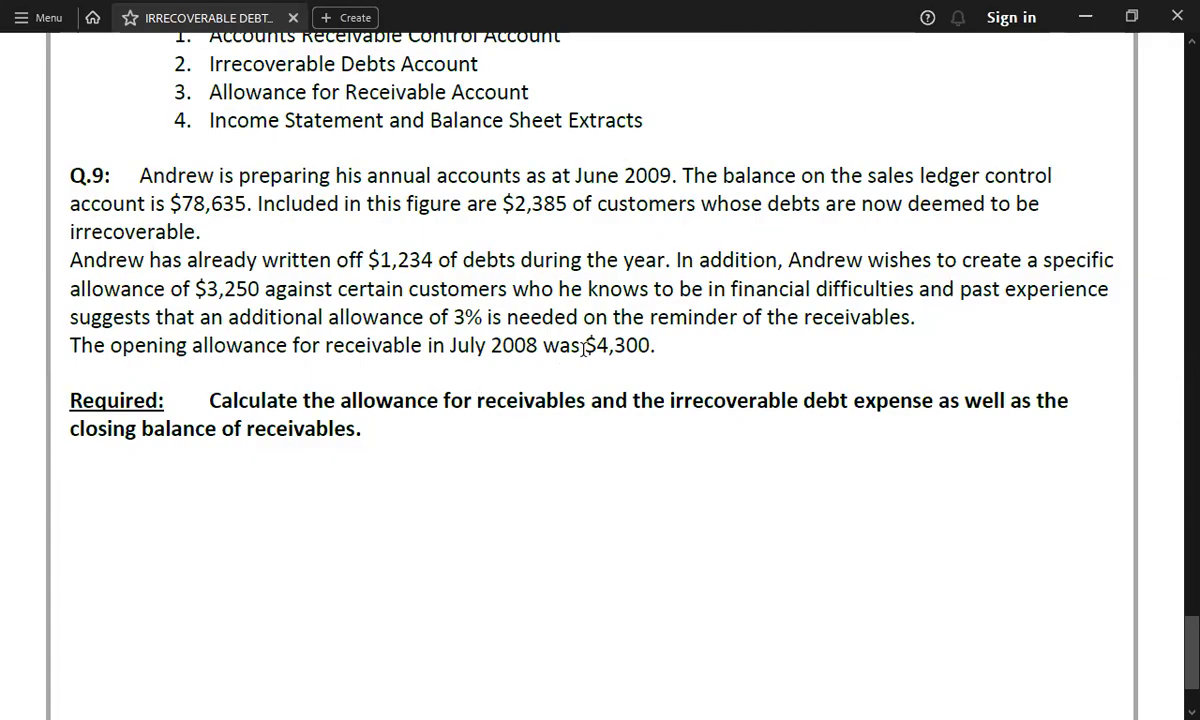
key("alt+Tab")
type("4300")
key("Return")
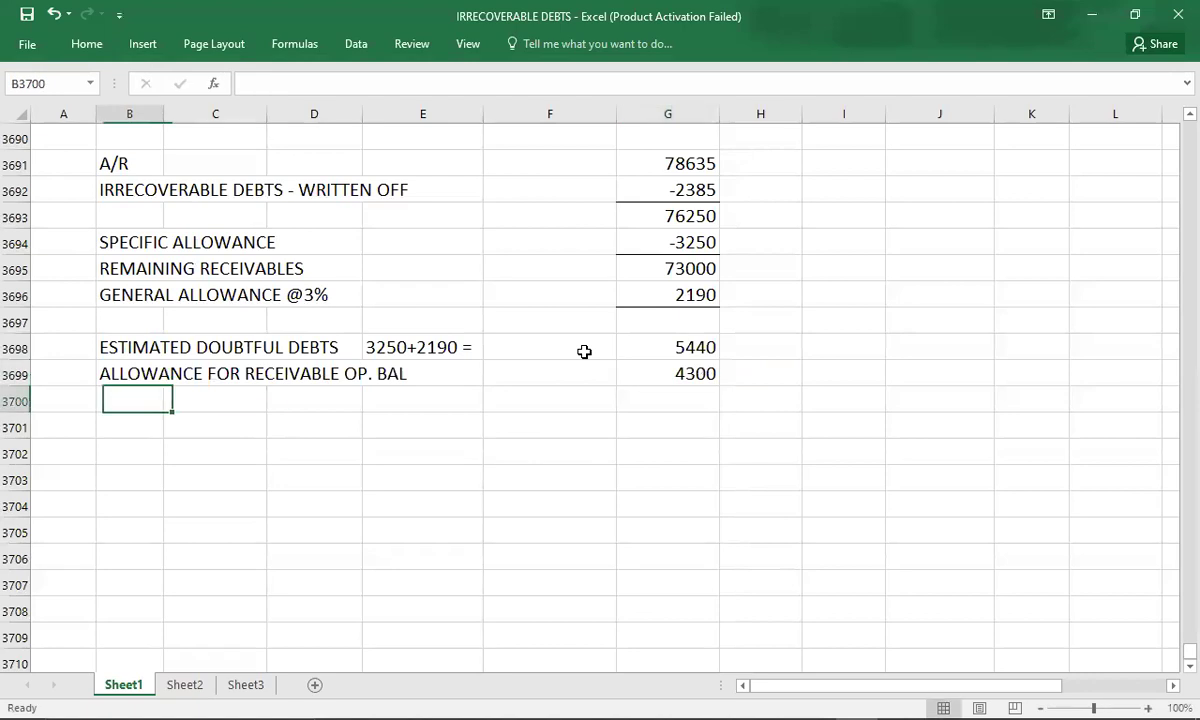
key("Right")
key("Right")
key("Right")
key("Right")
key("Right")
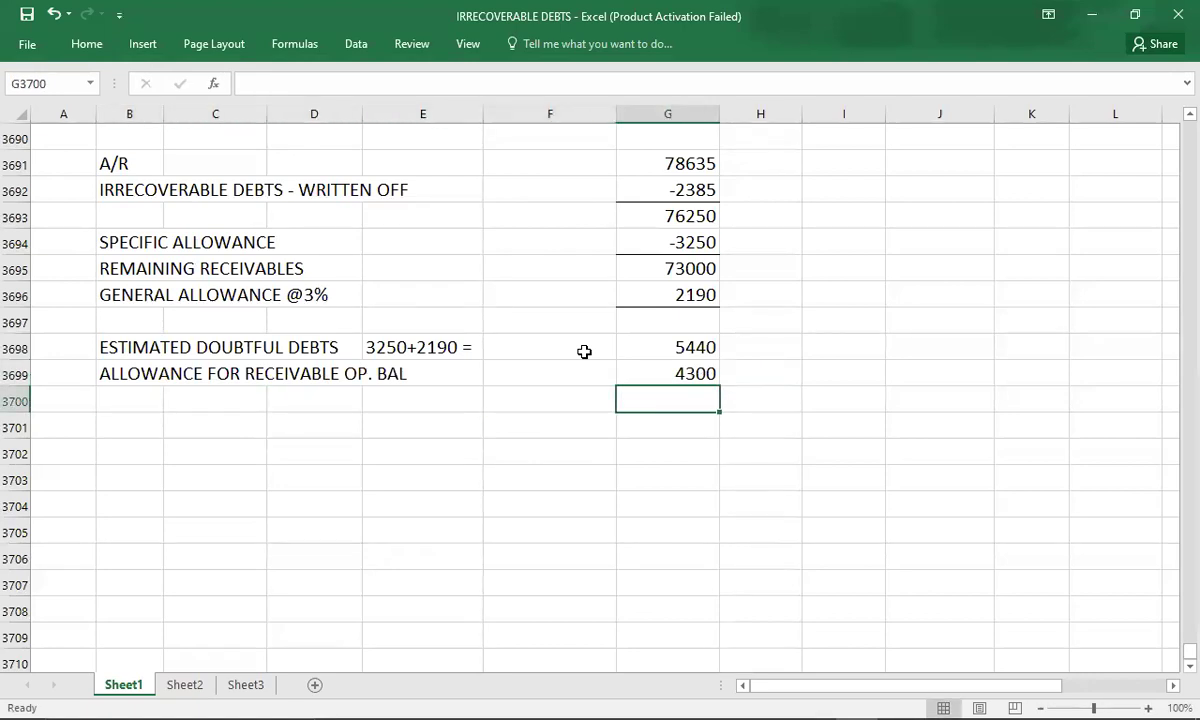
key("Up")
type("-4300")
key("Return")
Step: Enter 1140 in G3700 as the allowance difference and apply a top and double bottom border
type("1140")
key("ctrl+Return")
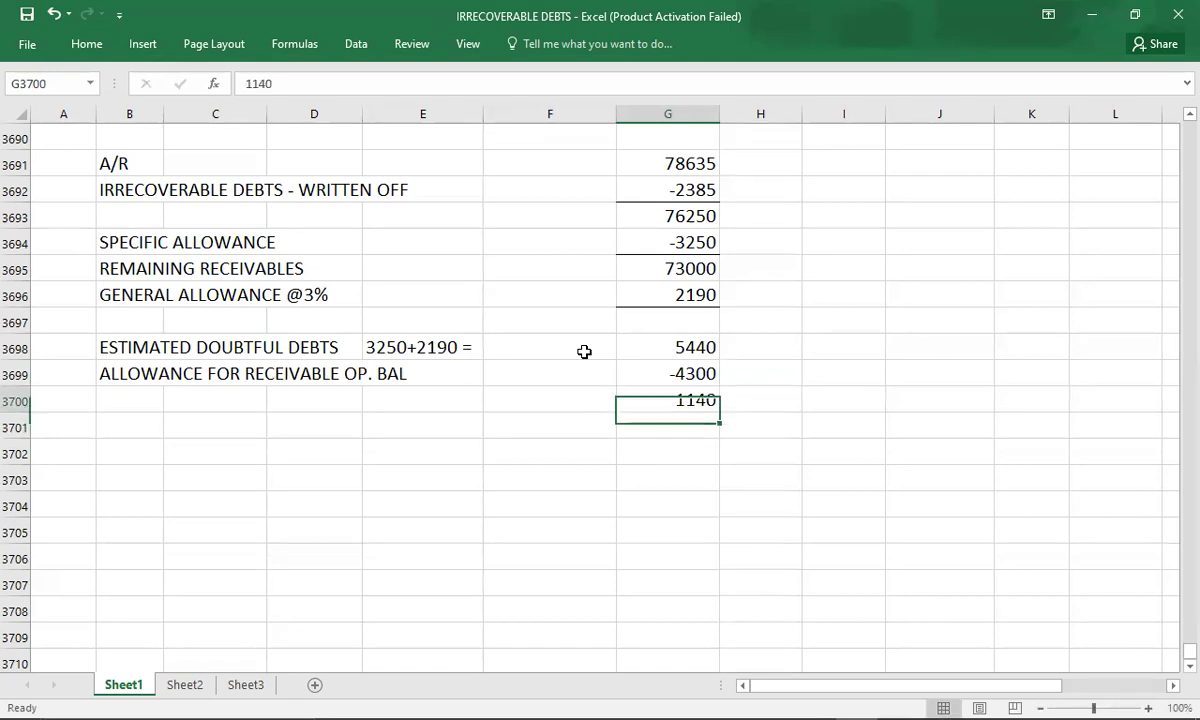
left_click(92, 43)
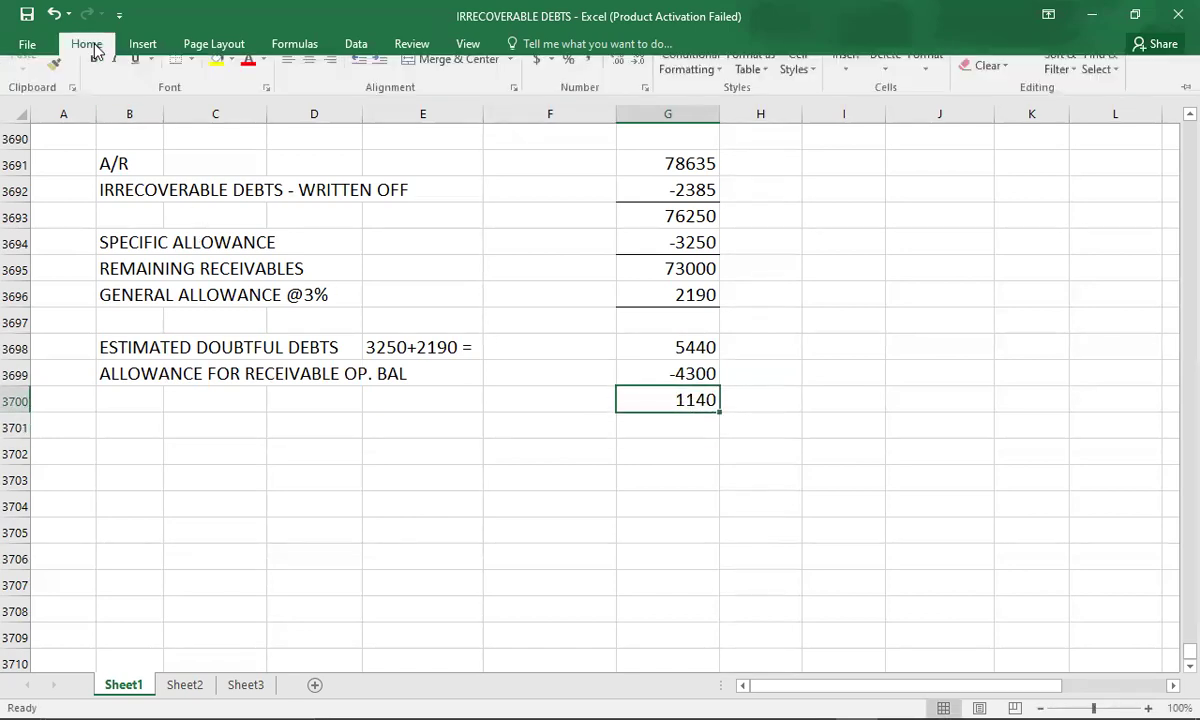
left_click(189, 106)
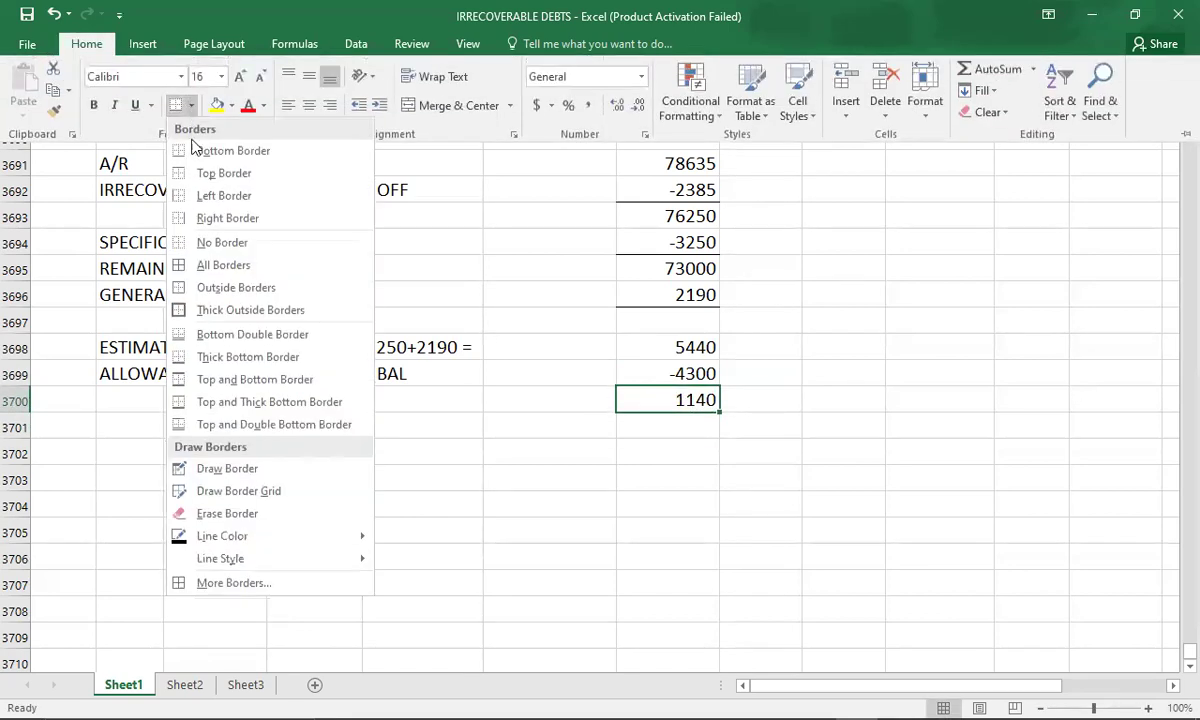
left_click(182, 424)
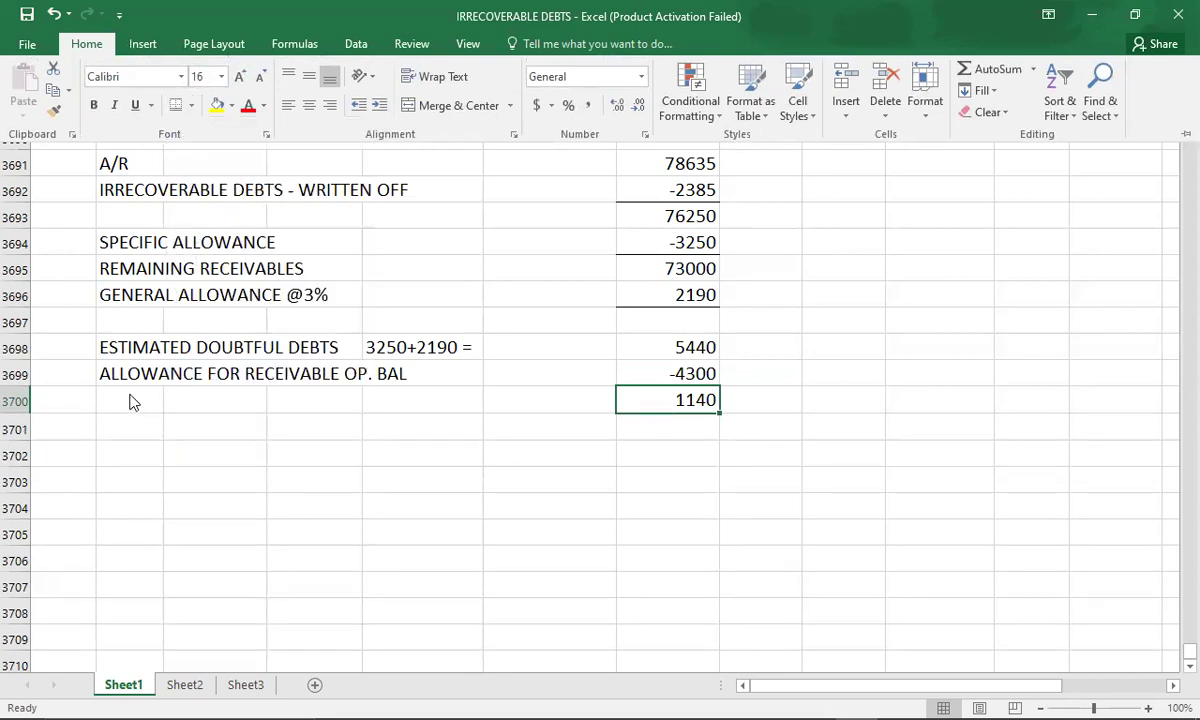
Step: Label B3700 "INCREASE IN ALLOWANCE" beside the 1140 difference
left_click(129, 398)
left_click(129, 393)
type("INC")
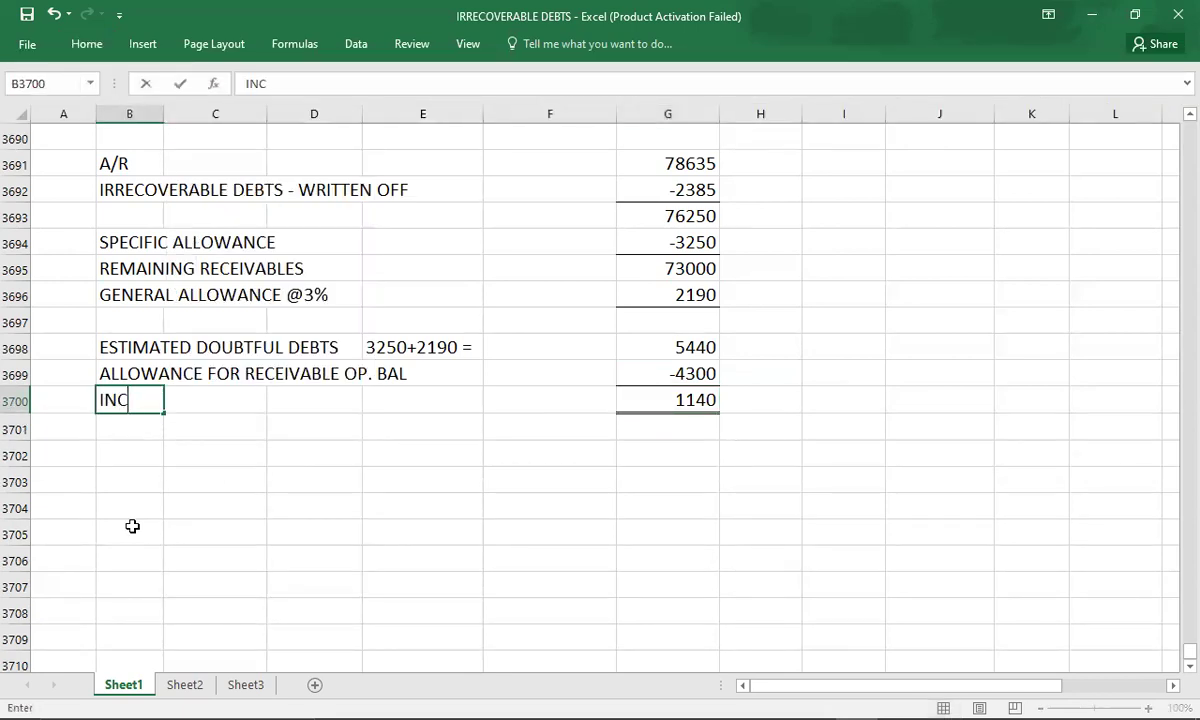
type("REASE ")
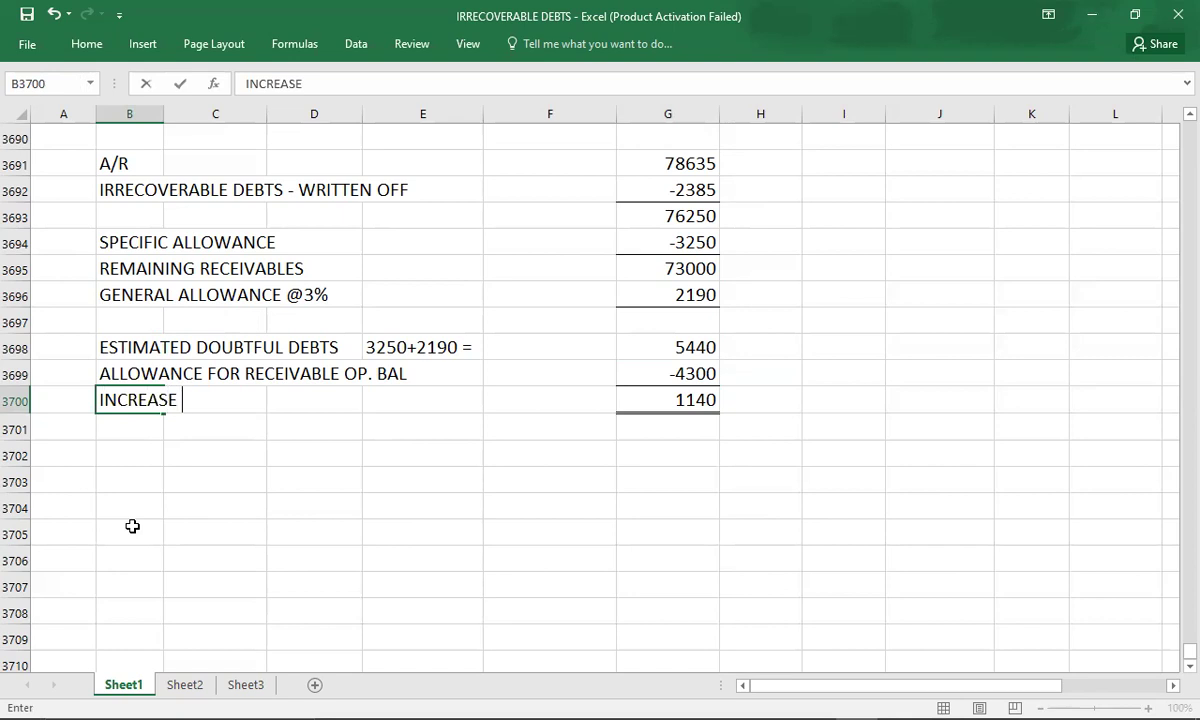
type("IN ALLOW")
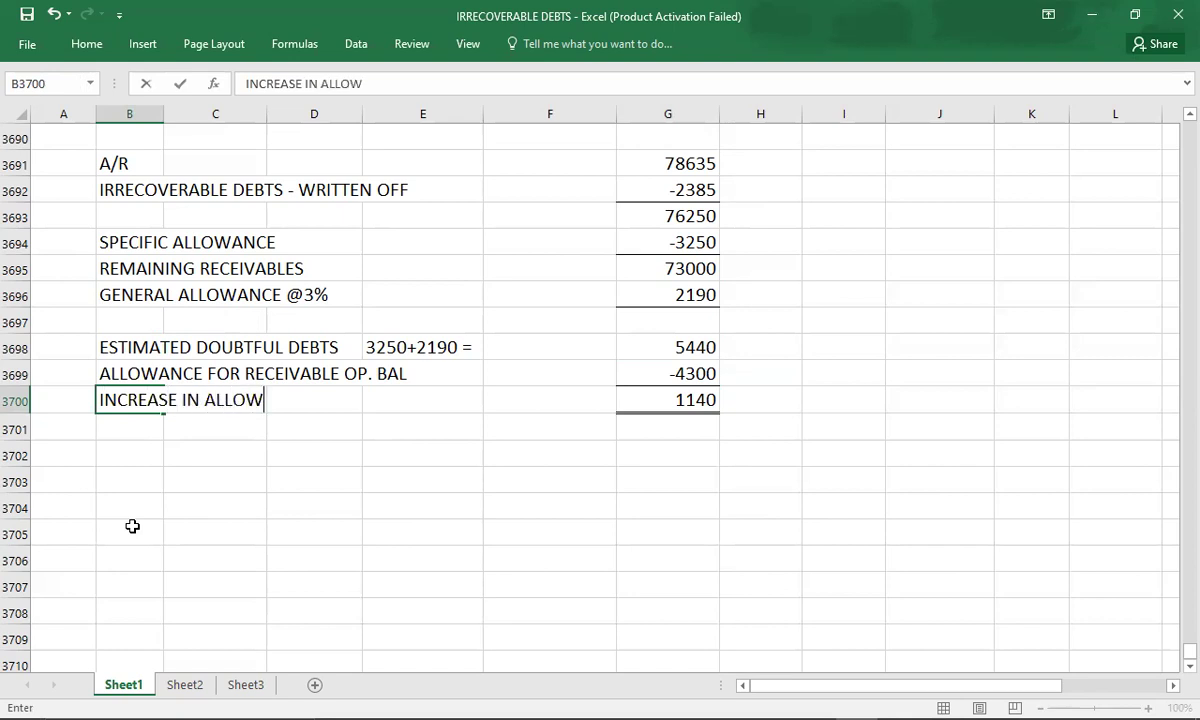
type("ANCEE")
key("BackSpace")
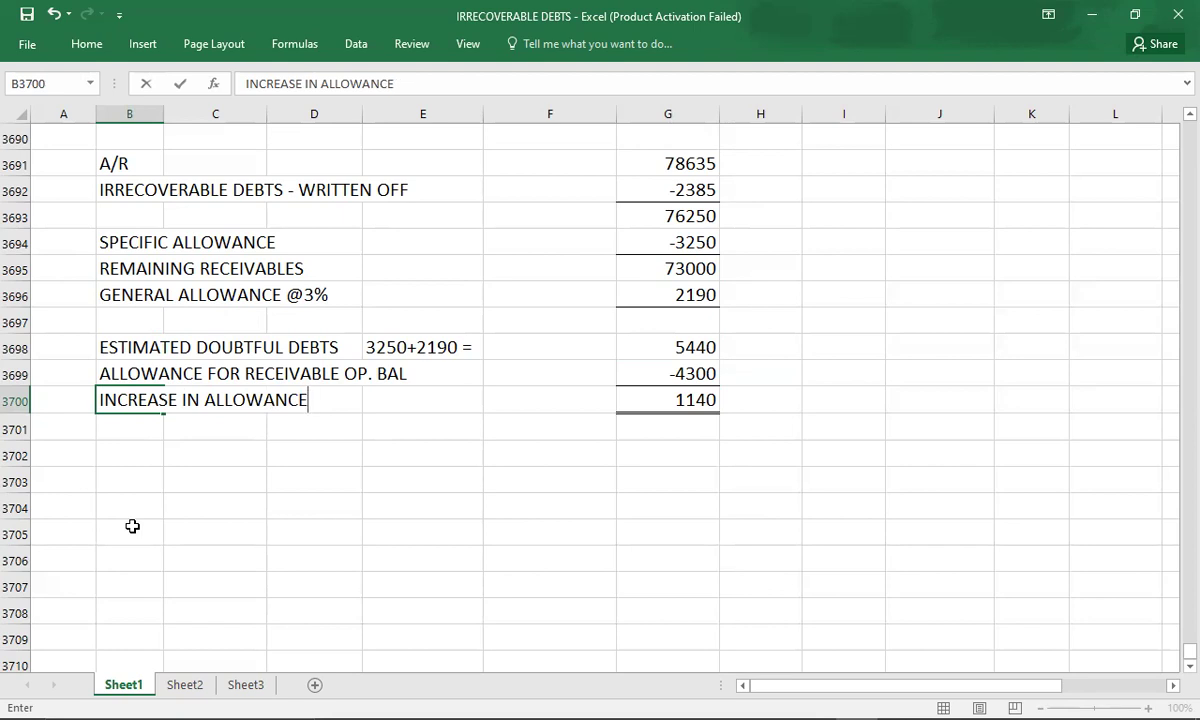
Step: Enter 1140 in G3679 as the increase in allowance for receivables in the Q.9 profit and loss statement
key("Up")
key("Up")
key("Up")
key("Up")
key("Up")
key("Up")
key("Up")
key("Up")
key("Up")
key("Up")
key("Up")
key("Up")
key("Up")
key("Up")
key("Up")
key("Up")
key("Up")
key("Up")
key("Up")
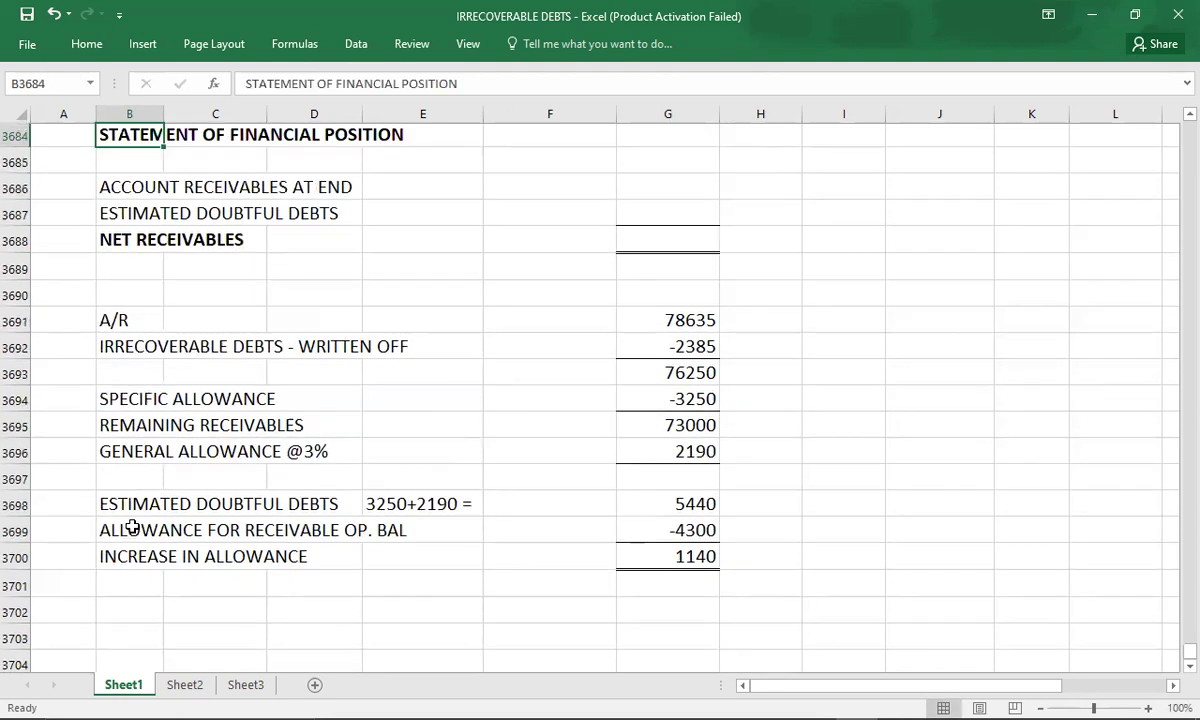
key("Up")
key("Up")
key("Up")
key("Up")
key("Up")
key("Up")
key("Up")
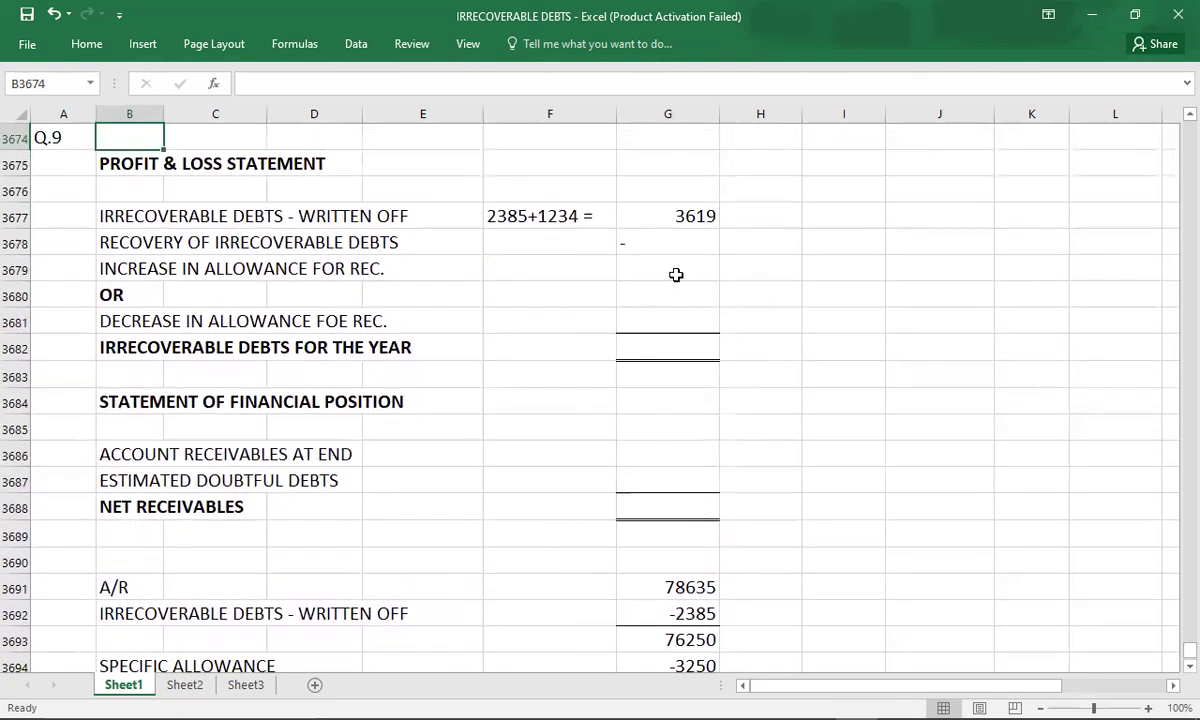
left_click(700, 268)
type("1140")
key("Return")
Step: Sum G3677 to G3679 and enter 4759 in G3682 as the irrecoverable debts for the year
key("Up")
key("Up")
key("Up")
key("shift+Down")
key("shift+Down")
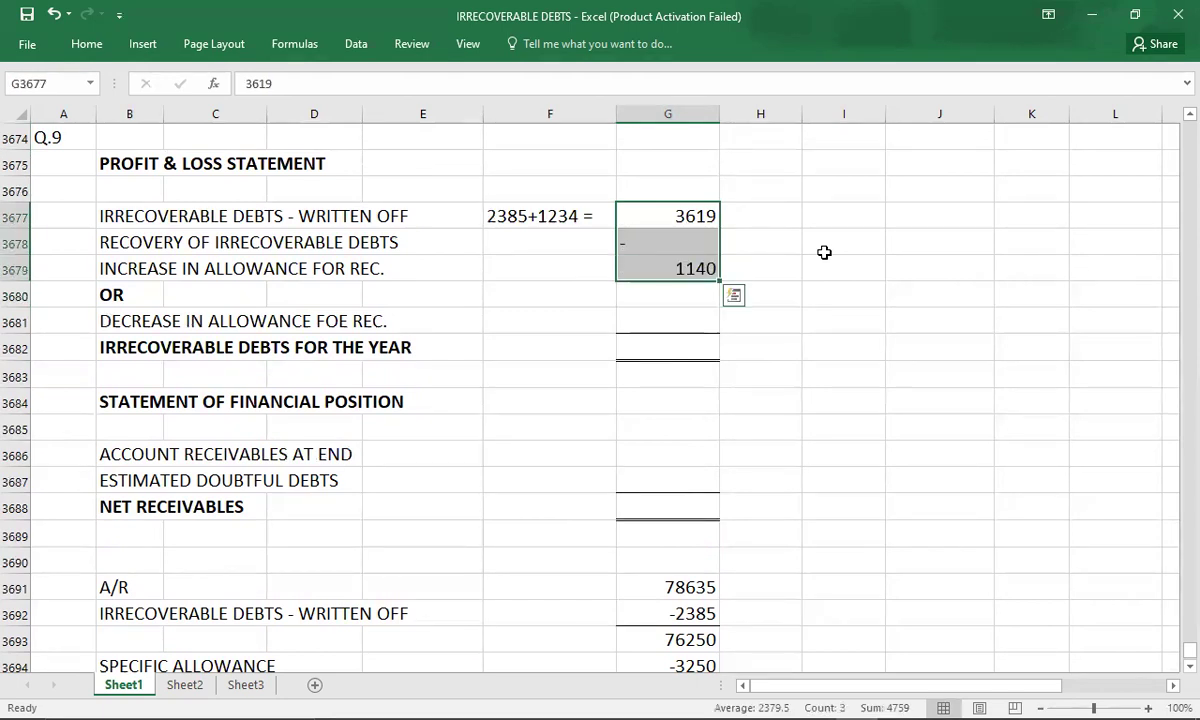
key("Down")
key("Down")
key("Down")
key("Down")
key("Down")
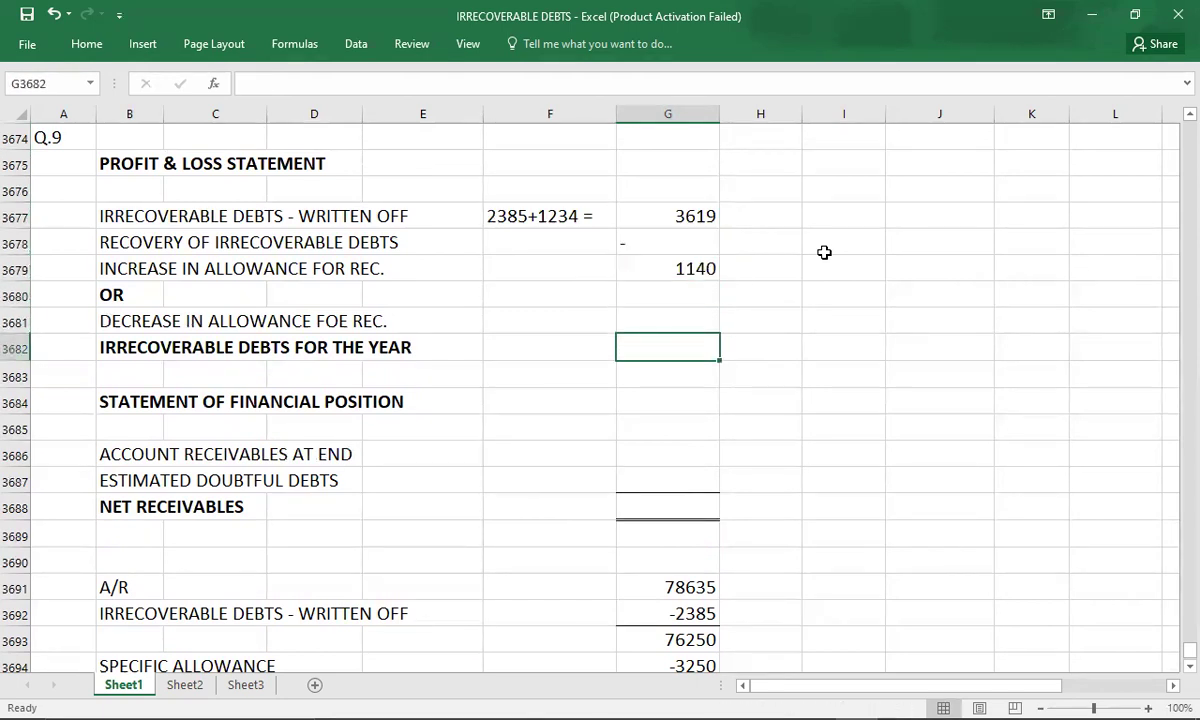
type("4759")
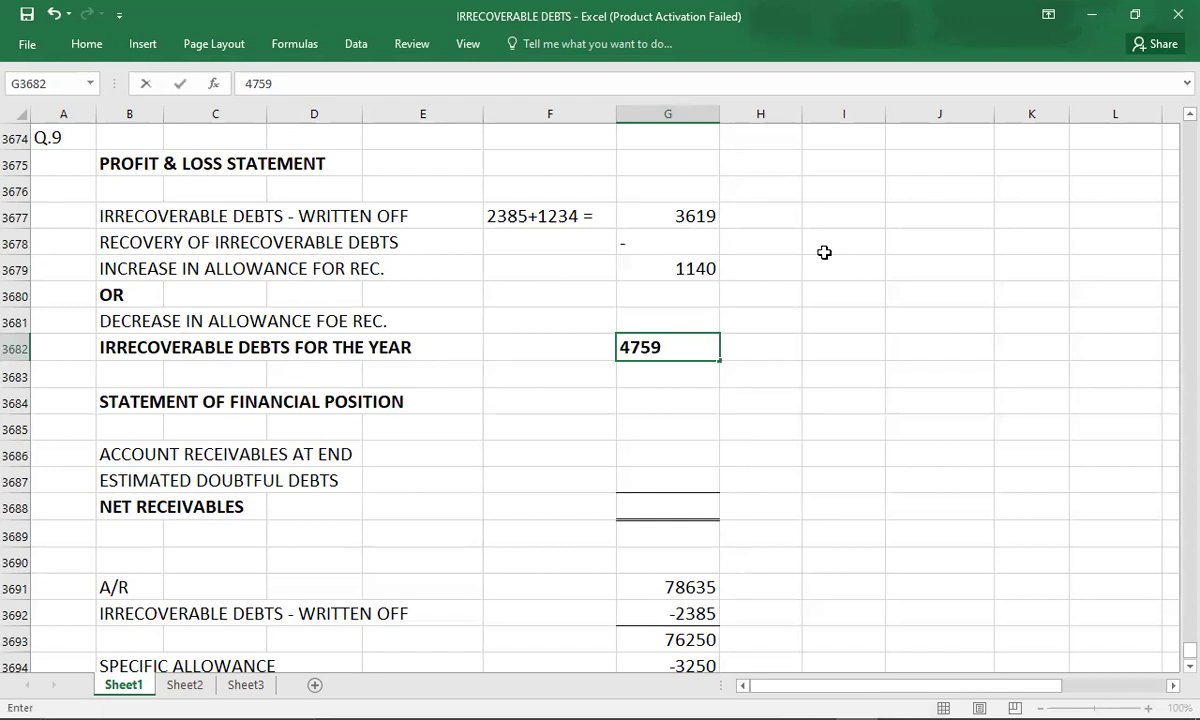
key("Left")
key("Left")
key("Left")
key("Left")
key("Left")
key("Left")
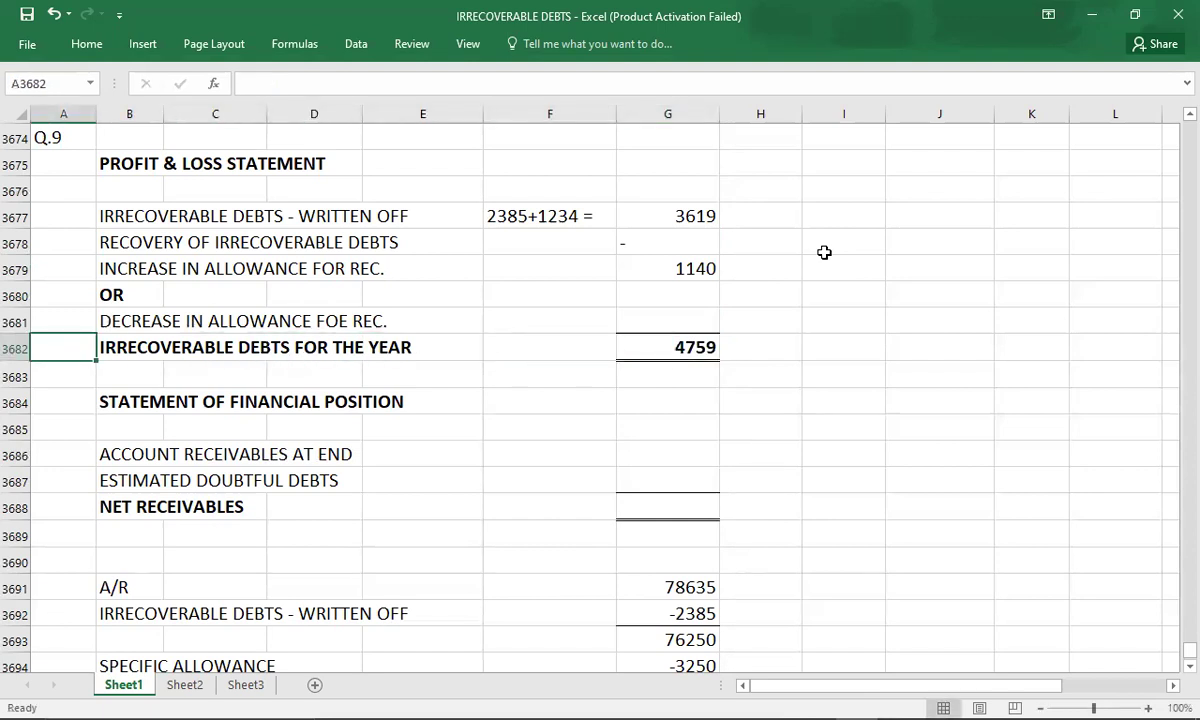
key("Down")
key("Down")
key("Down")
key("Down")
key("Down")
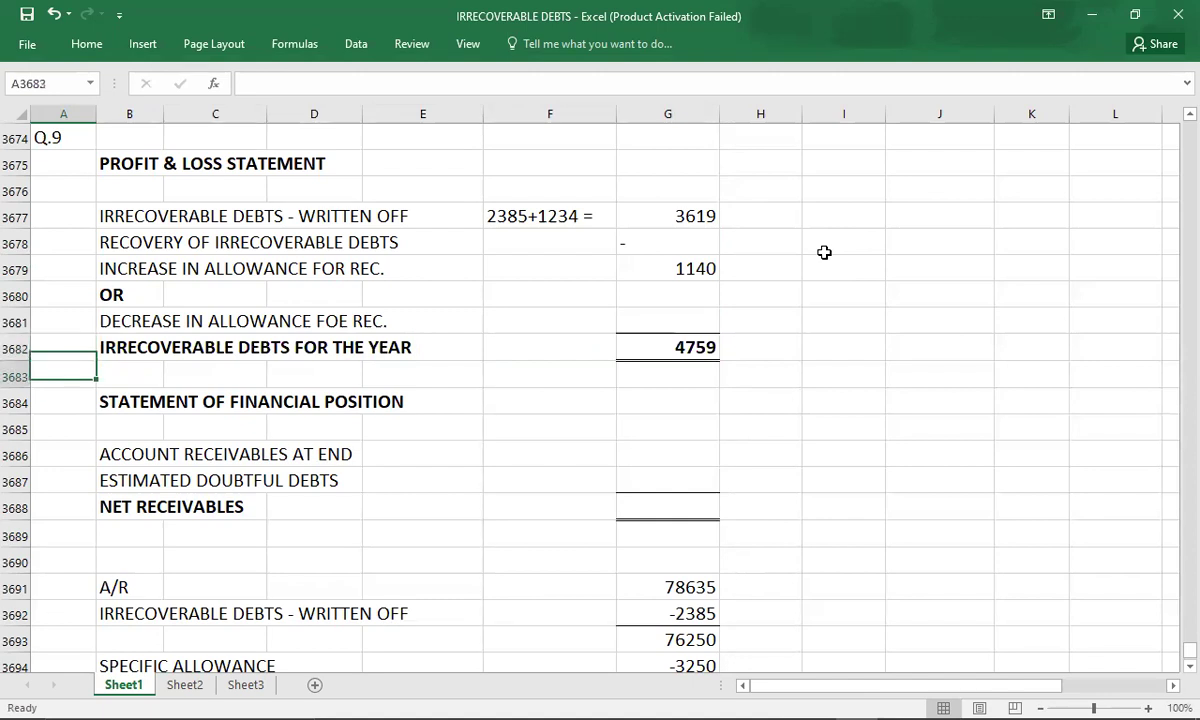
Step: Label B3693 "A/R" beside the 76250 receivables balance in the Q.9 workings
key("Down")
key("Down")
key("Down")
key("Down")
key("Down")
key("Down")
key("Down")
key("Down")
key("Down")
key("Down")
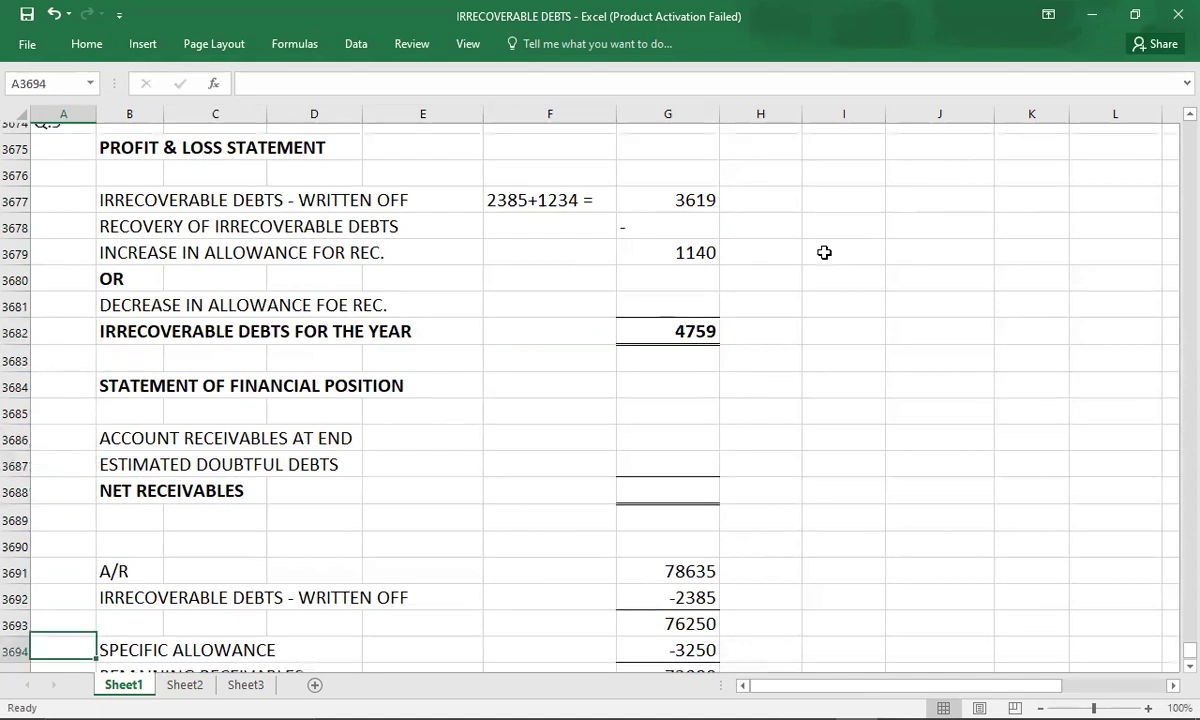
key("Down")
key("Down")
key("Down")
key("Down")
key("Down")
key("Down")
key("Down")
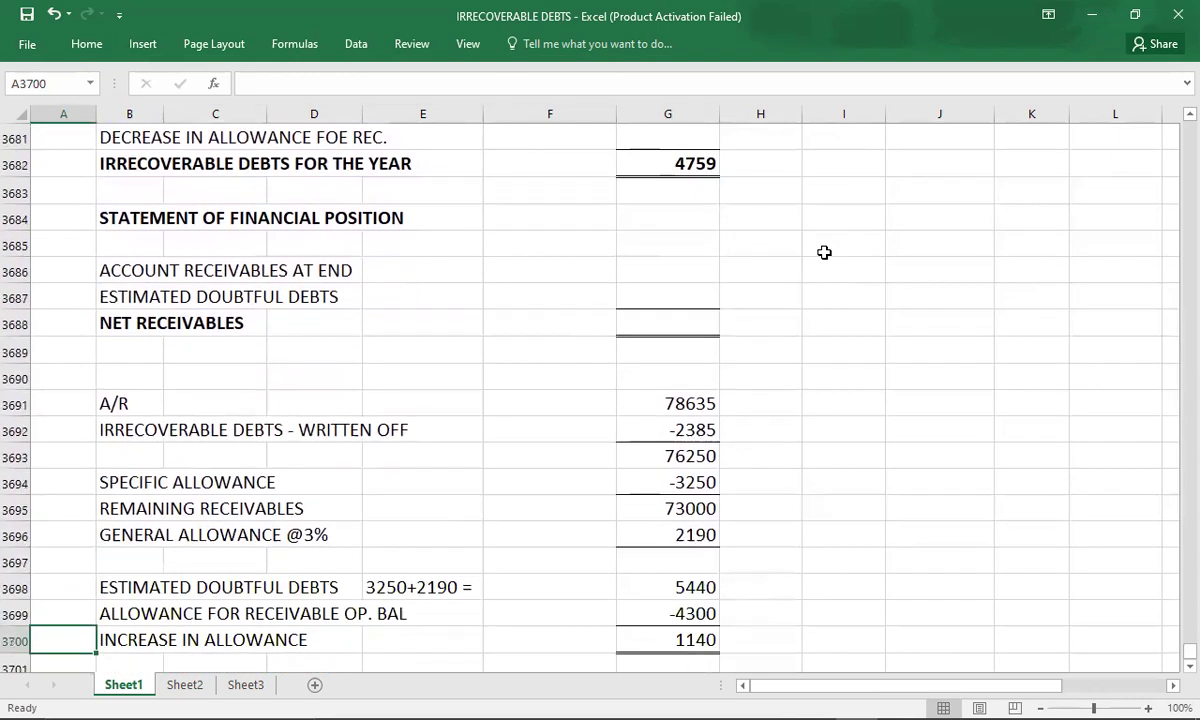
key("Up")
key("Up")
key("Up")
key("Up")
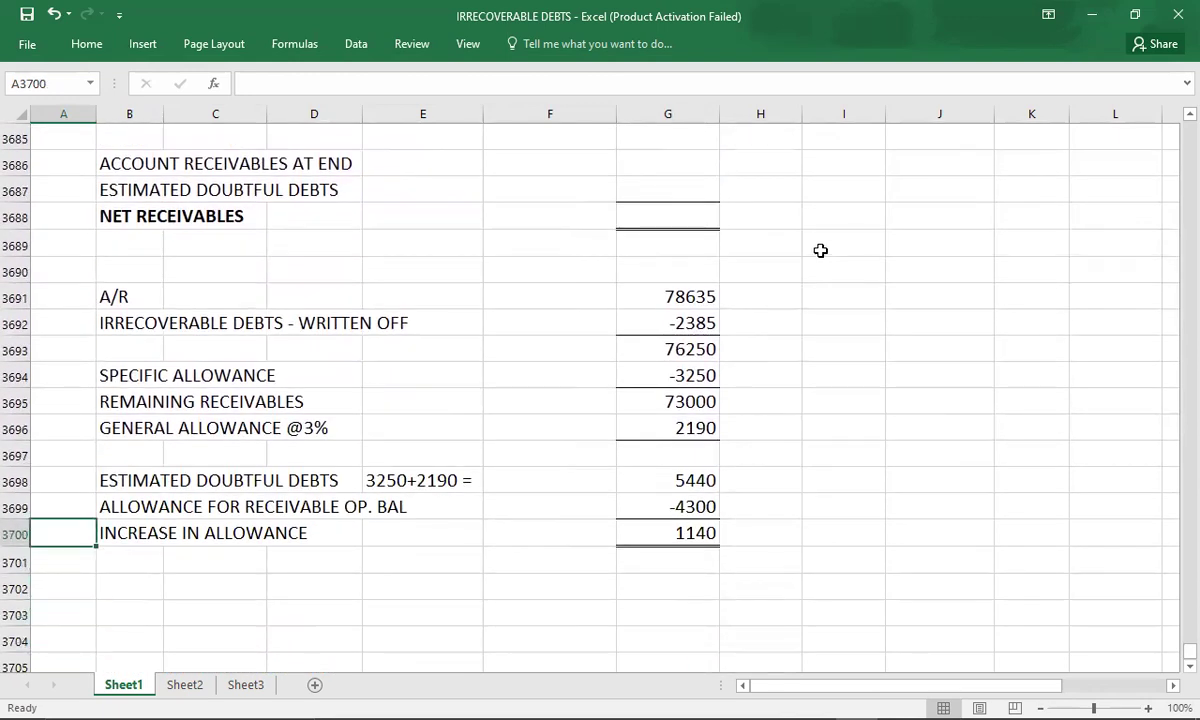
left_click(639, 161)
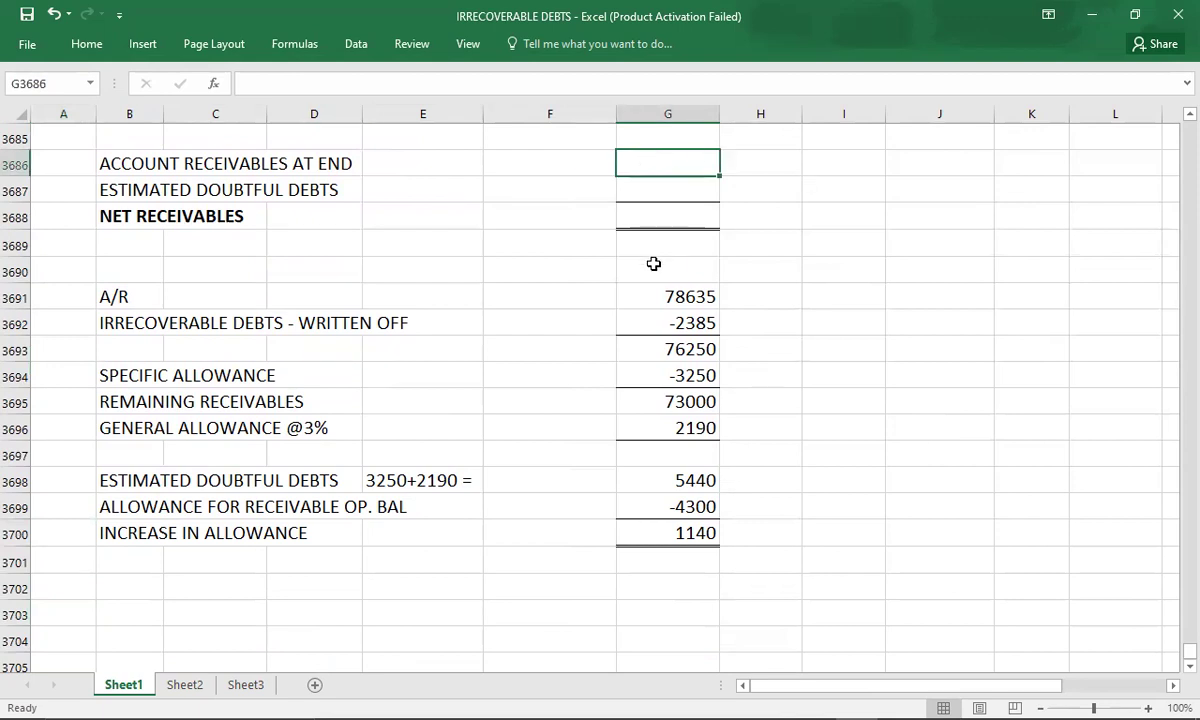
left_click(650, 351)
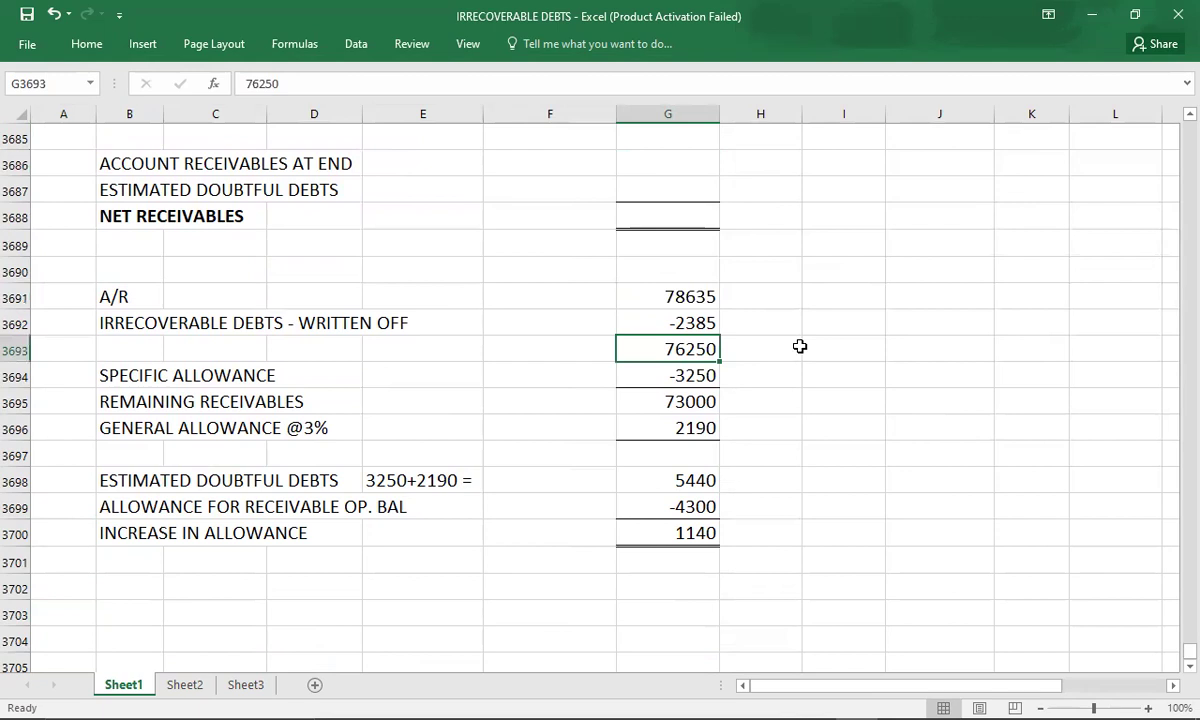
left_click(147, 344)
type("A/R")
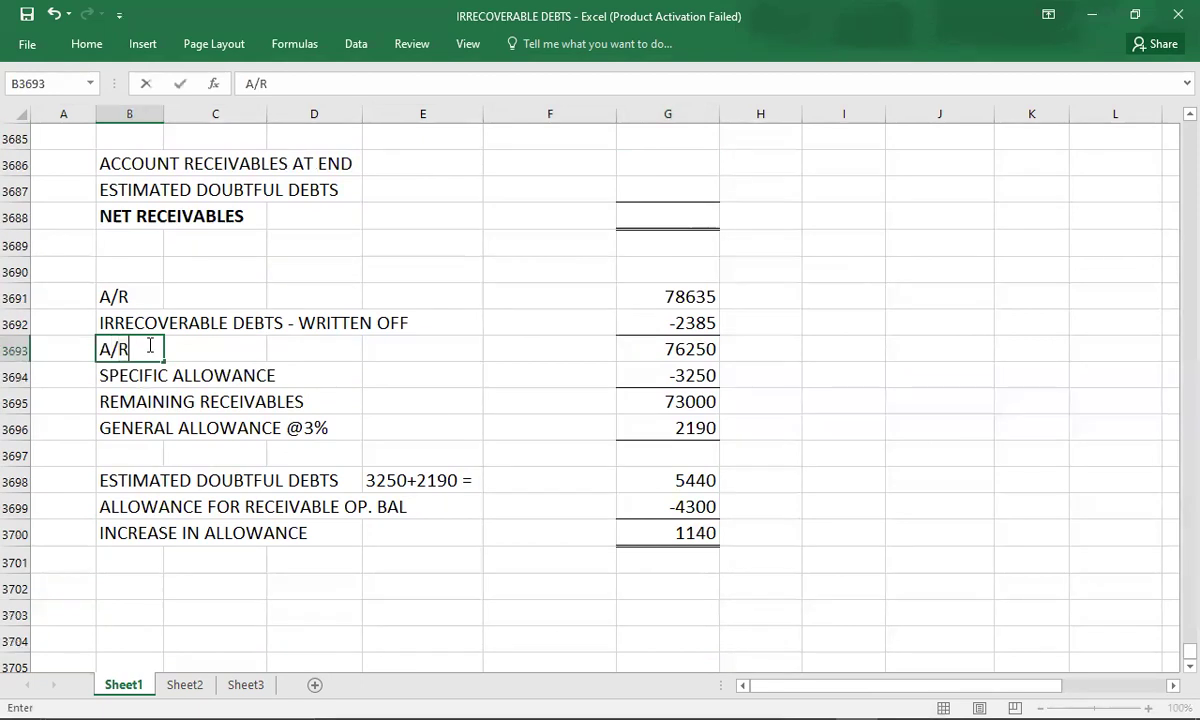
Step: Enter 76250 in G3686 as the account receivables at end and -5440 in G3687 as the estimated doubtful debts
left_click(662, 165)
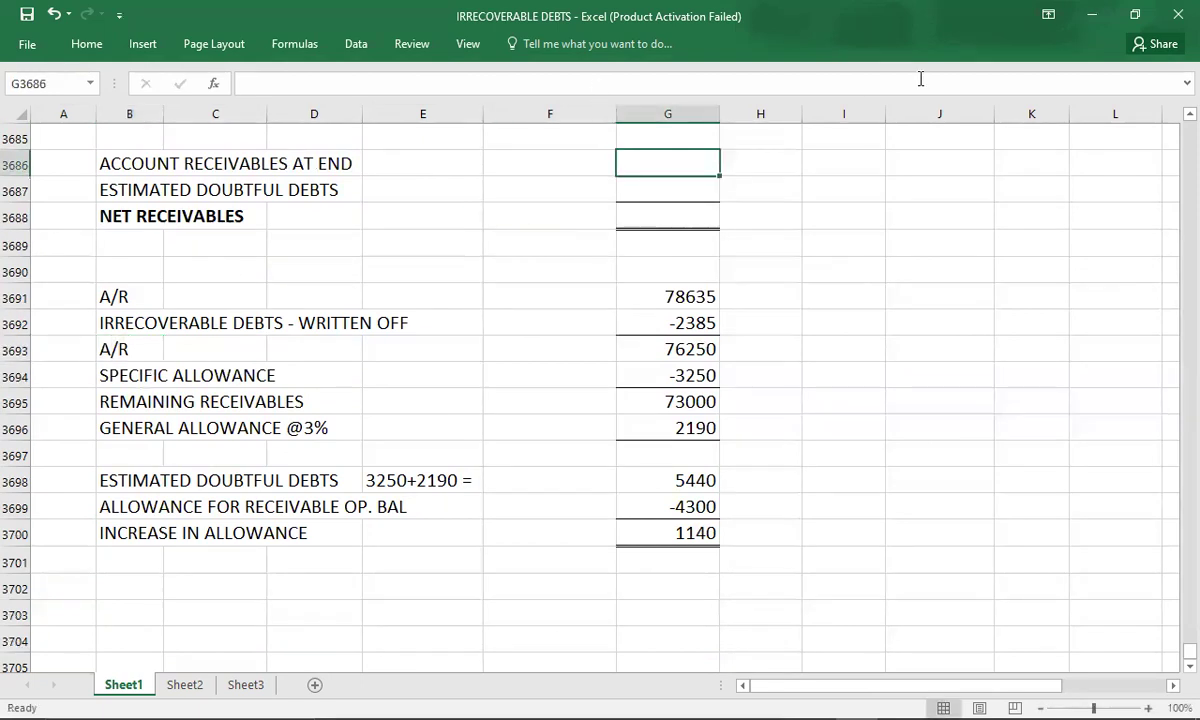
type("76250")
key("Return")
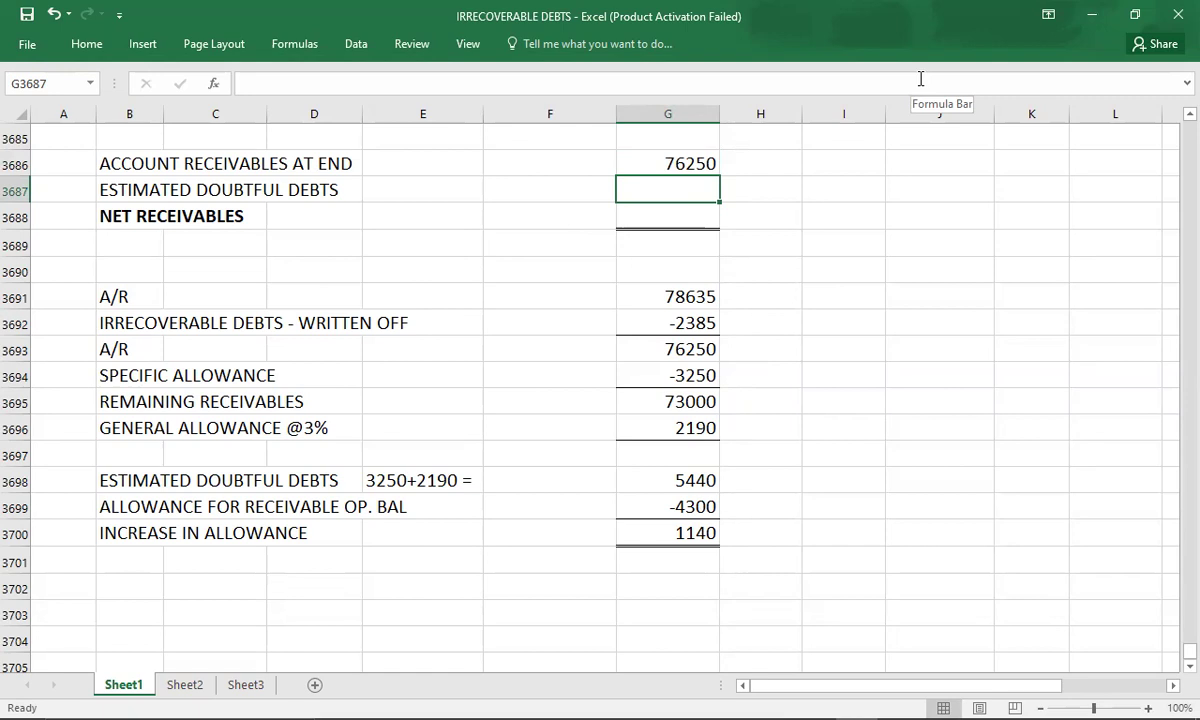
type("-")
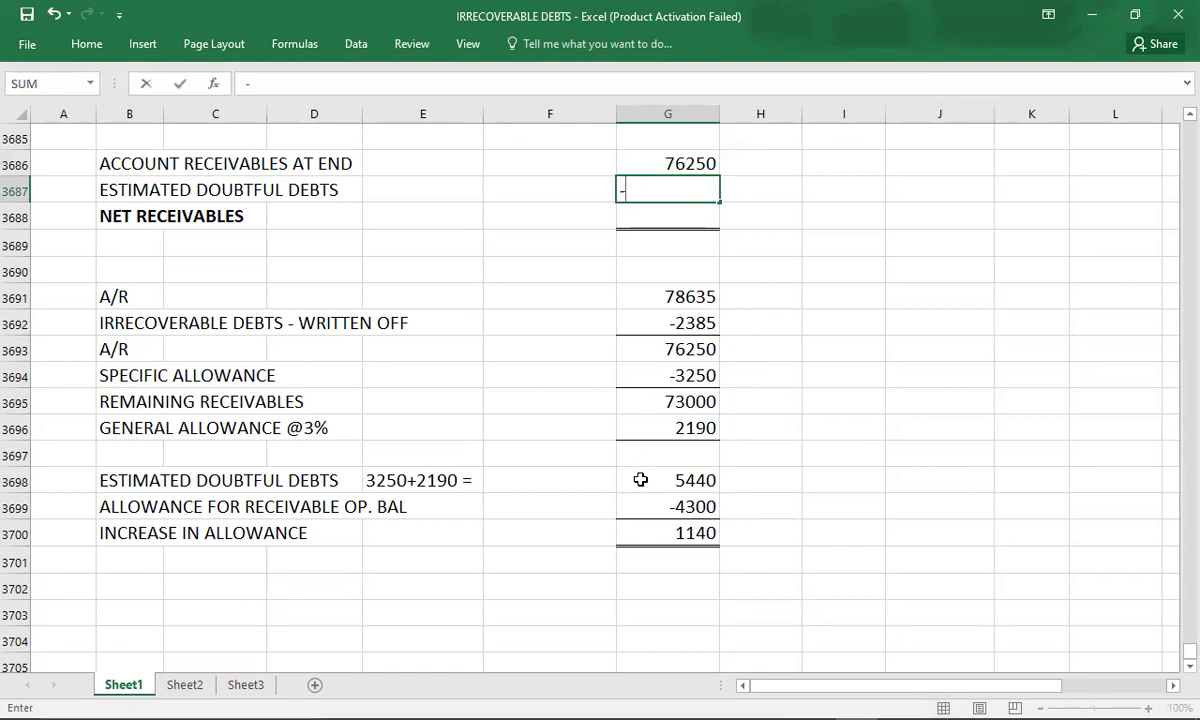
type("5440")
key("Return")
Step: Sum G3686 and G3687 and enter 70810 in G3688 as the net receivables
key("Up")
key("Up")
key("shift+Down")
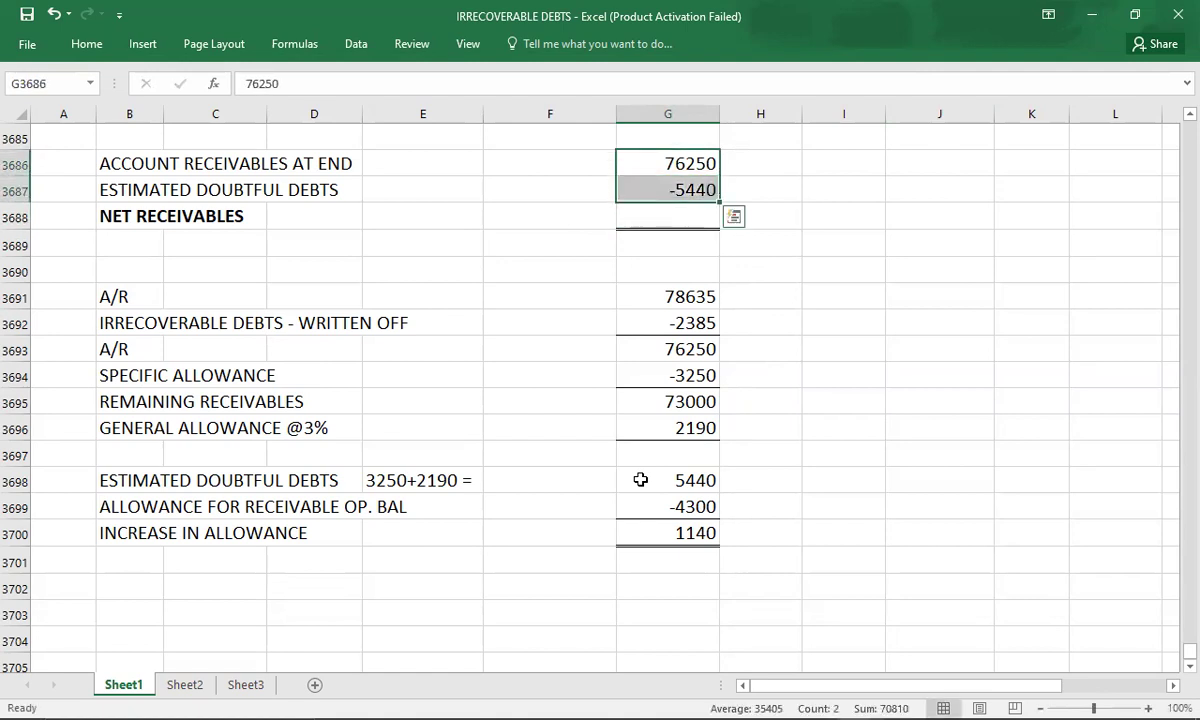
key("Down")
key("Down")
type("70810")
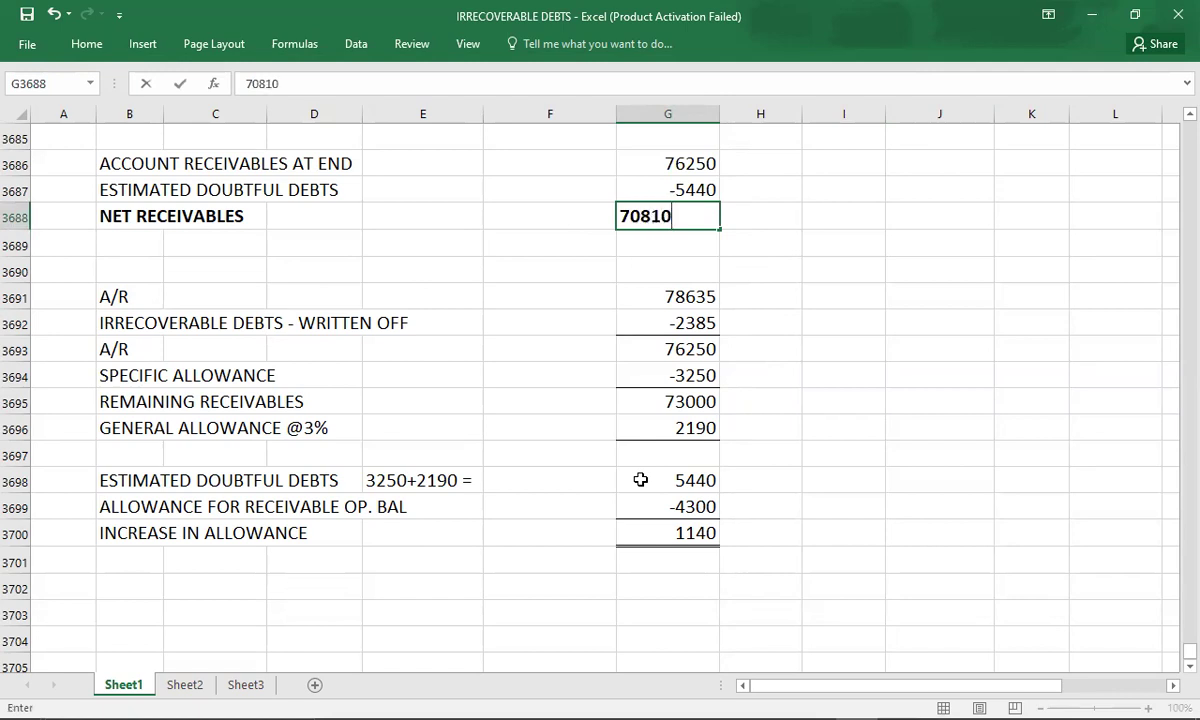
key("Home")
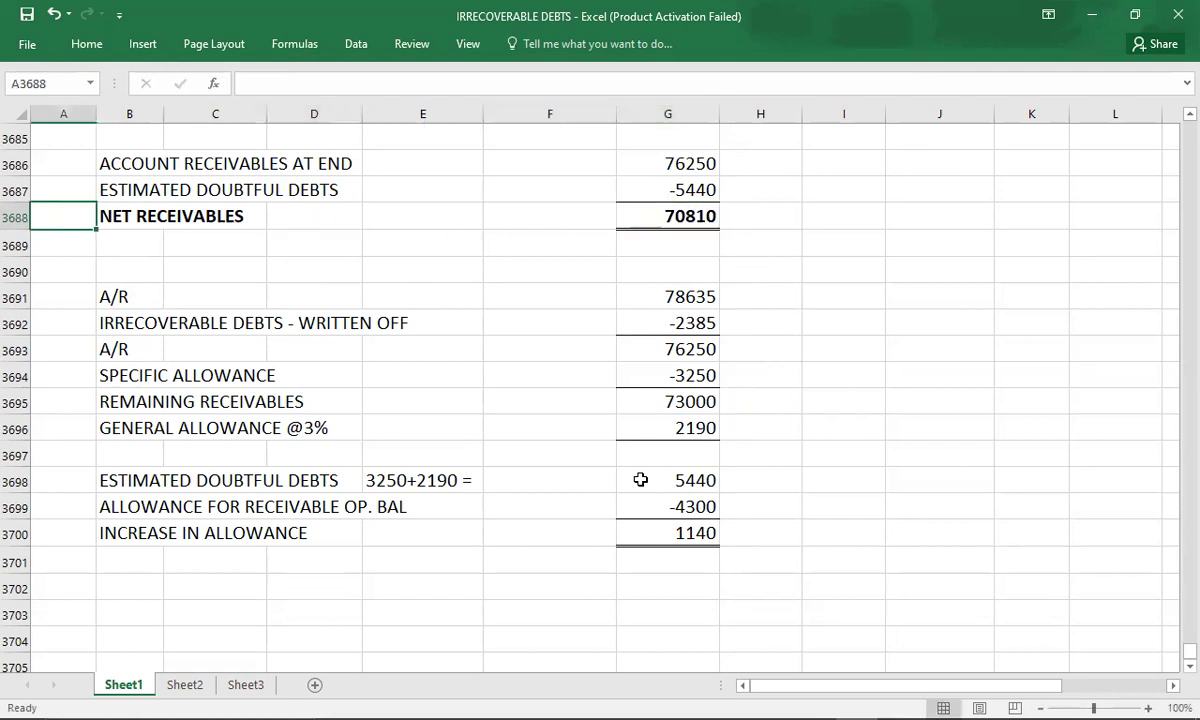